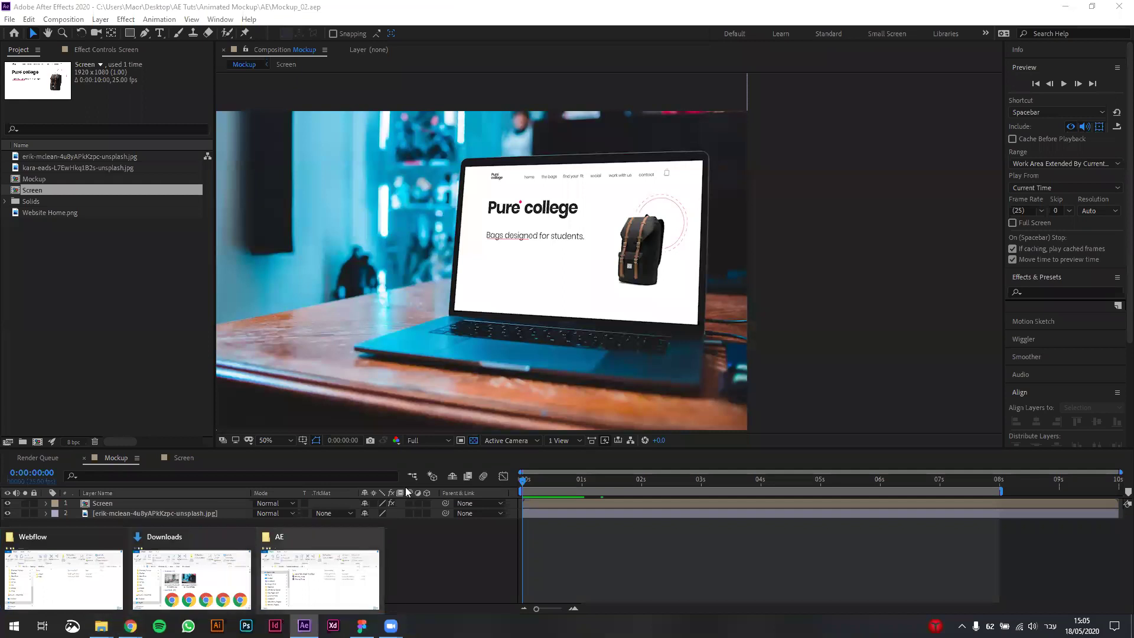
Step: Open the images folder of Animated Mockup in File Explorer and view the kara-eads room photo with enlarged thumbnails
key("super+e")
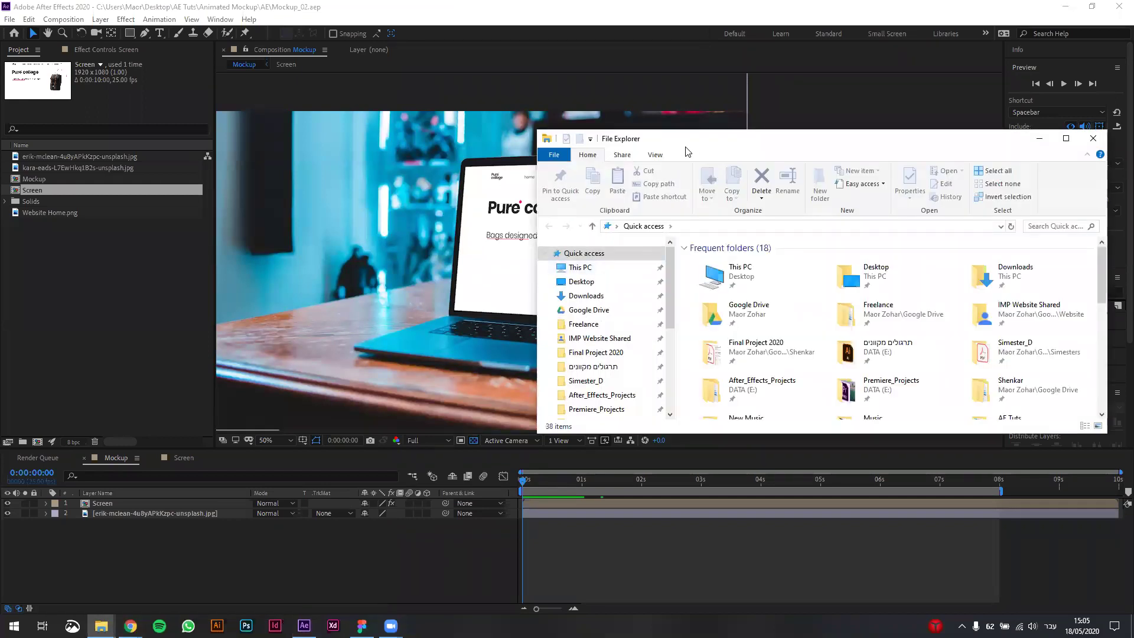
key("alt+Tab")
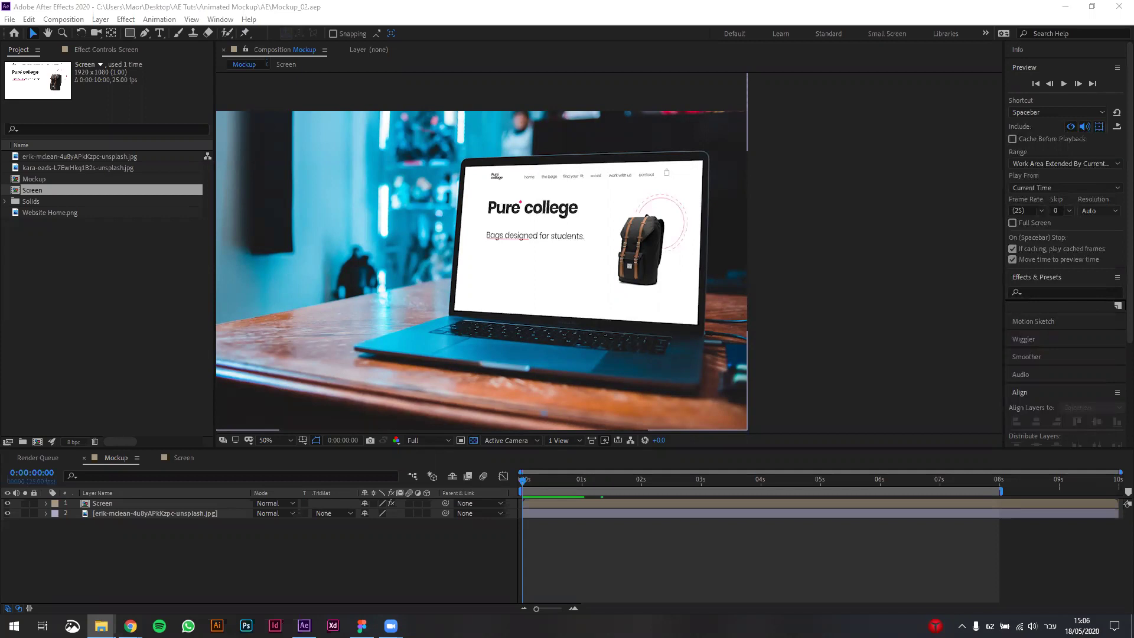
key("alt+Tab")
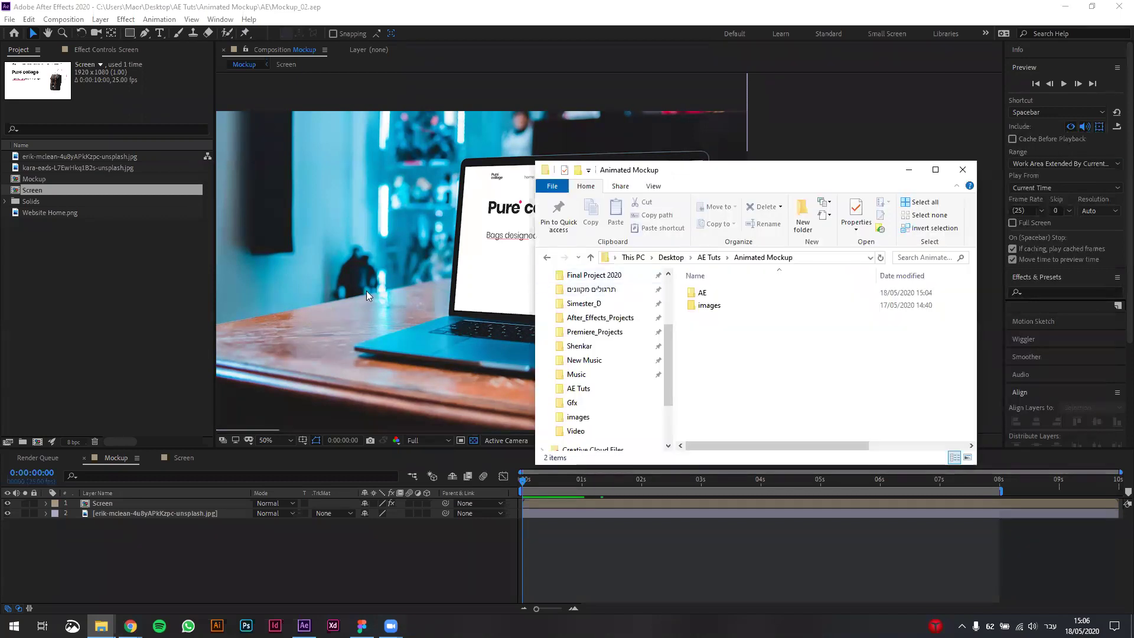
double_click(607, 303)
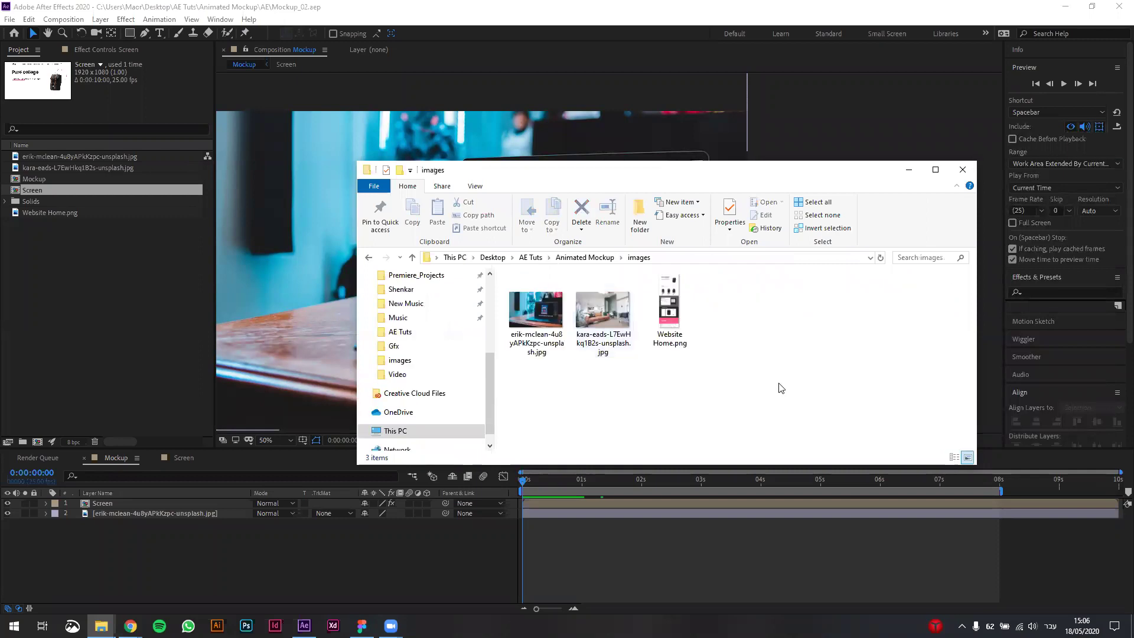
left_click(620, 339)
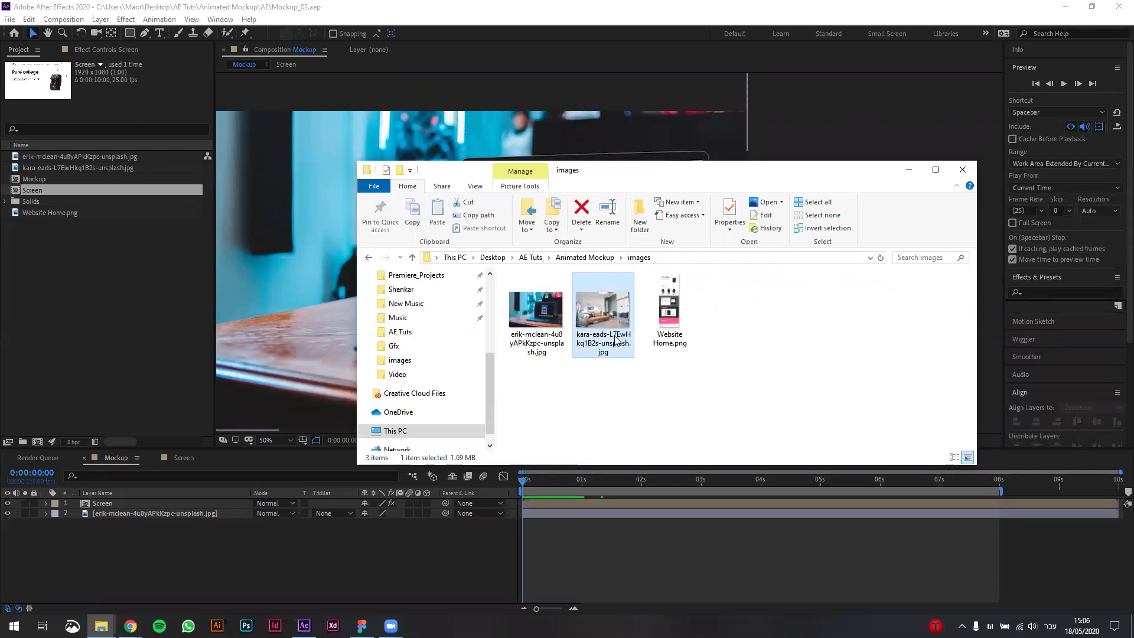
scroll(706, 349, "up", 3)
scroll(708, 349, "up", 2)
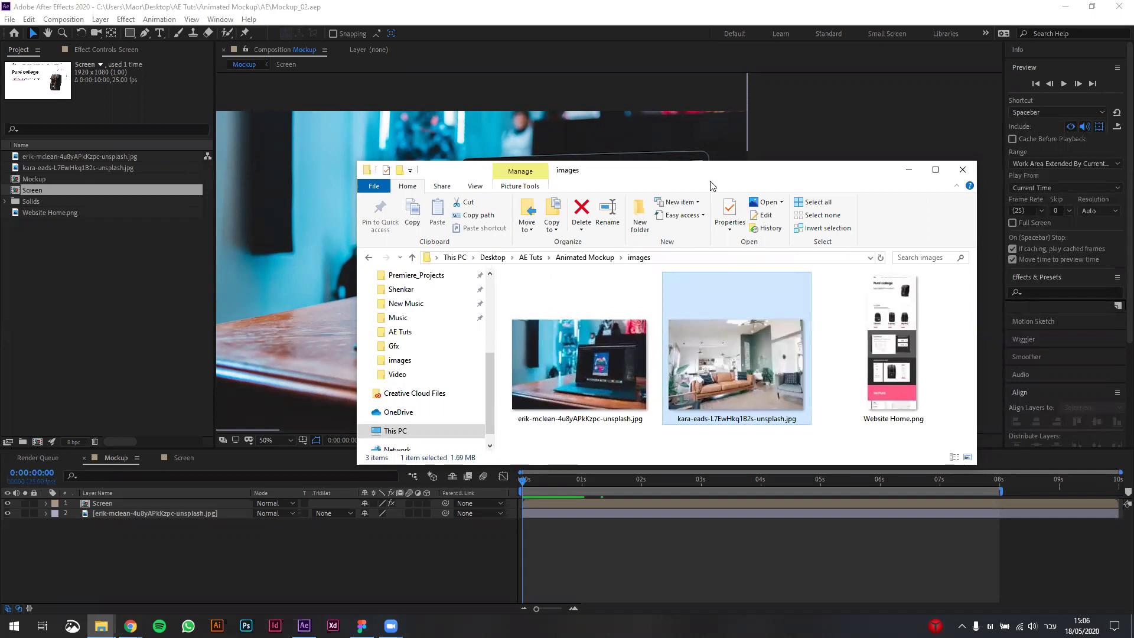
left_click_drag(680, 168, 637, 355)
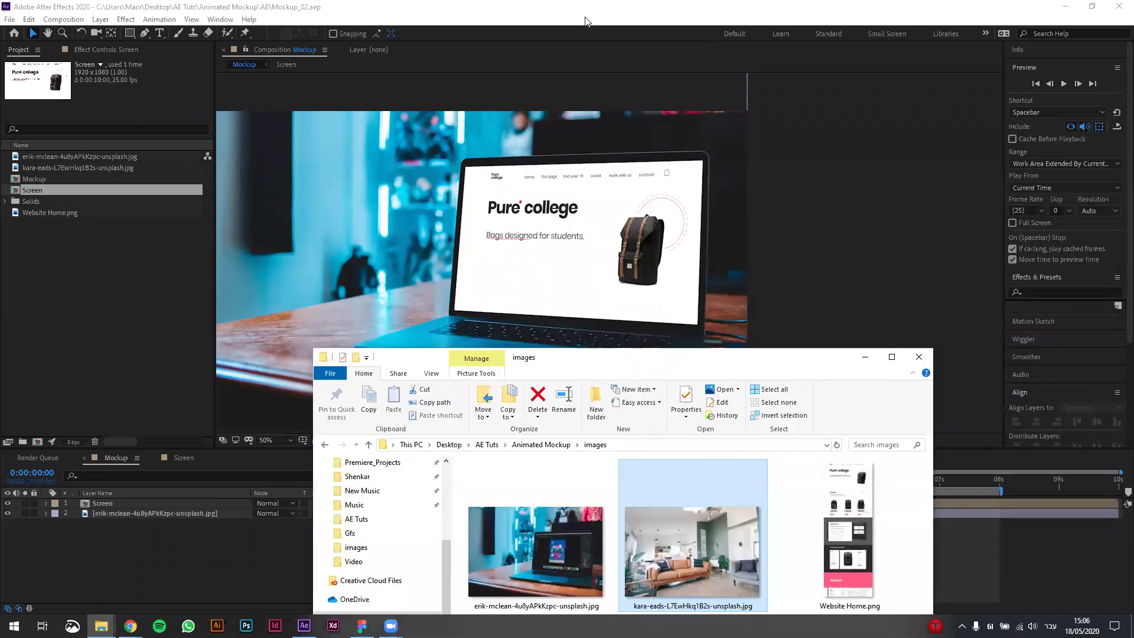
Step: Play the Mockup composition's preview in After Effects while keeping the images folder visible for comparison
key("alt+Tab")
key("space")
key("alt+Tab")
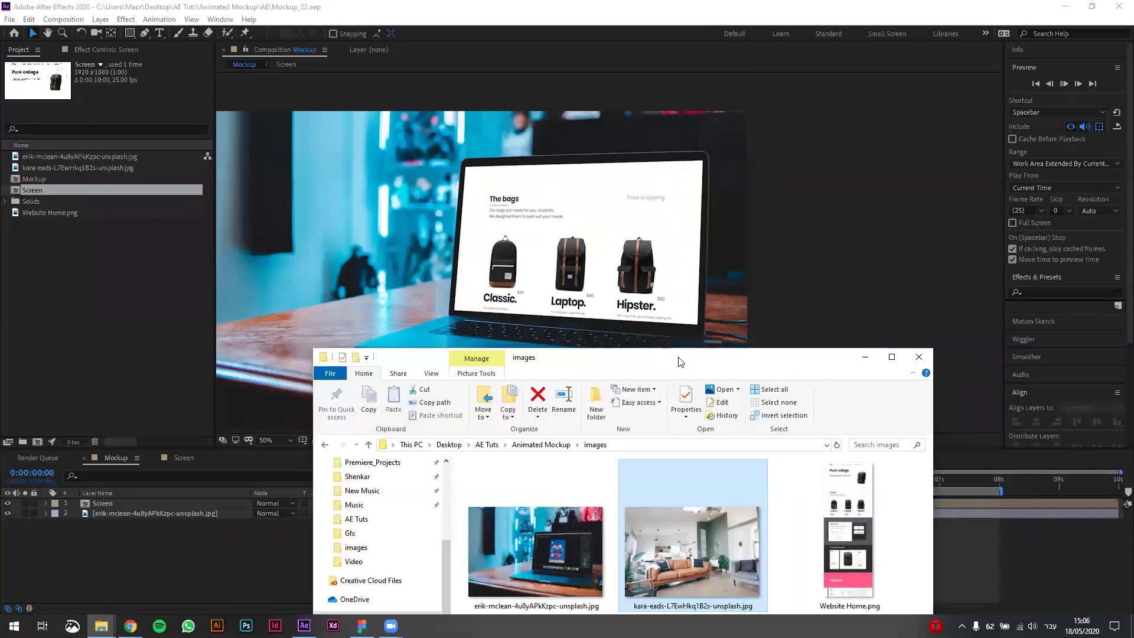
left_click_drag(679, 362, 791, 197)
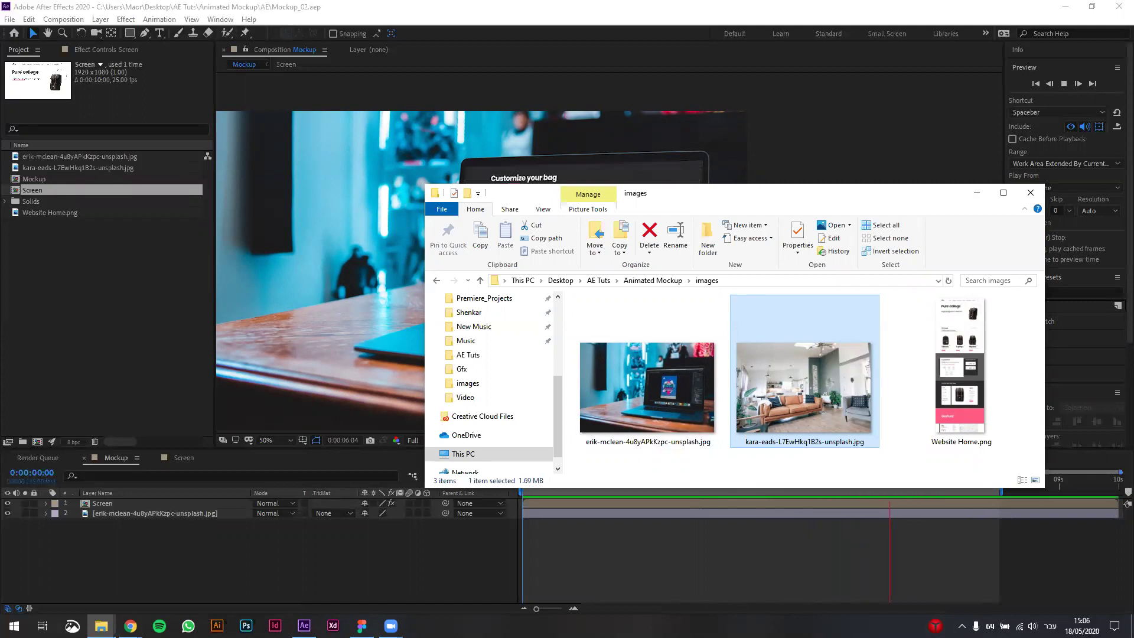
Step: Add the kara-eads room photo to the Mockup composition as the topmost layer
left_click(50, 166)
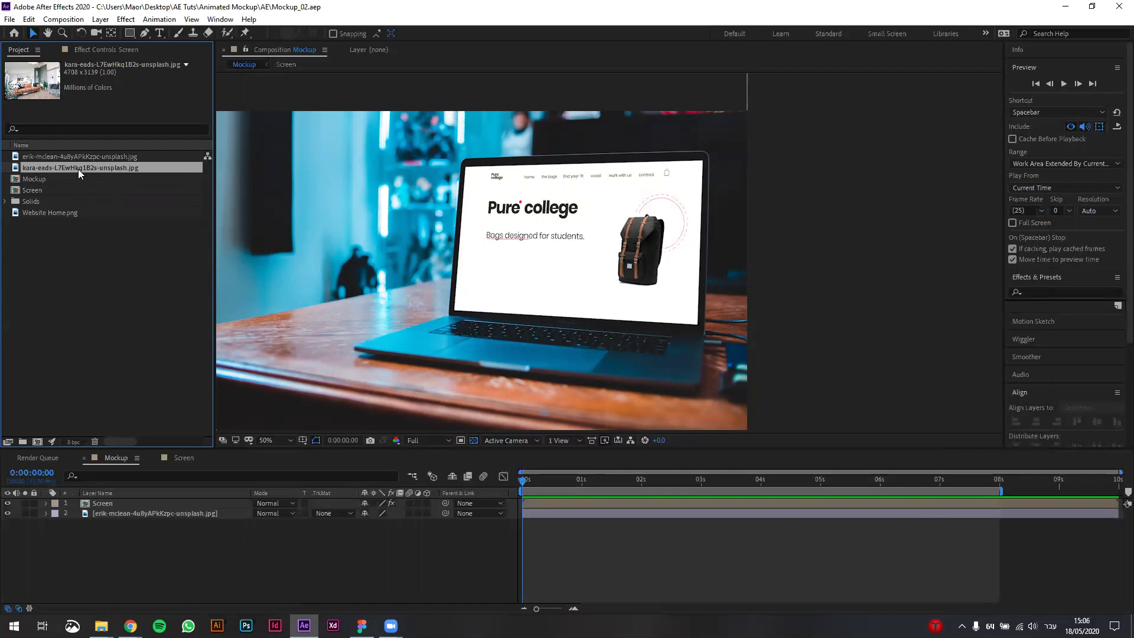
left_click_drag(75, 169, 159, 550)
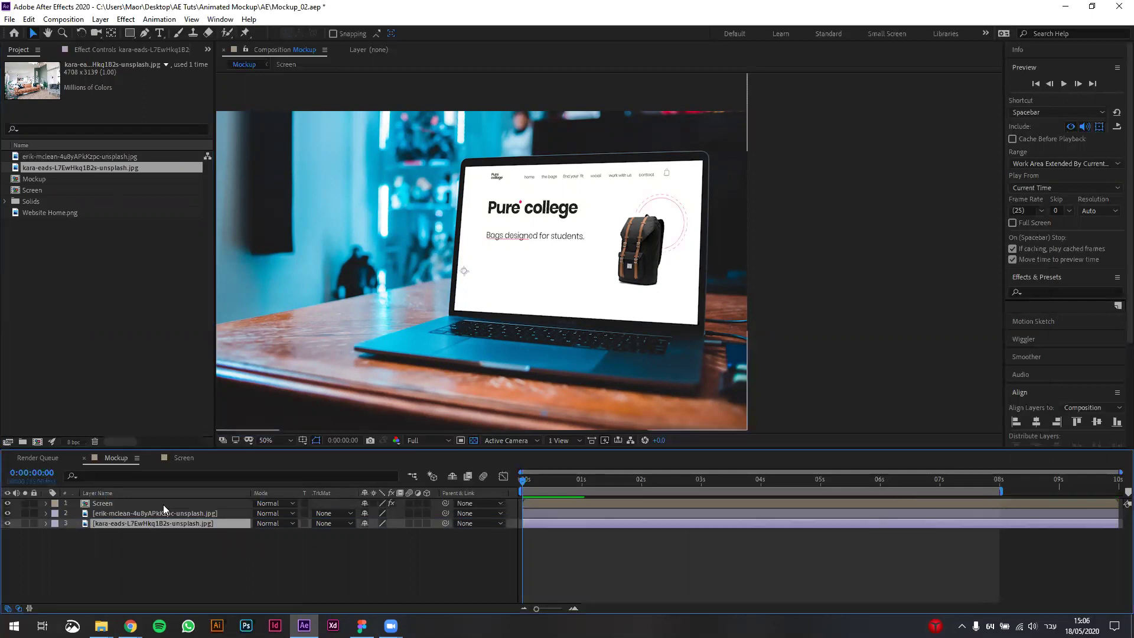
key("ctrl+shift+bracketright")
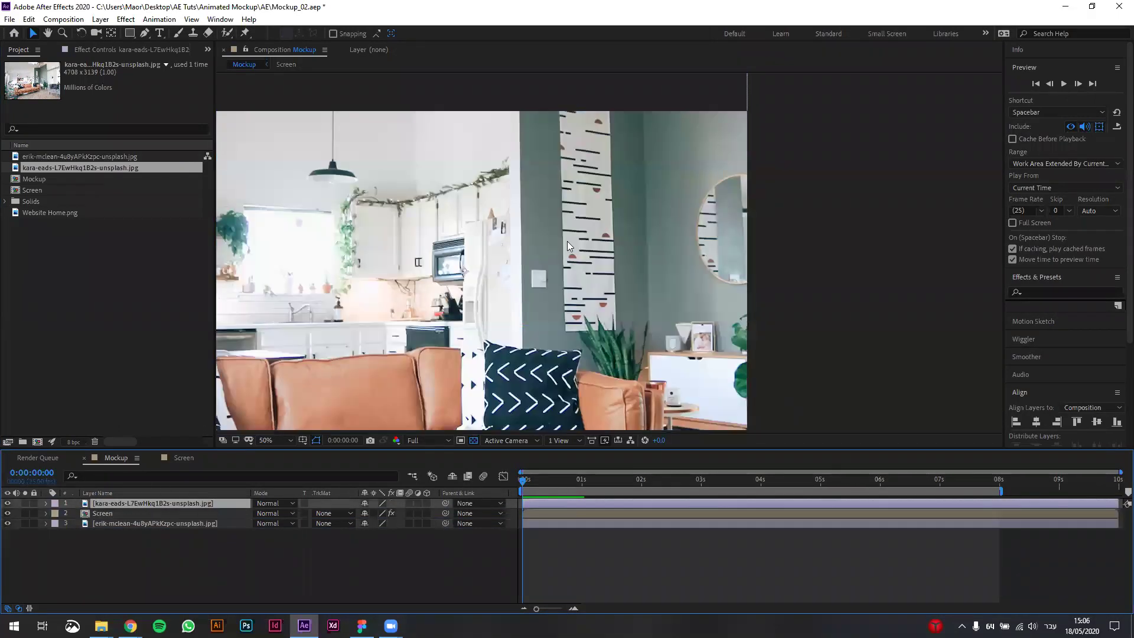
Step: Scale the room photo to 18% and place it over the laptop's screen
right_click(541, 238)
key("Escape")
key("s")
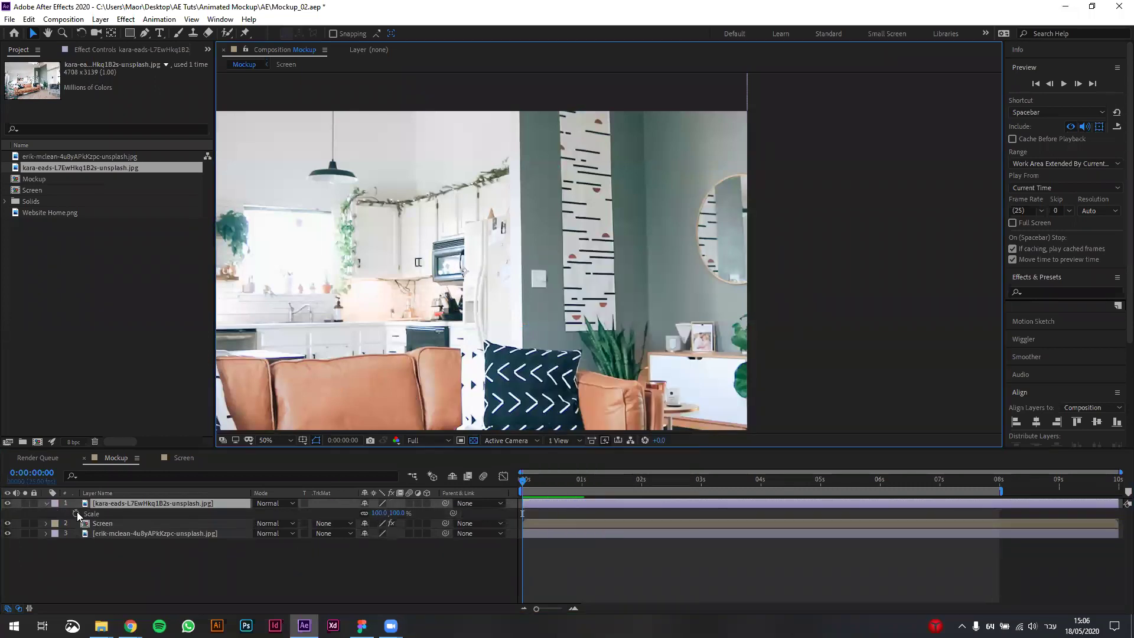
left_click_drag(384, 517, 354, 518)
left_click_drag(445, 310, 525, 278)
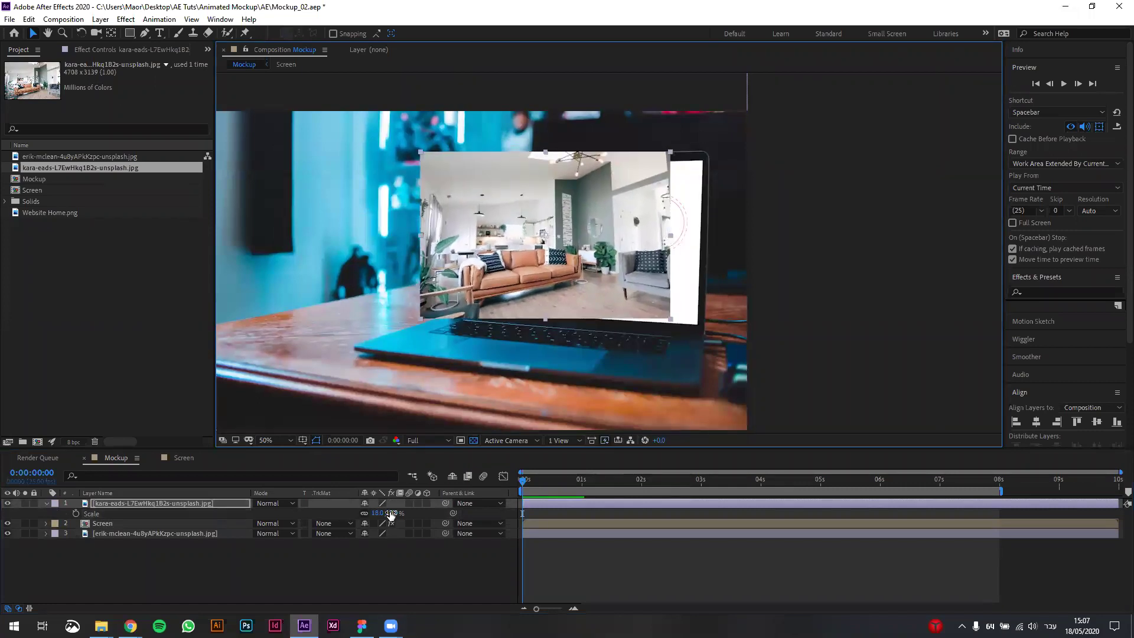
left_click_drag(588, 262, 490, 258)
key("ctrl+z")
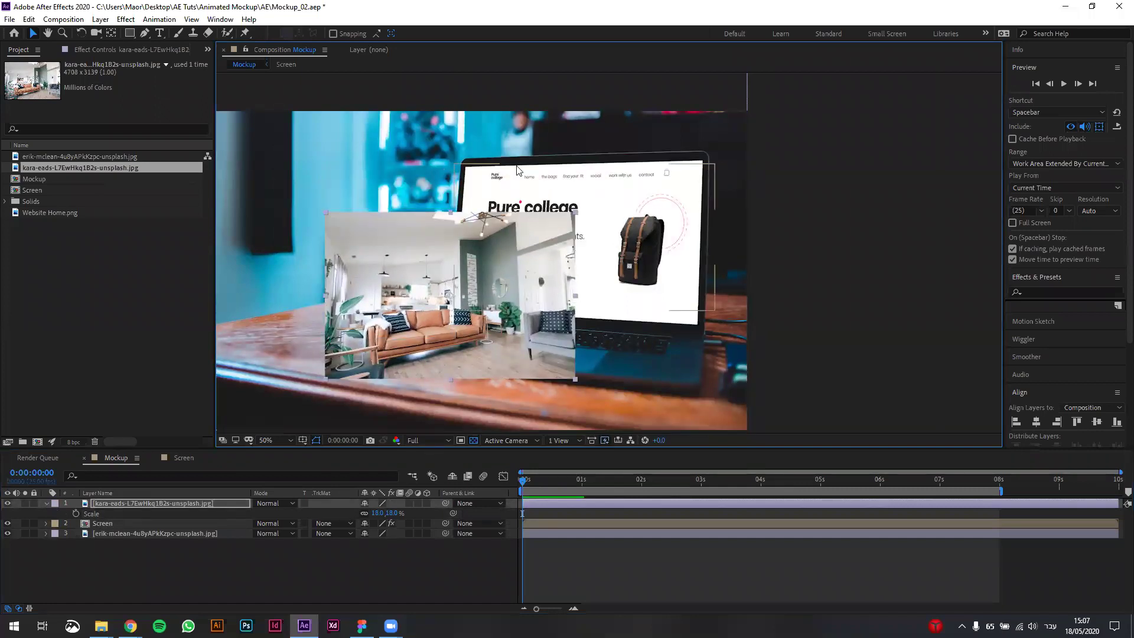
left_click_drag(460, 292, 581, 253)
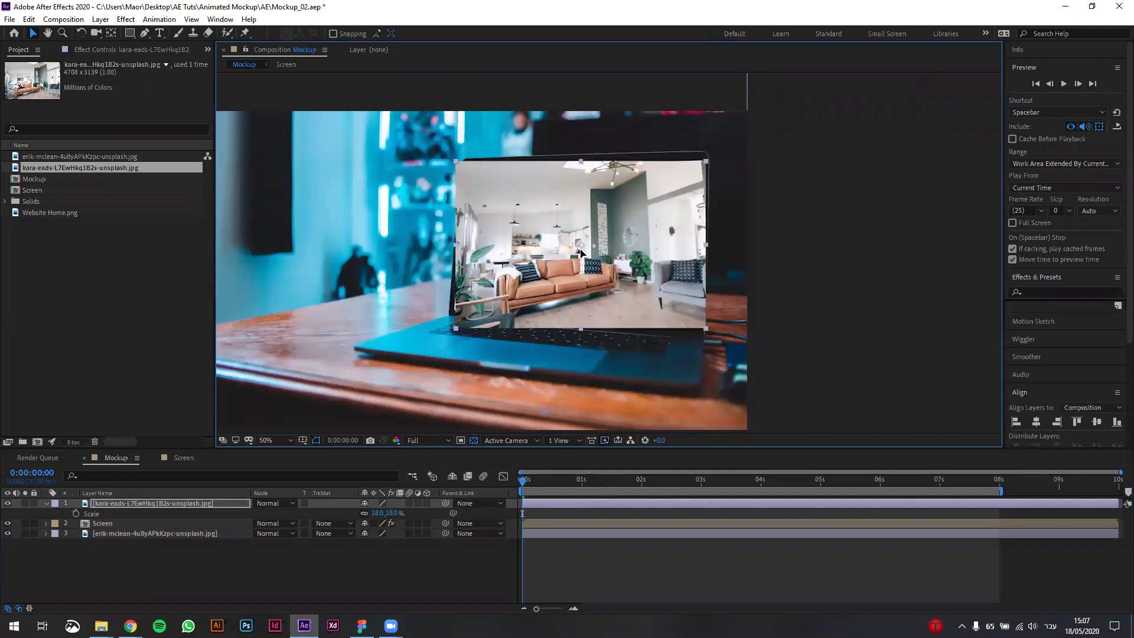
Step: Move the room photo left until it clears the laptop's screen
key("shift+Left")
key("shift+Left")
key("shift+Left")
key("shift+Left")
key("shift+Left")
key("shift+Left")
key("shift+Left")
key("shift+Left")
key("shift+Left")
key("shift+Left")
key("shift+Left")
key("shift+Left")
key("shift+Left")
key("shift+Left")
key("shift+Left")
key("shift+Left")
key("shift+Left")
key("shift+Left")
key("shift+Left")
key("shift+Left")
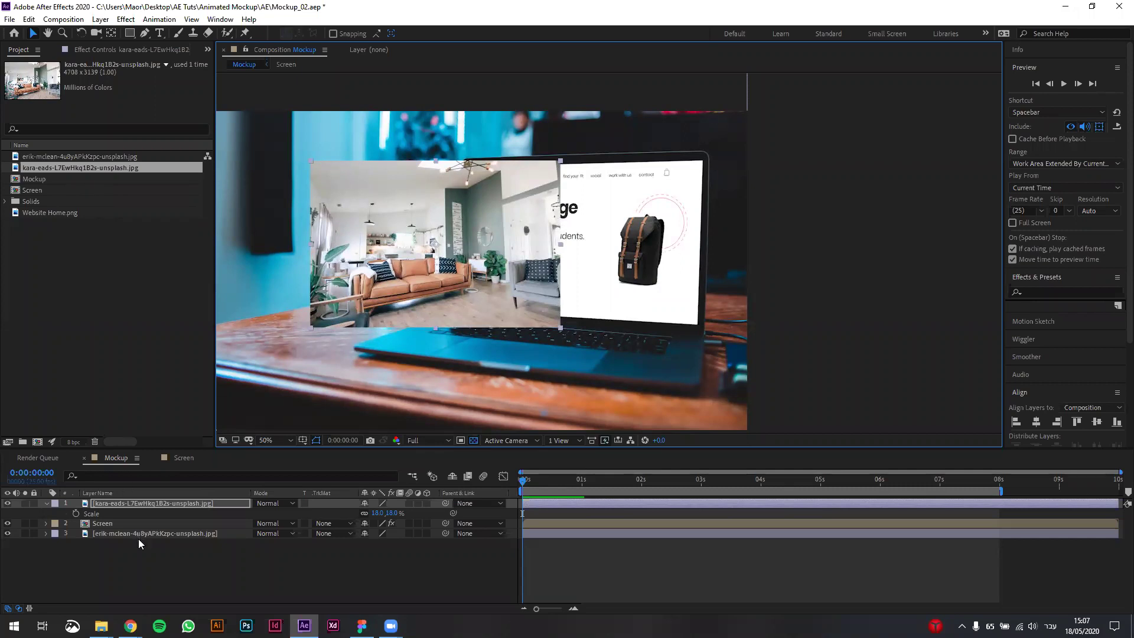
left_click(111, 523)
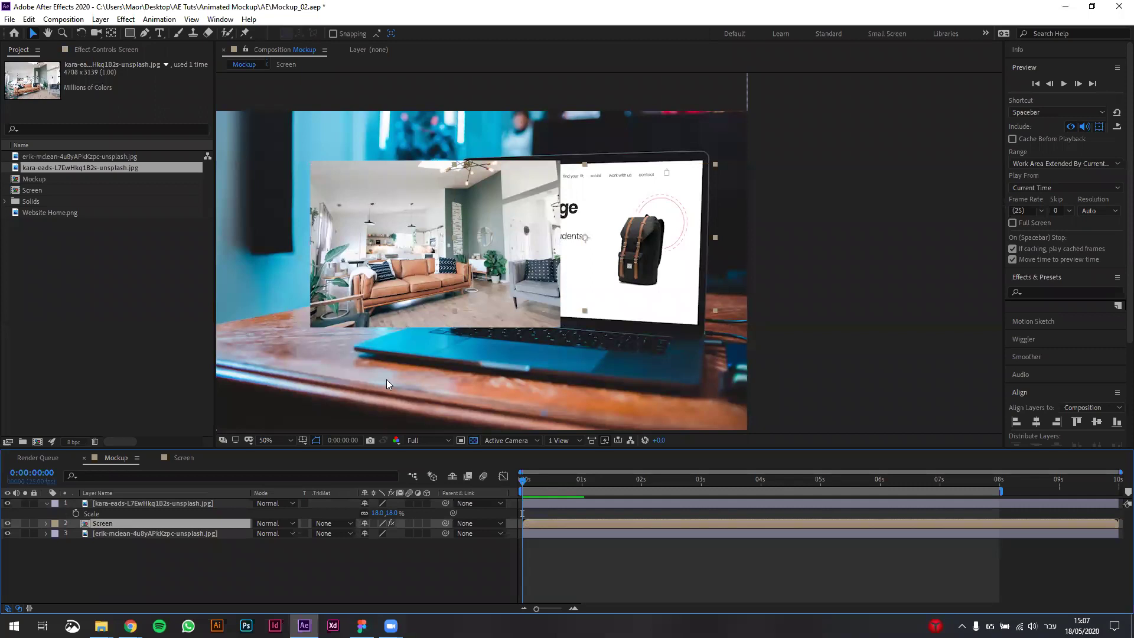
left_click_drag(432, 322, 288, 309)
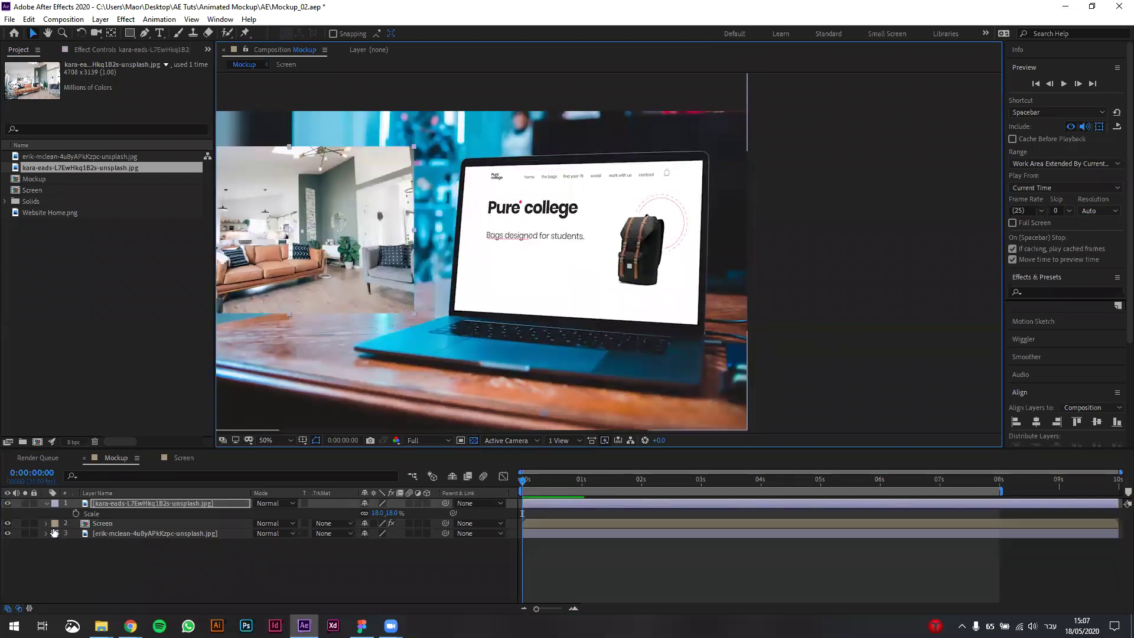
Step: Look inside the Screen composition, and return to the Mockup composition
left_click(104, 524)
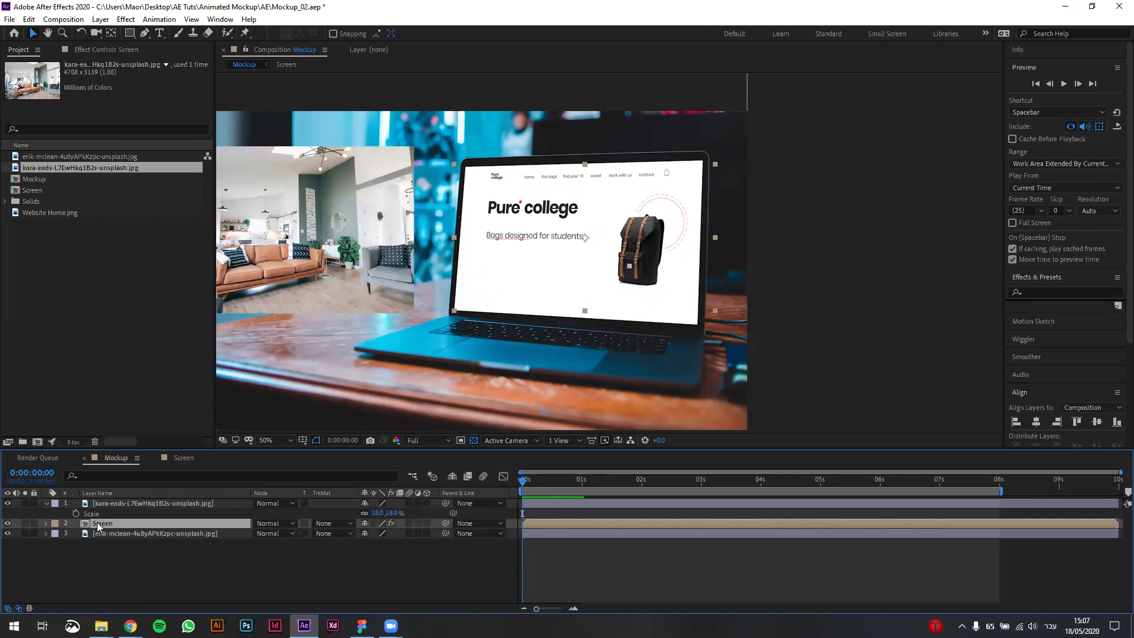
double_click(98, 527)
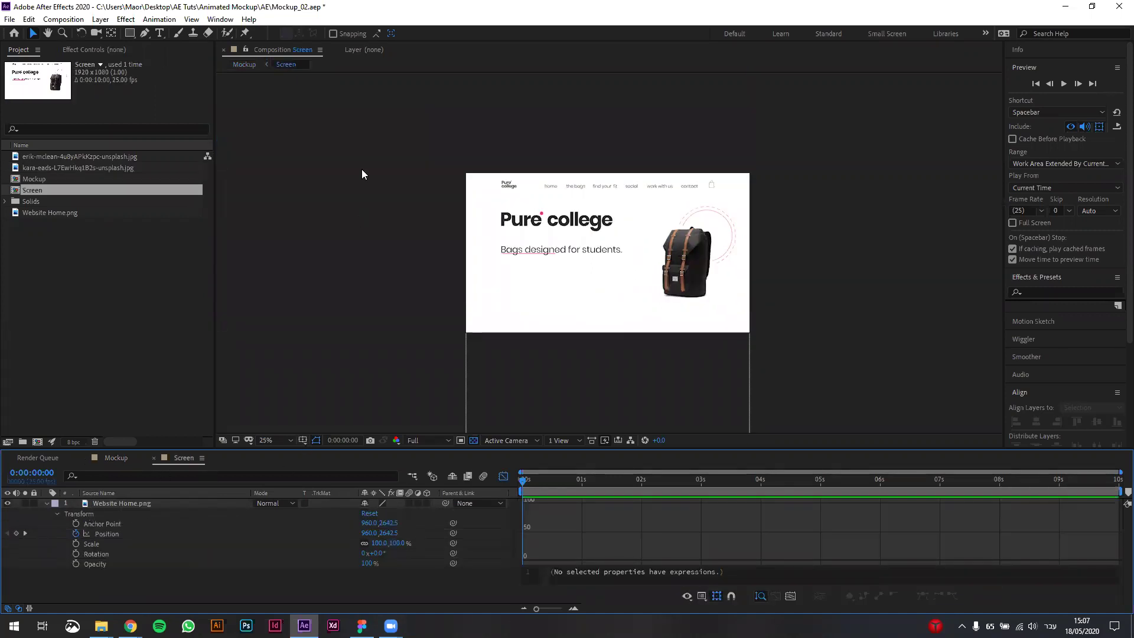
left_click(244, 64)
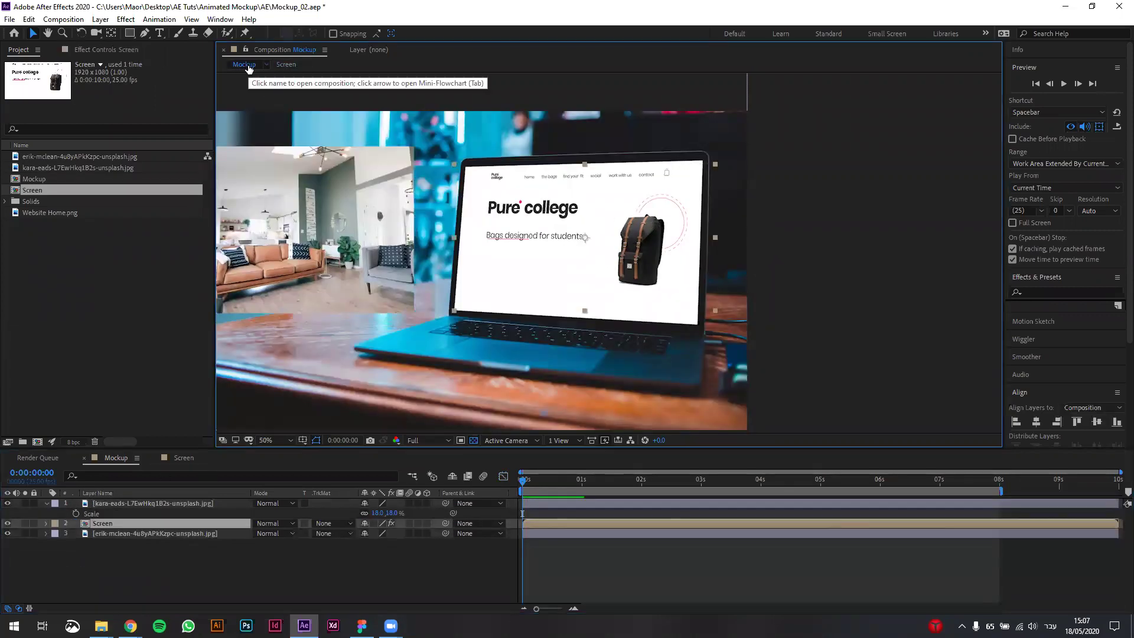
Step: Move the room photo back toward the laptop and scale it to 25%
left_click_drag(269, 222, 290, 226)
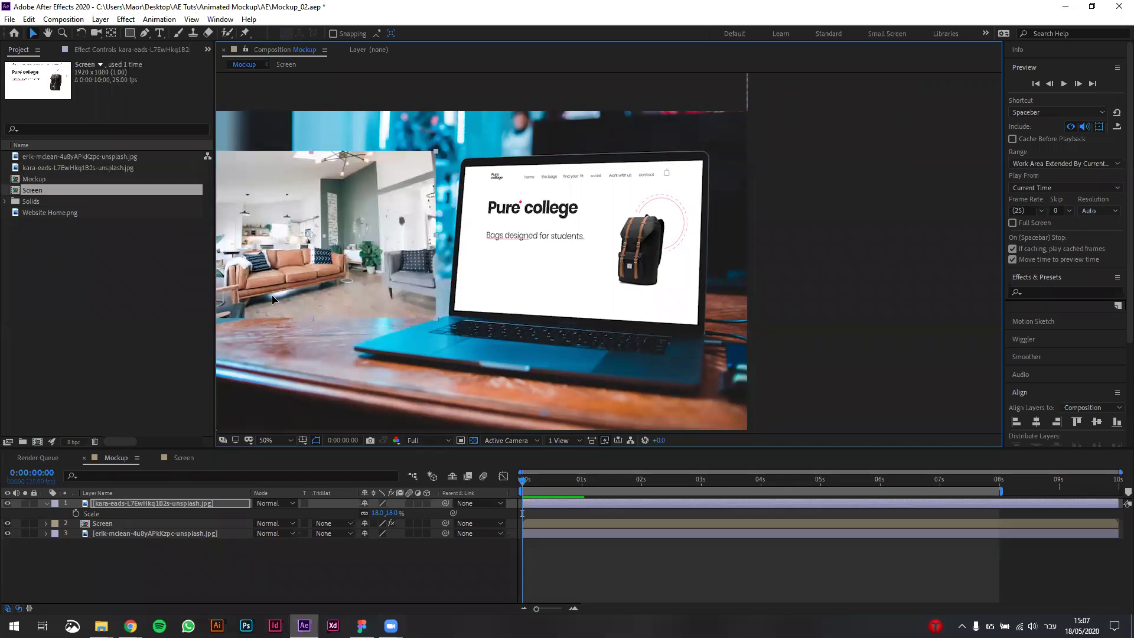
left_click_drag(271, 298, 356, 300)
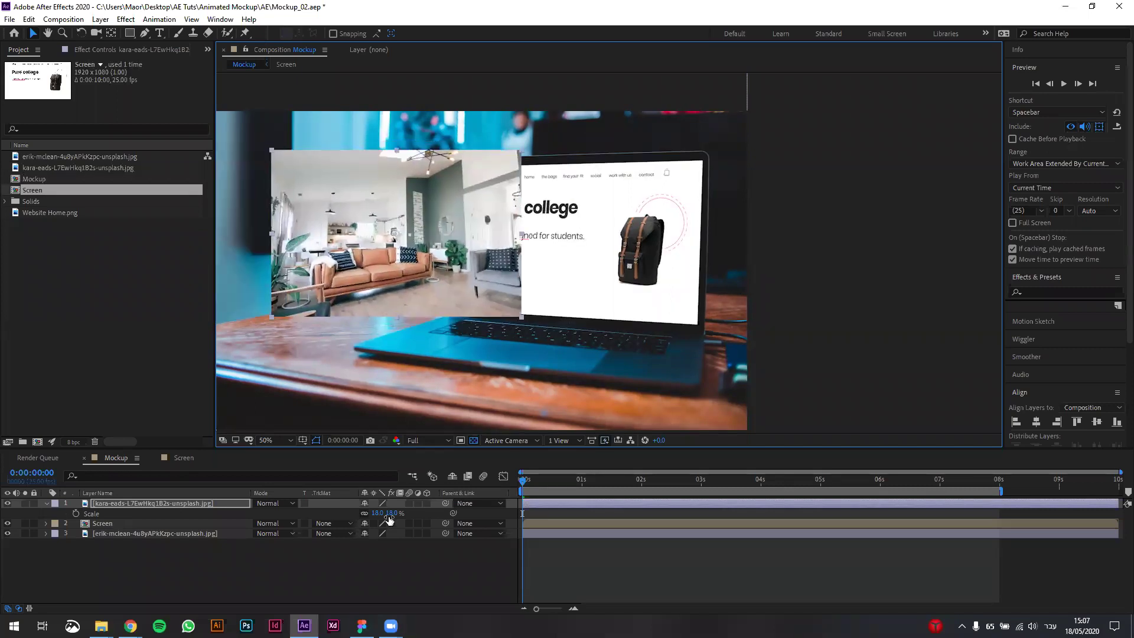
key("s")
key("s")
left_click_drag(368, 348, 391, 300)
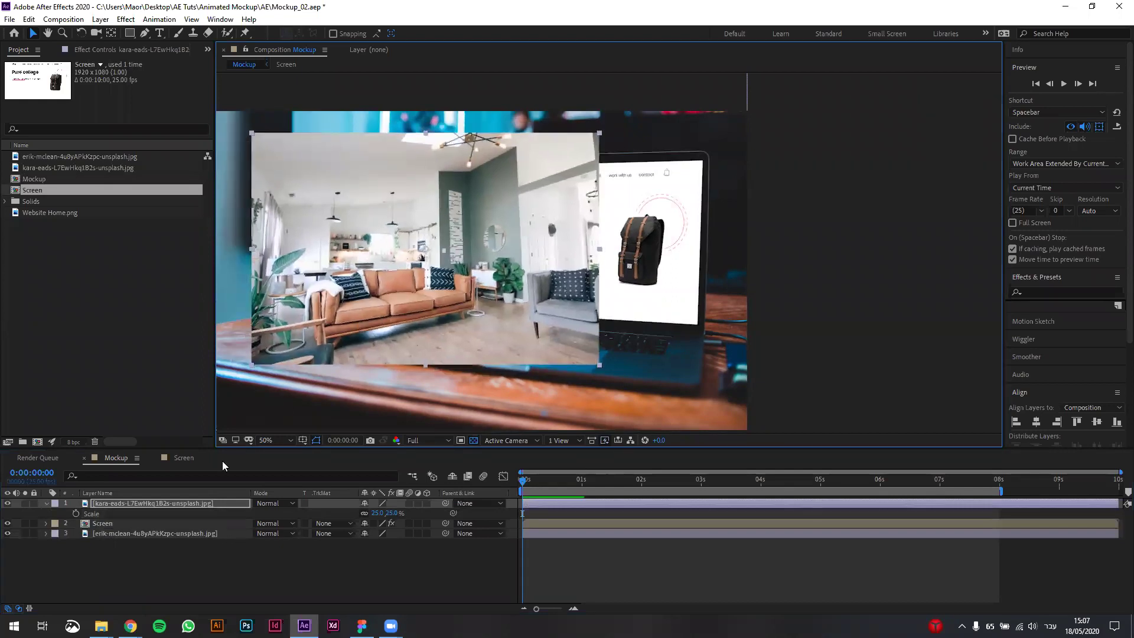
Step: Pre-compose the room photo layer as "Reflection", leaving all attributes in Mockup
right_click(160, 501)
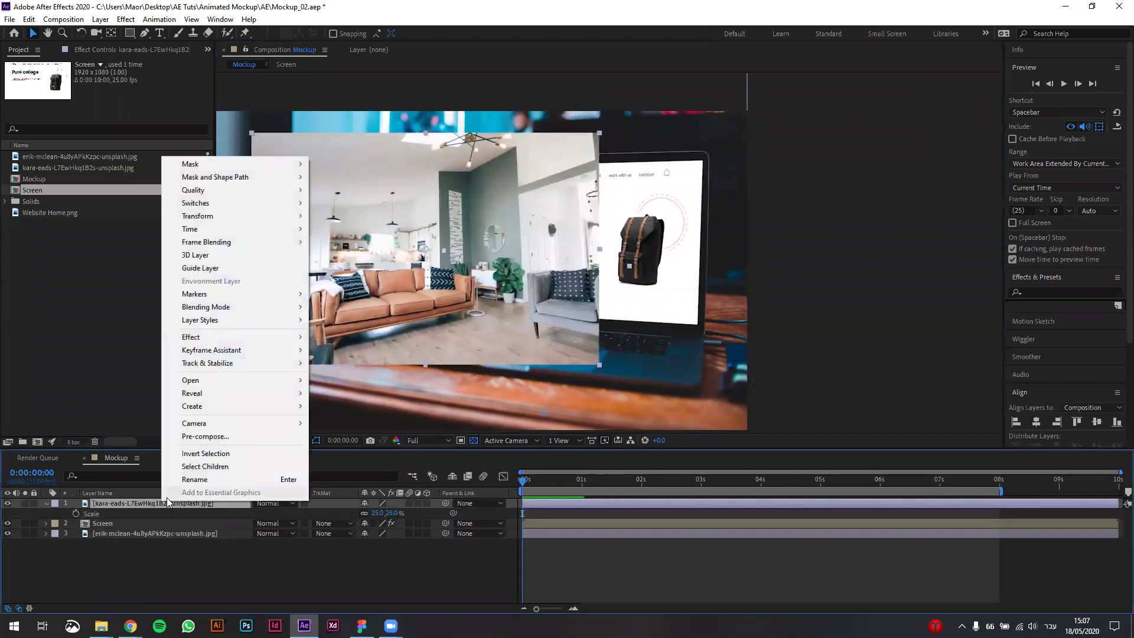
left_click(208, 436)
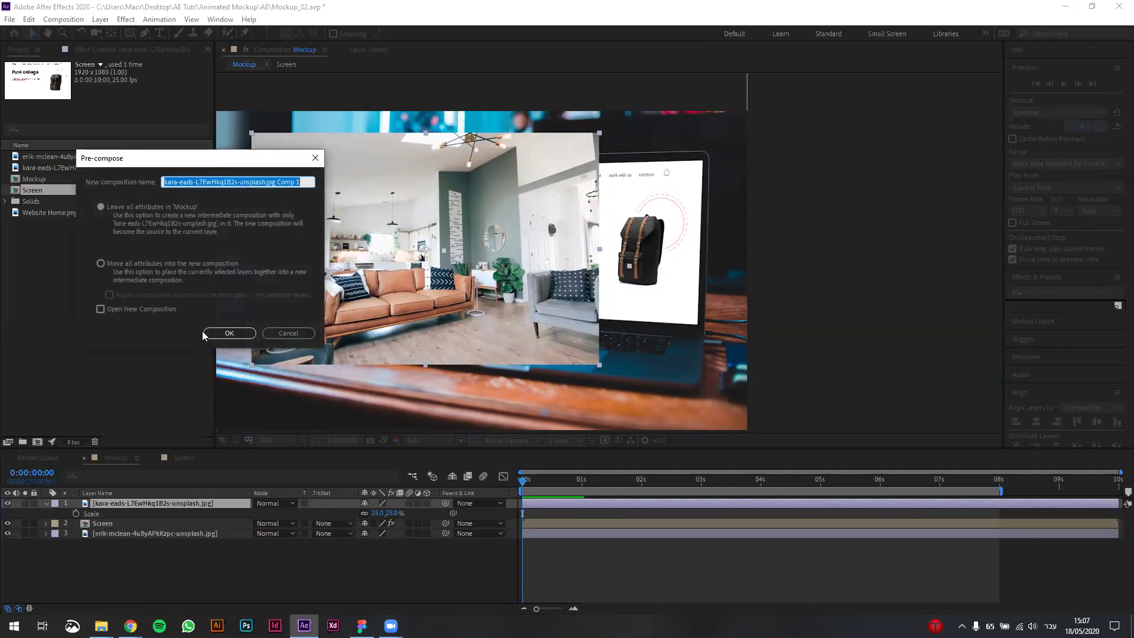
type("Rp")
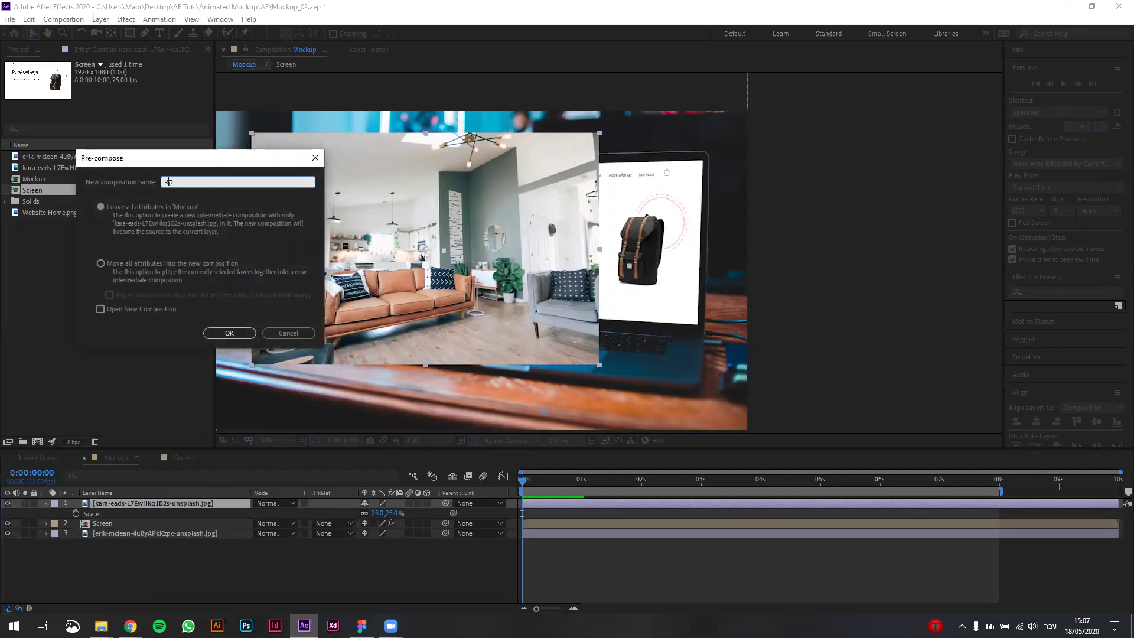
key("ctrl+z")
key("ctrl+z")
key("ctrl+a")
key("alt+shift")
type("Reflection")
key("Return")
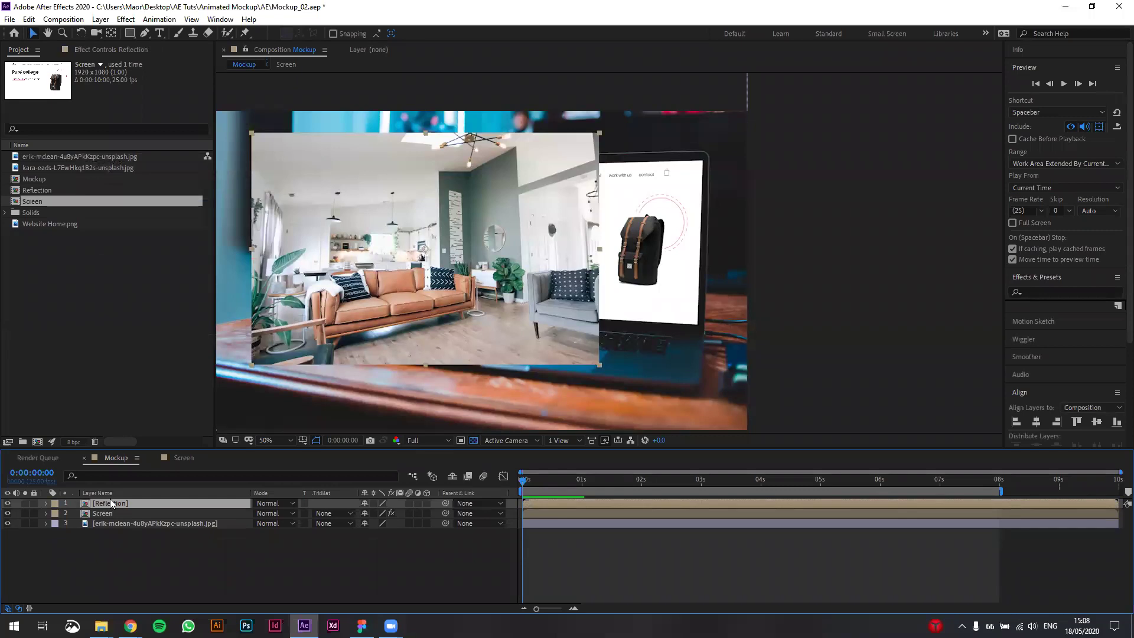
Step: Copy the Screen layer's Transform properties and paste them onto the Reflection layer
left_click(47, 513)
left_click(87, 534)
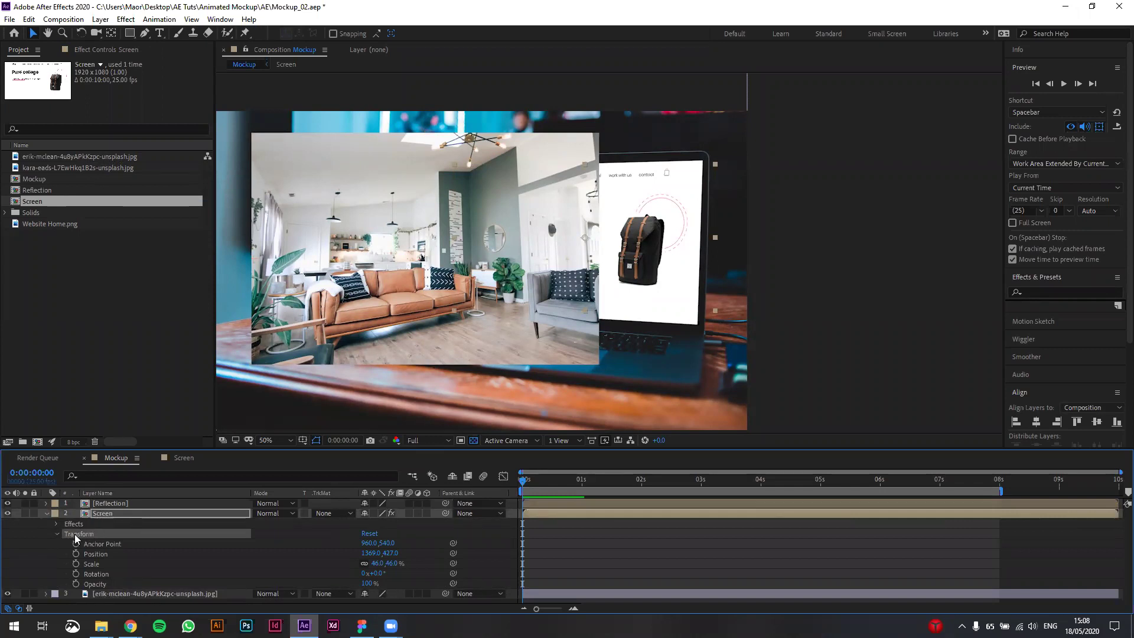
left_click(102, 503)
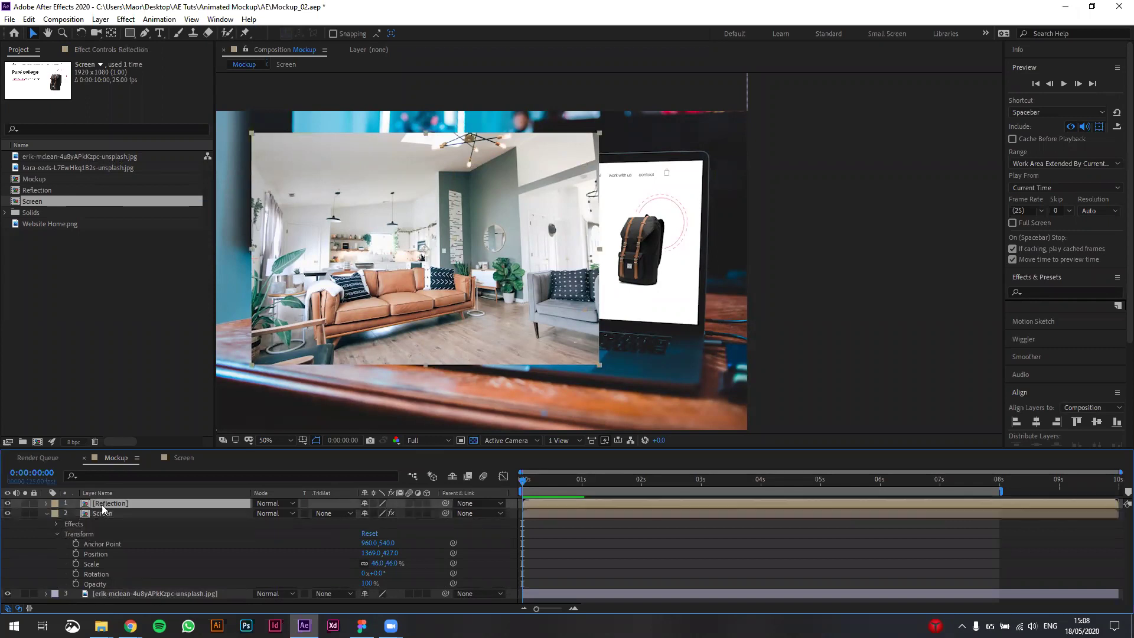
left_click(46, 503)
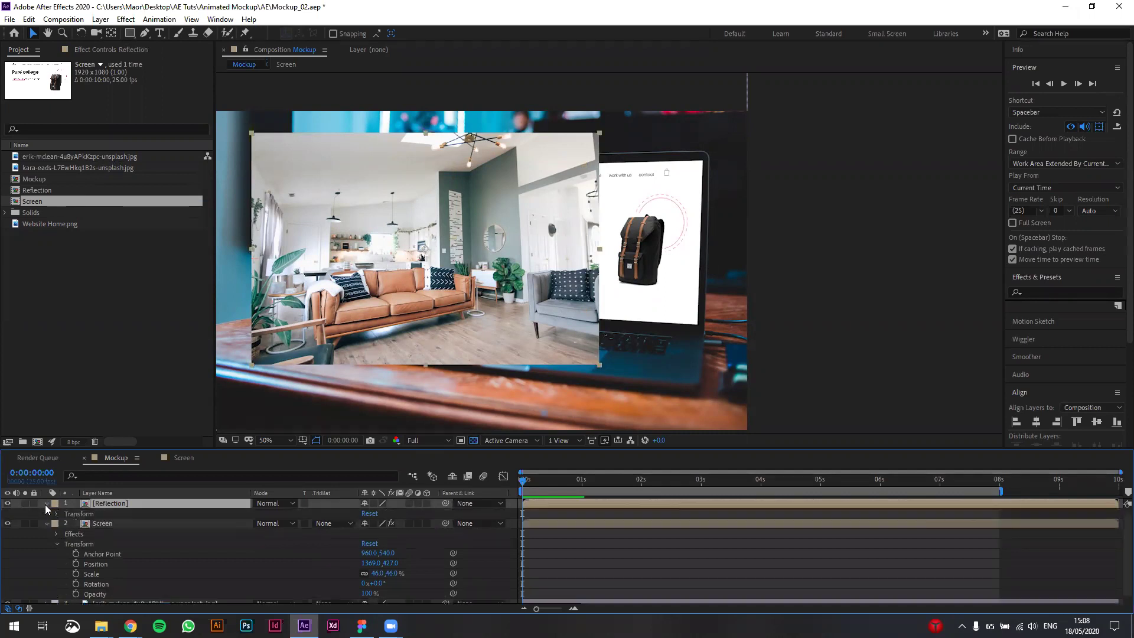
left_click(57, 514)
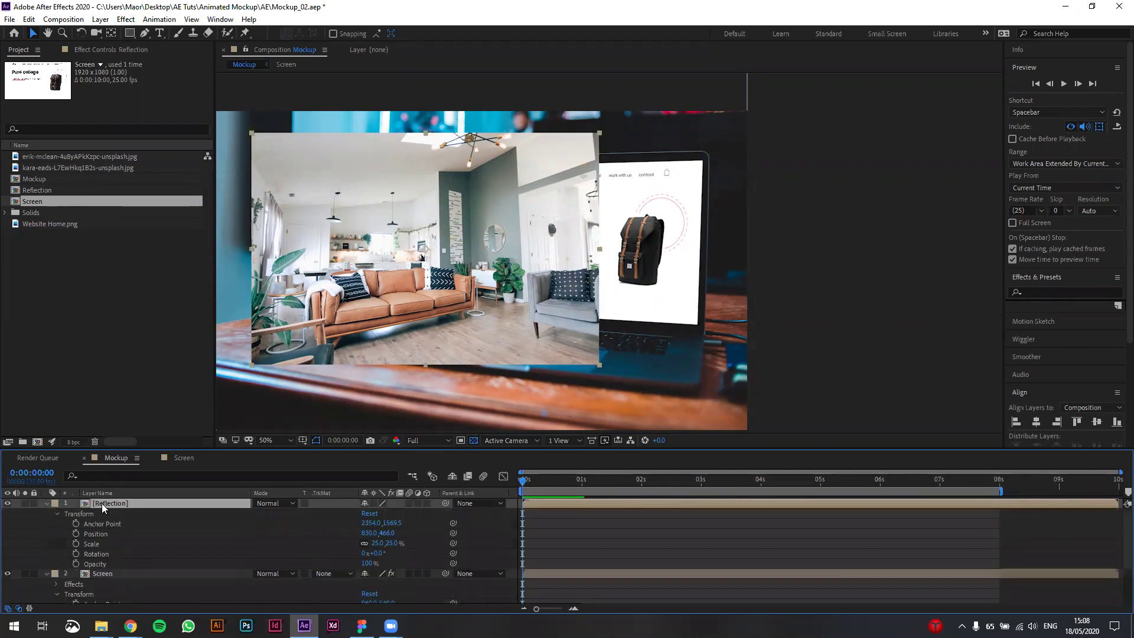
left_click(93, 514)
key("ctrl+v")
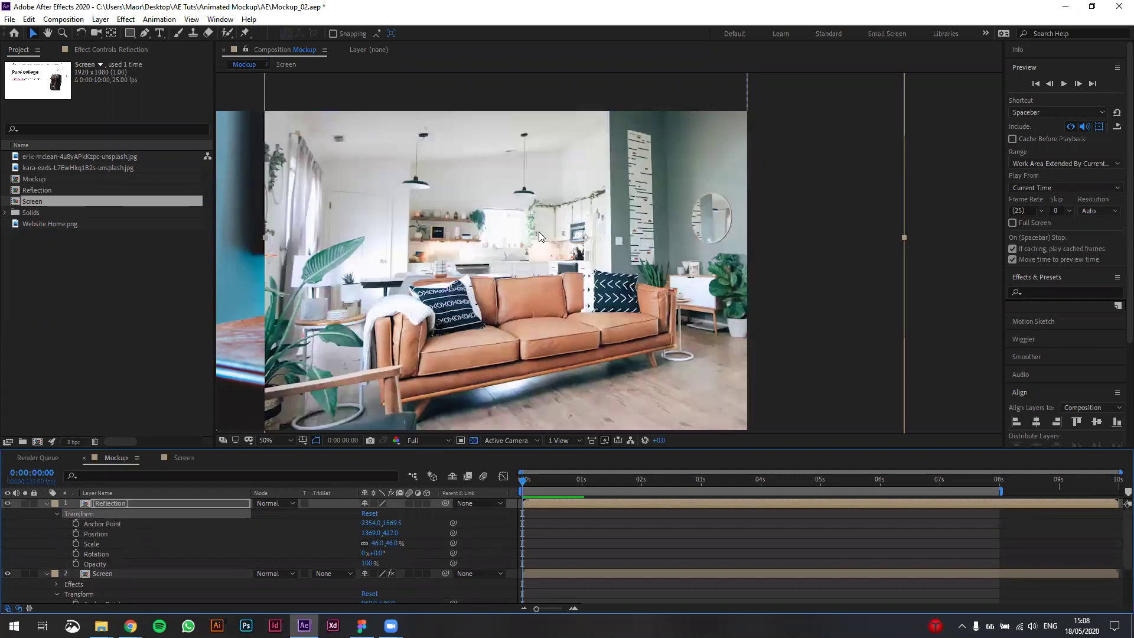
Step: Scale the Reflection layer down to 22% and reposition it so it partly uncovers the laptop screen
left_click_drag(505, 235, 413, 117)
key("s")
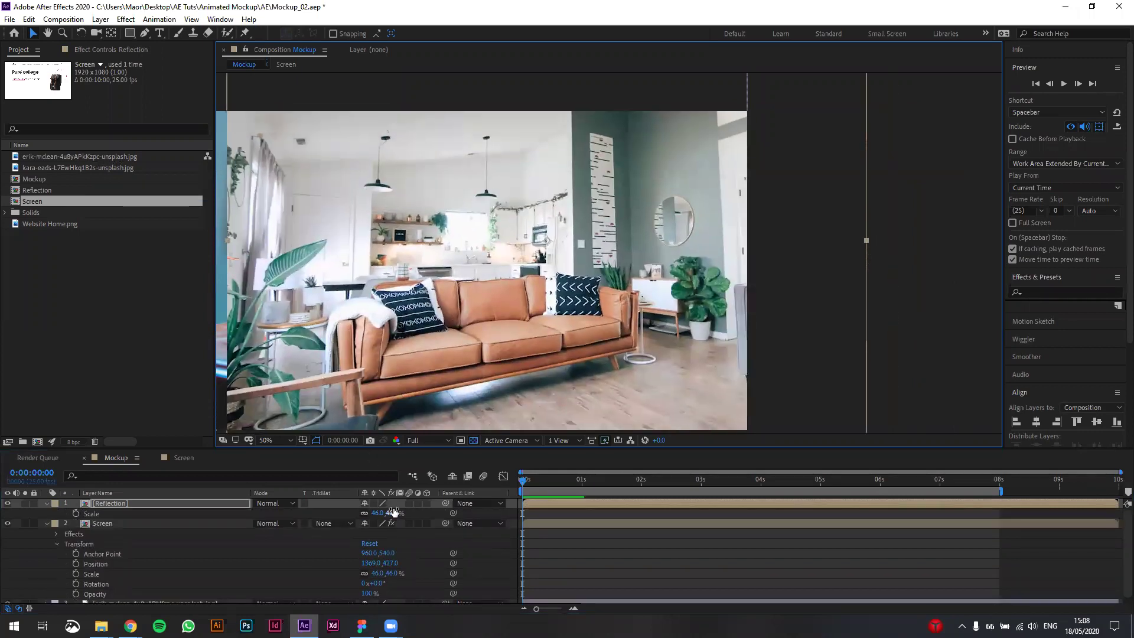
left_click_drag(382, 513, 386, 509)
left_click_drag(577, 279, 505, 334)
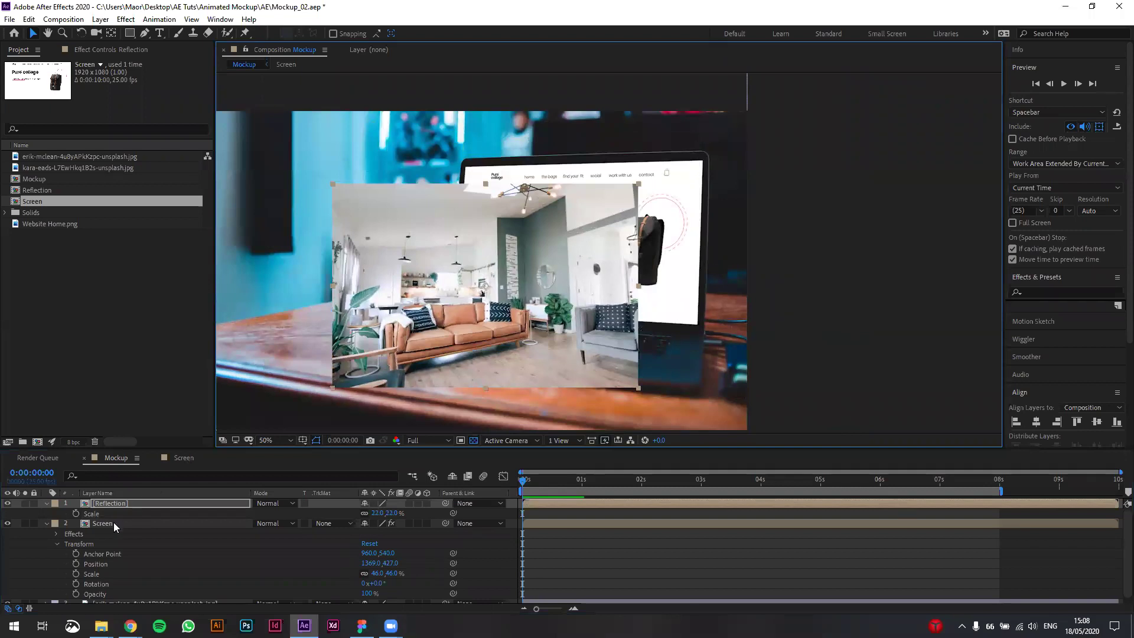
left_click_drag(506, 251, 589, 207)
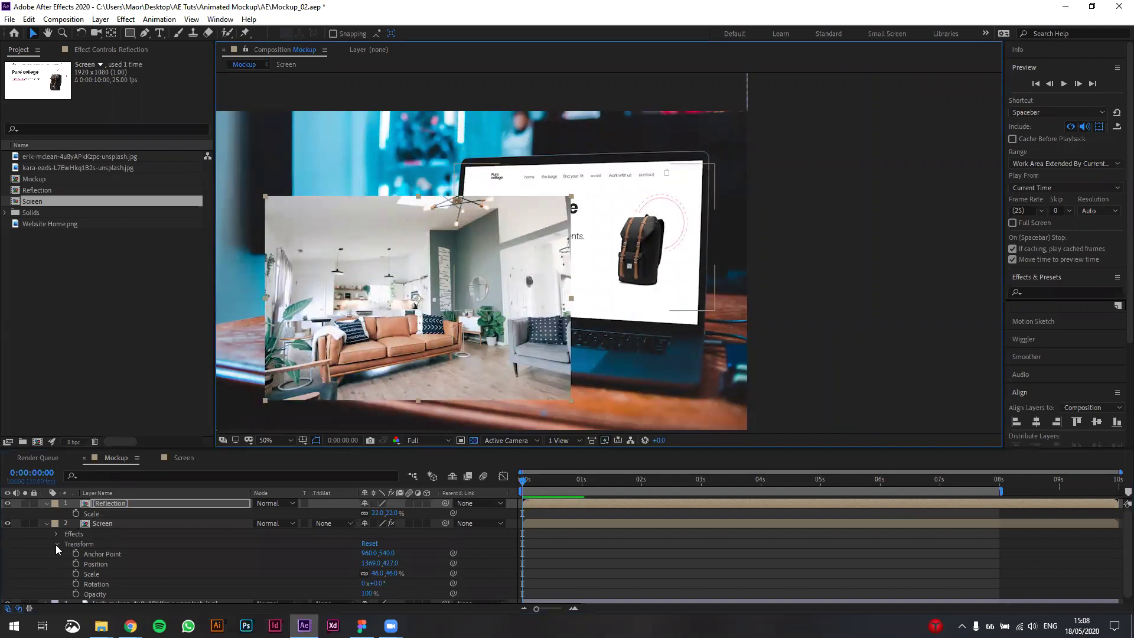
Step: Copy the Corner Pin effect from the Screen layer and paste it onto the Reflection layer
left_click(85, 523)
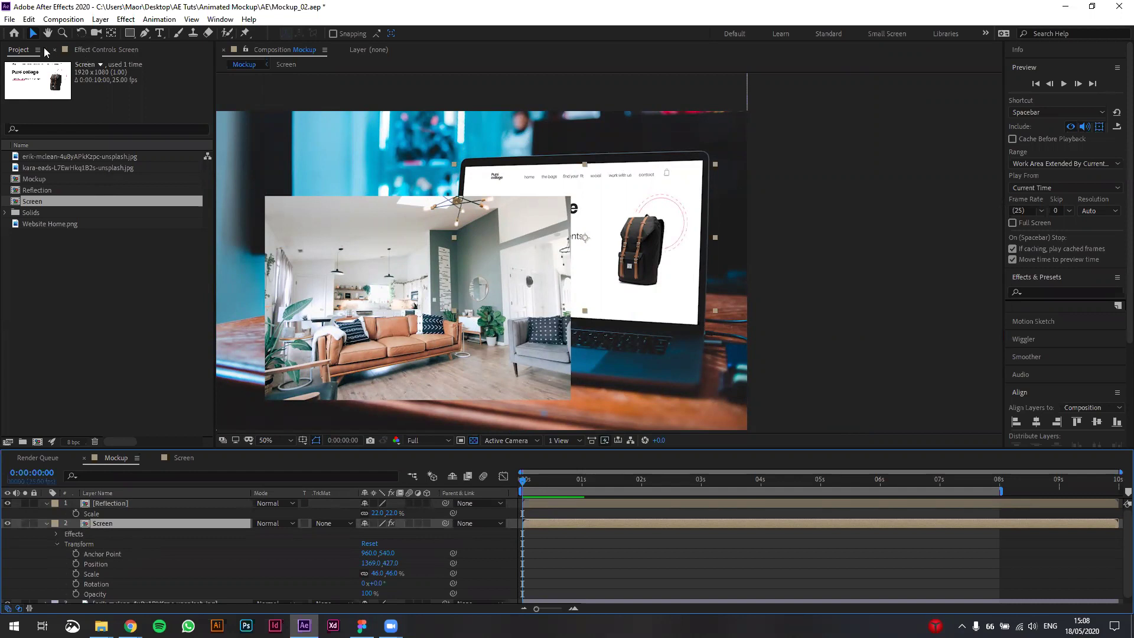
left_click(97, 50)
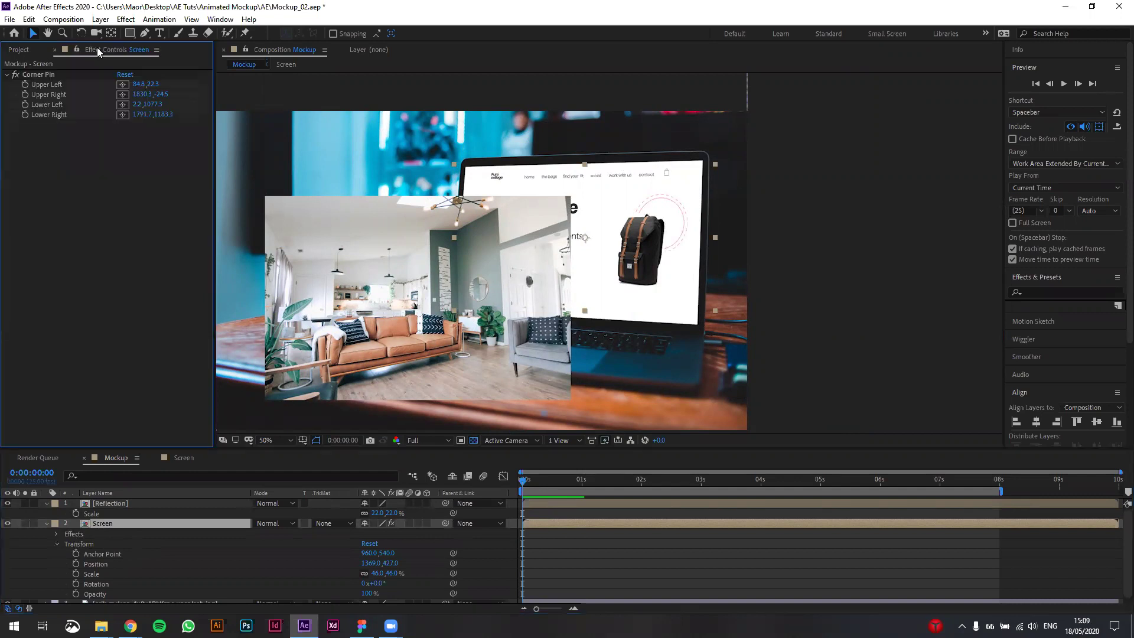
left_click(80, 74)
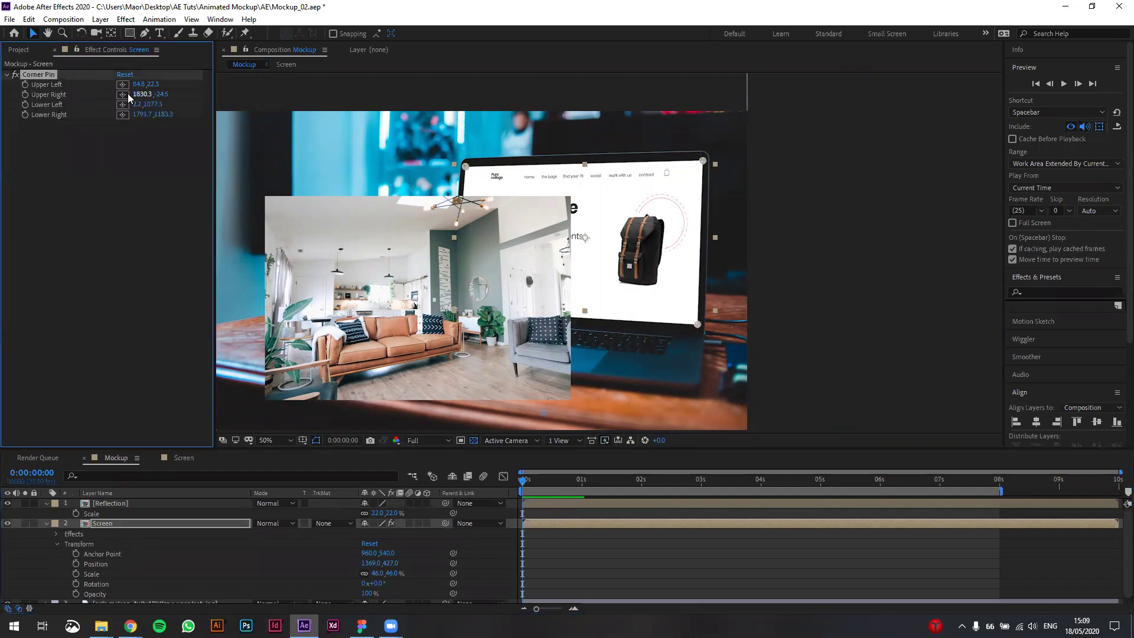
left_click(107, 503)
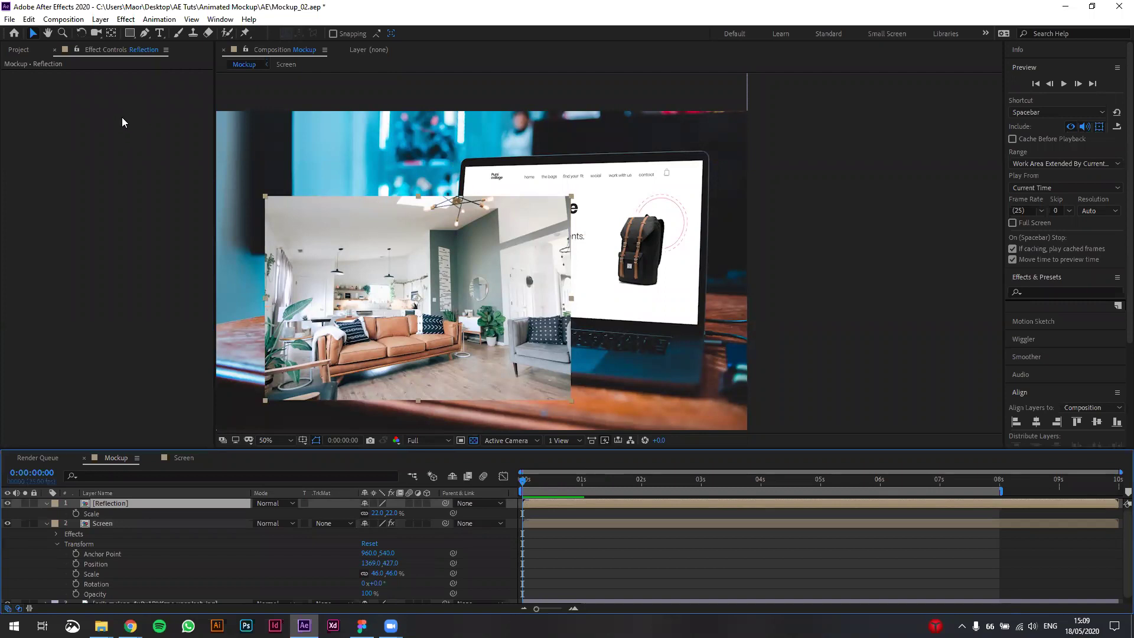
key("ctrl+v")
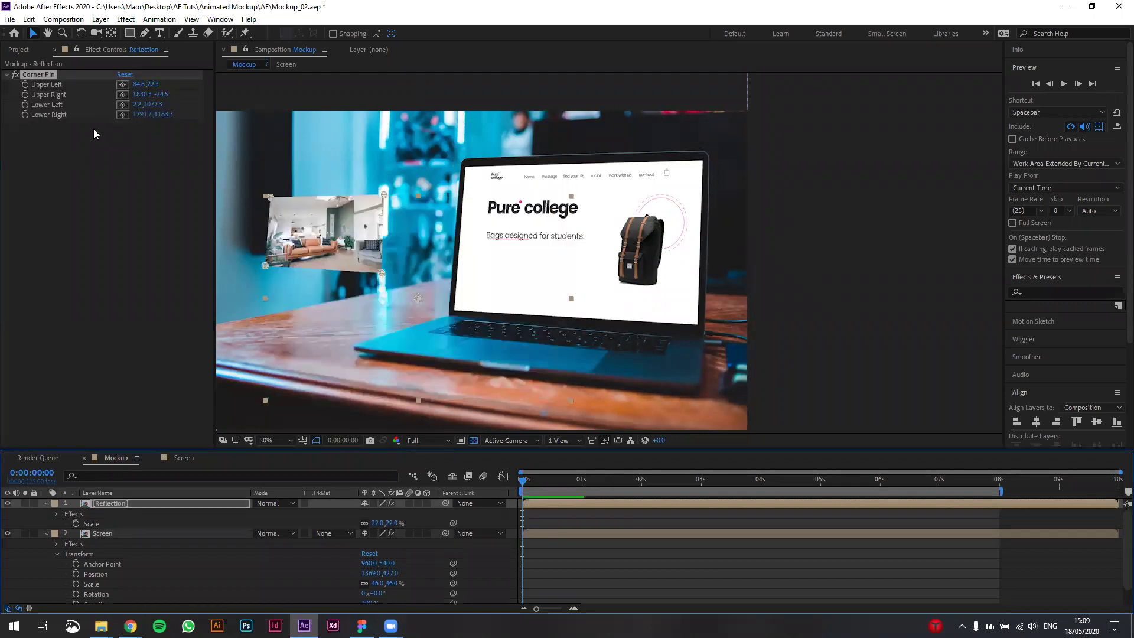
Step: Move the corner-pinned reflection beside the laptop screen and set its scale to 100%
left_click_drag(330, 228, 405, 200)
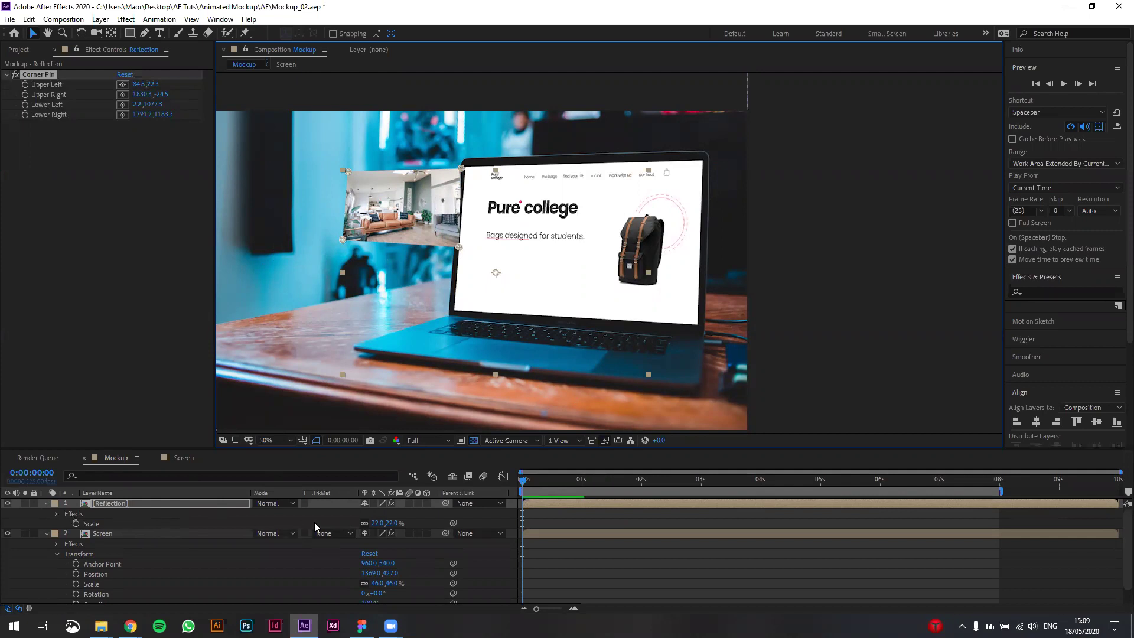
left_click(391, 522)
type("100")
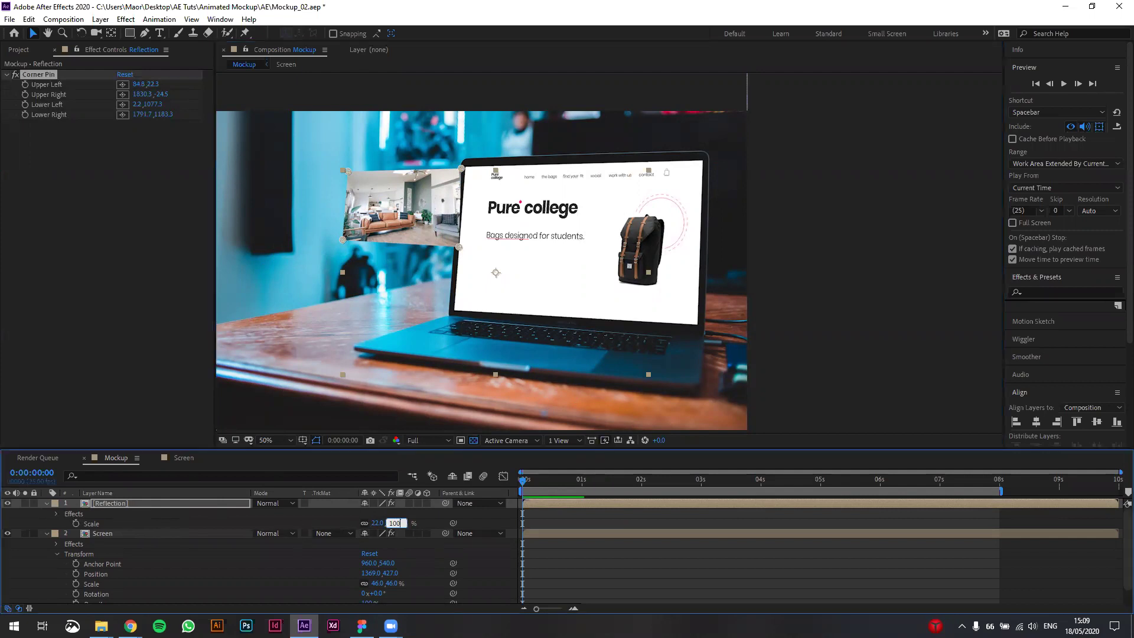
key("Return")
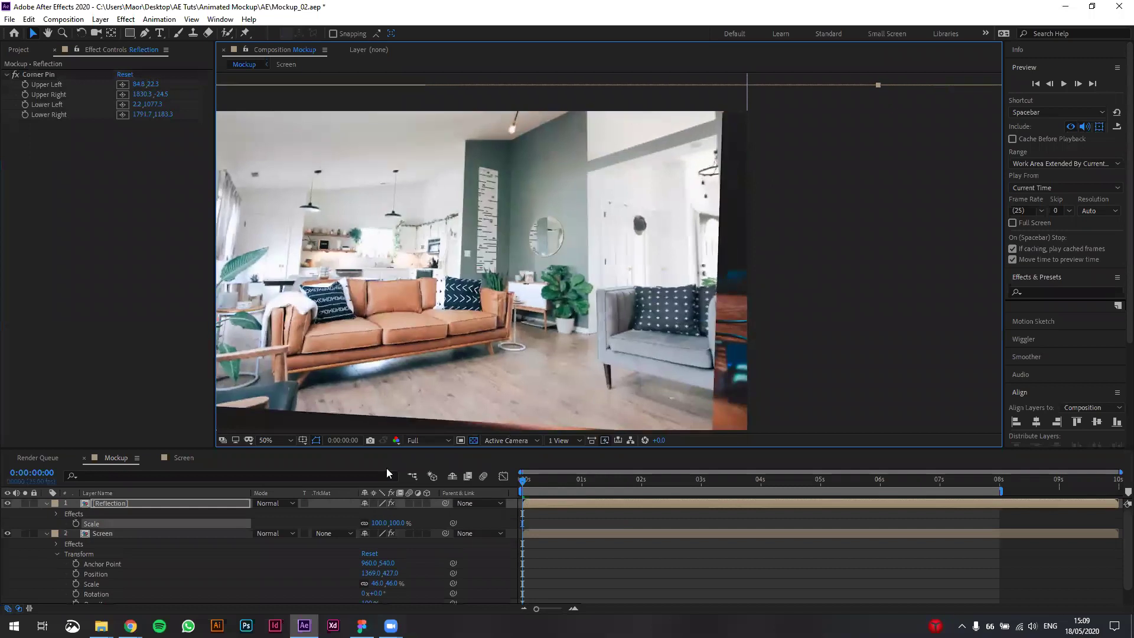
Step: Scale the Reflection layer to 48% and position it over the laptop screen
left_click_drag(395, 523, 437, 473)
left_click_drag(567, 345, 530, 235)
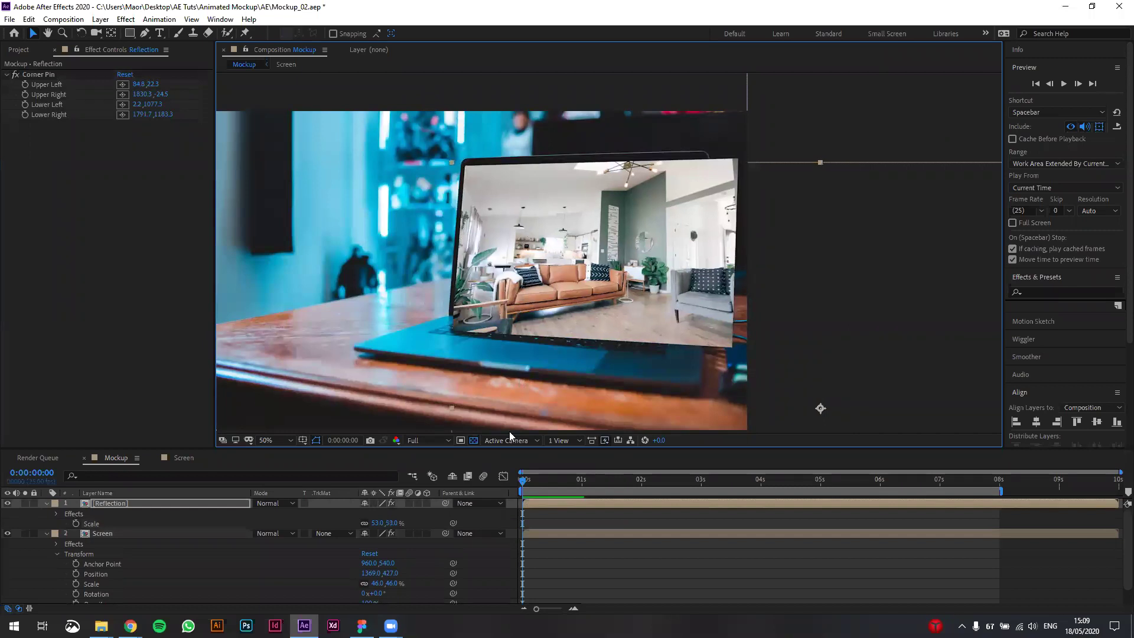
left_click_drag(399, 522, 392, 523)
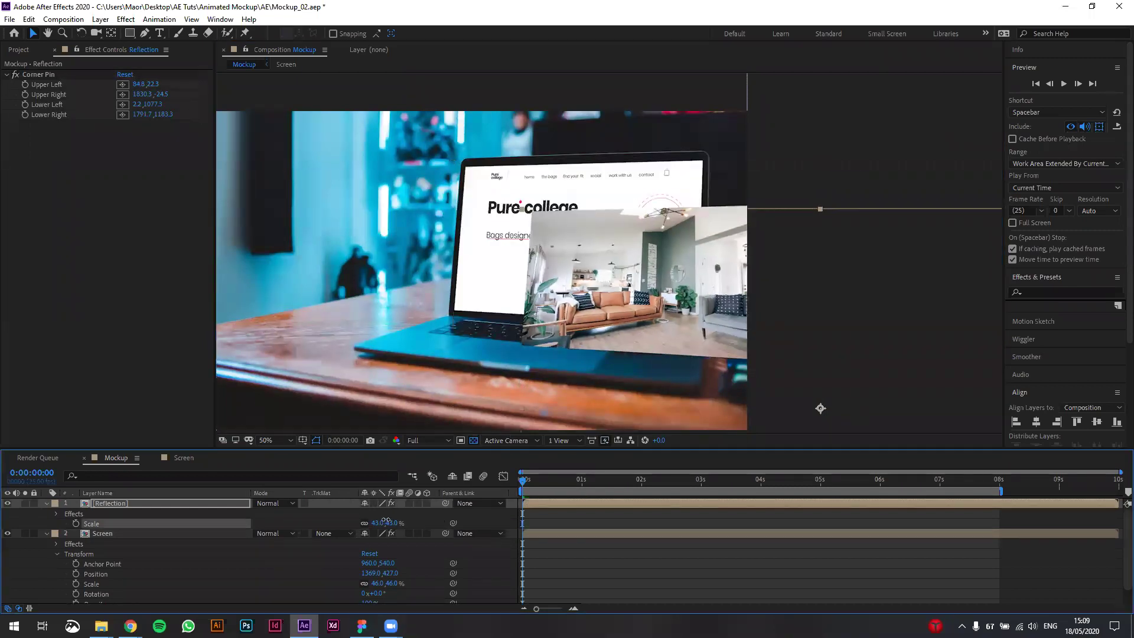
left_click_drag(622, 291, 548, 239)
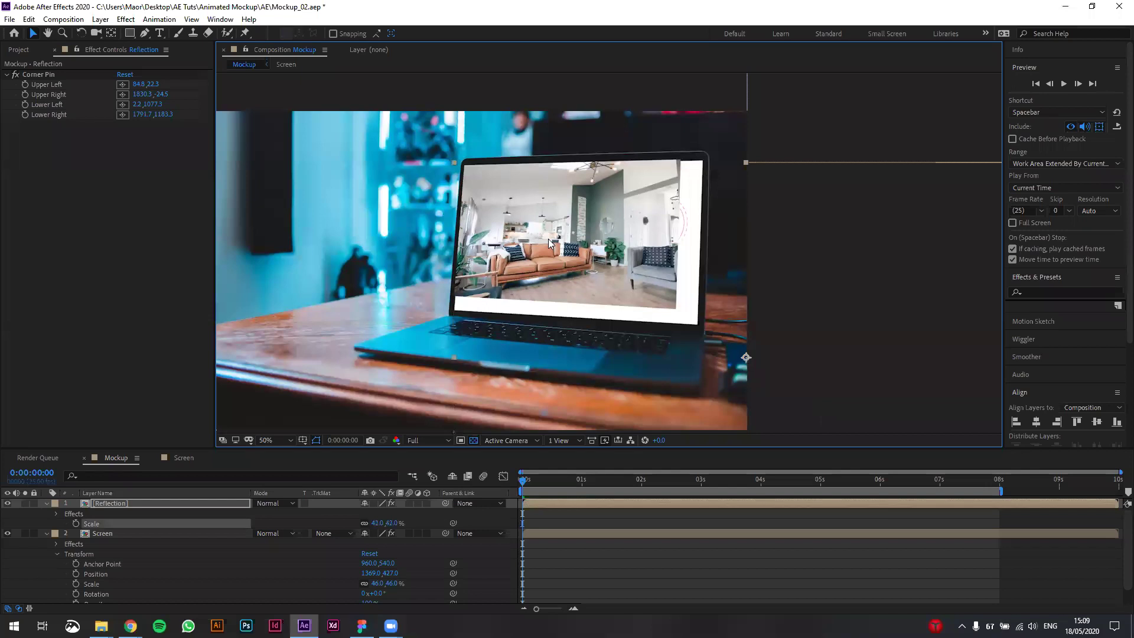
left_click_drag(397, 518, 401, 521)
left_click_drag(597, 261, 620, 280)
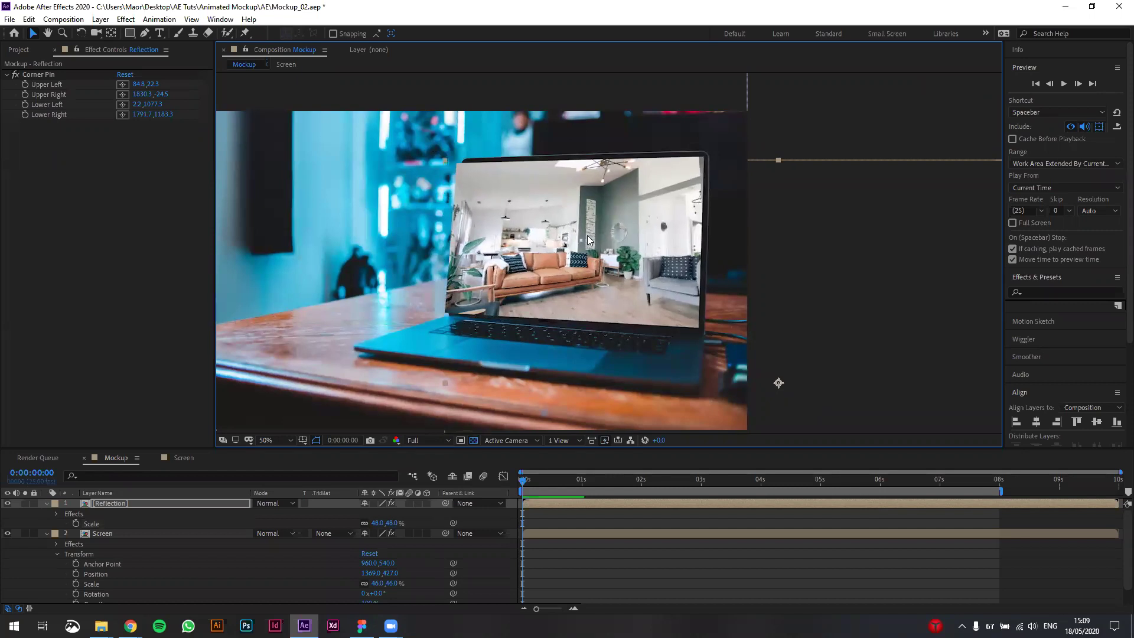
Step: Align the reflection's upper-left corner with the laptop screen's corner and fine-tune its scale to 46.5%
scroll(620, 280, "up", 2)
left_click_drag(331, 166, 587, 243)
scroll(399, 236, "up", 2)
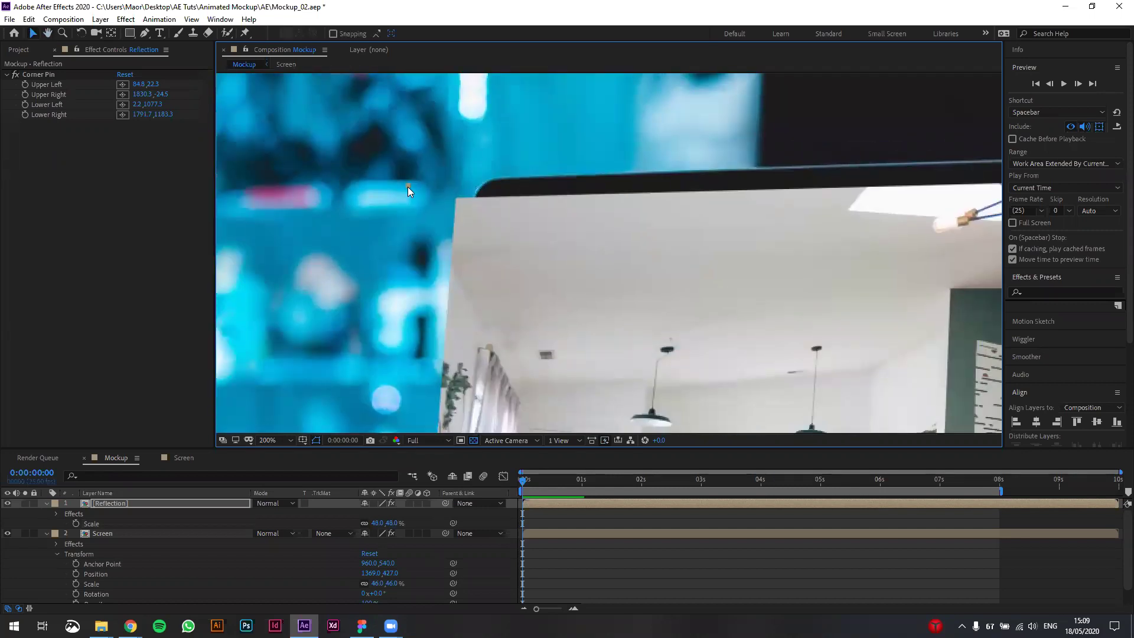
left_click_drag(408, 184, 447, 212)
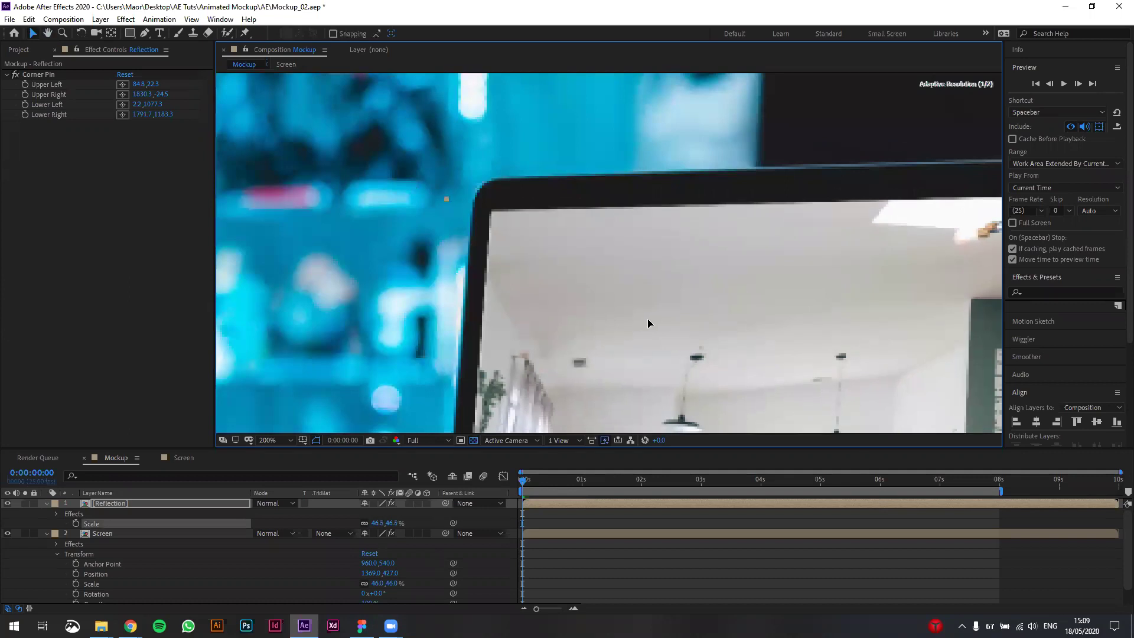
key("comma")
scroll(682, 311, "down", 3)
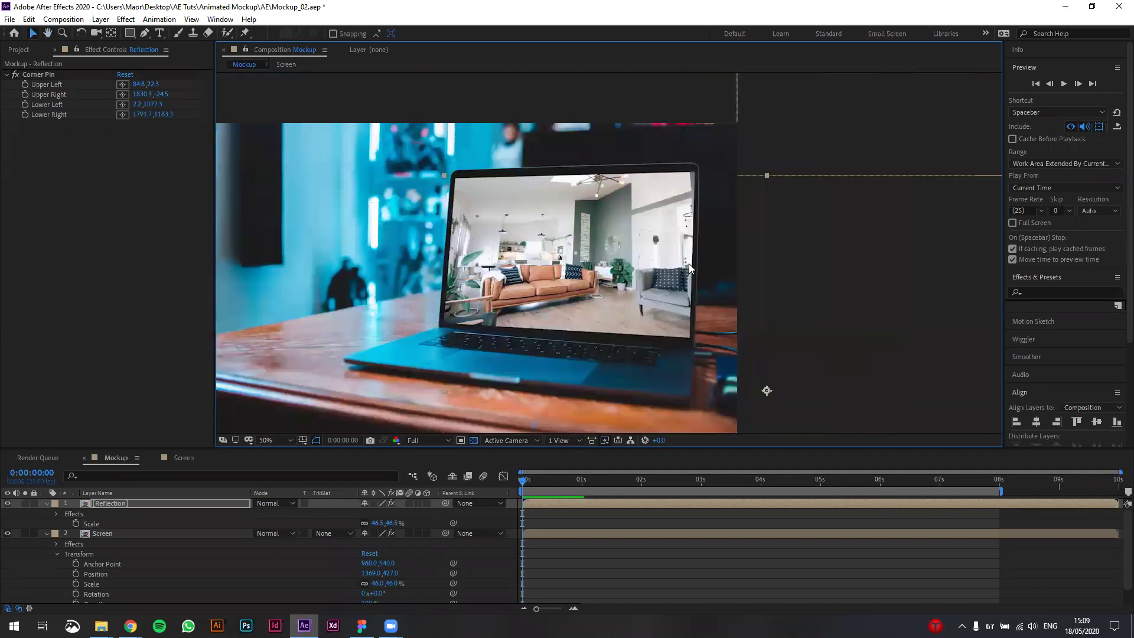
left_click_drag(402, 310, 498, 304)
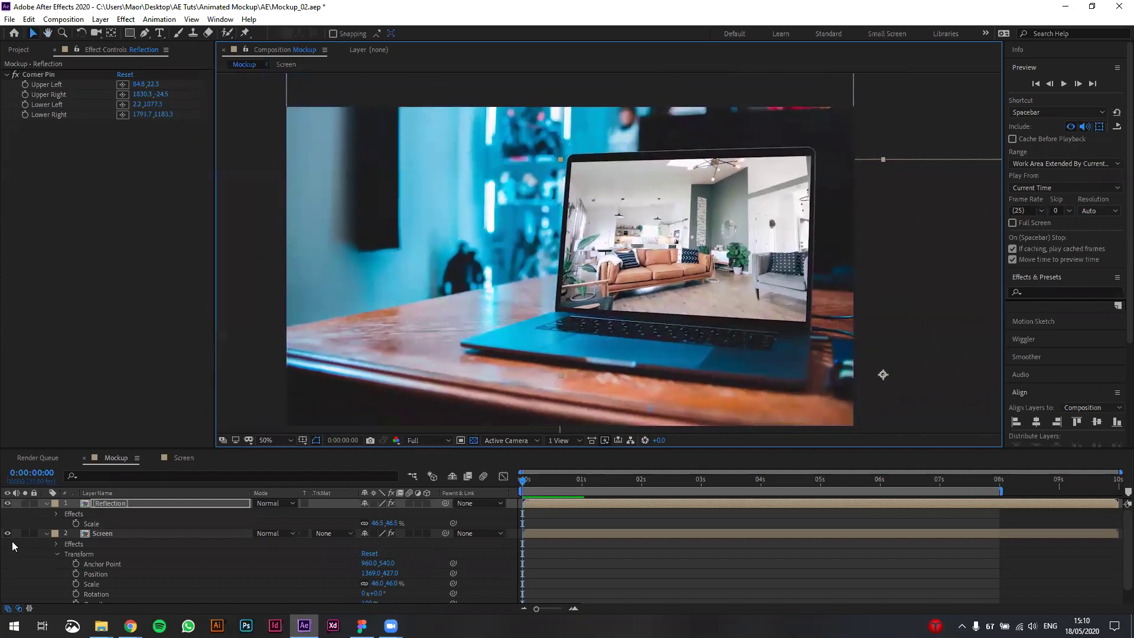
Step: Collapse the Screen layer's properties and check the Corner Pin effect on the Reflection and Screen layers
left_click(46, 534)
left_click(142, 504)
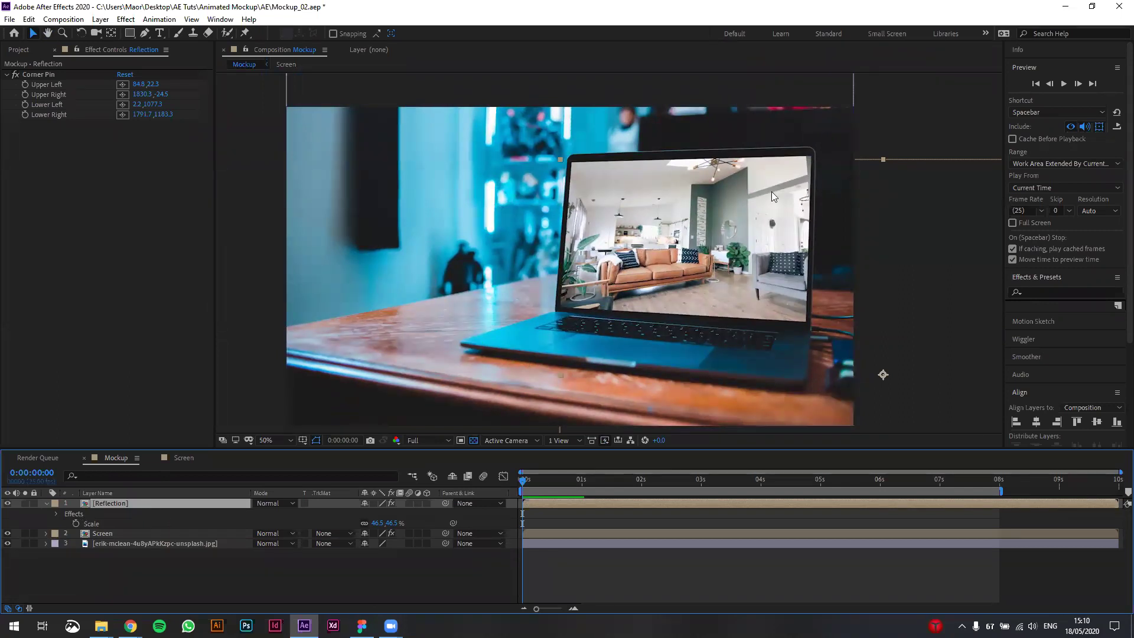
left_click(60, 76)
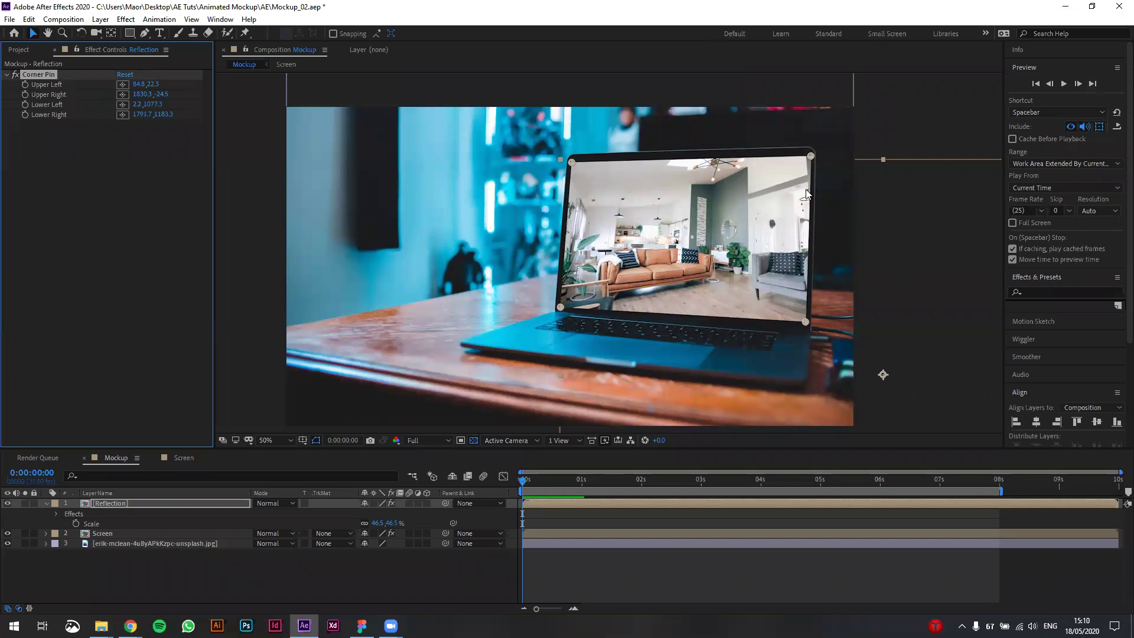
left_click(110, 535)
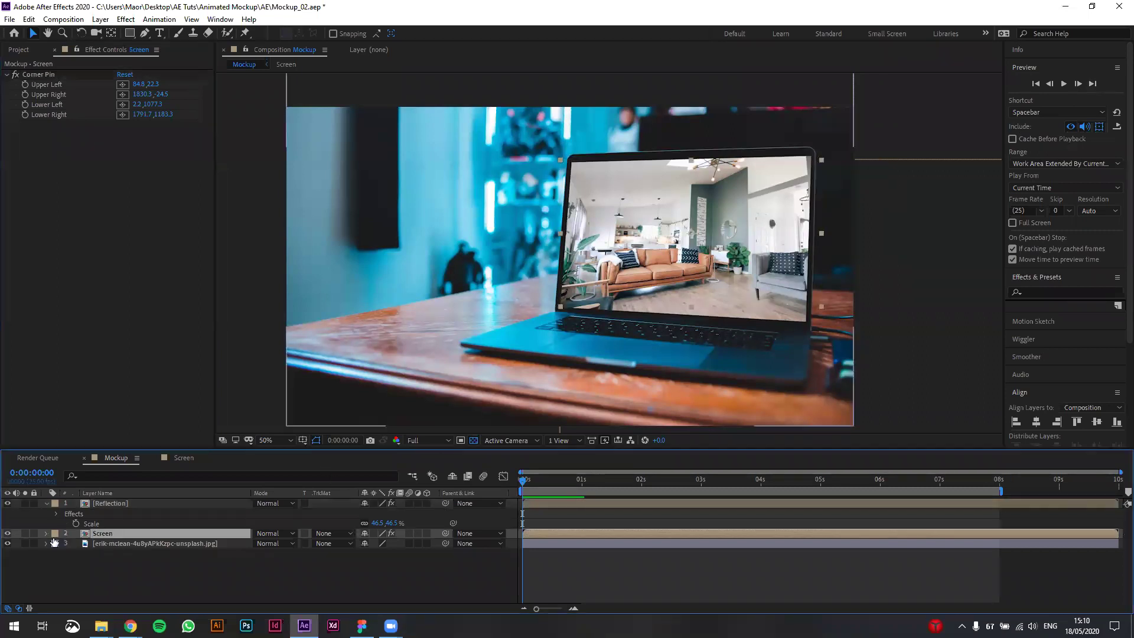
Step: Show the Reflection layer's Opacity property and set the layer's blending mode to Screen
left_click(115, 504)
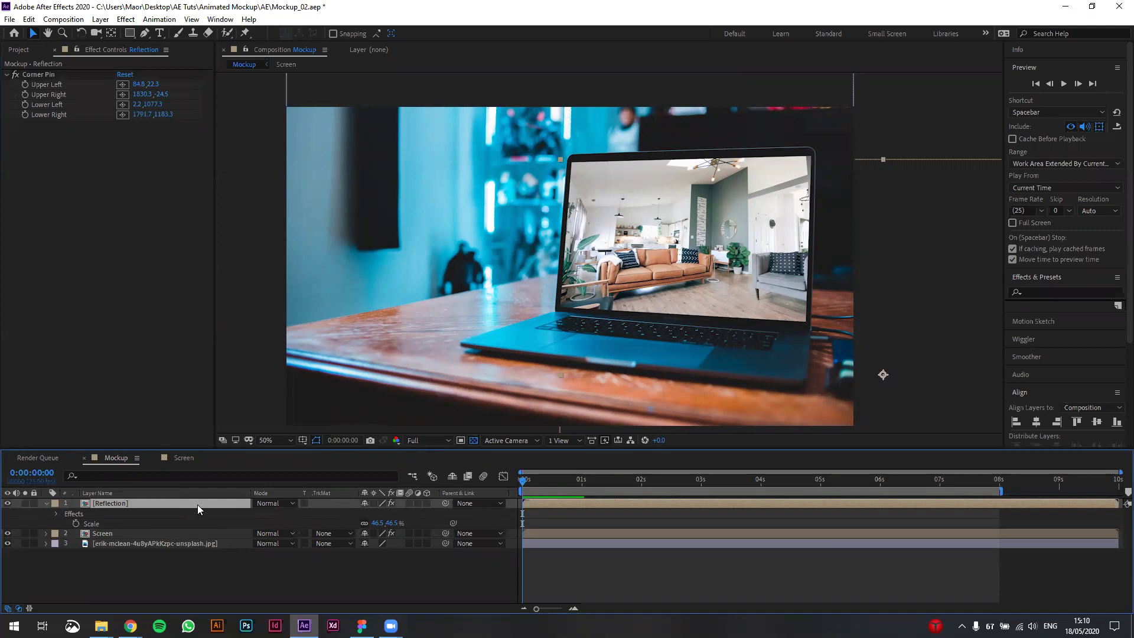
key("t")
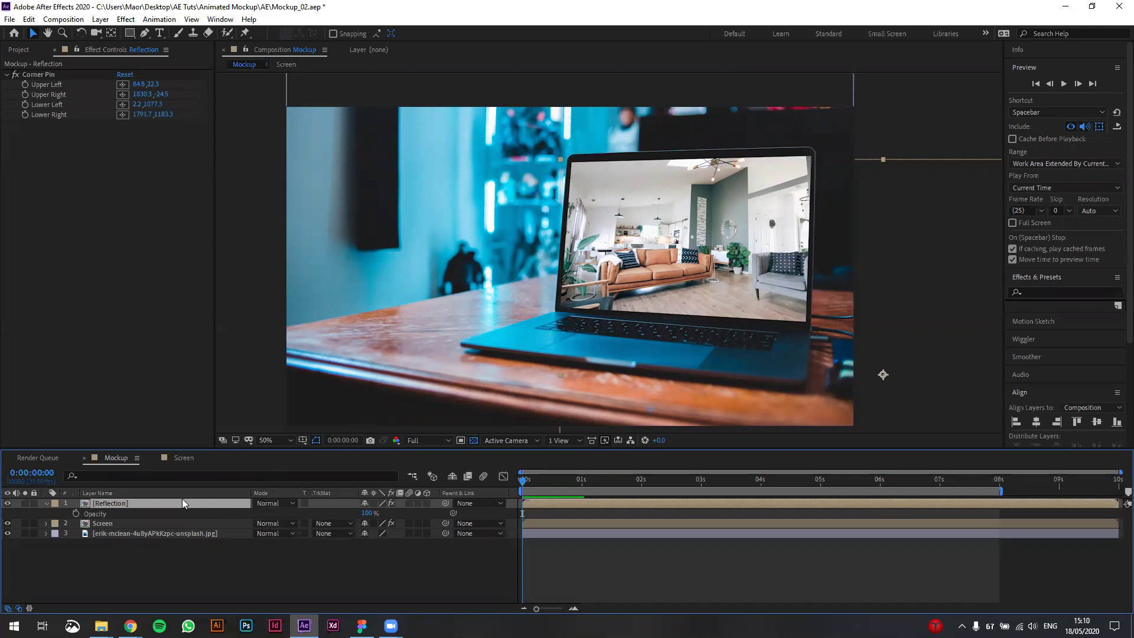
left_click(286, 501)
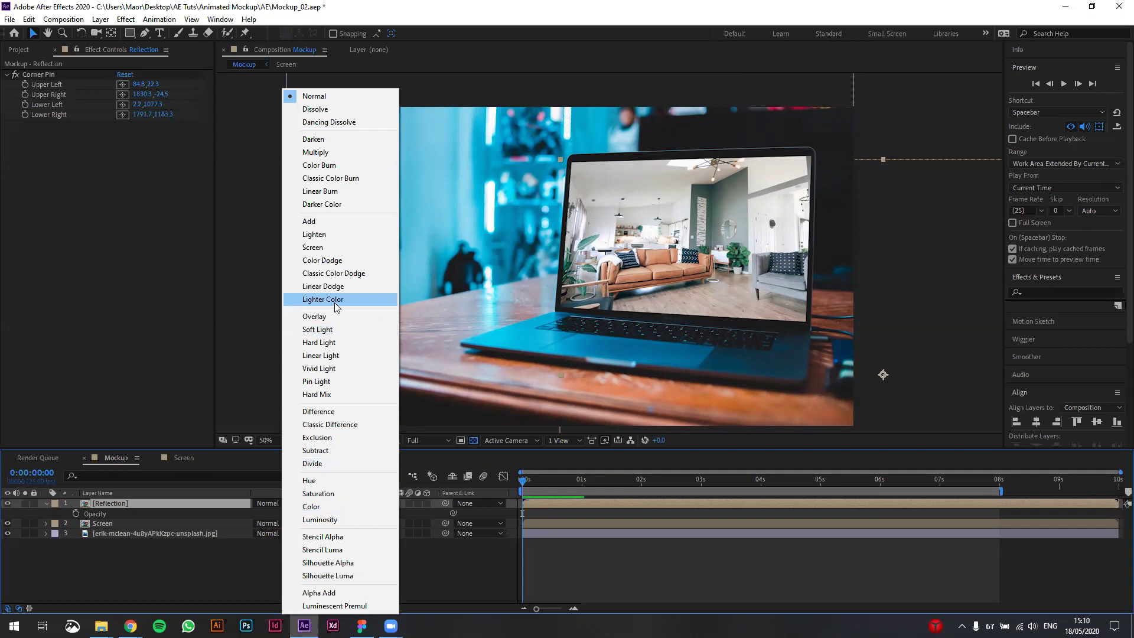
left_click(349, 249)
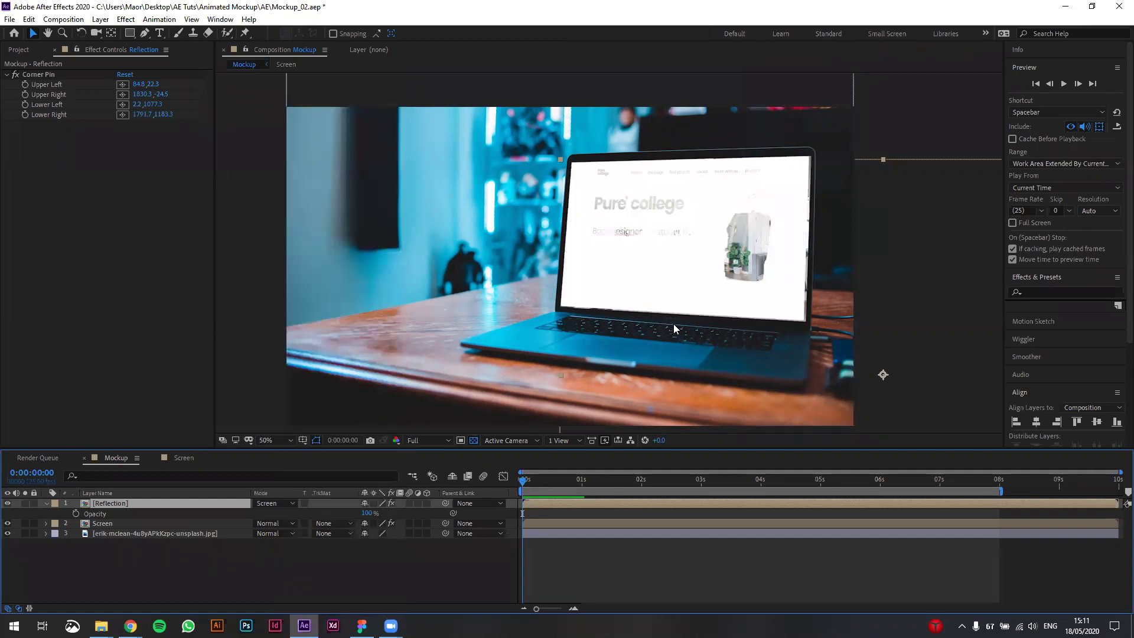
Step: Collapse the Preview, Align and Paragraph sections and expand the full Effects & Presets list
left_click(383, 523)
left_click(1063, 276)
left_click(1043, 65)
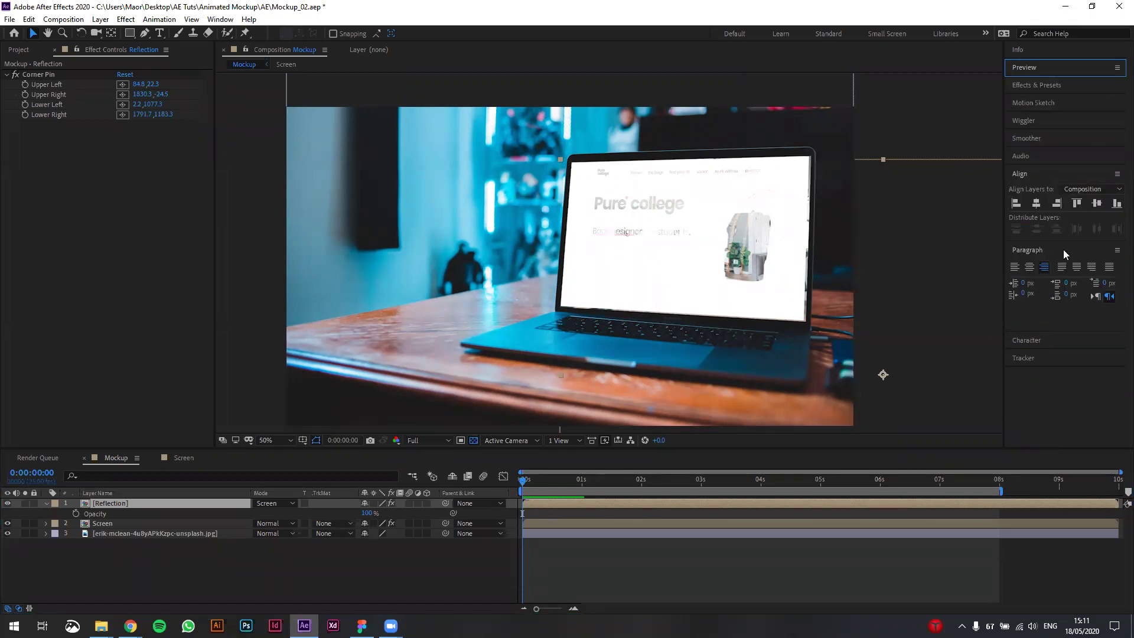
left_click(1050, 172)
left_click(1047, 191)
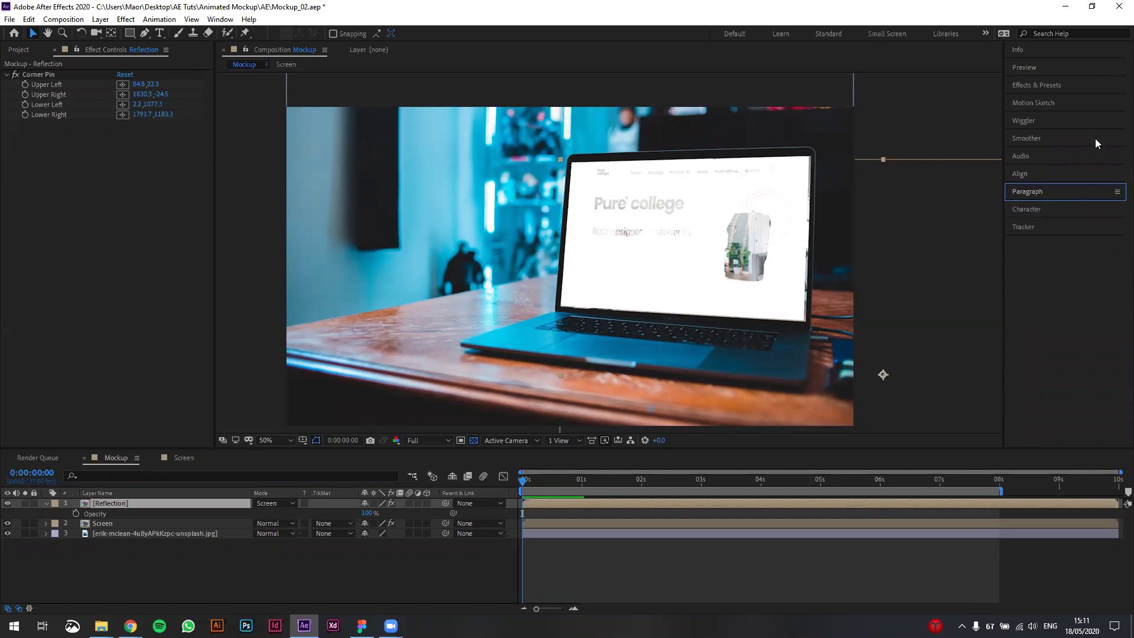
left_click(1063, 86)
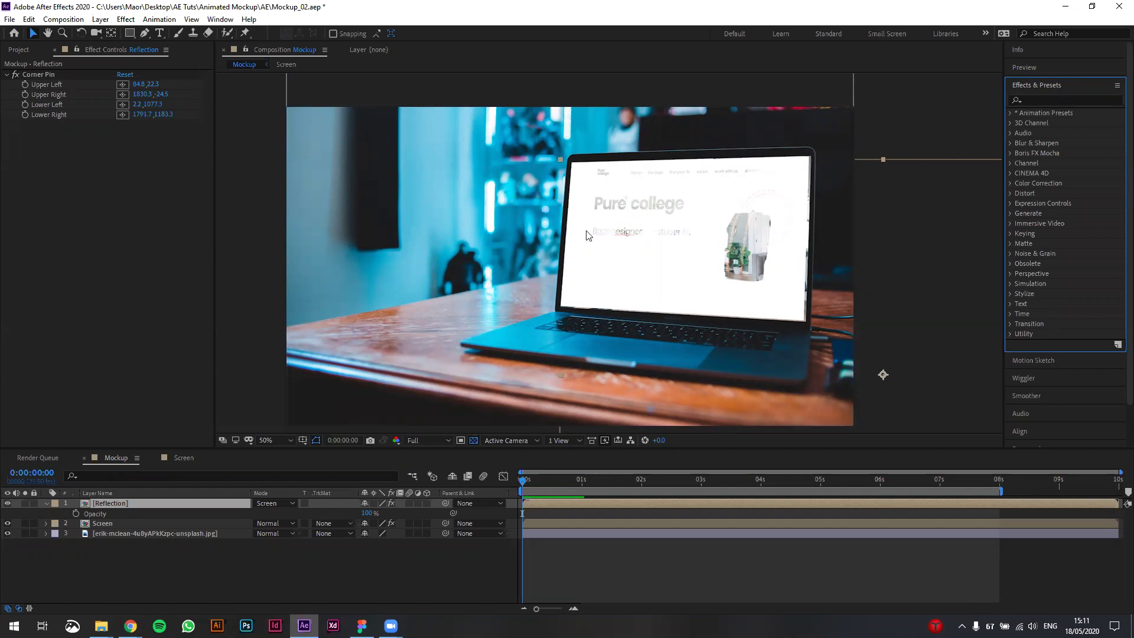
Step: Try the Reflection layer's opacity at 89% and restore it to 100%
mouse_move(367, 514)
left_mouse_down()
mouse_move(304, 523)
mouse_move(367, 524)
left_mouse_up()
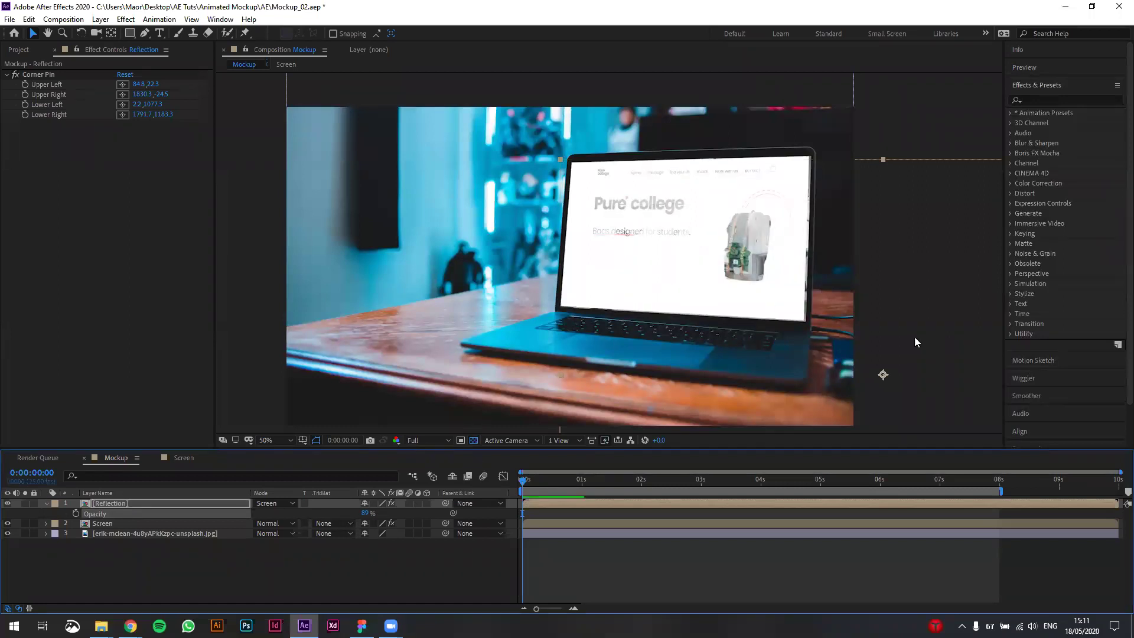
left_click(1067, 99)
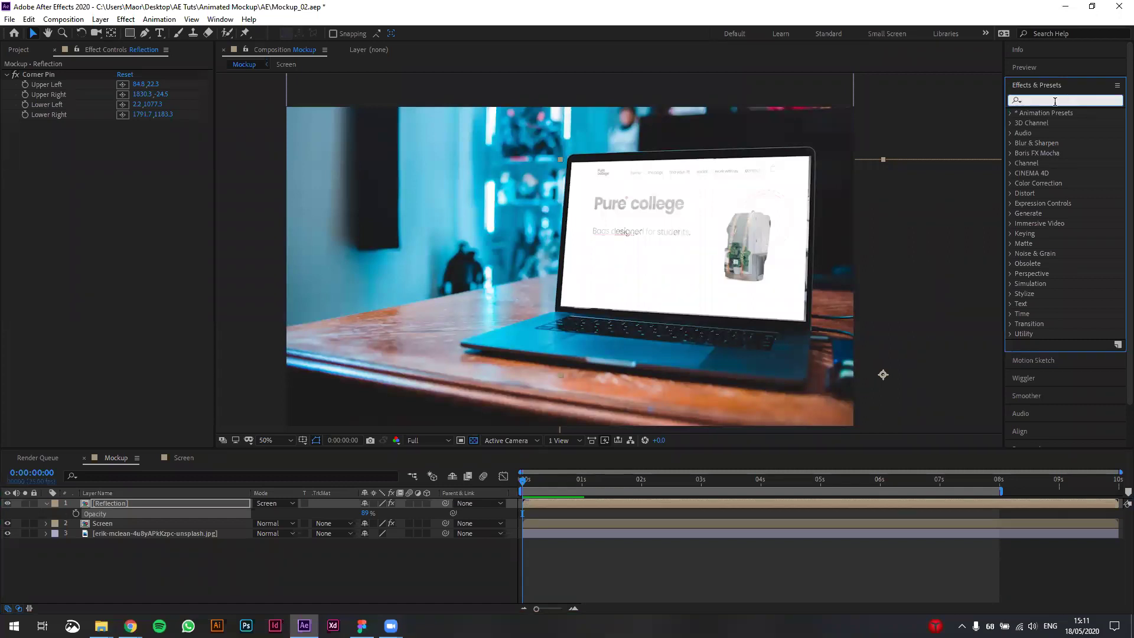
left_click_drag(367, 514, 399, 514)
key("space")
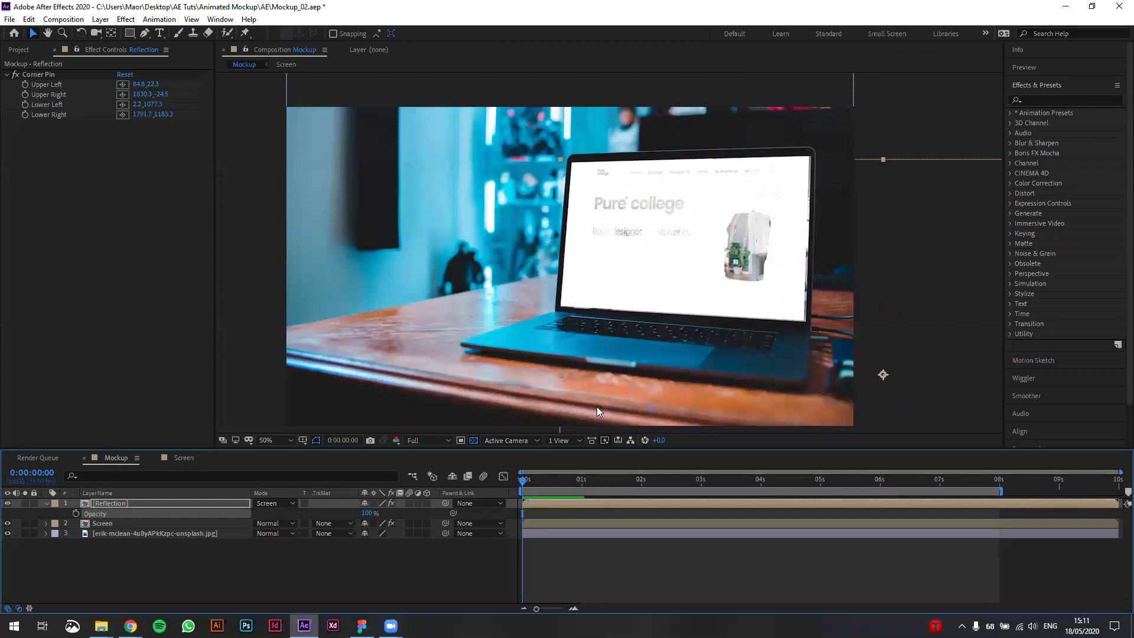
Step: Apply the Hue/Saturation effect to the Reflection layer and lower its Master Saturation to about -78
left_click(1038, 97)
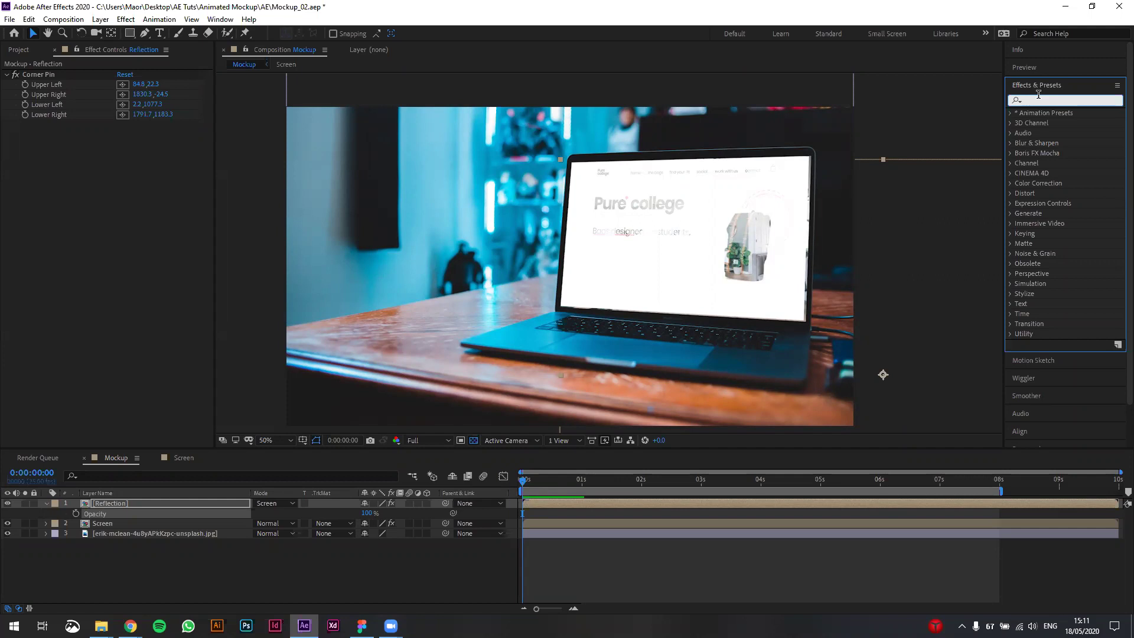
type("hue")
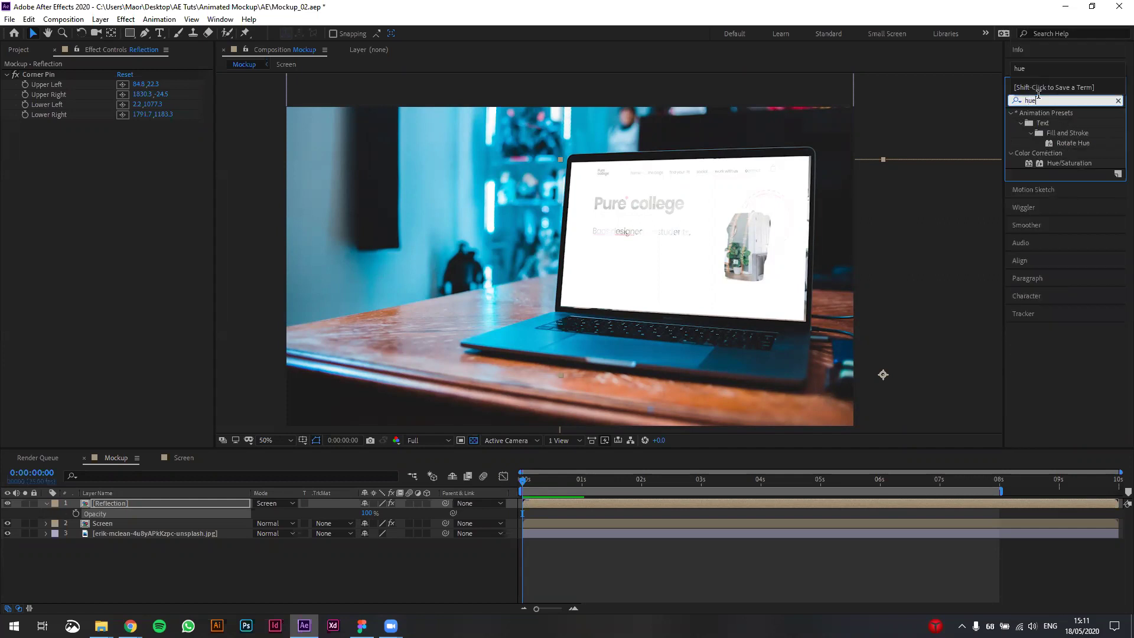
left_click(1096, 160)
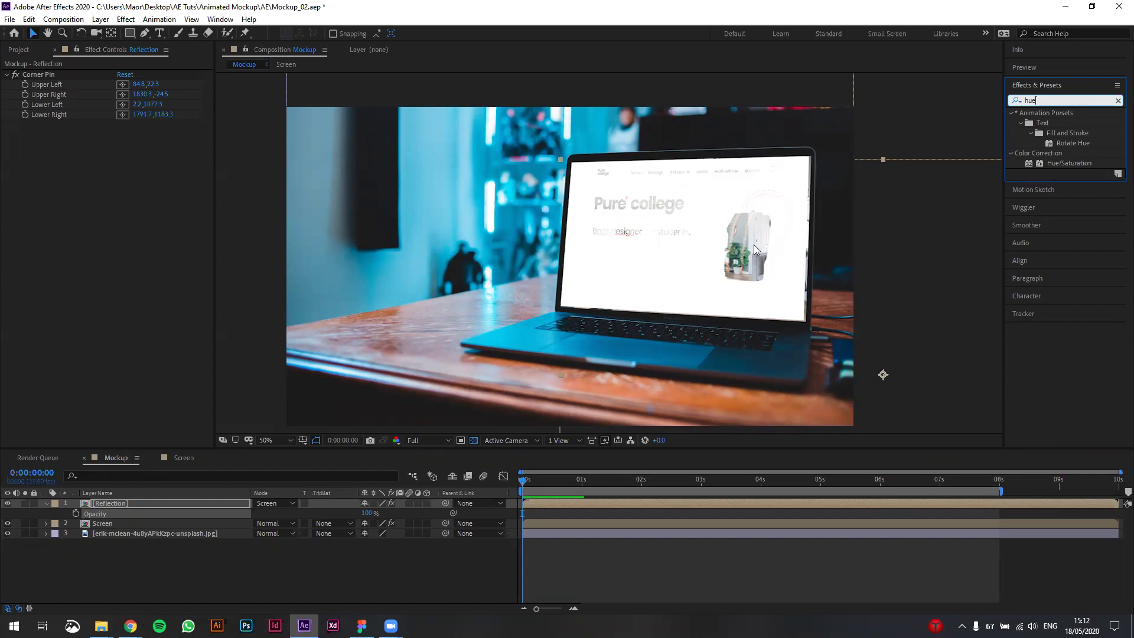
left_click(1063, 163)
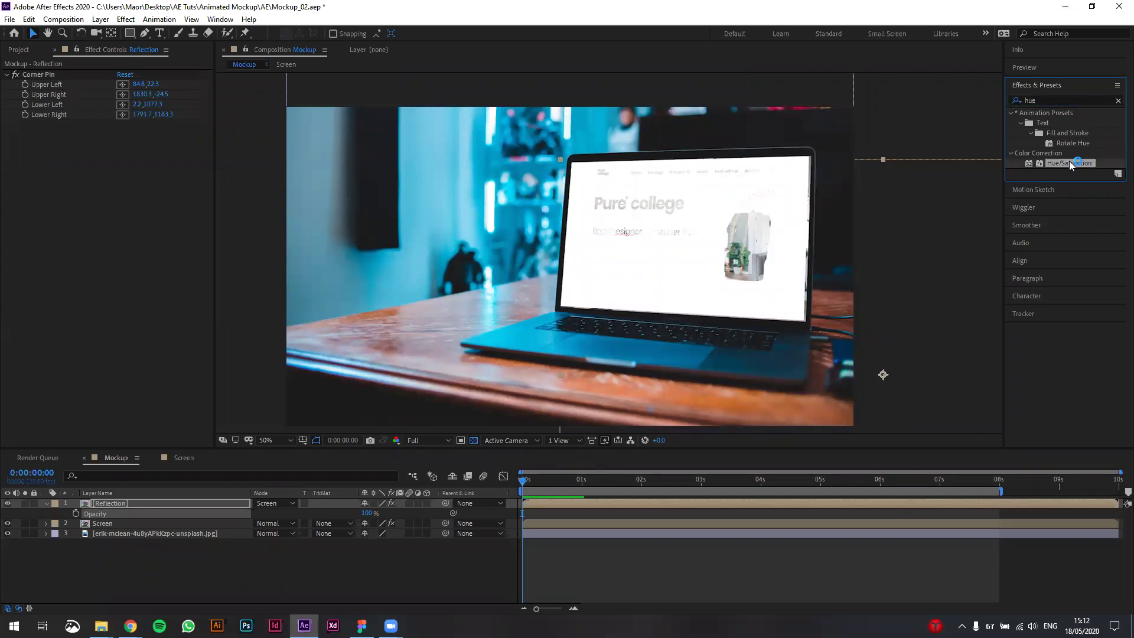
double_click(1069, 162)
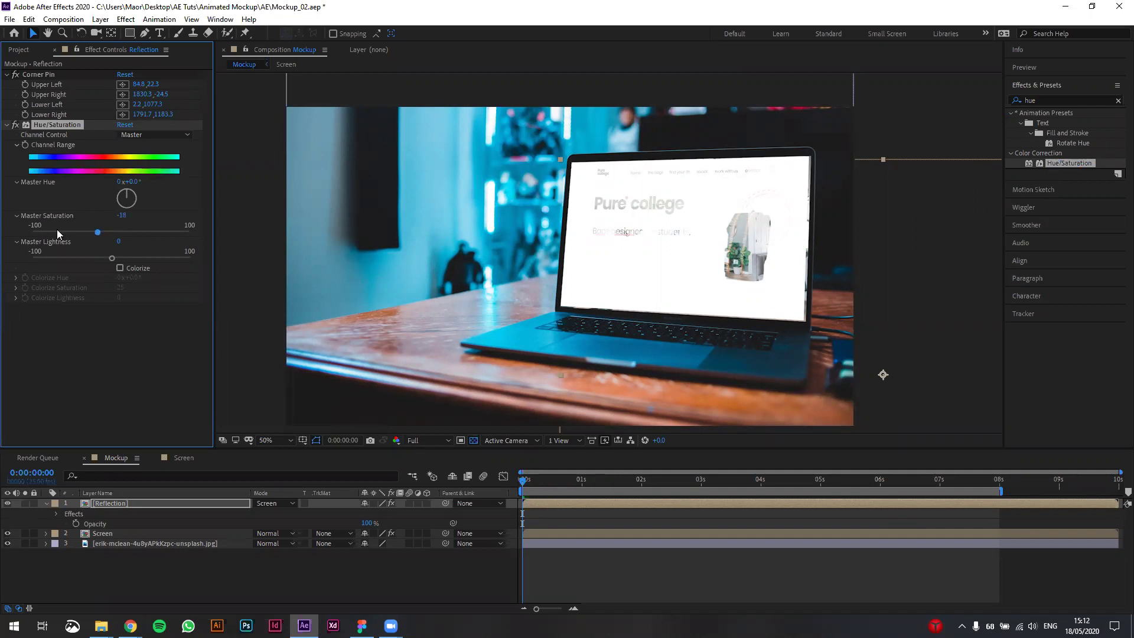
left_click(32, 232)
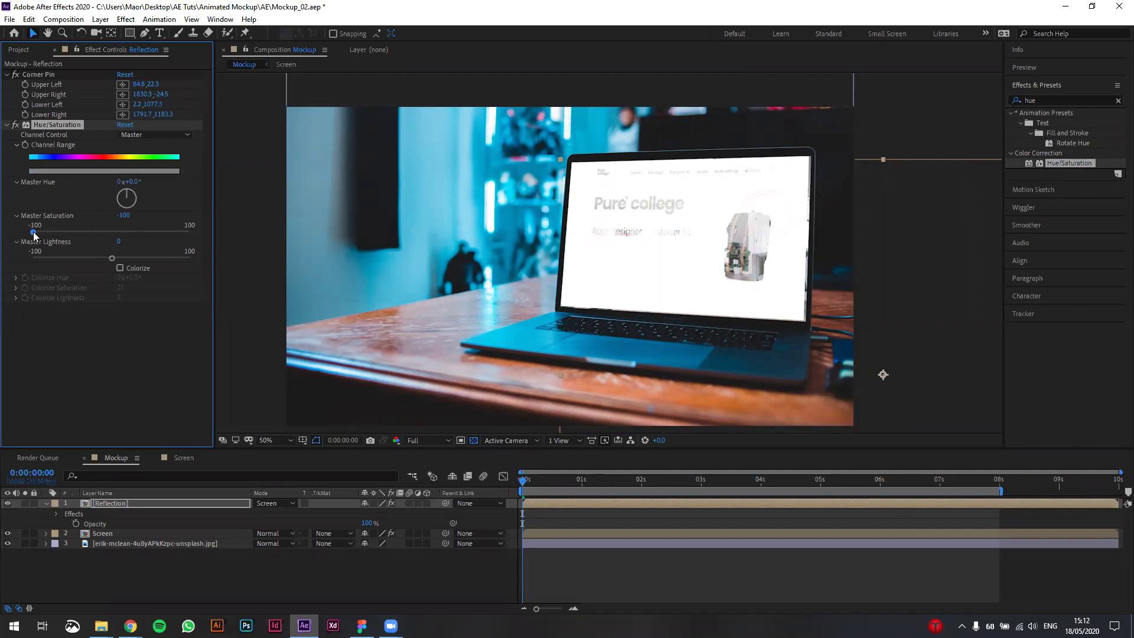
mouse_move(45, 233)
left_mouse_down()
mouse_move(60, 234)
mouse_move(51, 235)
left_mouse_up()
Step: Find the Gaussian Blur effect among the blur effects and apply it to the Reflection layer
left_click(1044, 99)
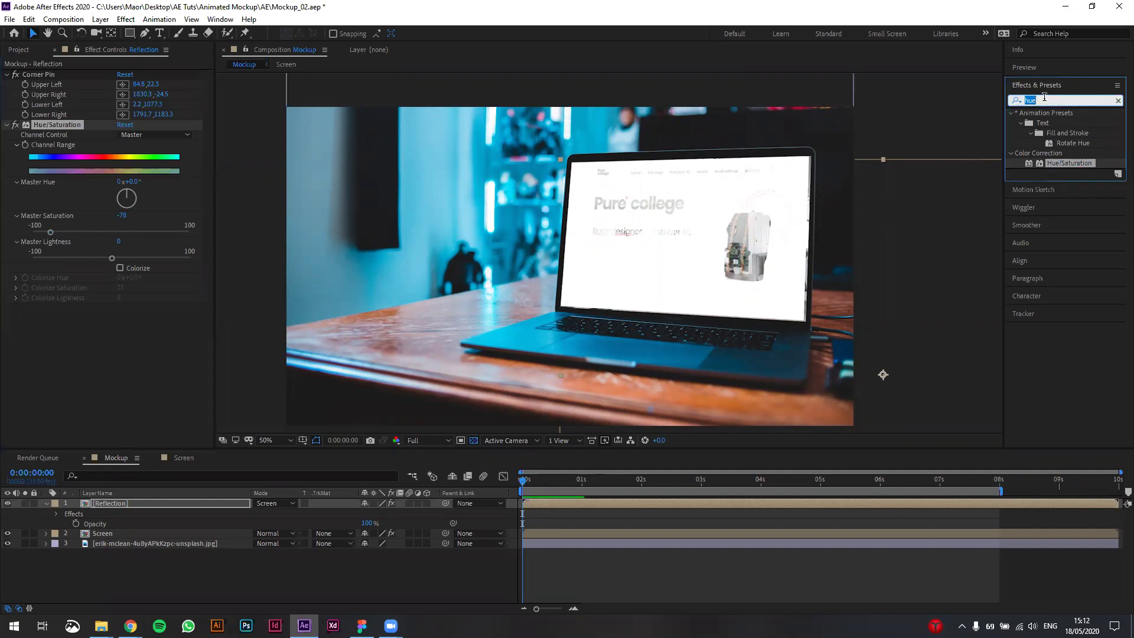
type("blur")
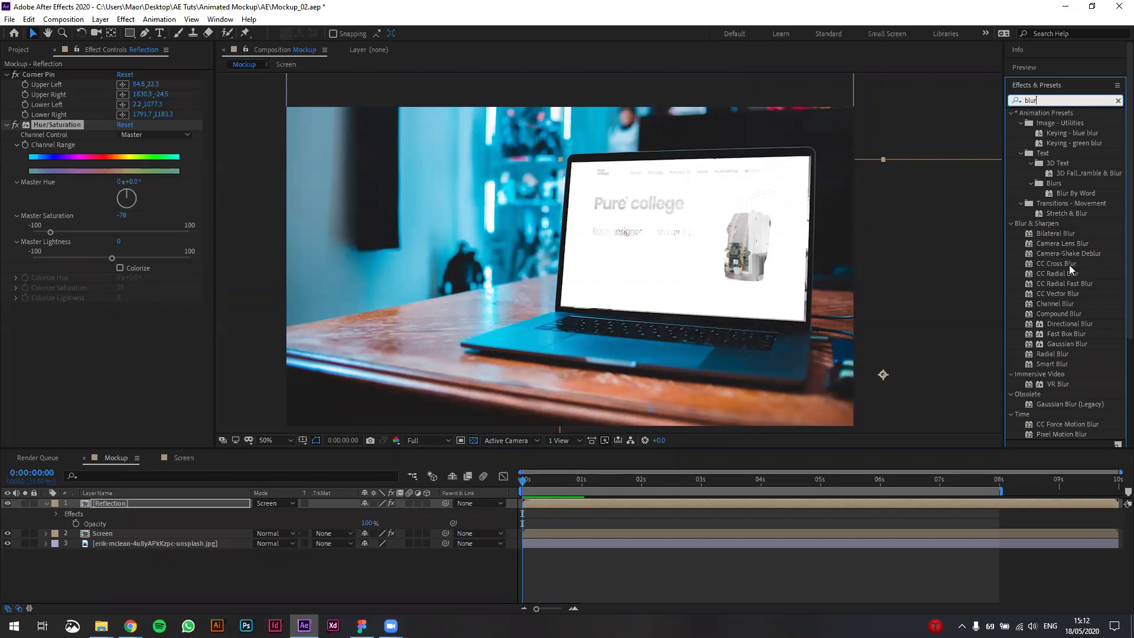
left_click(1067, 344)
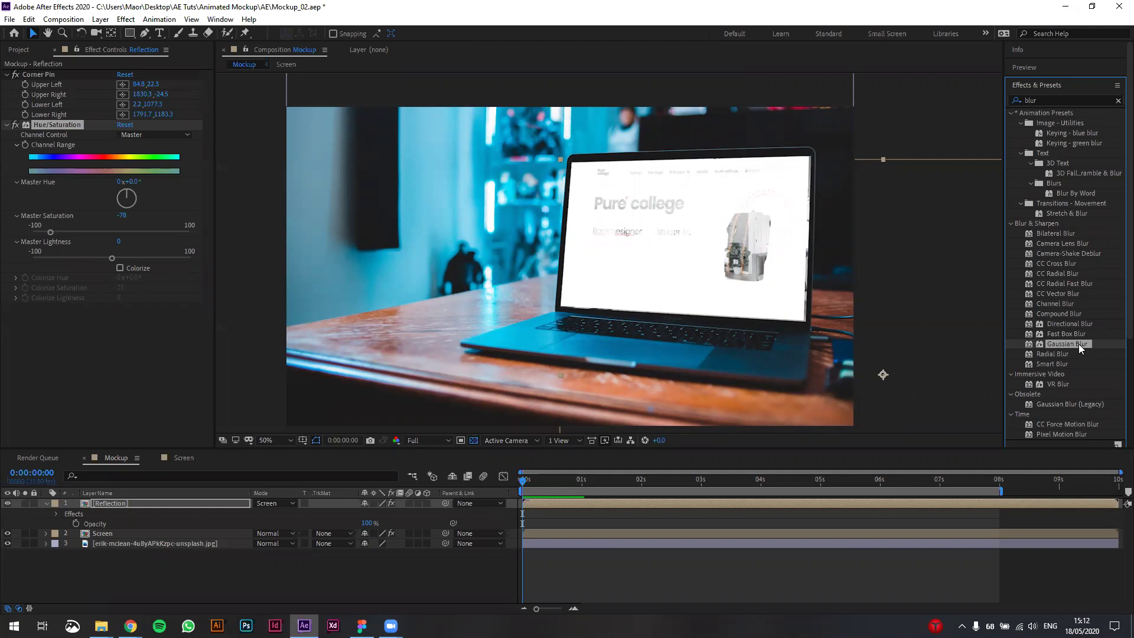
double_click(1076, 344)
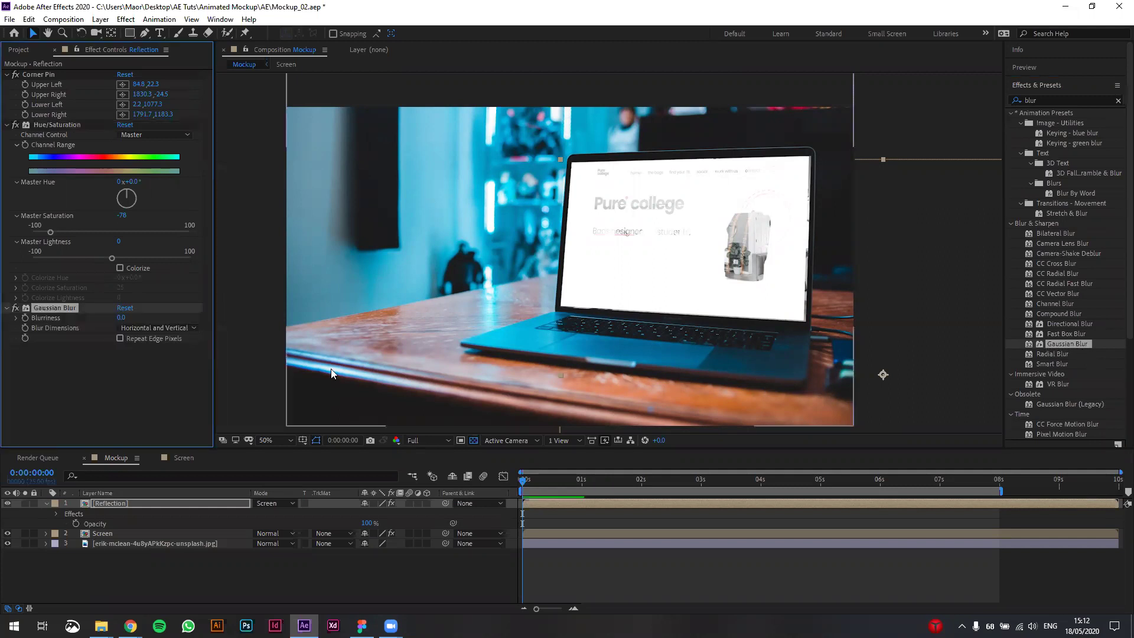
Step: Set the Gaussian Blur's Blurriness to about 40 and collapse the Corner Pin, Hue/Saturation and Gaussian Blur settings
left_click(7, 75)
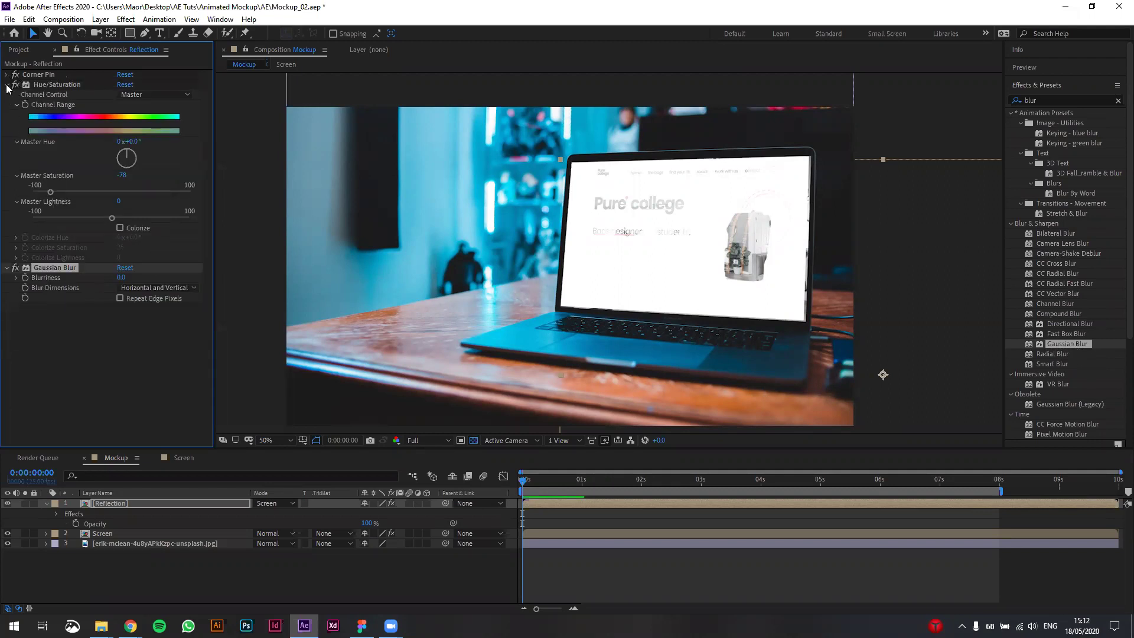
left_click(6, 85)
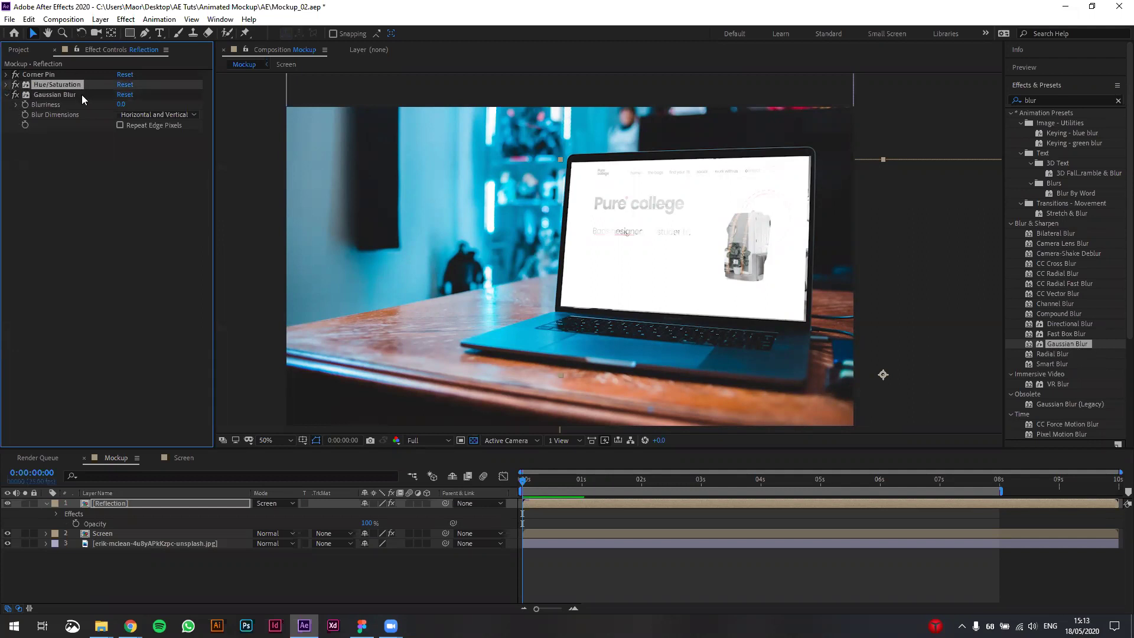
left_click_drag(124, 106, 396, 111)
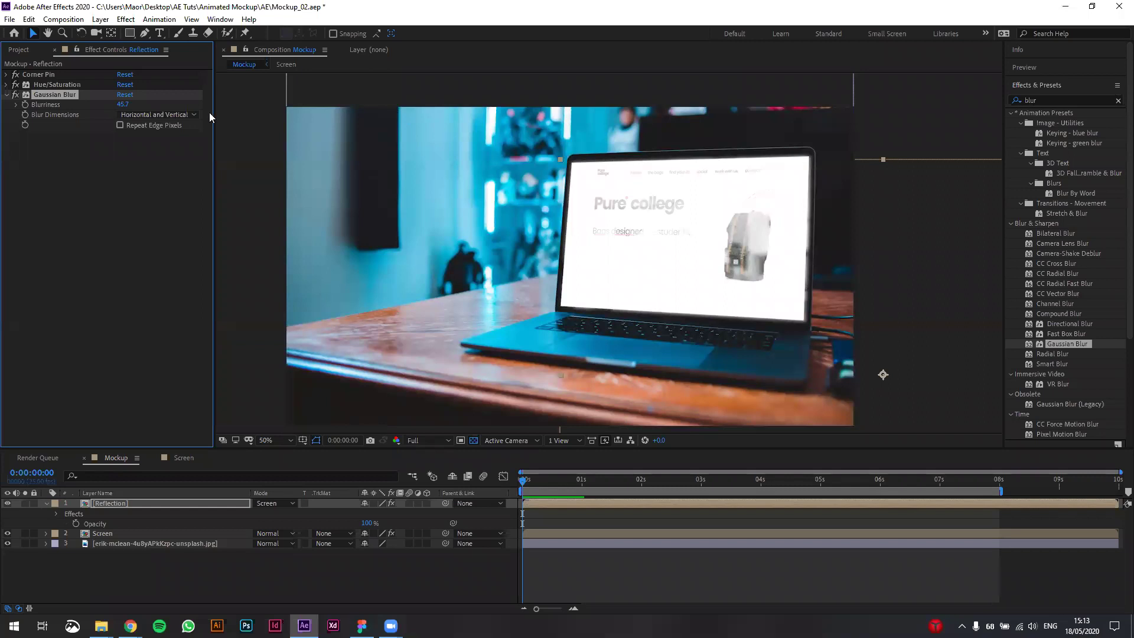
left_click_drag(123, 105, 90, 105)
left_click(6, 95)
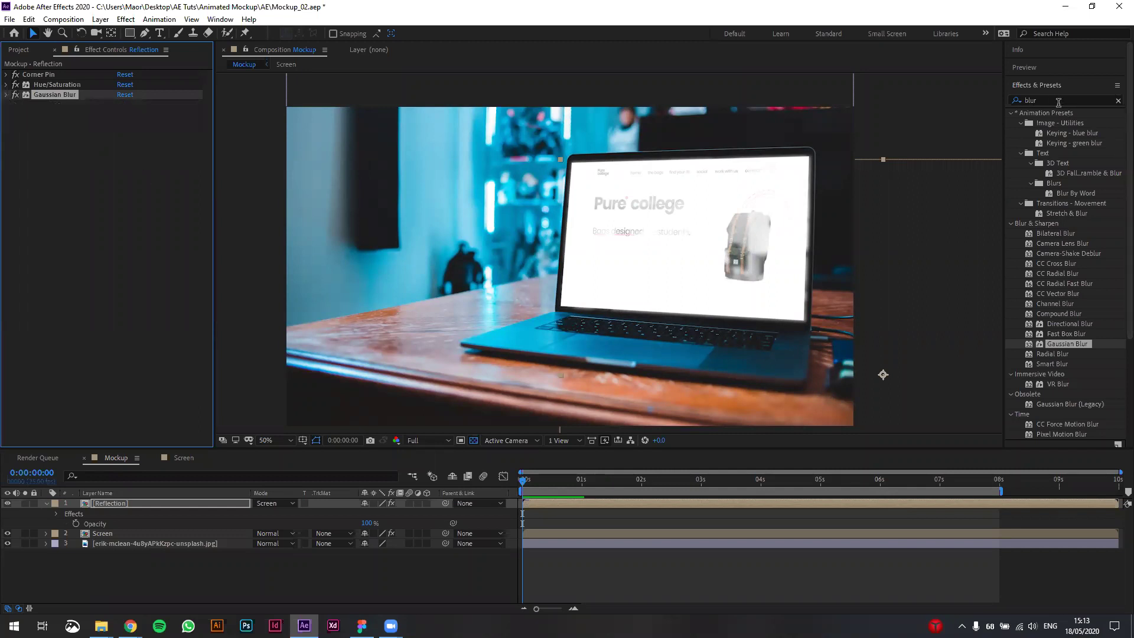
Step: Apply the Levels effect to the Reflection layer and raise its Output Black to 81
left_click(1059, 102)
type("levels")
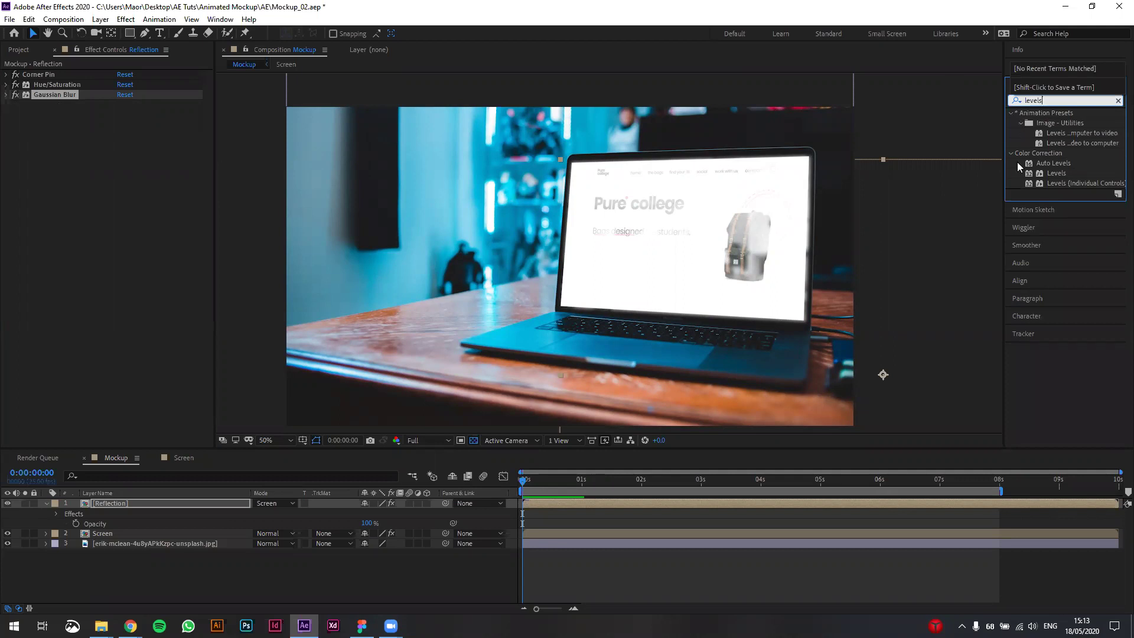
left_click(1066, 170)
double_click(1066, 170)
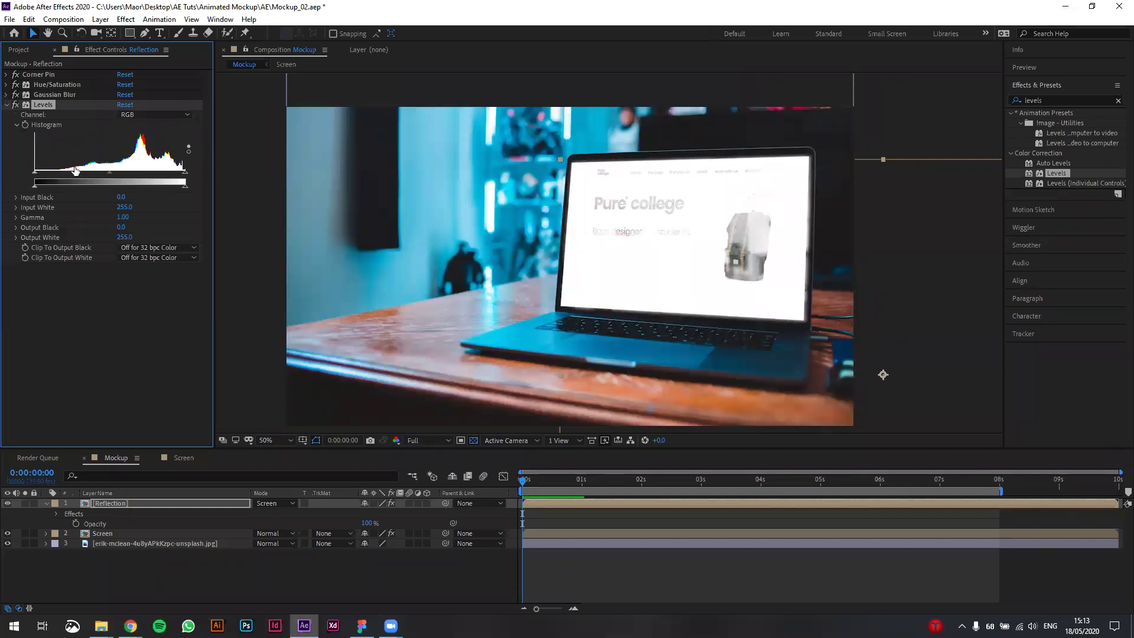
left_click_drag(35, 185, 72, 186)
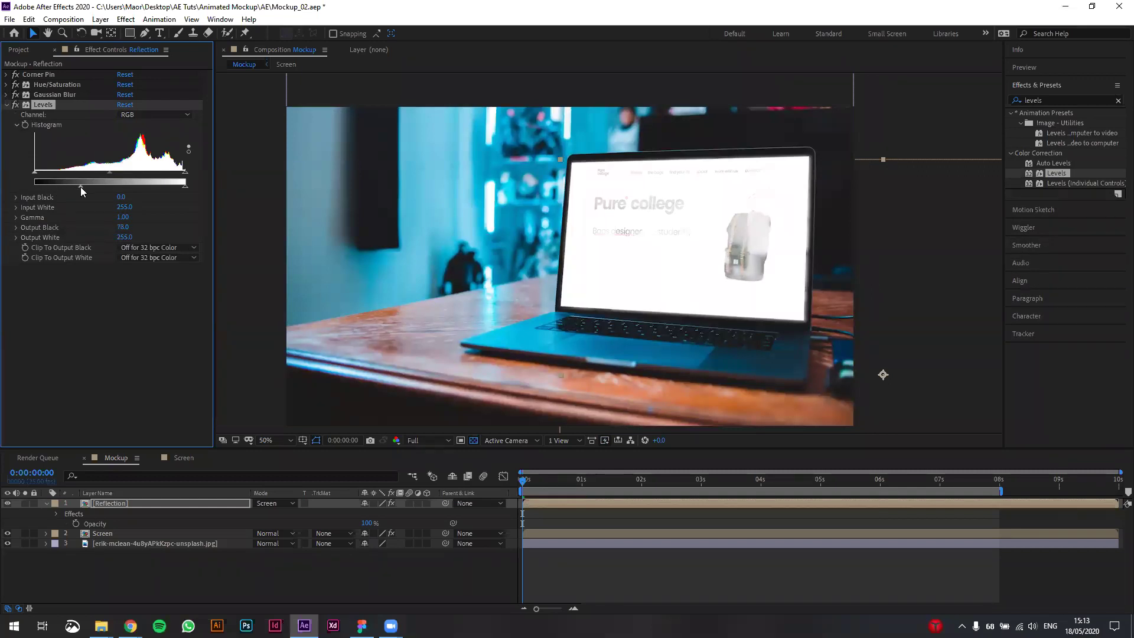
left_click_drag(81, 186, 82, 187)
Step: Set the Reflection layer's Opacity to 10%
left_click_drag(367, 525, 305, 517)
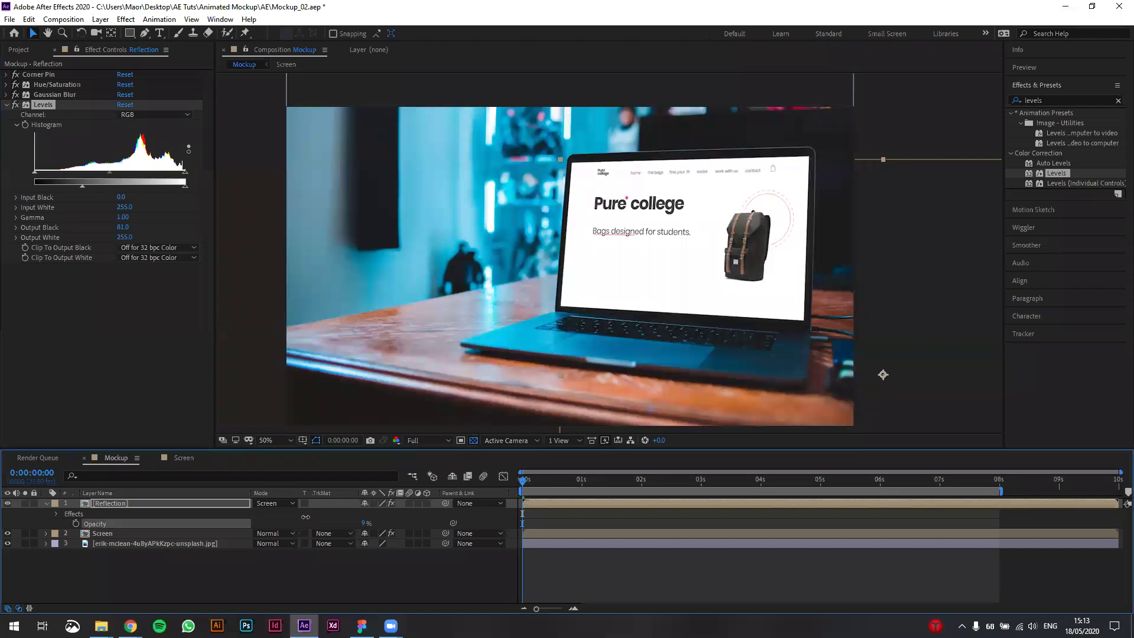
left_click(369, 528)
left_click(370, 523)
type("10")
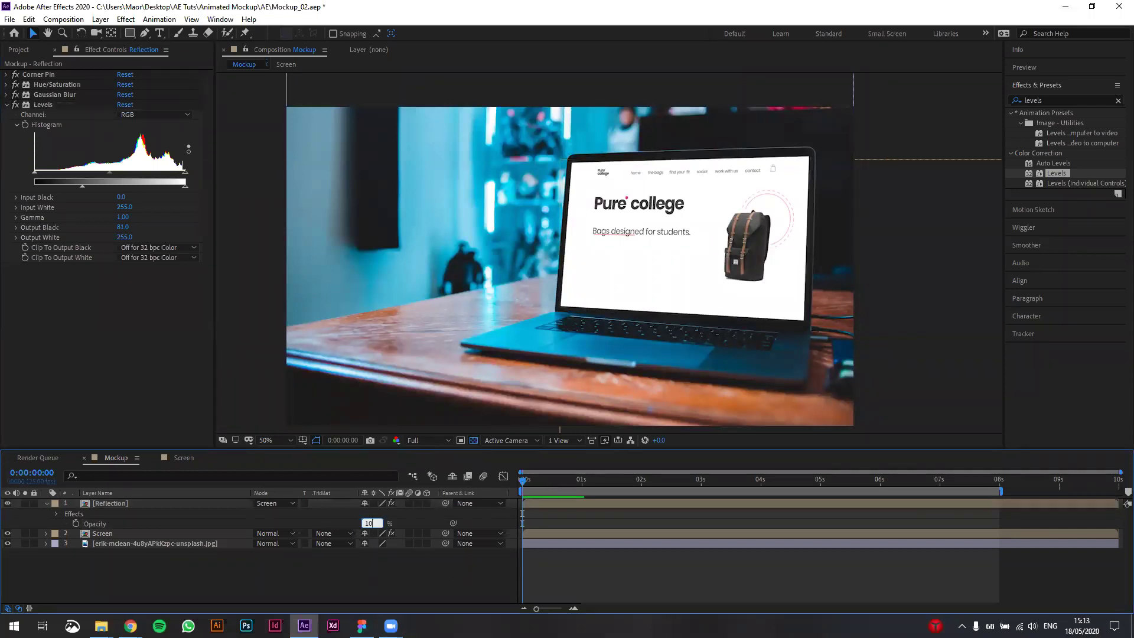
key("Return")
Step: Preview the mockup animation and go to 0:00:05:22 to judge the reflection over the dark page
key("space")
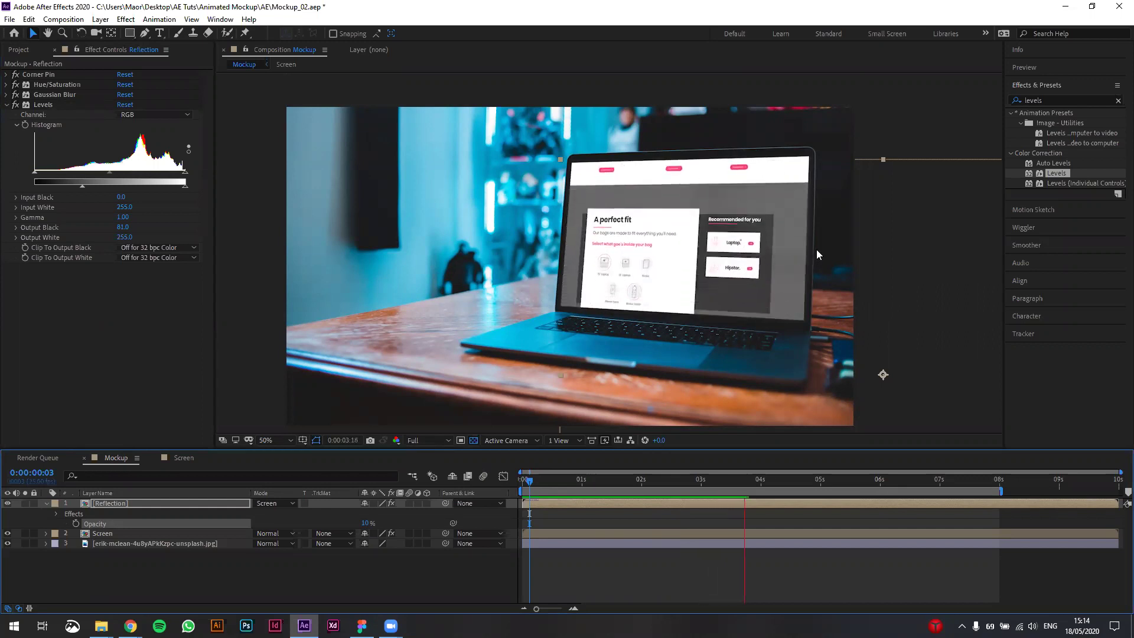
left_click(821, 482)
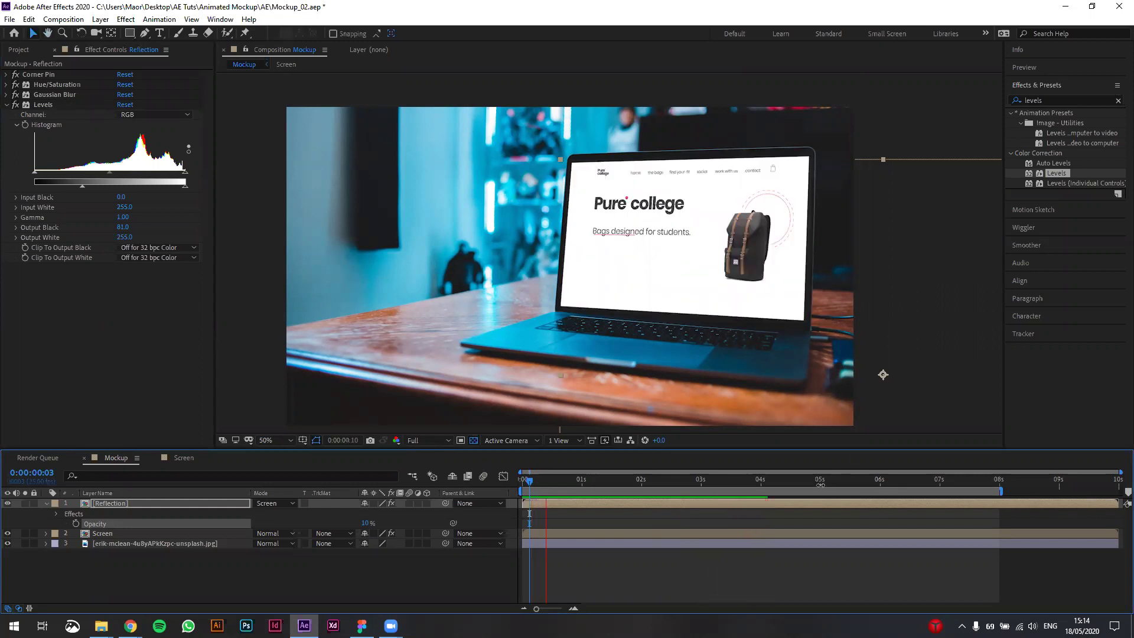
left_click_drag(865, 482, 873, 482)
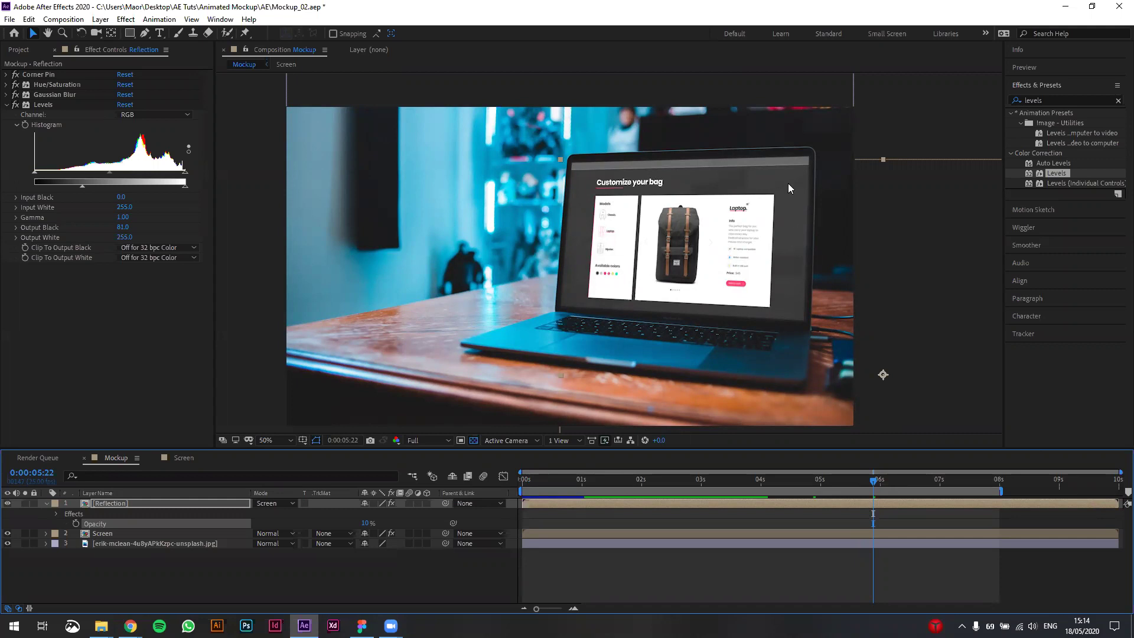
Step: Fine-tune the Reflection layer with Gaussian Blur Blurriness at about 33 and Opacity at 11%
left_click_drag(366, 523, 375, 525)
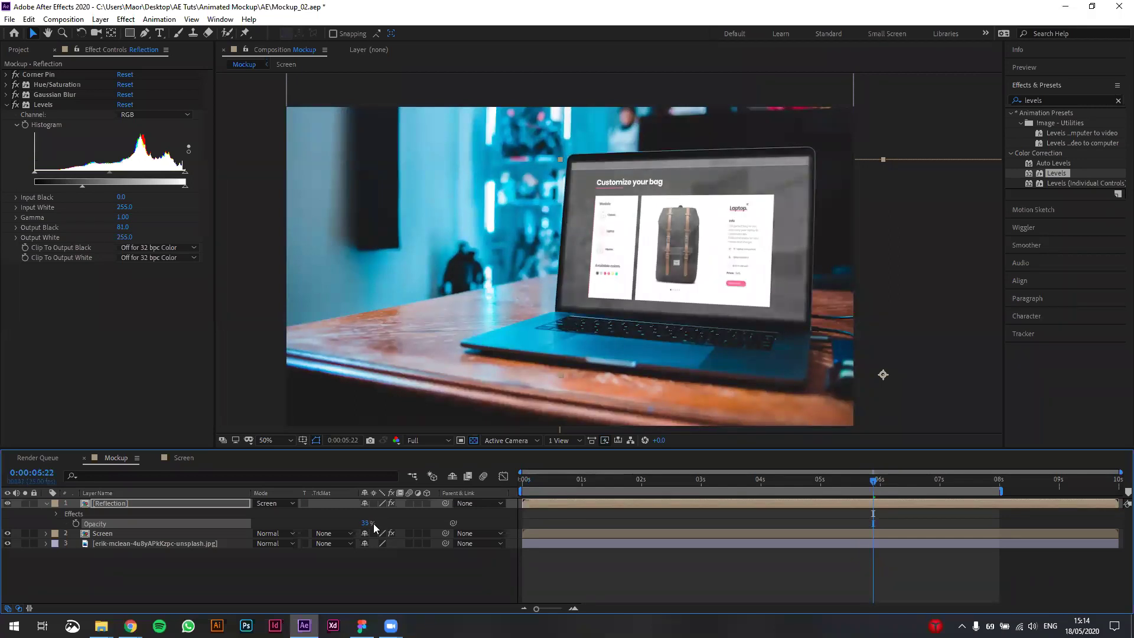
left_click_drag(367, 524, 355, 523)
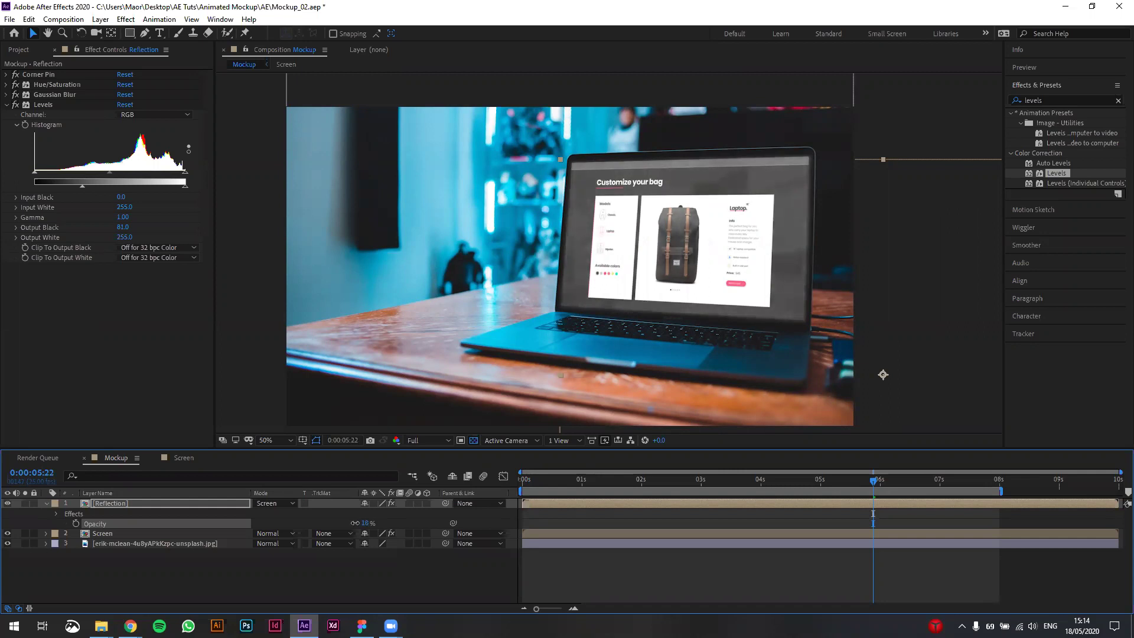
left_click_drag(355, 523, 361, 522)
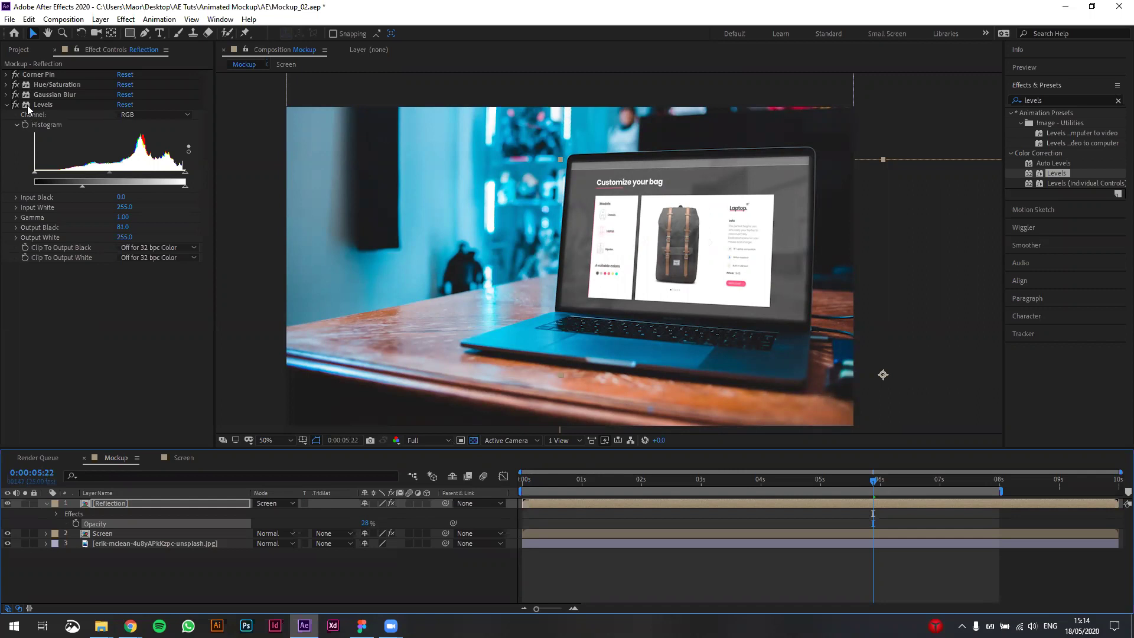
left_click(7, 94)
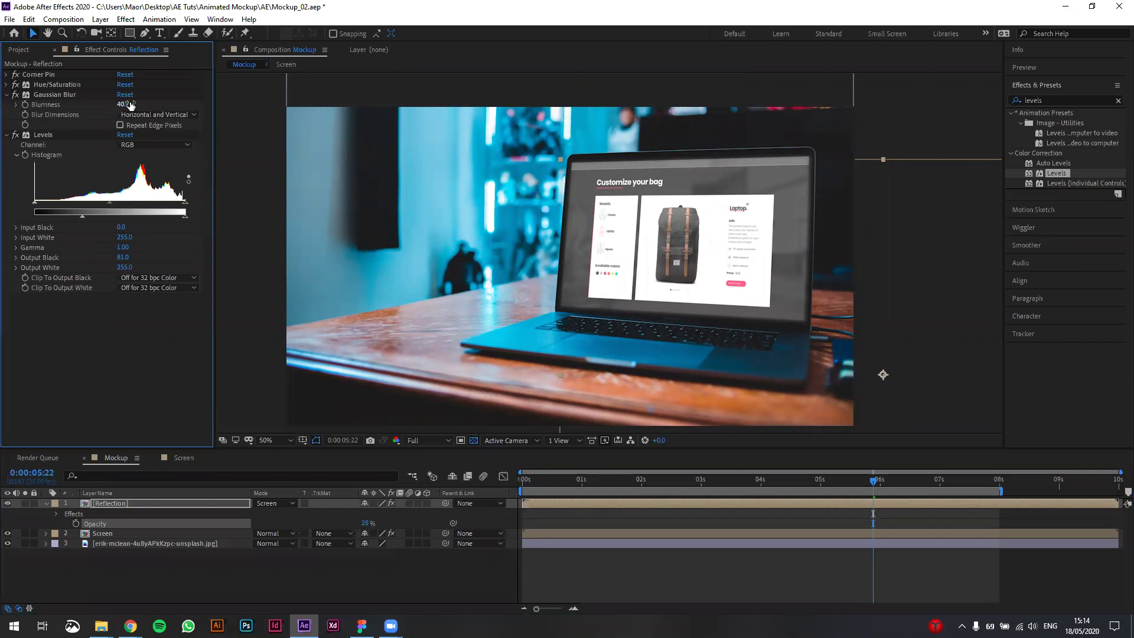
left_click_drag(120, 104, 89, 111)
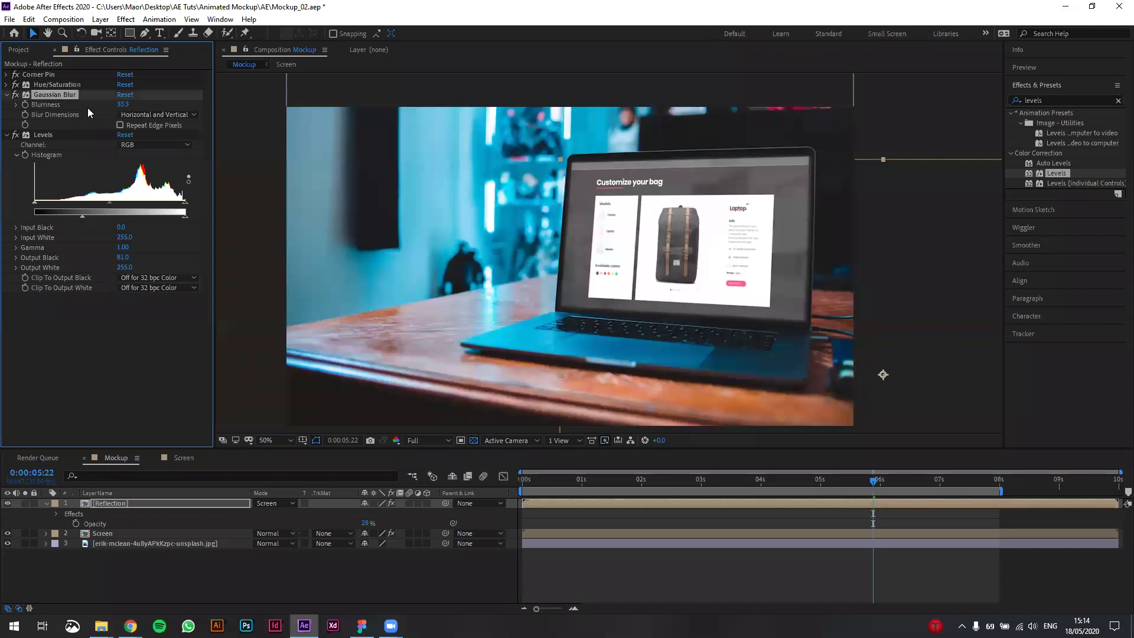
mouse_move(363, 523)
left_mouse_down()
mouse_move(337, 519)
mouse_move(369, 524)
left_mouse_up()
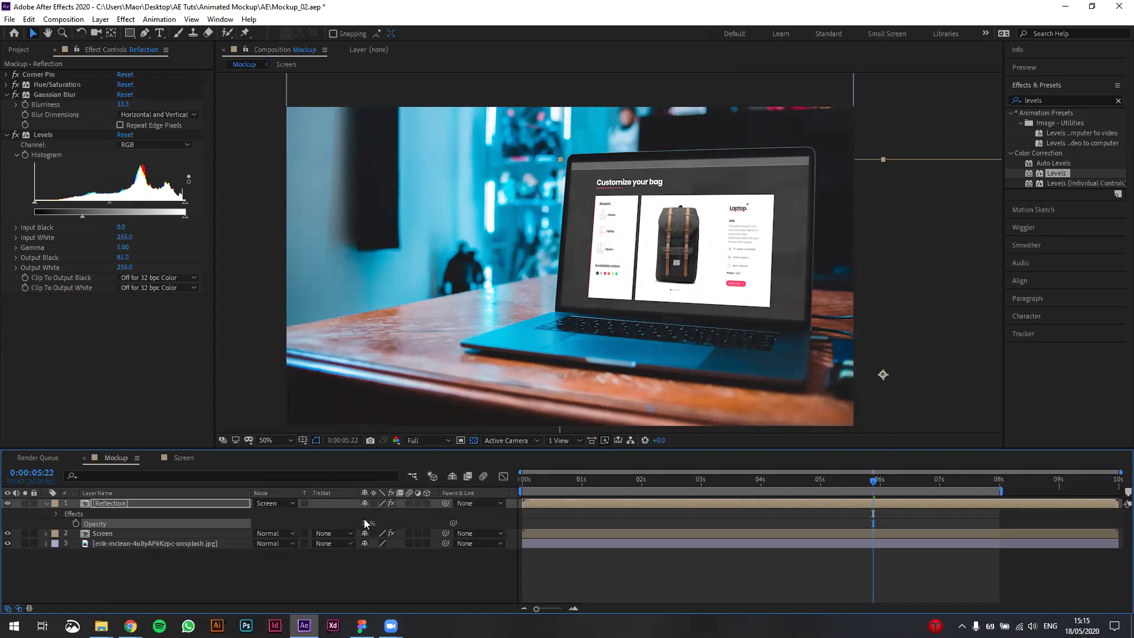
Step: Preview the animation from 0:00:03:20 and collapse the Gaussian Blur and Levels settings
left_click(749, 480)
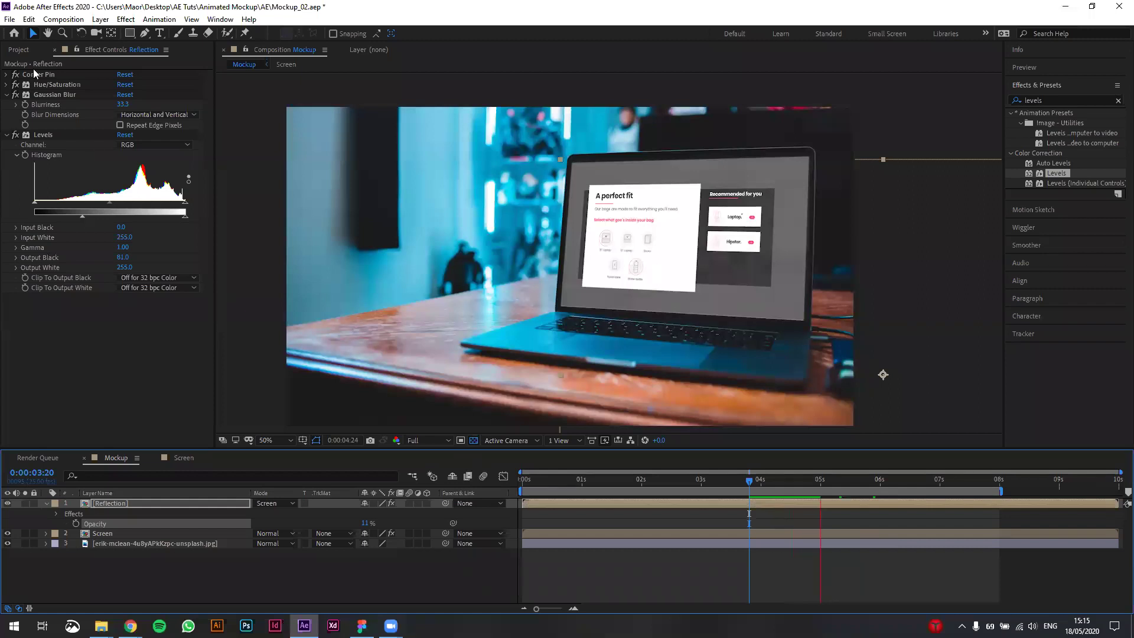
left_click(5, 95)
left_click(6, 105)
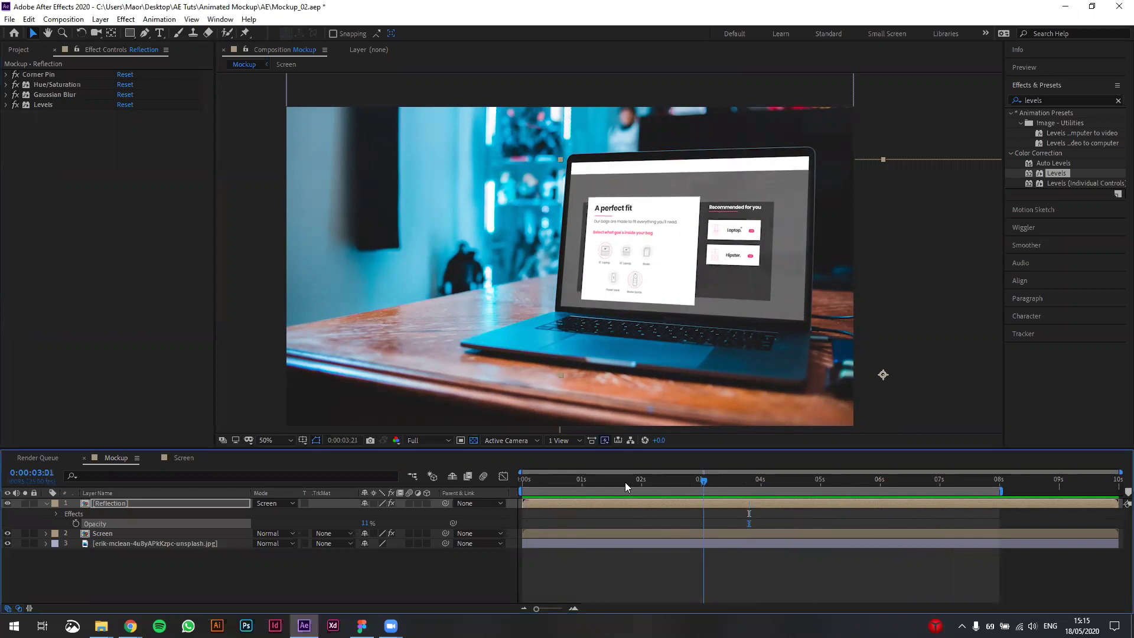
Step: Play the animation from 0:00:00:16 and from 0:00:05:20, and collapse the Reflection layer's properties
left_click(561, 479)
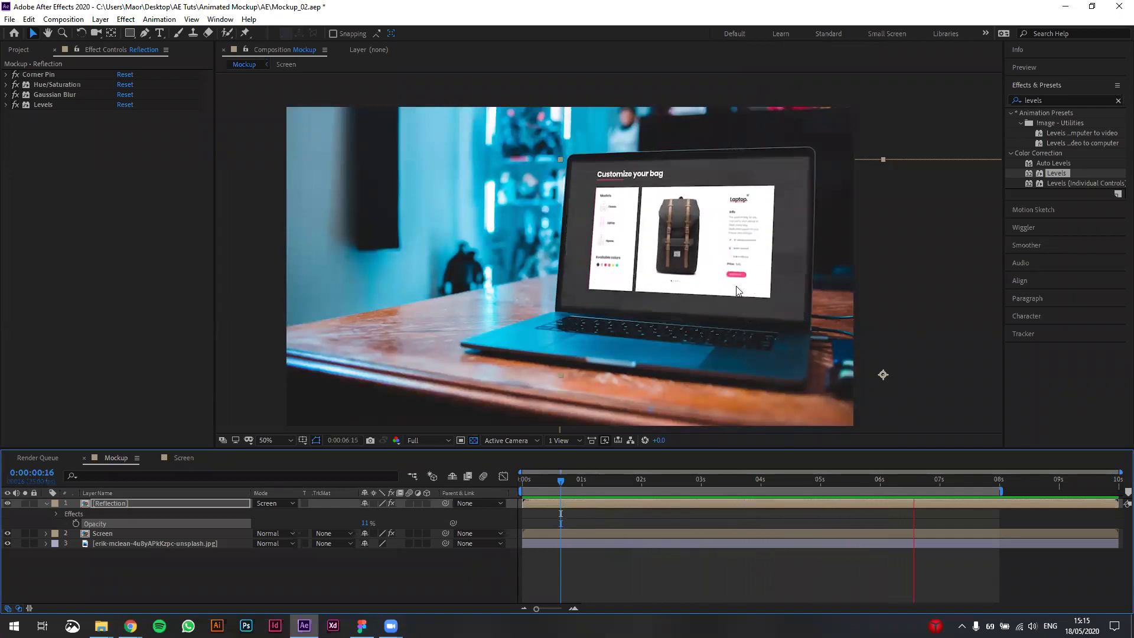
key("space")
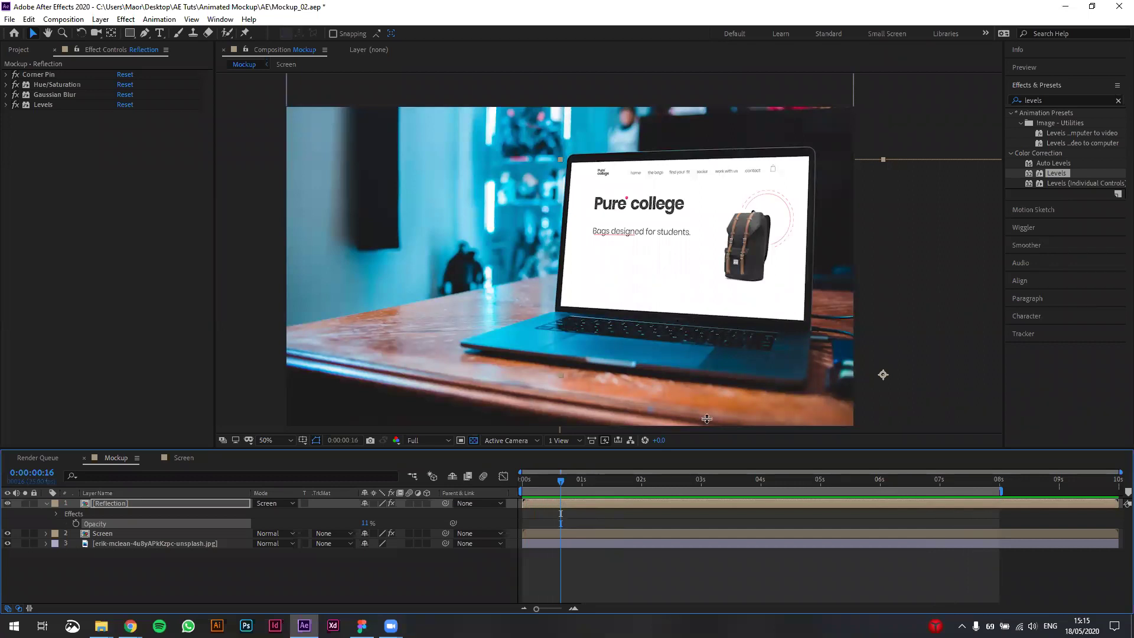
left_click_drag(562, 487, 870, 482)
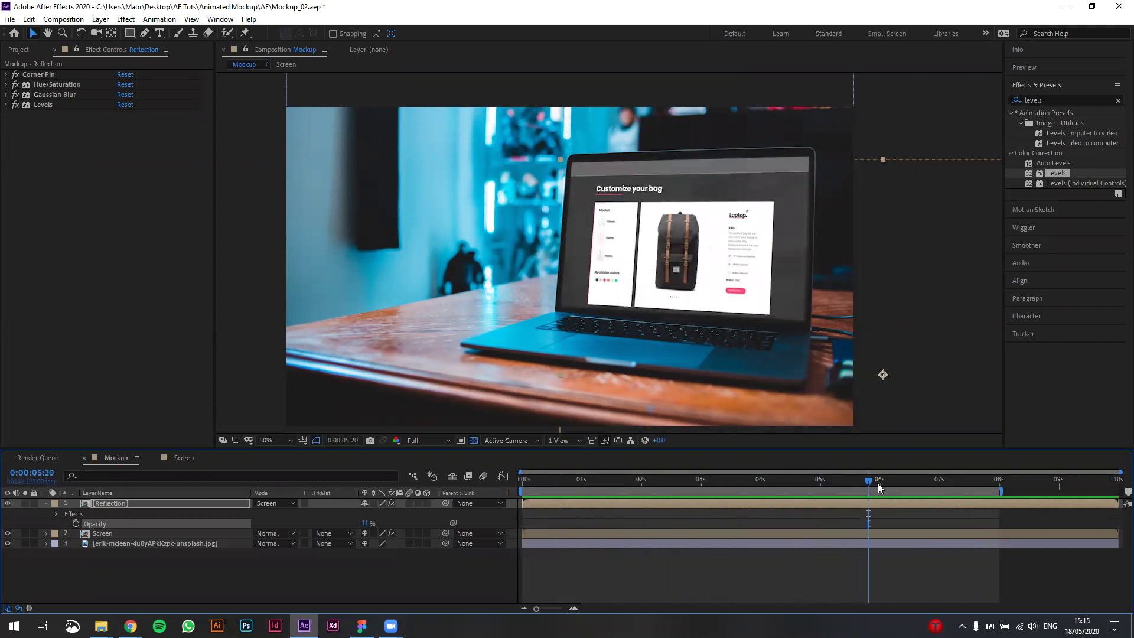
key("space")
key("space")
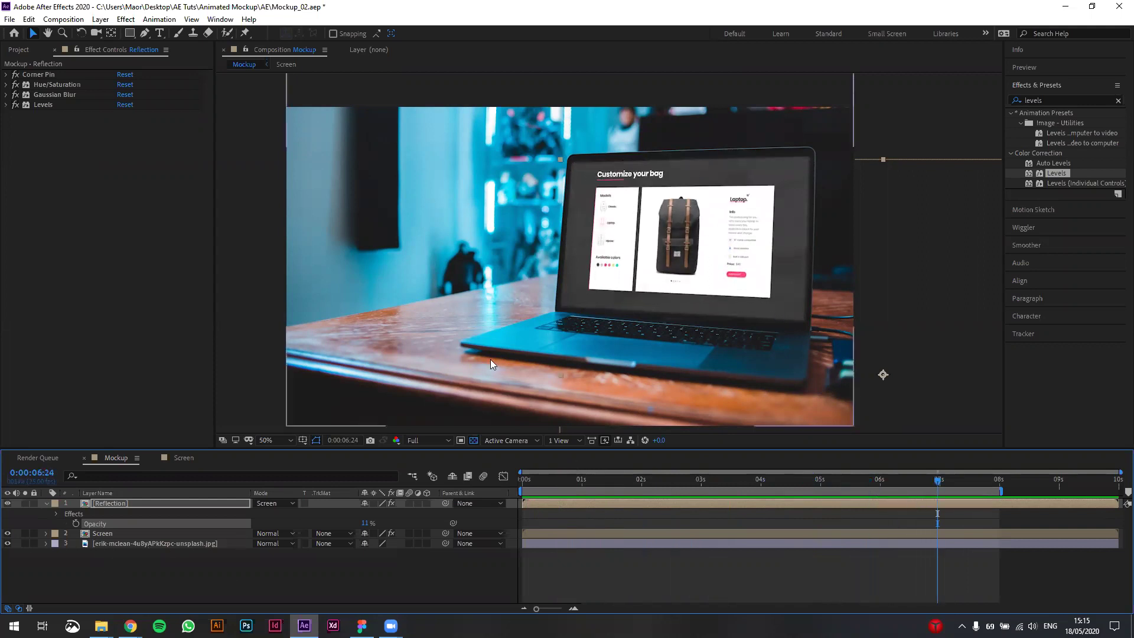
left_click(46, 503)
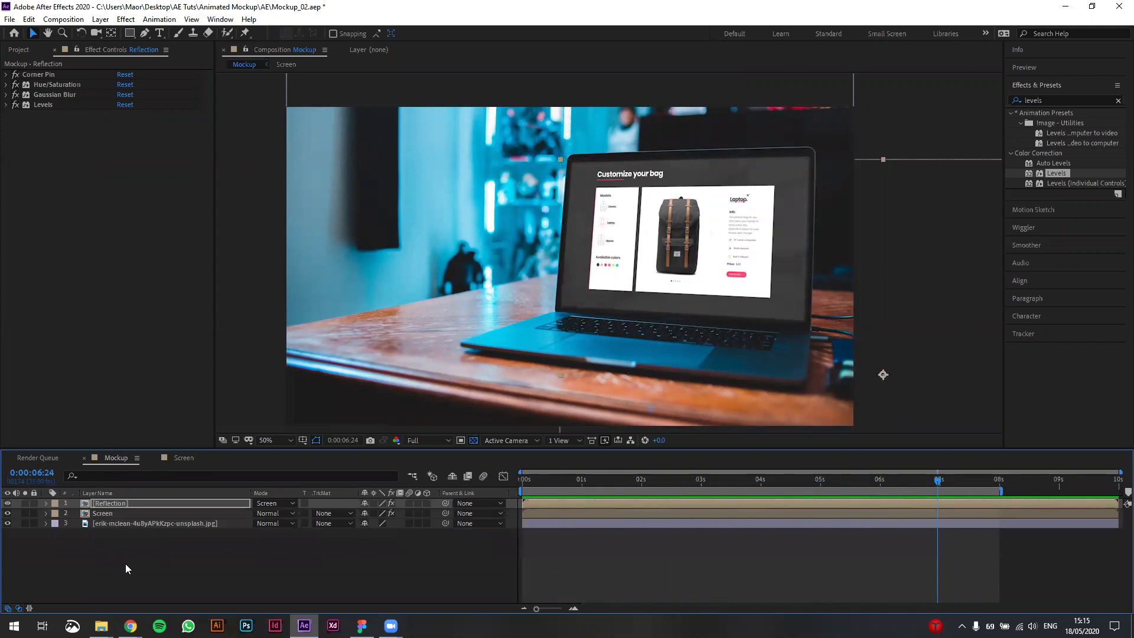
Step: Deselect the Reflection layer and save the mockup project
left_click(136, 570)
key("ctrl+s")
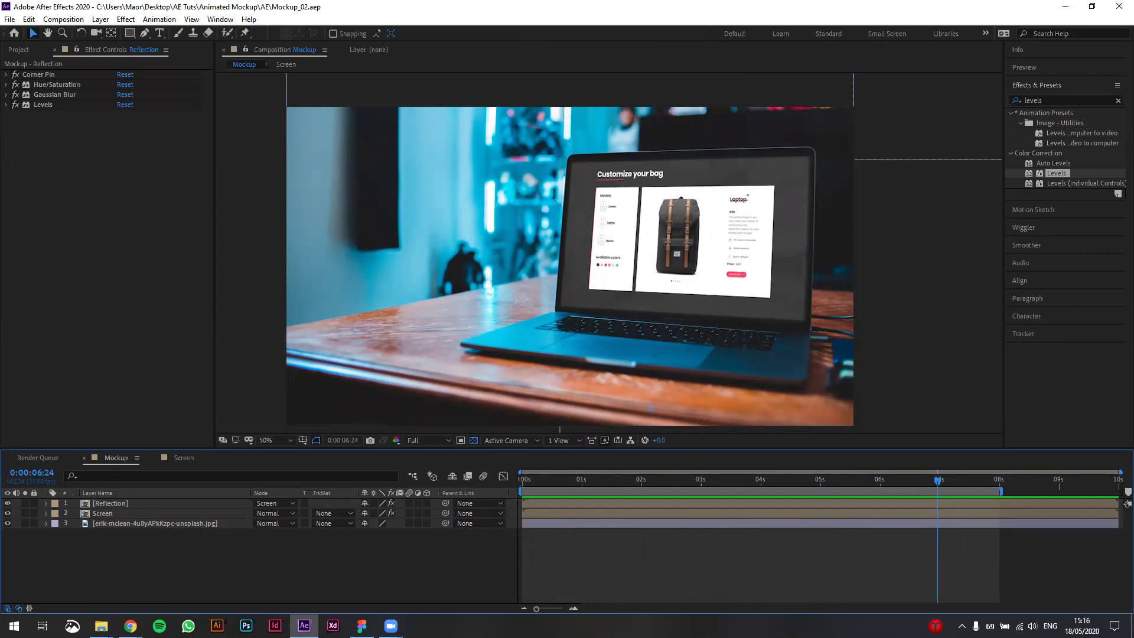
Step: Switch to the Webflow site in Chrome, maximize the browser window and hide the bookmarks bar
mouse_move(131, 626)
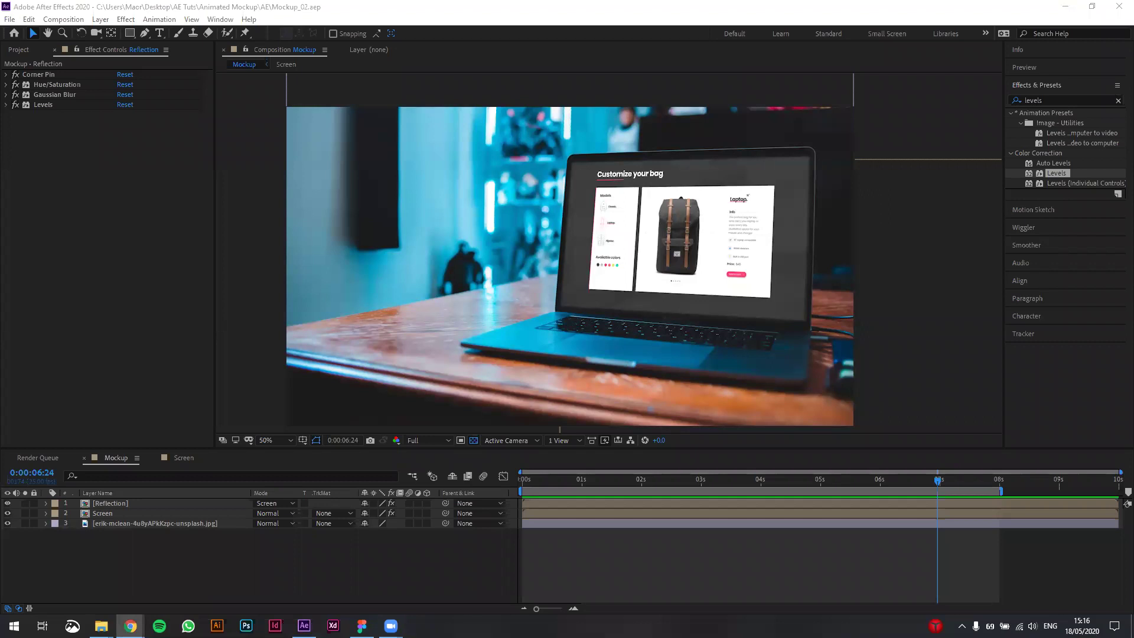
key("alt+Tab")
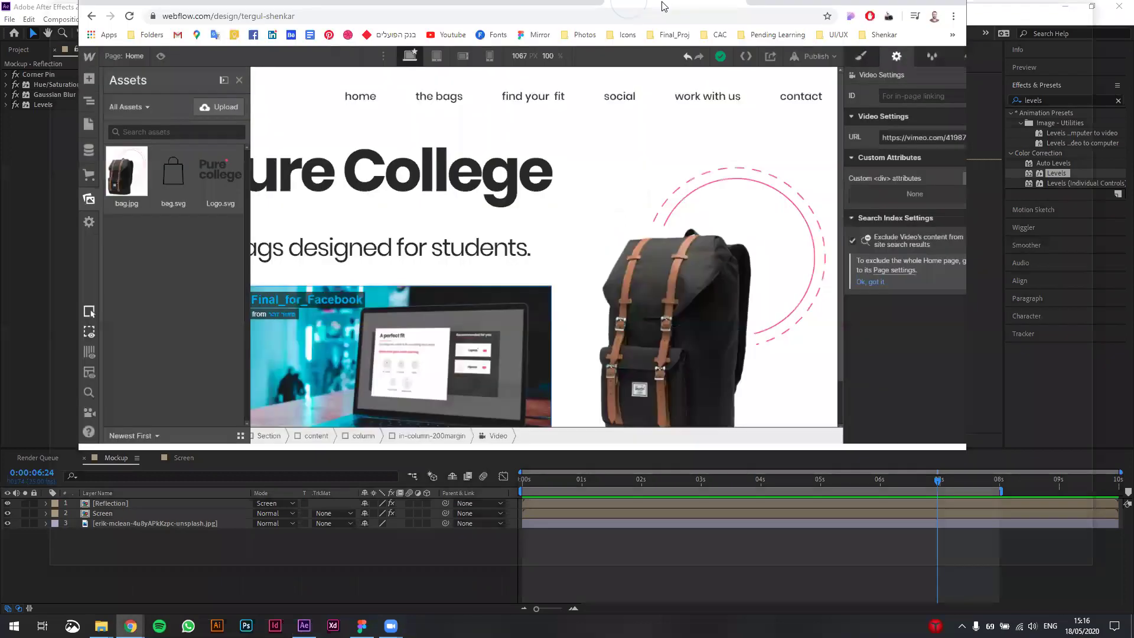
double_click(581, 5)
key("ctrl+shift+b")
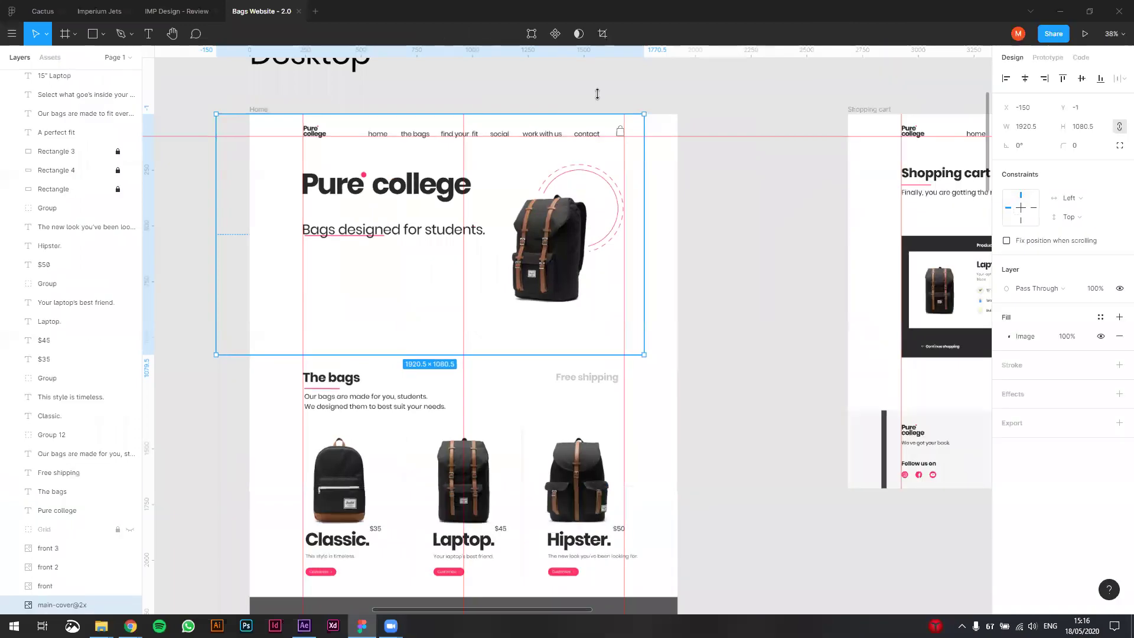
Step: Switch to the Figma design Bags Website - 2.0 and select the logo group in the Home frame's header
left_click(664, 109)
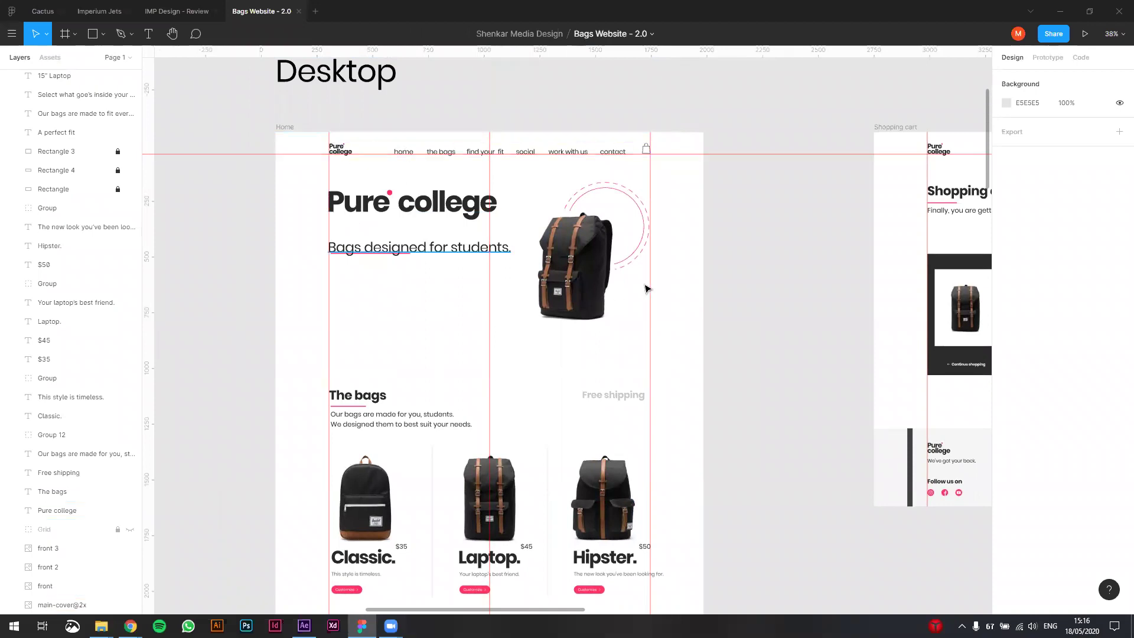
double_click(340, 149)
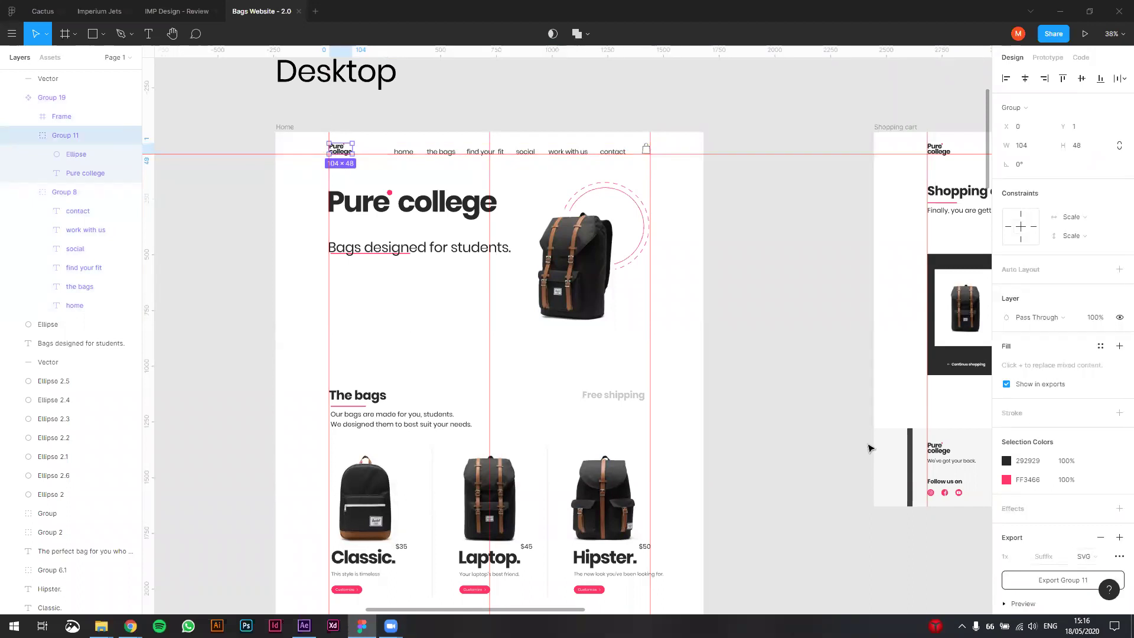
key("alt")
Step: Return to Webflow and examine the Logo.svg asset and the page's element structure, from the nav-bar Container to the Section's content and columns
key("alt+Tab")
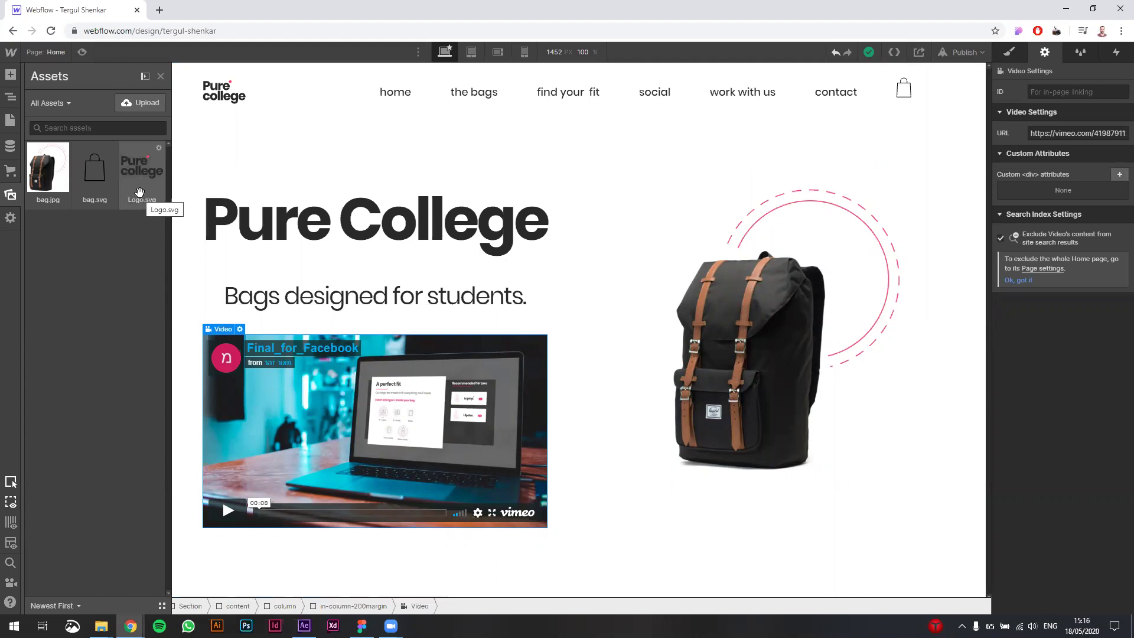
left_click_drag(140, 191, 224, 103)
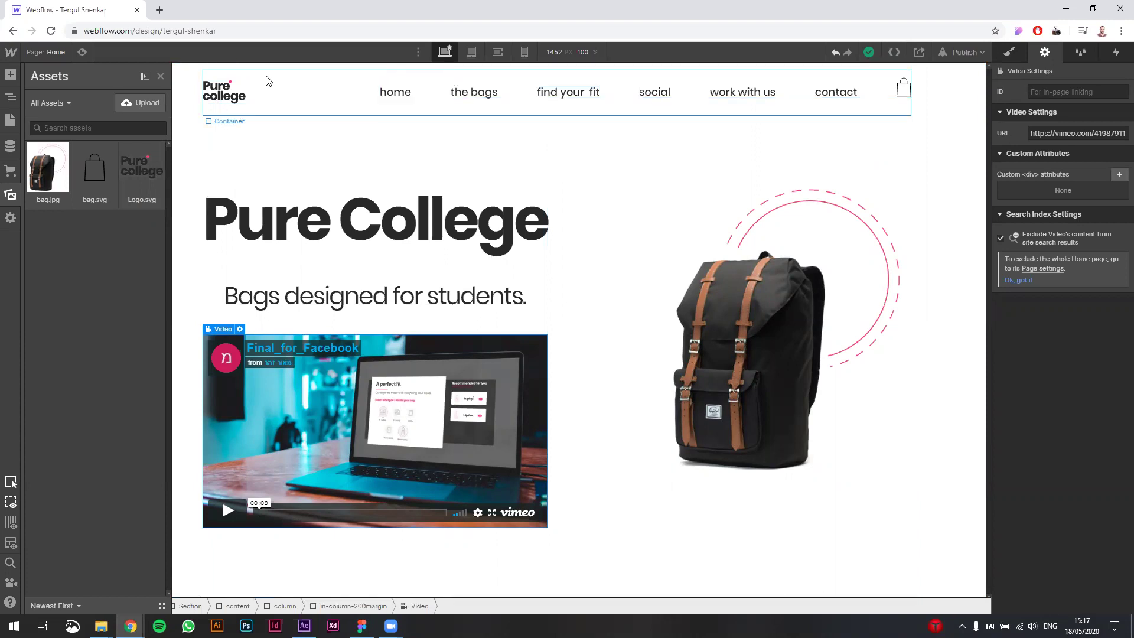
left_click(10, 98)
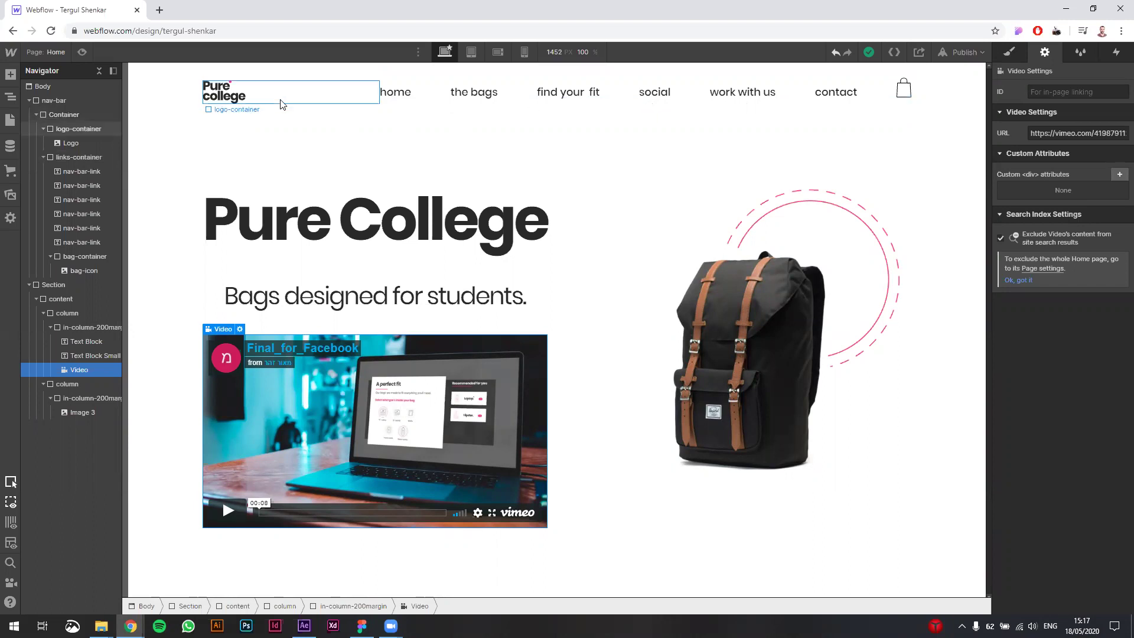
left_click(239, 75)
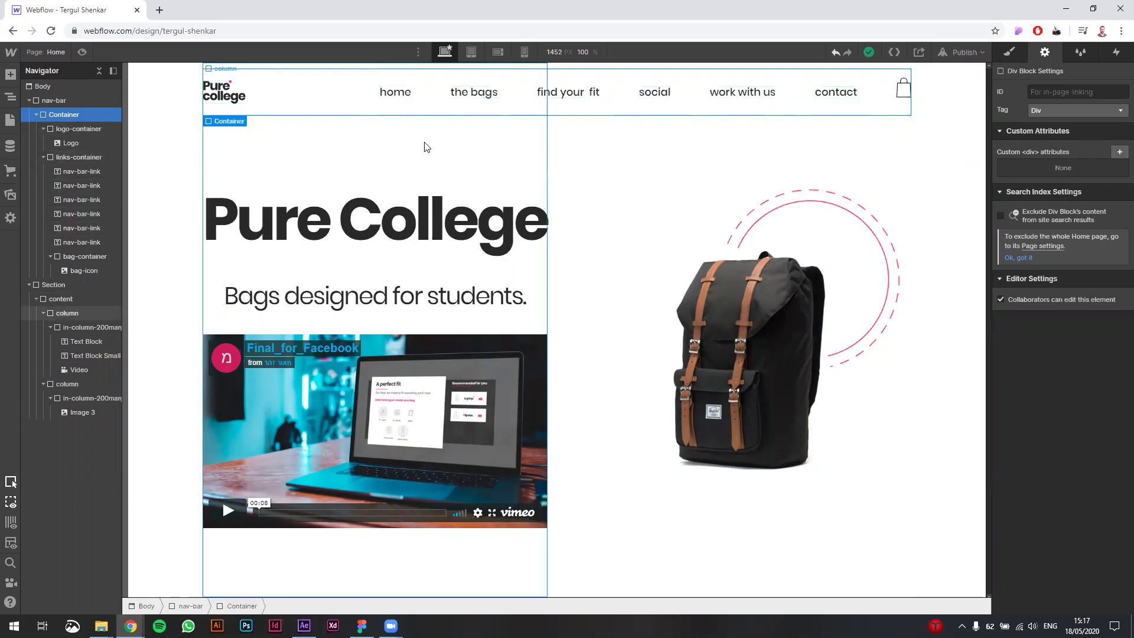
left_click(351, 162)
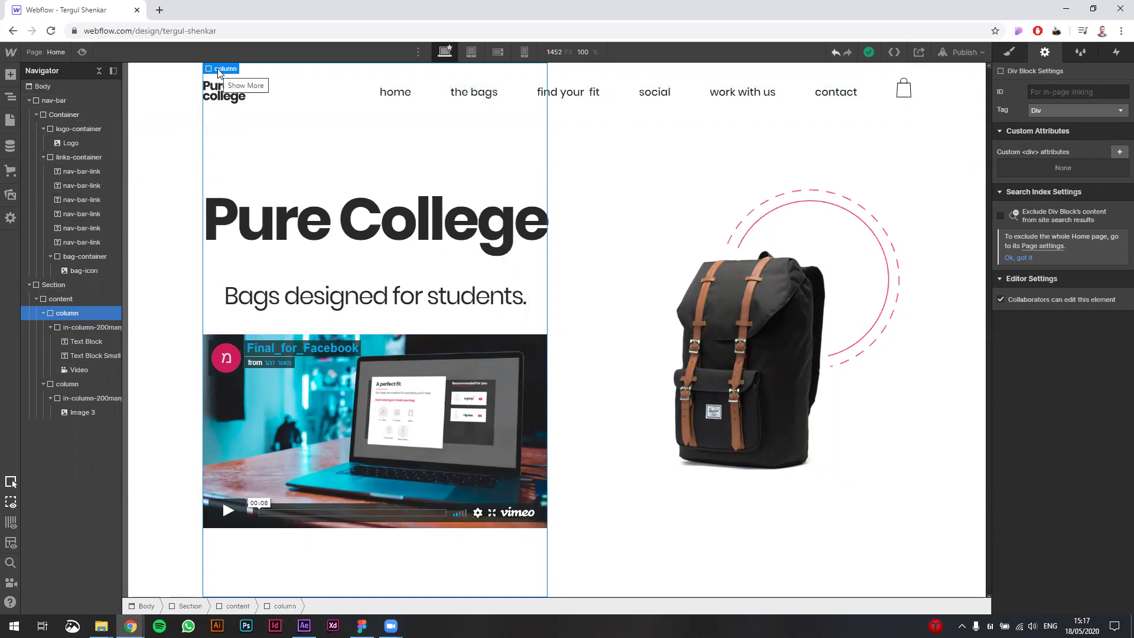
left_click(636, 188)
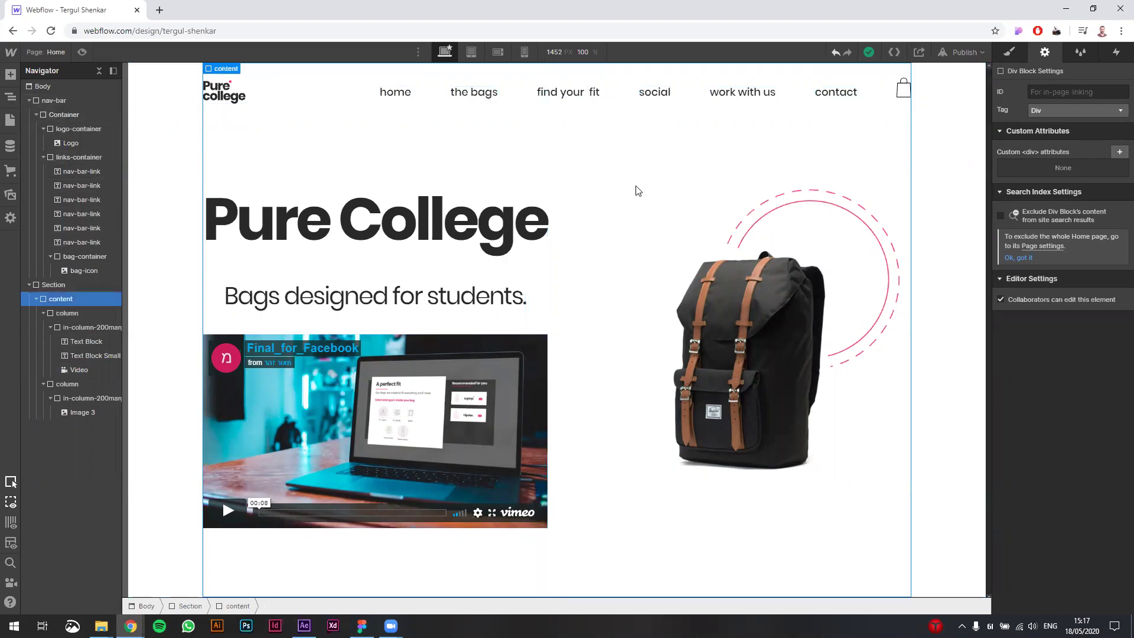
left_click(61, 384)
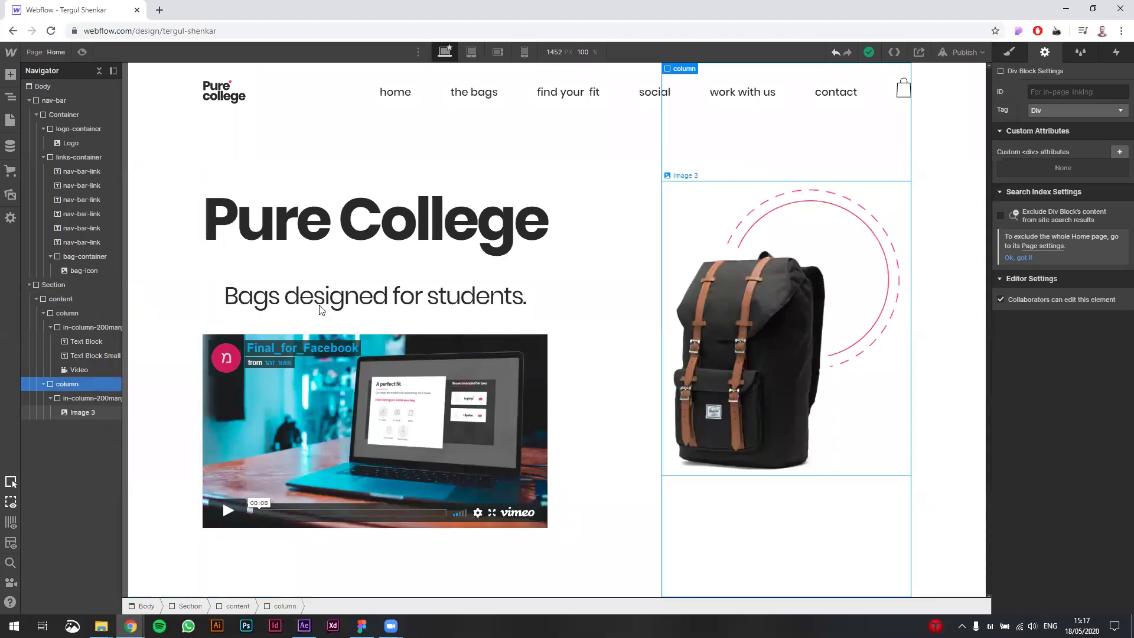
left_click(149, 329)
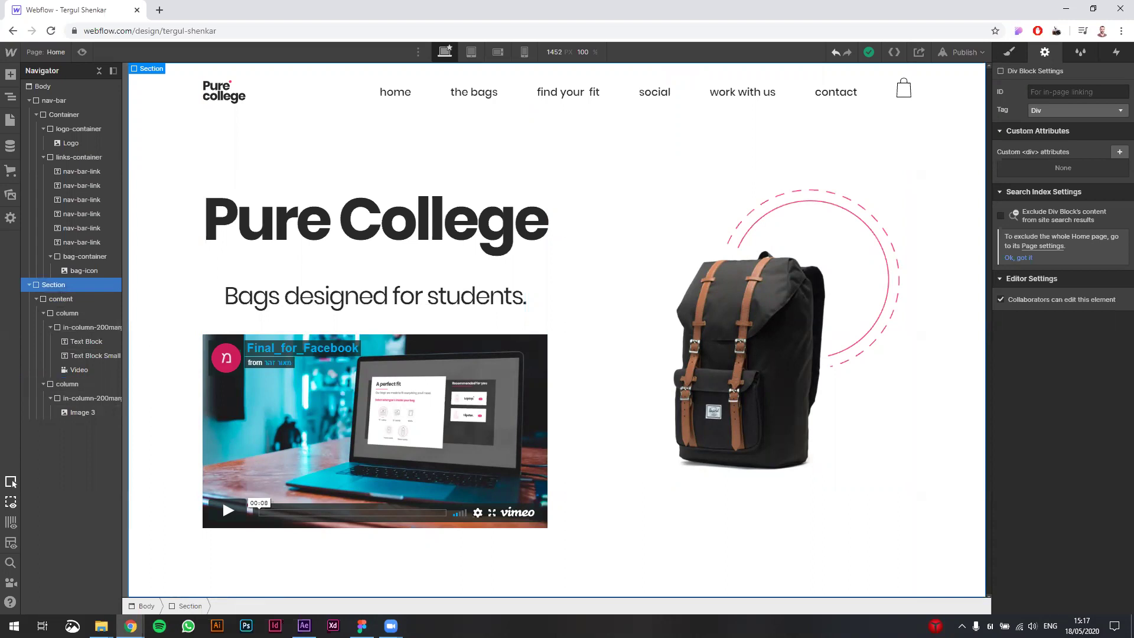
Step: Leave the Webflow page design and open the dashboard with all projects
left_click(11, 52)
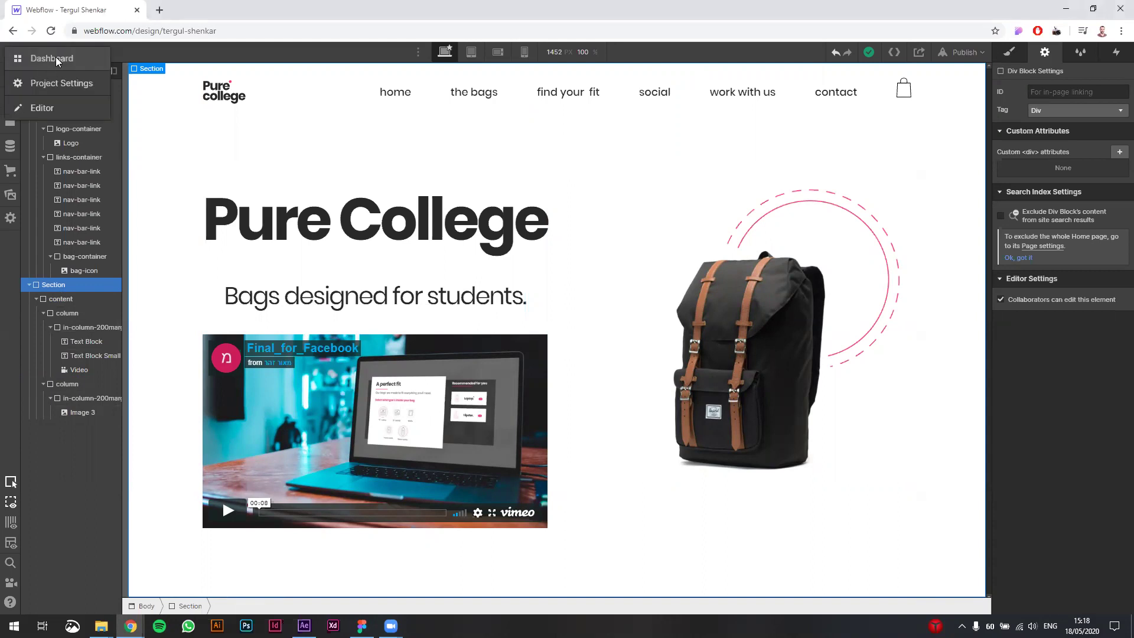
left_click(43, 57)
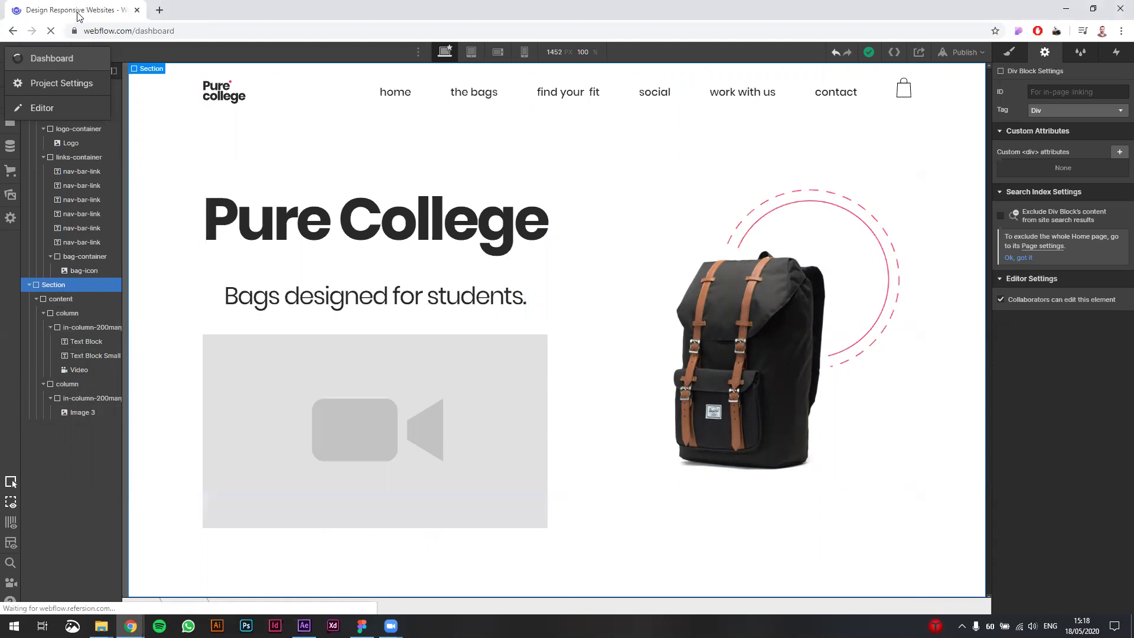
key("alt+Tab")
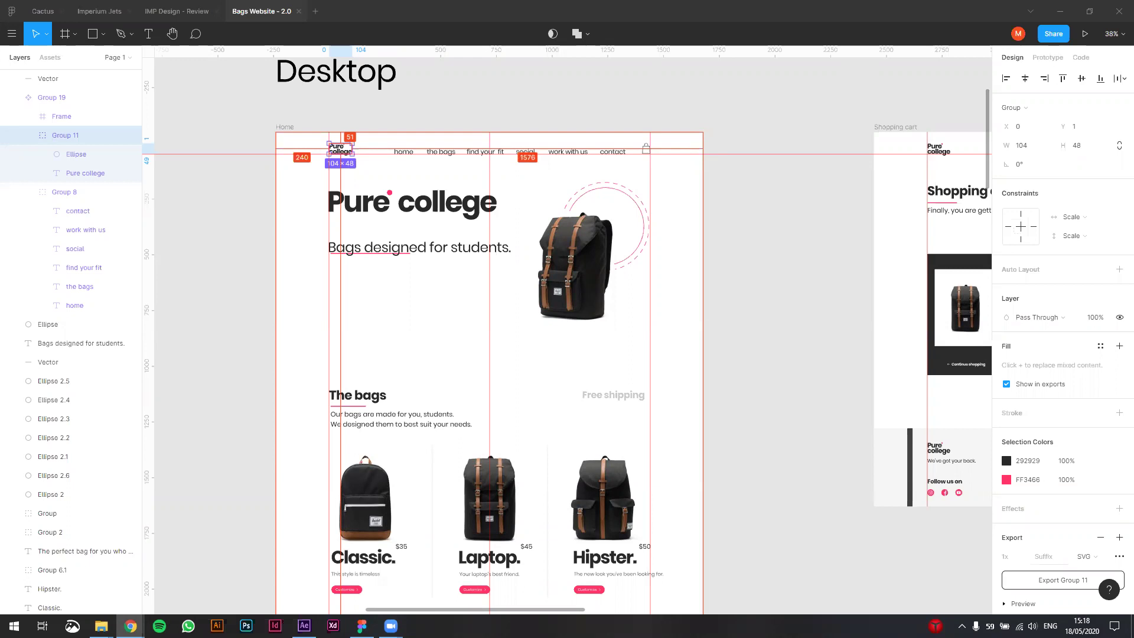
key("alt+Tab")
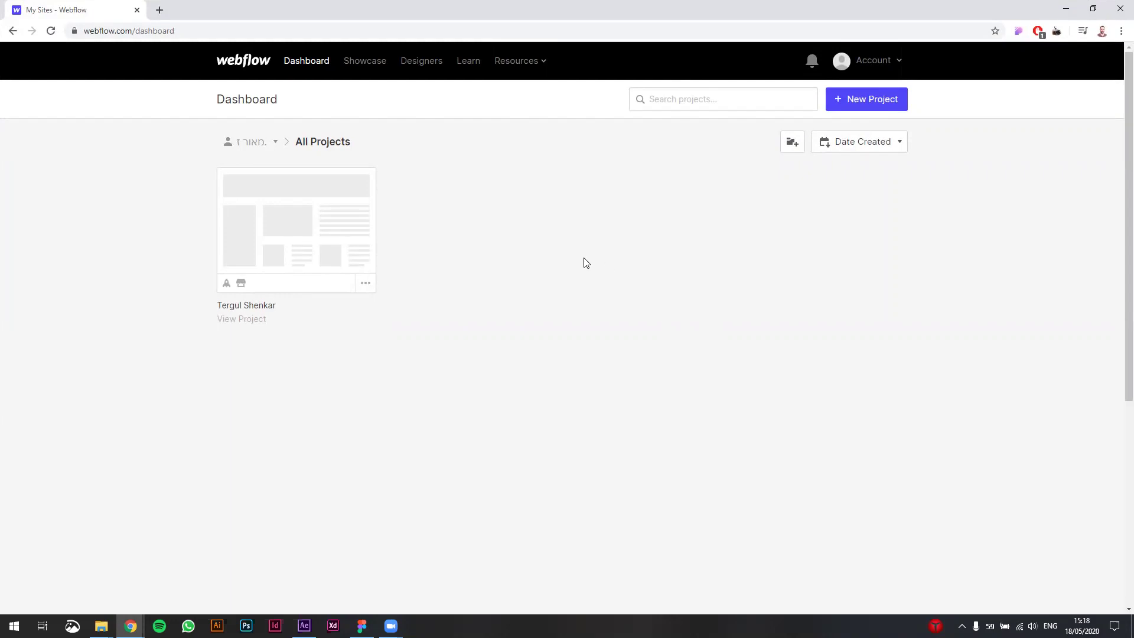
Step: Duplicate the dashboard browser tab, open the Tergul Shenkar project in the first tab and return to the dashboard in the second
mouse_move(345, 238)
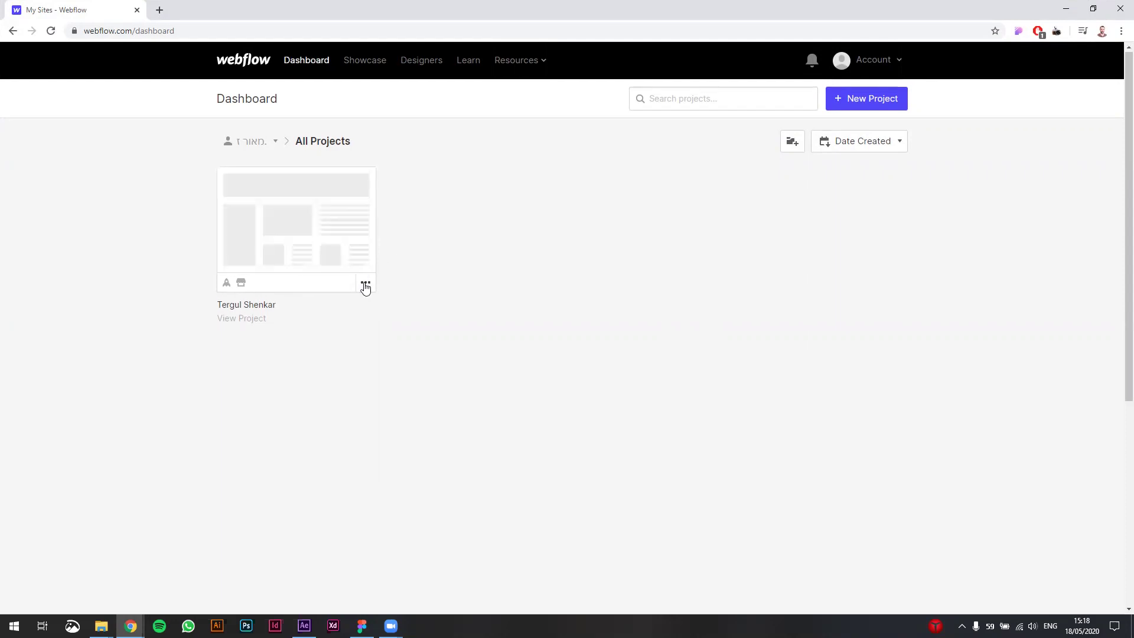
right_click(65, 8)
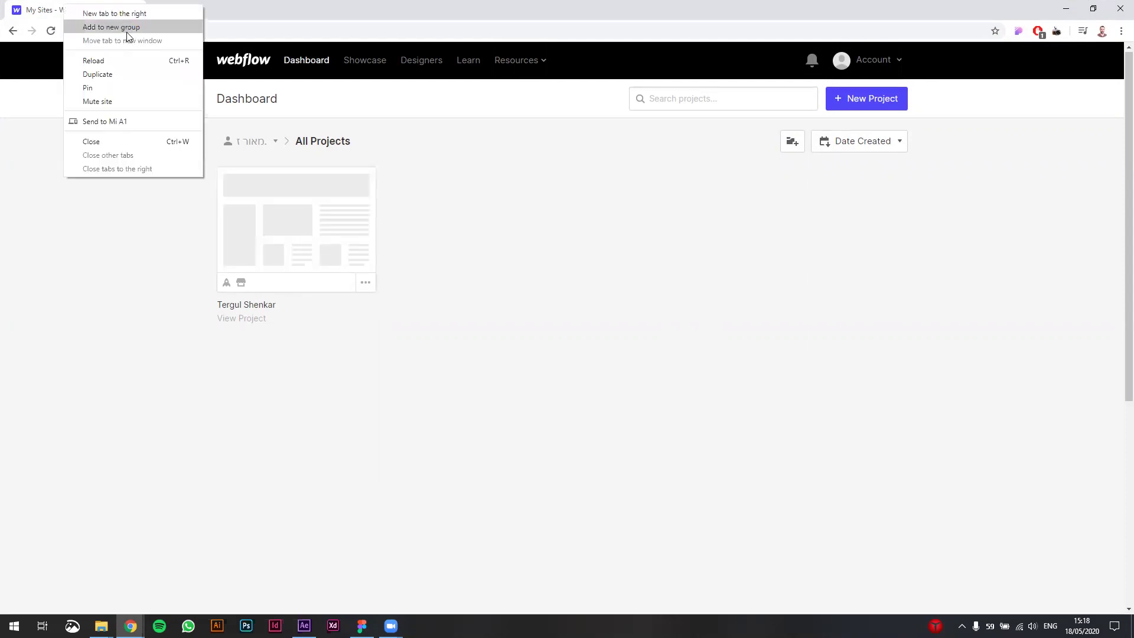
left_click(97, 74)
mouse_move(294, 248)
left_click(283, 227)
left_click(223, 8)
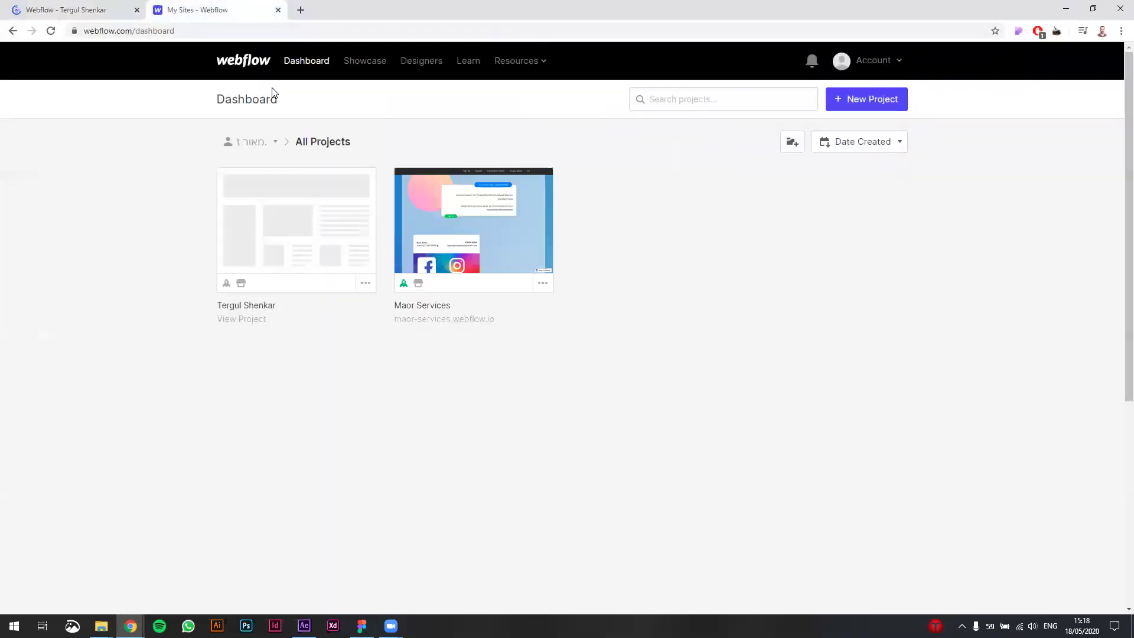
Step: Reload the dashboard and check the Tergul Shenkar project in the other browser tab
left_click(98, 7)
left_click(185, 8)
left_click(50, 31)
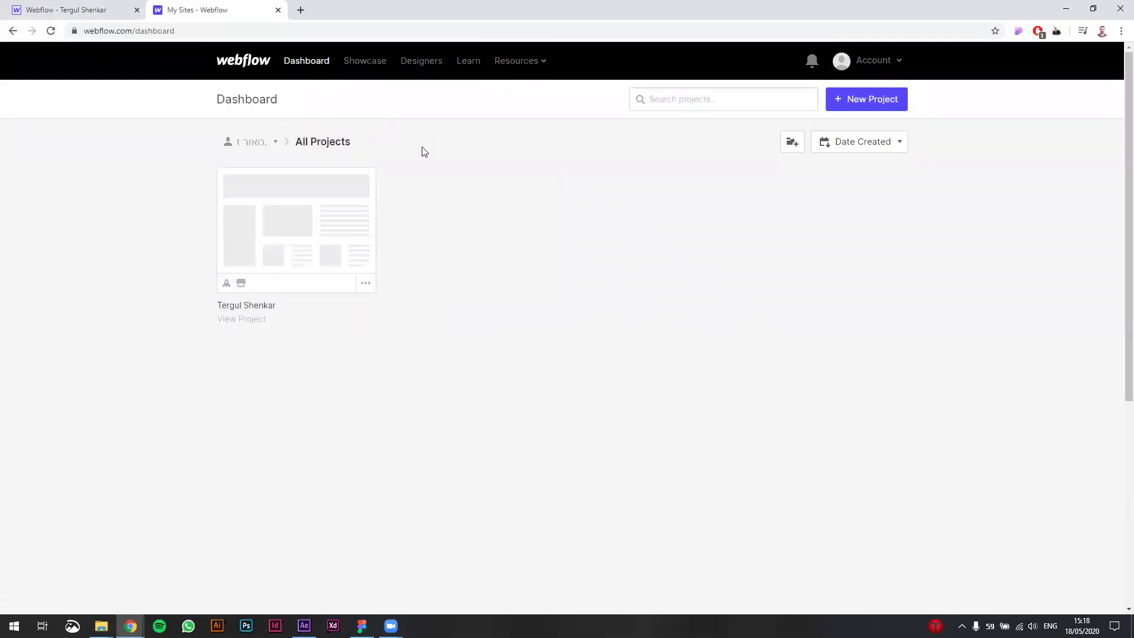
left_click(88, 9)
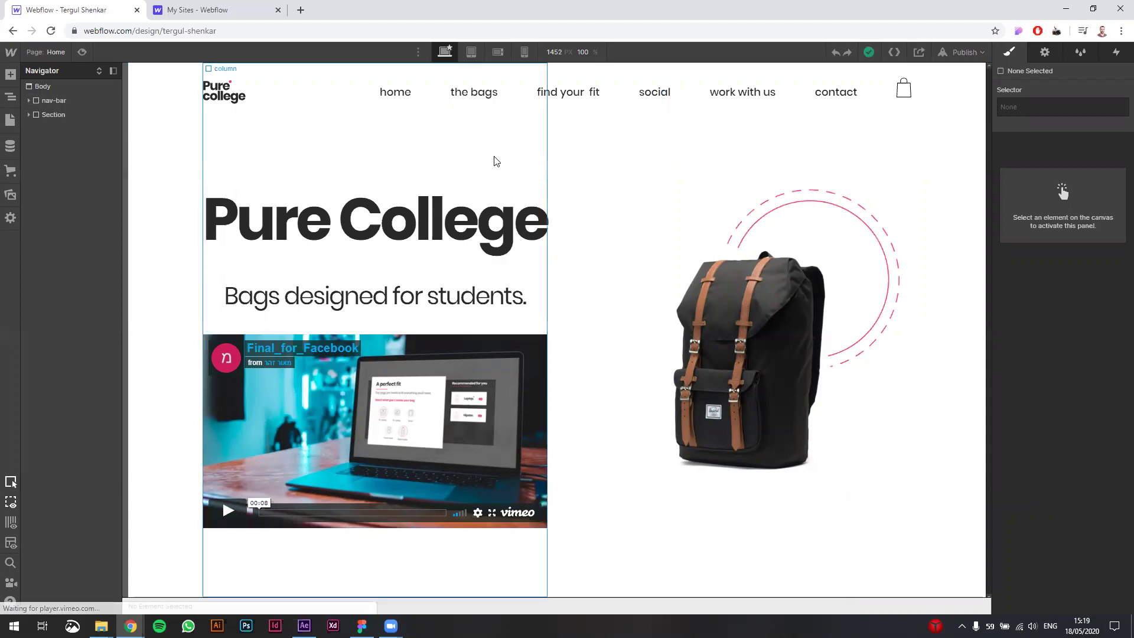
left_click(236, 8)
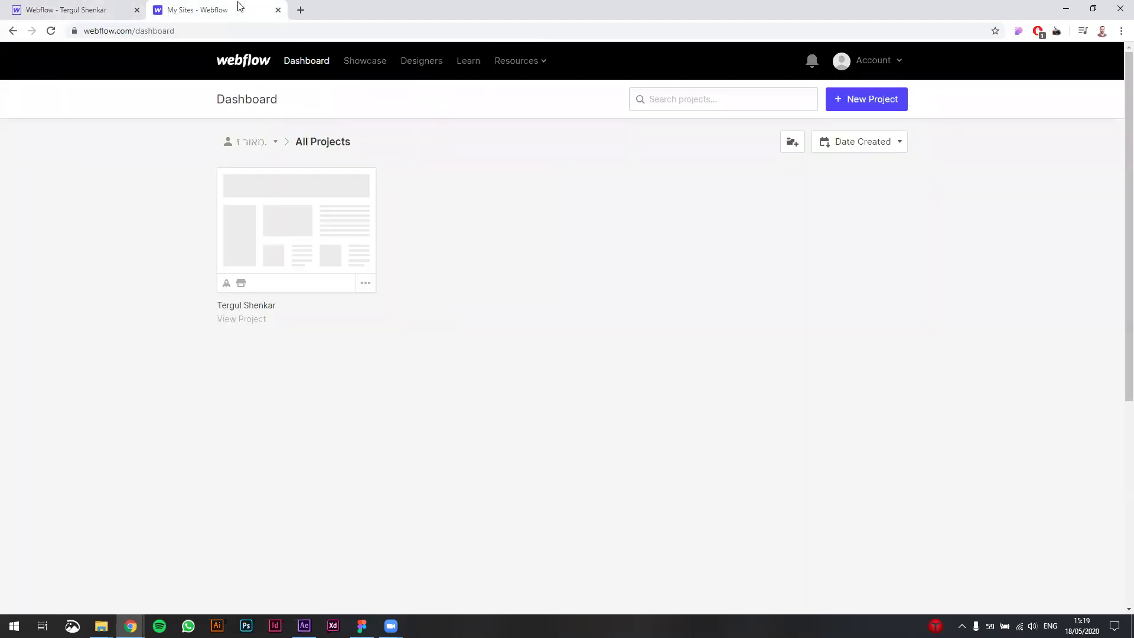
Step: Start a new Webflow project and browse the starter presets and templates
left_click(882, 98)
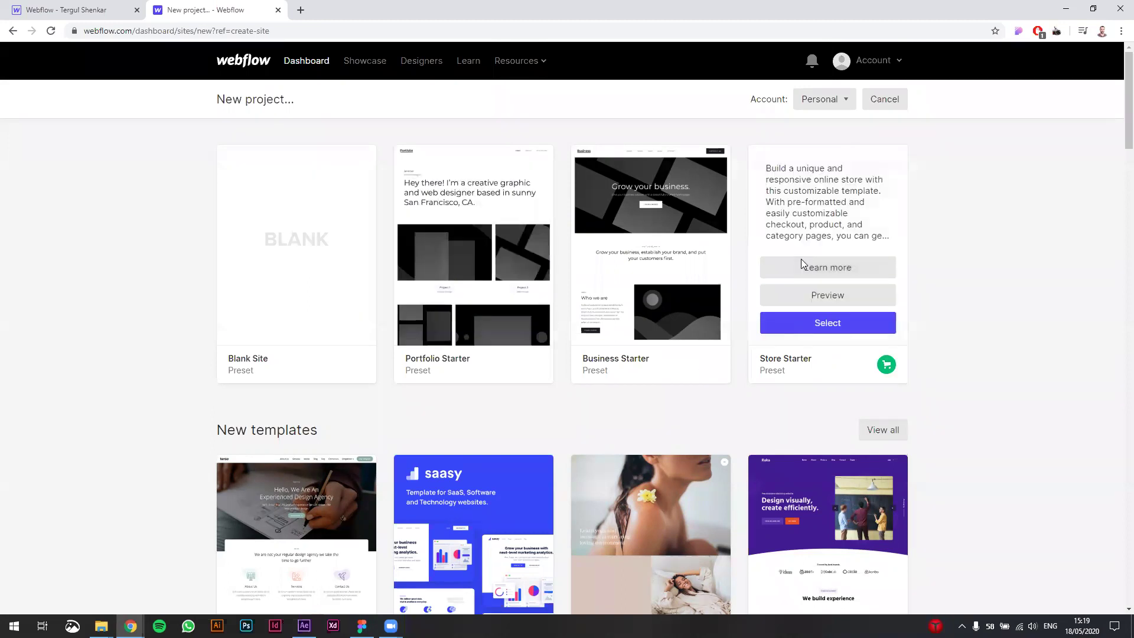
mouse_move(878, 263)
scroll(878, 263, "down", 3)
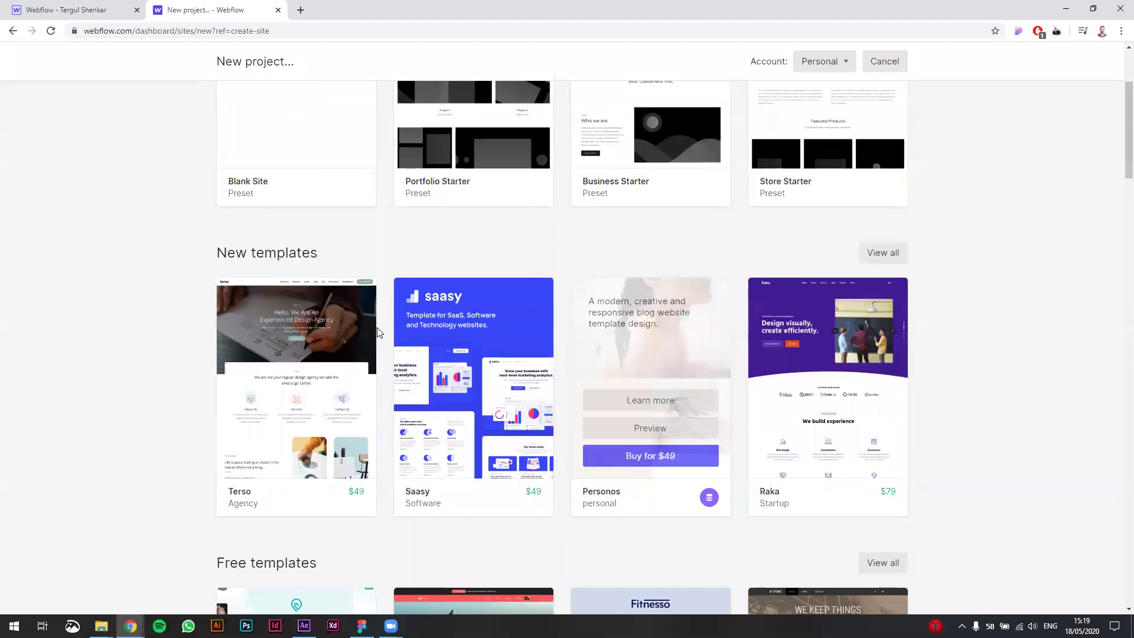
scroll(125, 341, "down", 1)
scroll(125, 343, "up", 4)
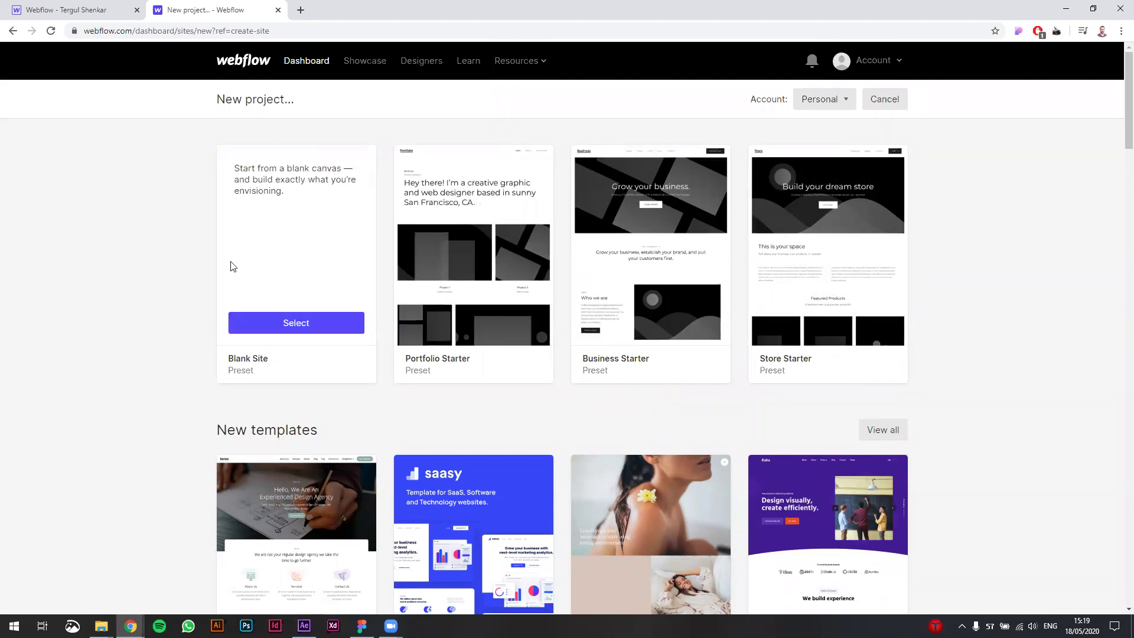
Step: Create a Blank Site project named Bags Website and compare it with the Tergul Shenkar project in the other browser tab
left_click(325, 322)
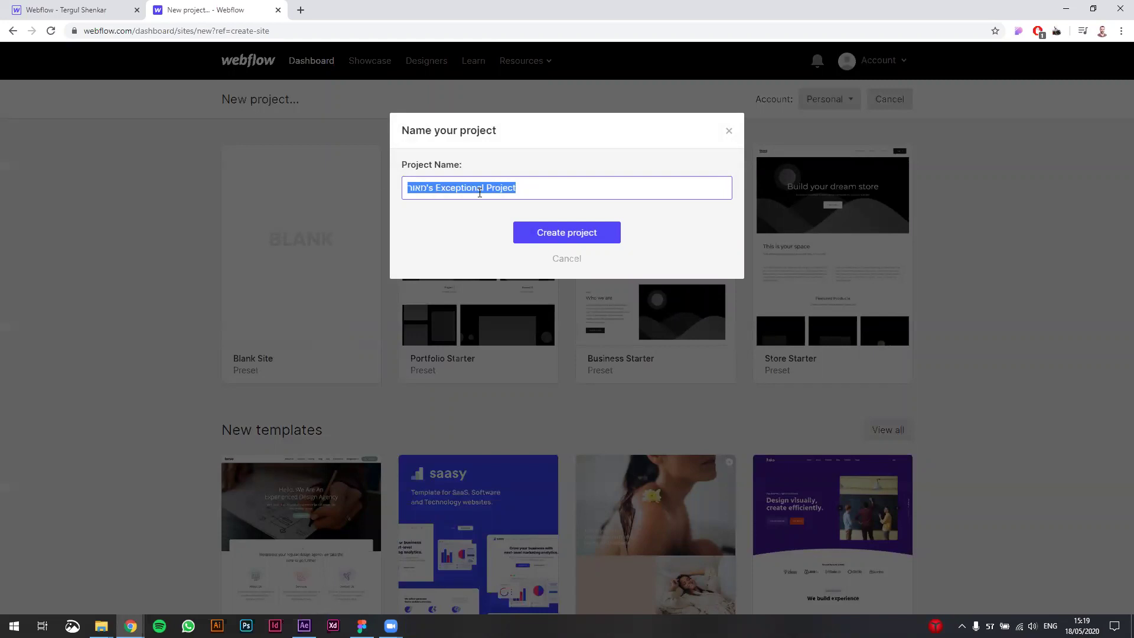
type("Bags")
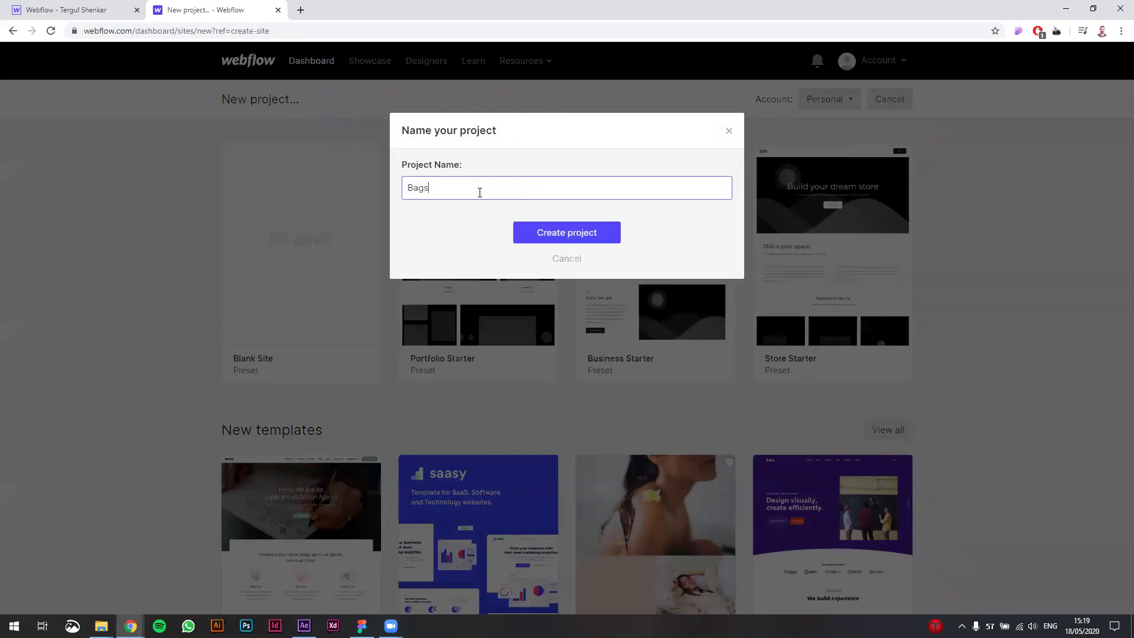
type(" Website")
left_click(560, 234)
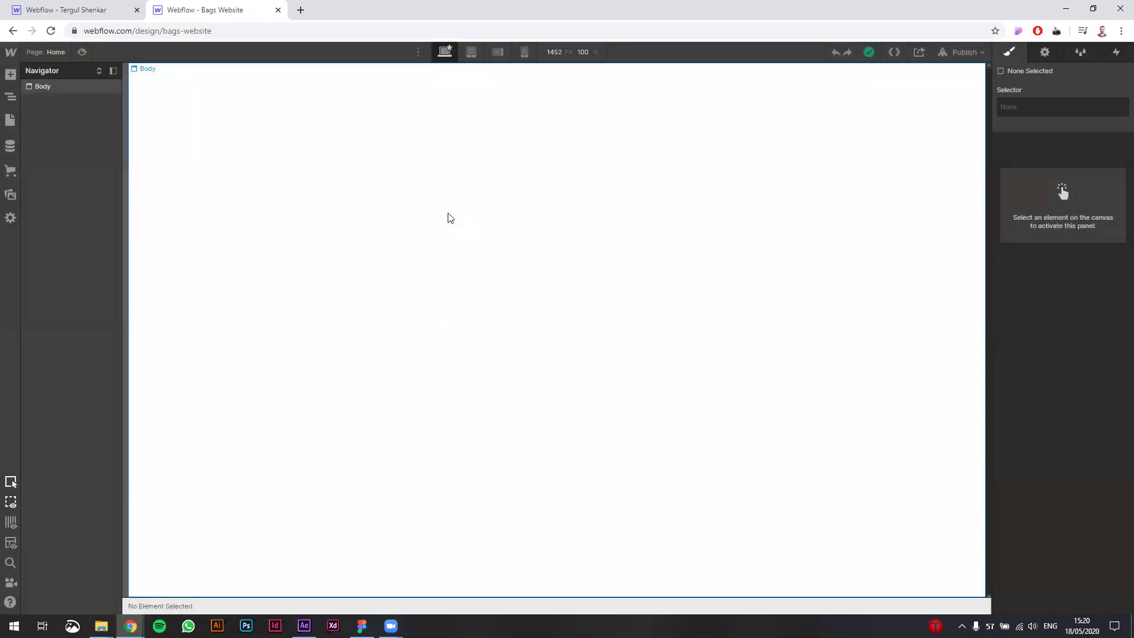
left_click(81, 7)
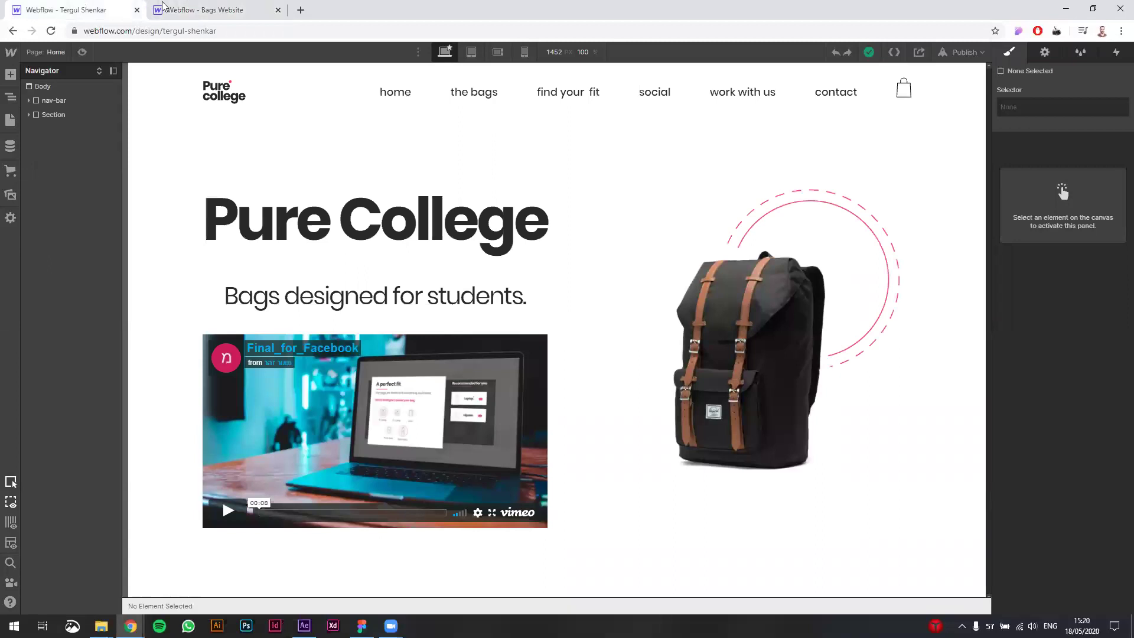
left_click(208, 12)
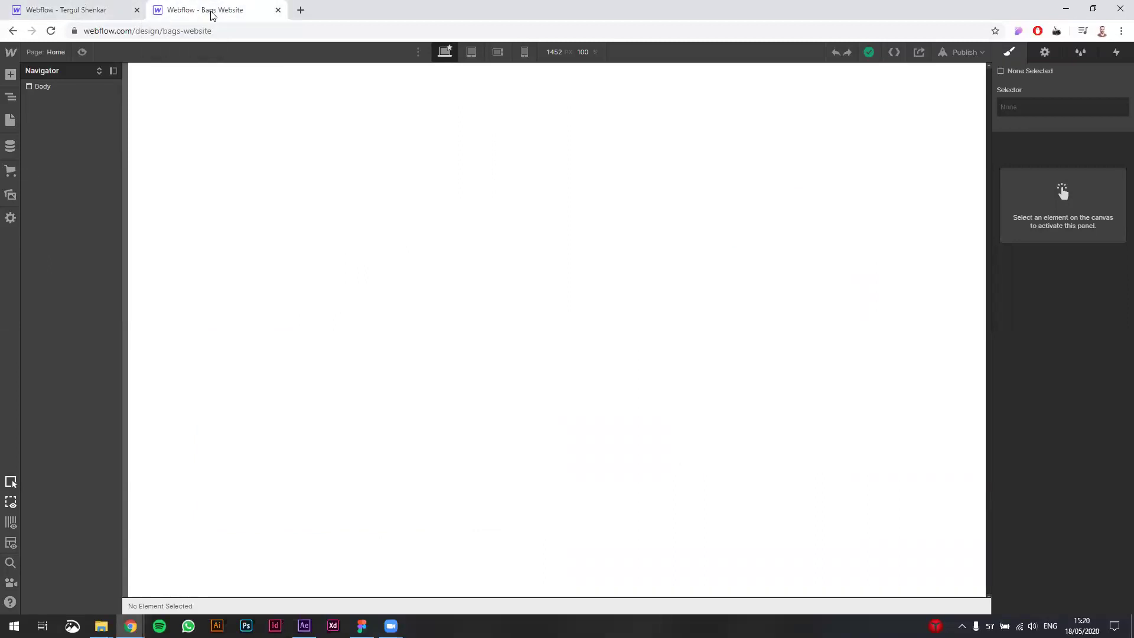
Step: Switch to the Figma design, hide the rulers and guides, and bring the upper part of the Home frame into closer view
key("alt+Tab")
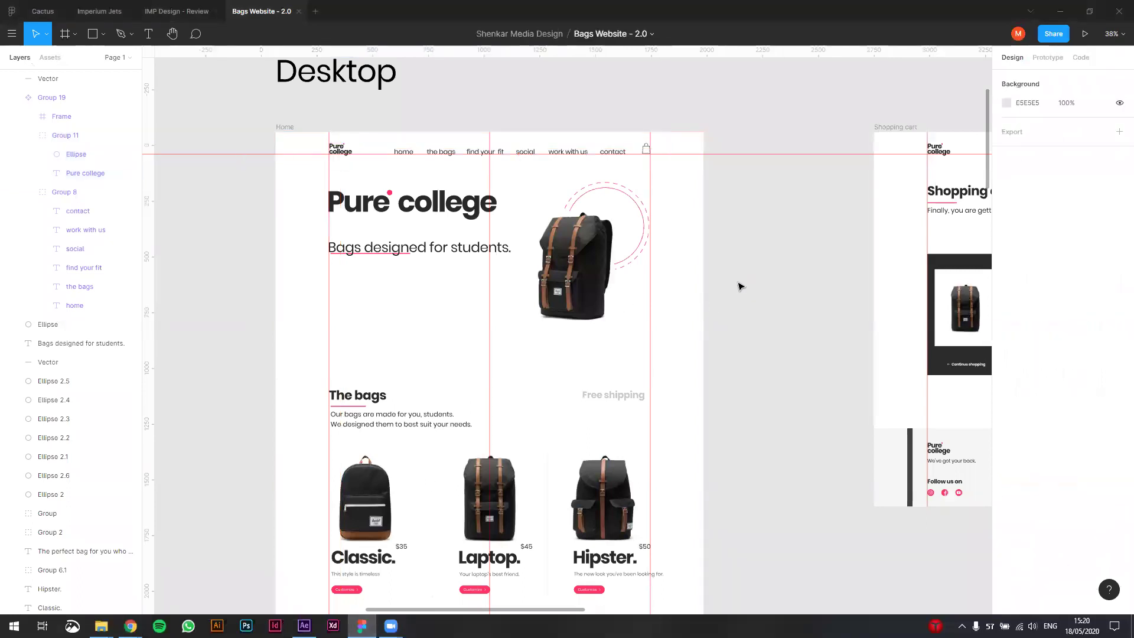
key("shift+r")
scroll(742, 286, "up", 3)
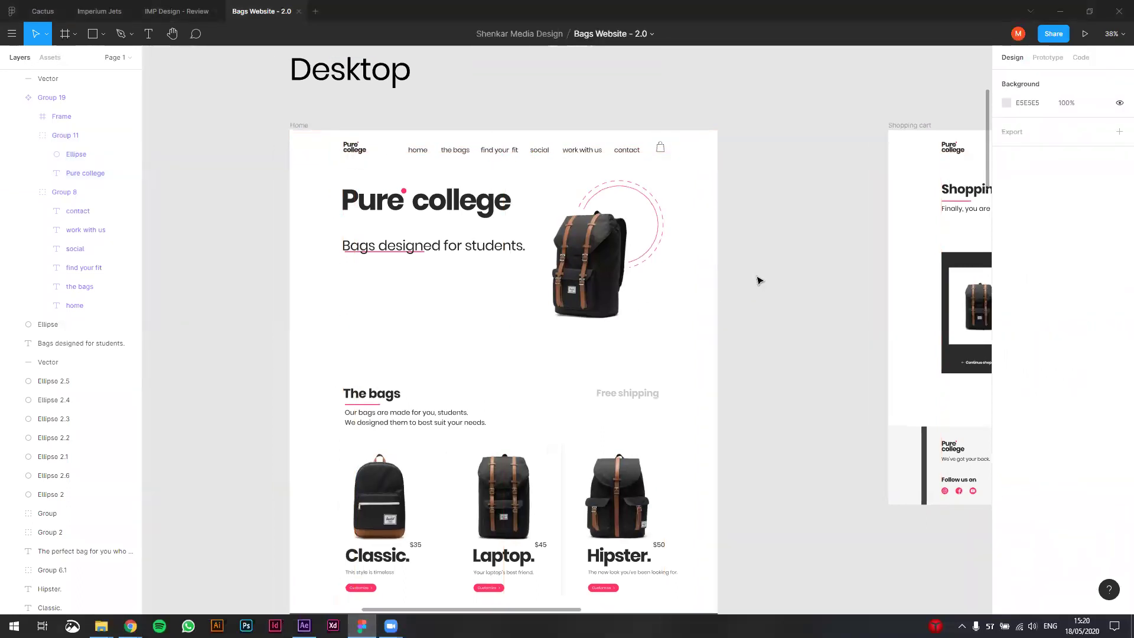
left_click_drag(797, 304, 929, 266)
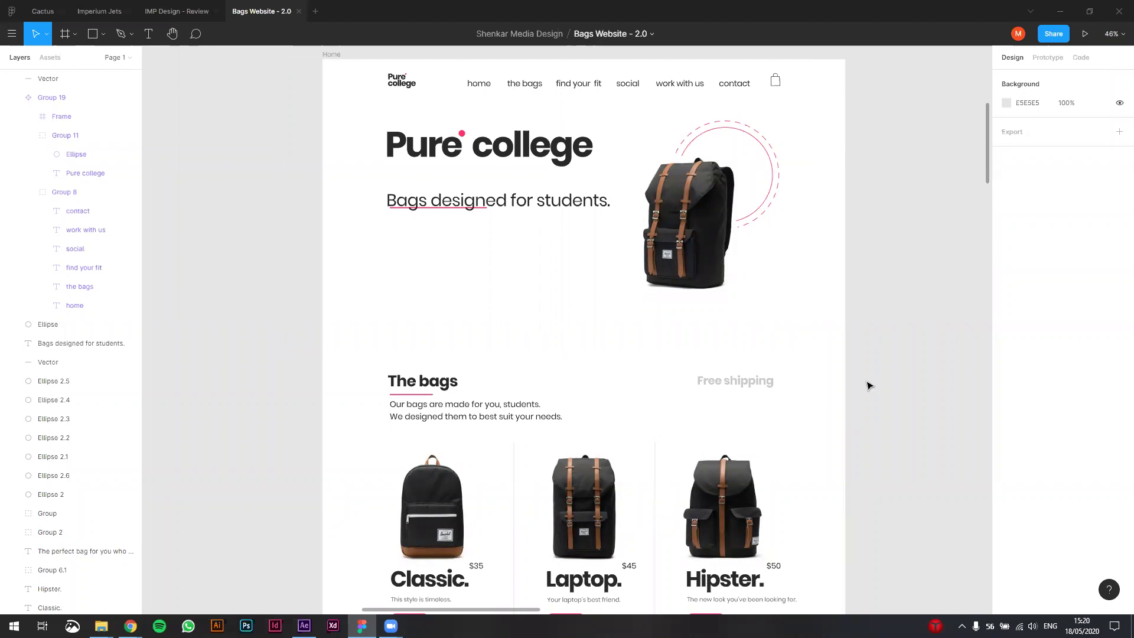
Step: Review the hero and bags sections of the Home frame in Figma and compare them with the blank Bags Website canvas in Webflow
scroll(875, 380, "down", 10)
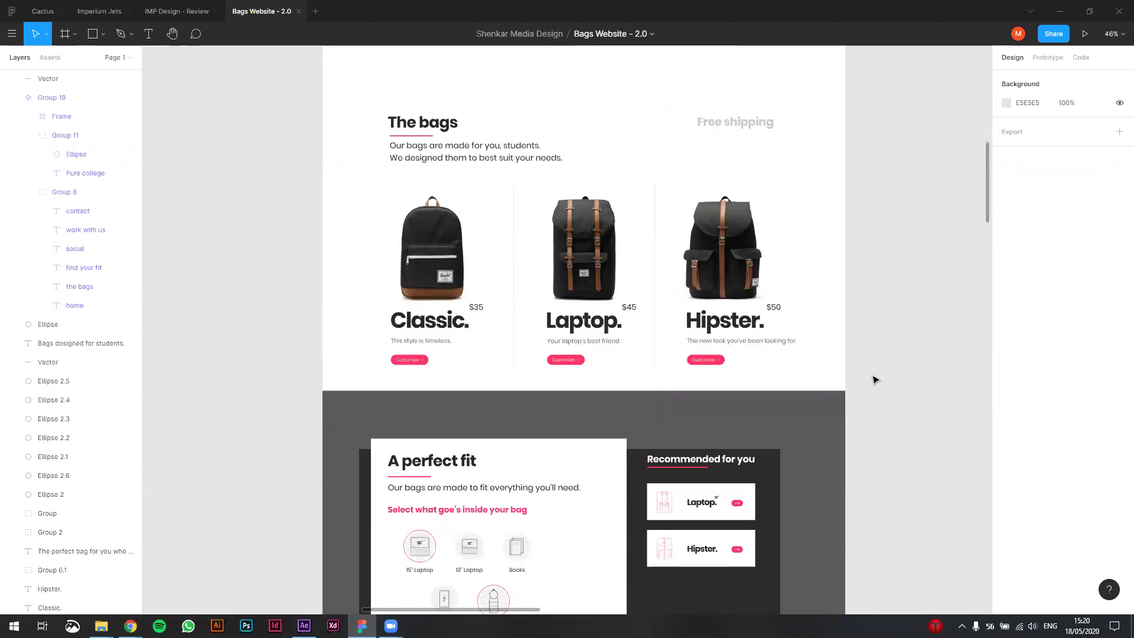
scroll(851, 385, "up", 8)
scroll(871, 399, "up", 5)
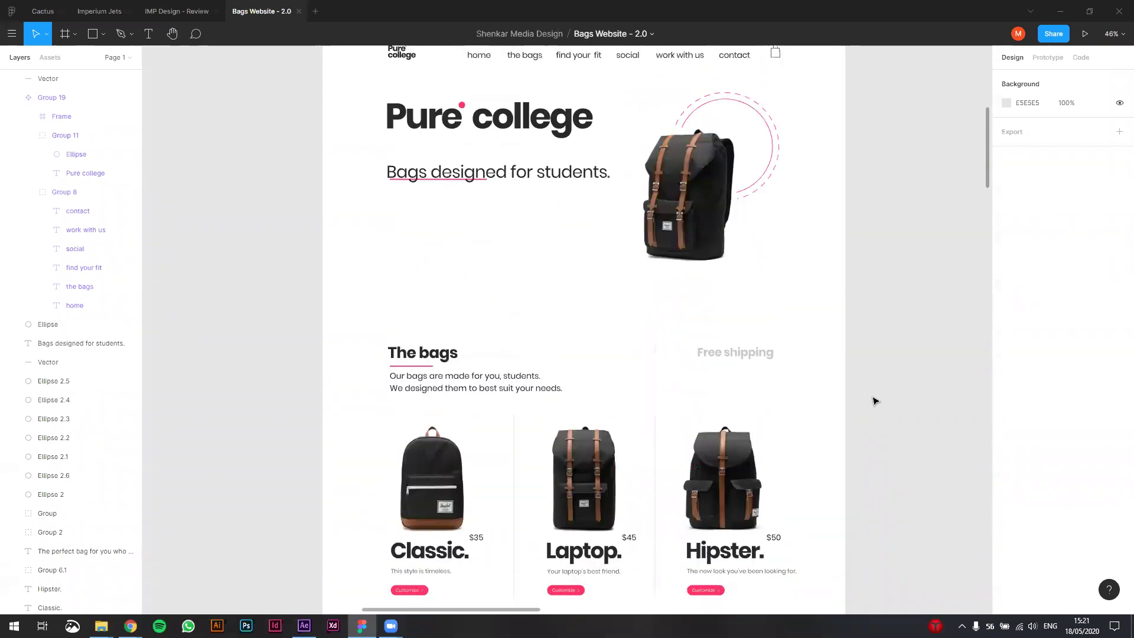
scroll(880, 399, "down", 2)
scroll(880, 400, "up", 2)
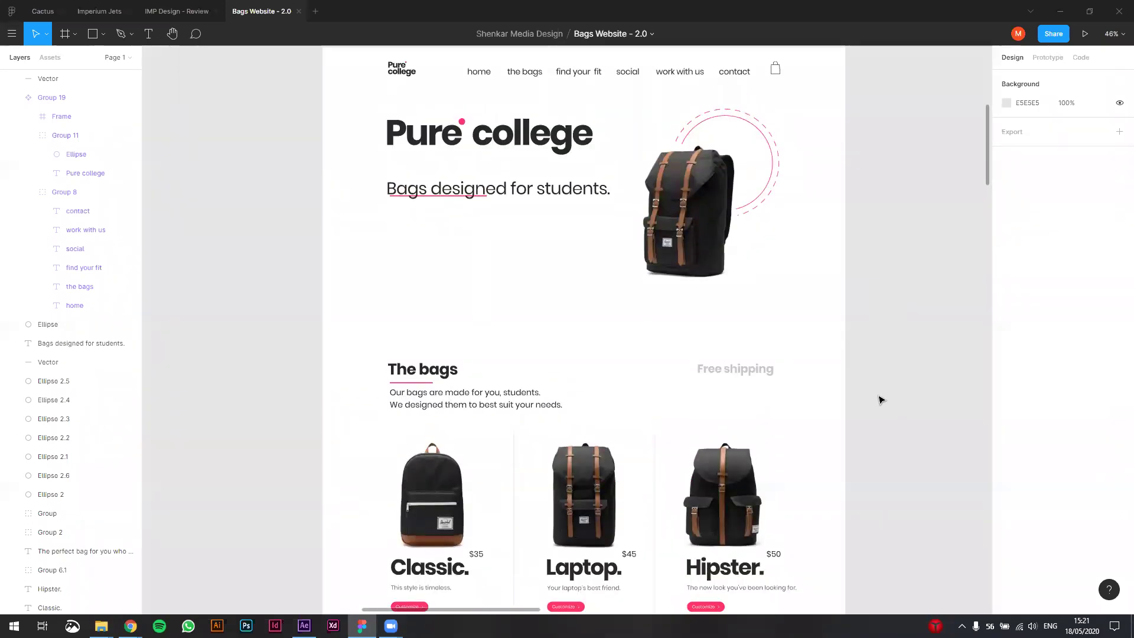
key("alt+Tab")
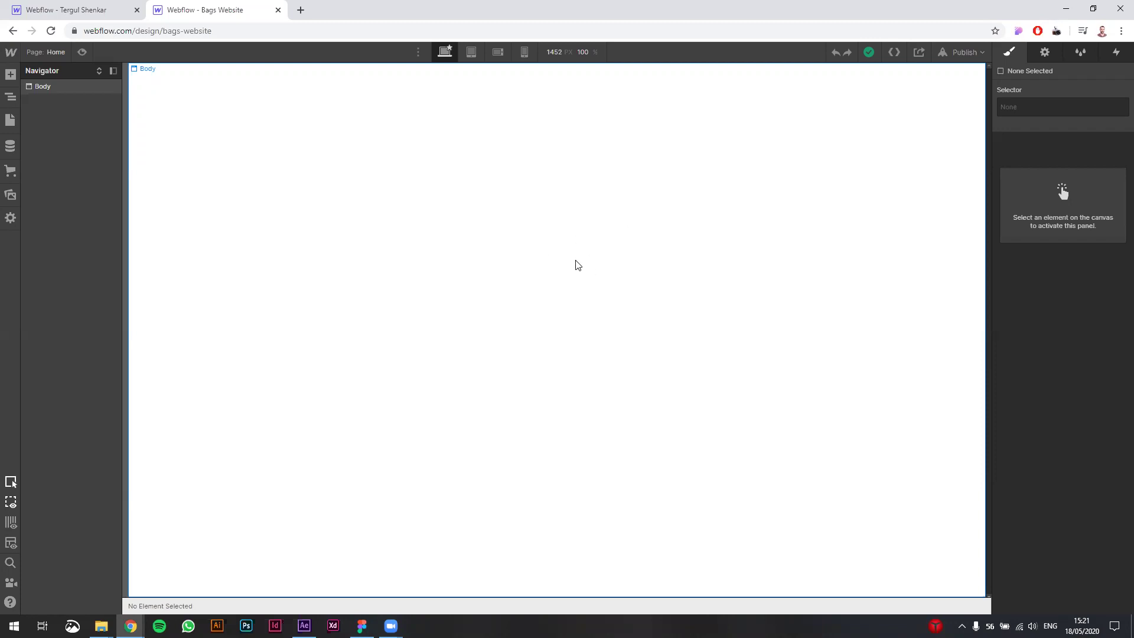
key("alt+Tab")
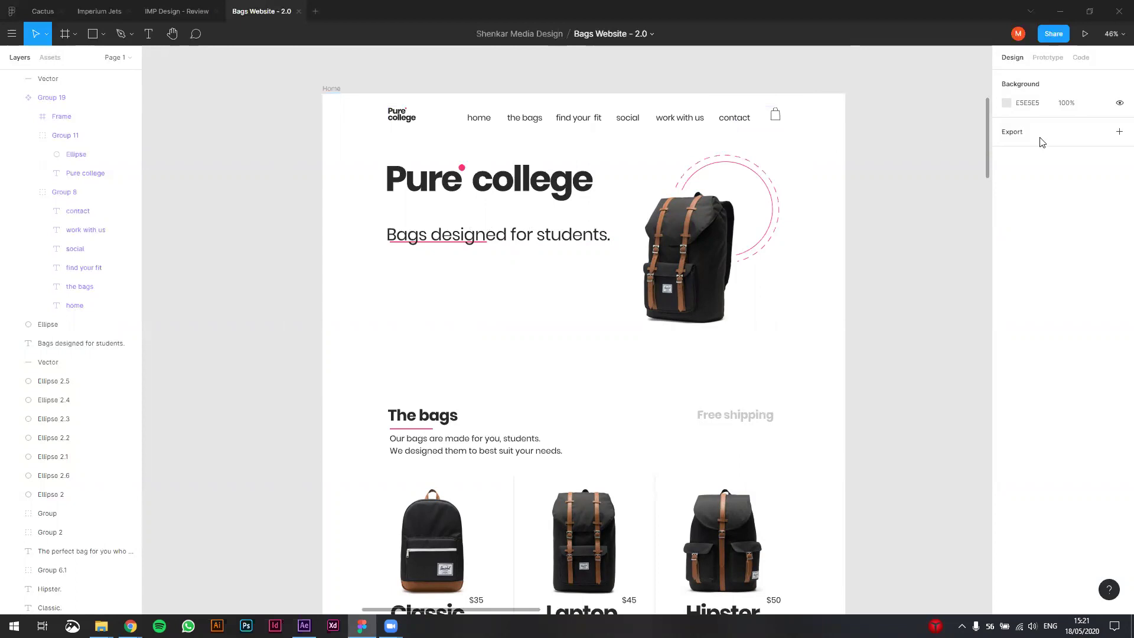
Step: Examine the navigation bar and hero section of the Figma Home frame up close
scroll(919, 167, "up", 1, "ctrl")
scroll(790, 195, "up", 5, "ctrl")
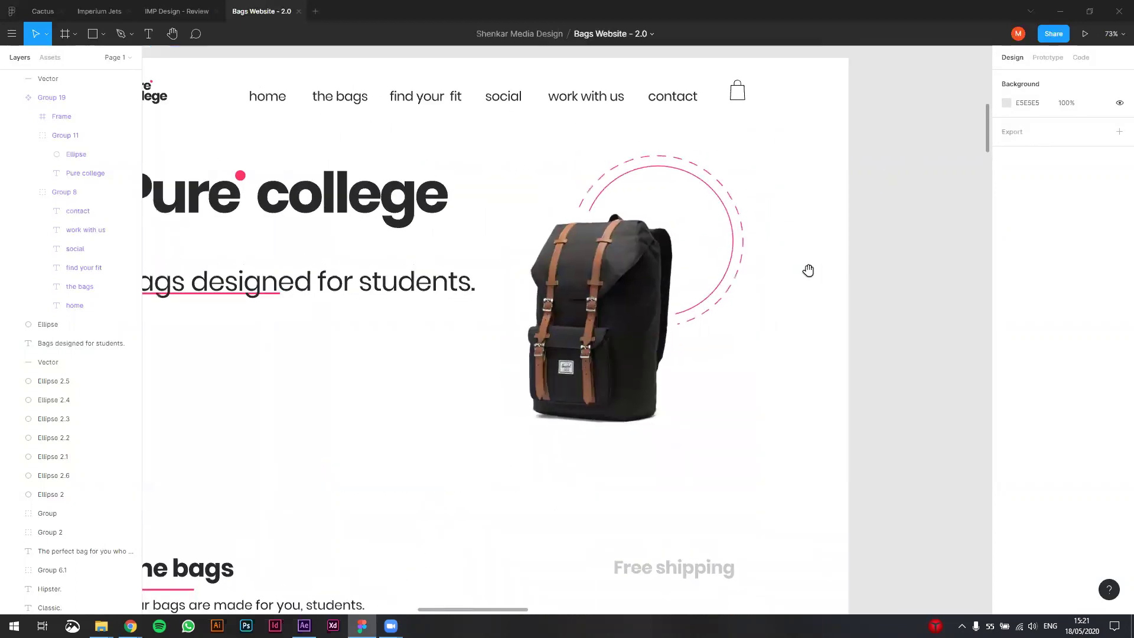
scroll(792, 273, "up", 1, "ctrl")
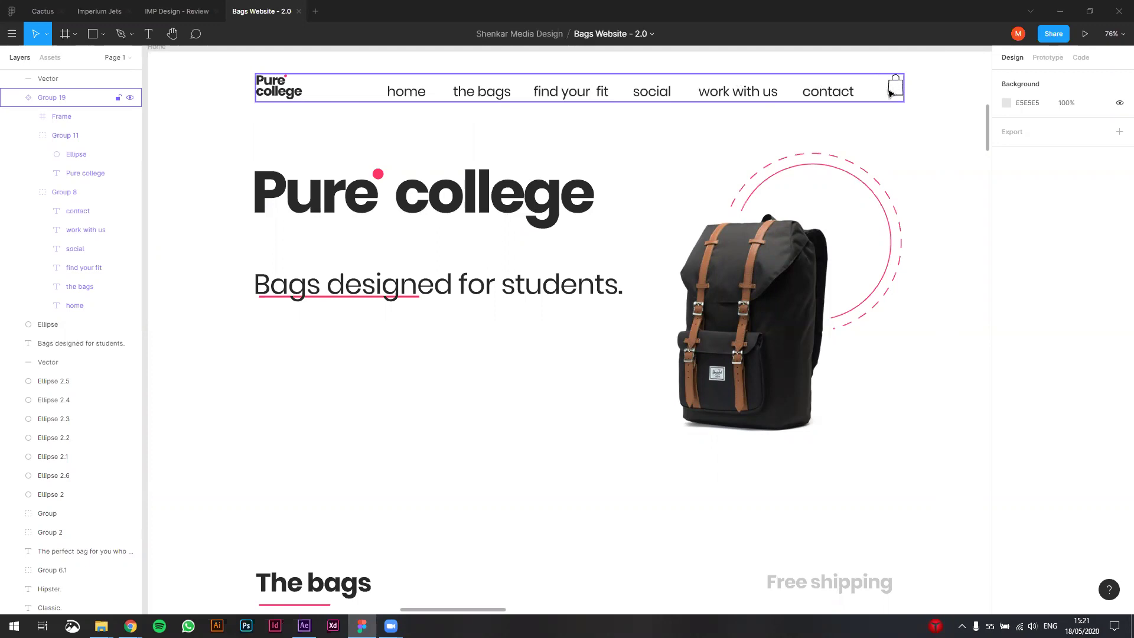
left_click(524, 139)
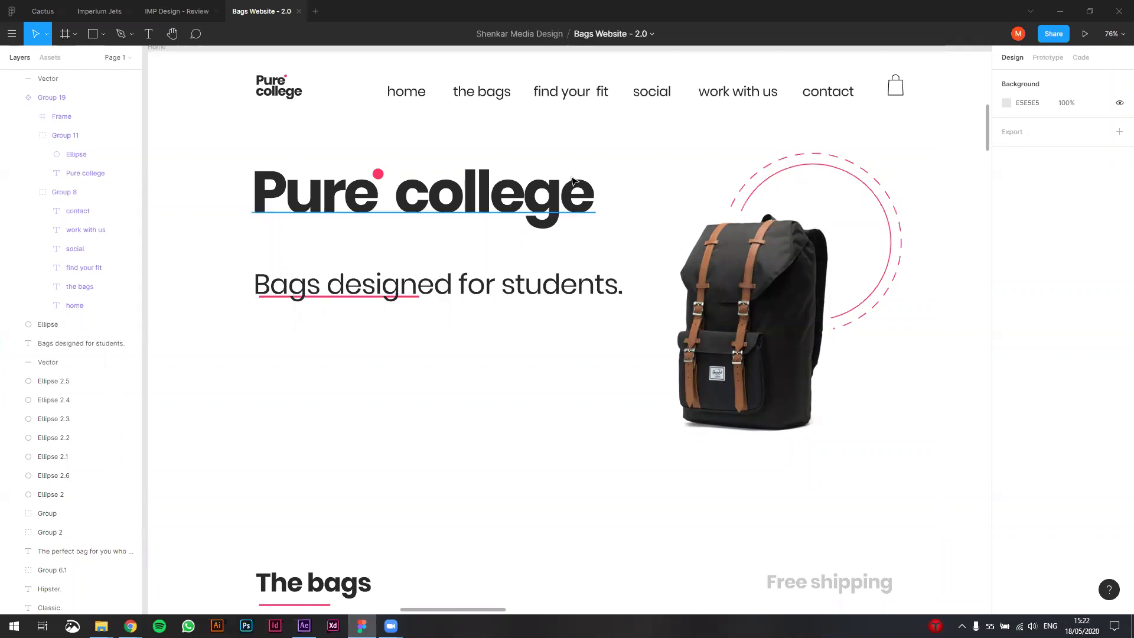
scroll(581, 189, "left", 1)
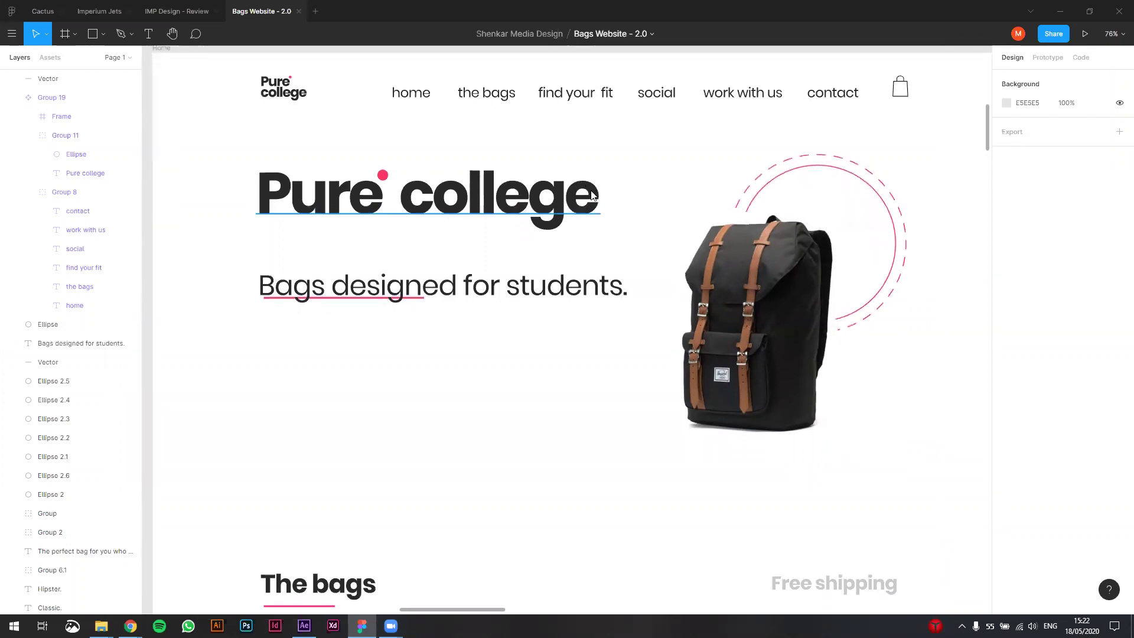
Step: Switch to the Webflow folder in File Explorer, open its images subfolder and select bag.jpg
key("alt+Tab")
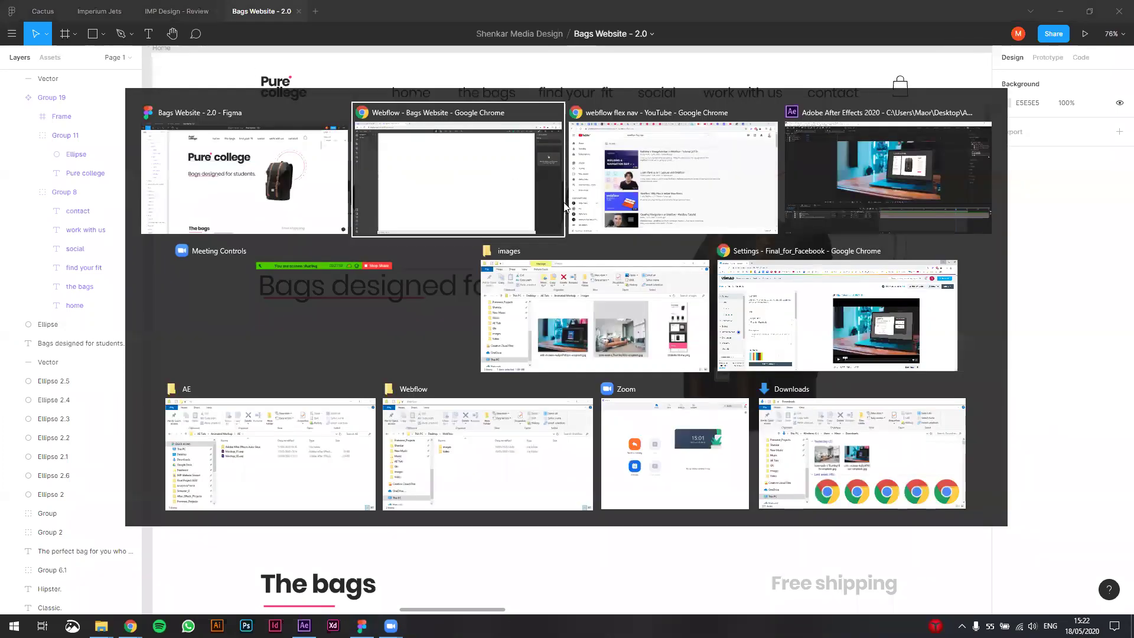
left_click(468, 458)
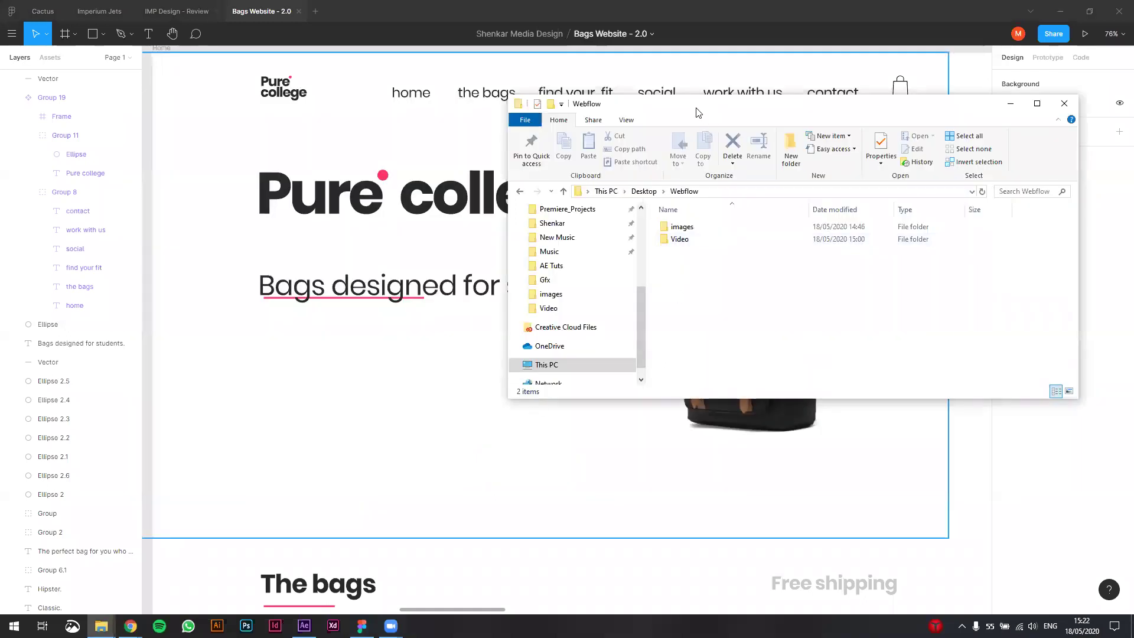
left_click_drag(697, 112, 423, 142)
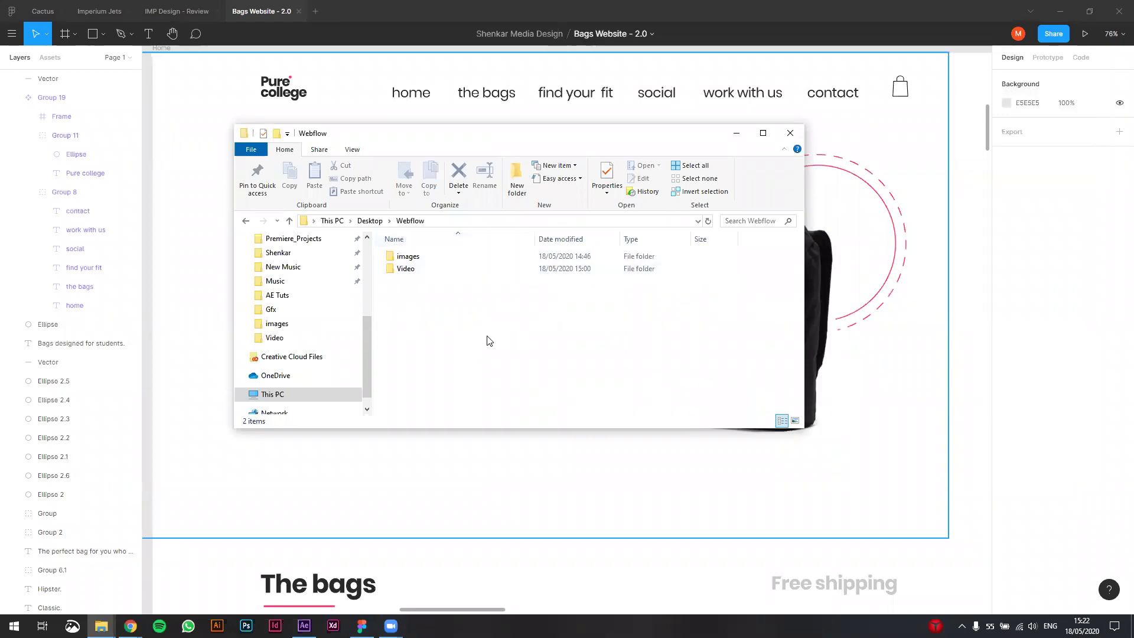
double_click(419, 260)
left_click(431, 311)
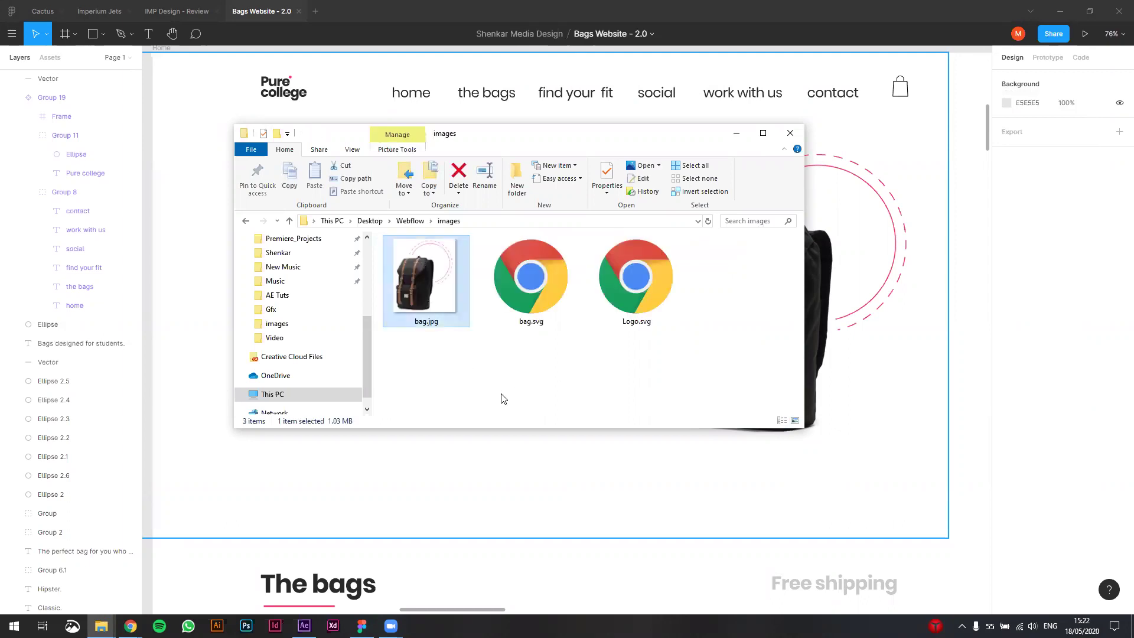
Step: Compare the files in the images folder with the Figma hero section, moving the folder window around and minimizing and restoring it
left_click_drag(509, 134, 360, 220)
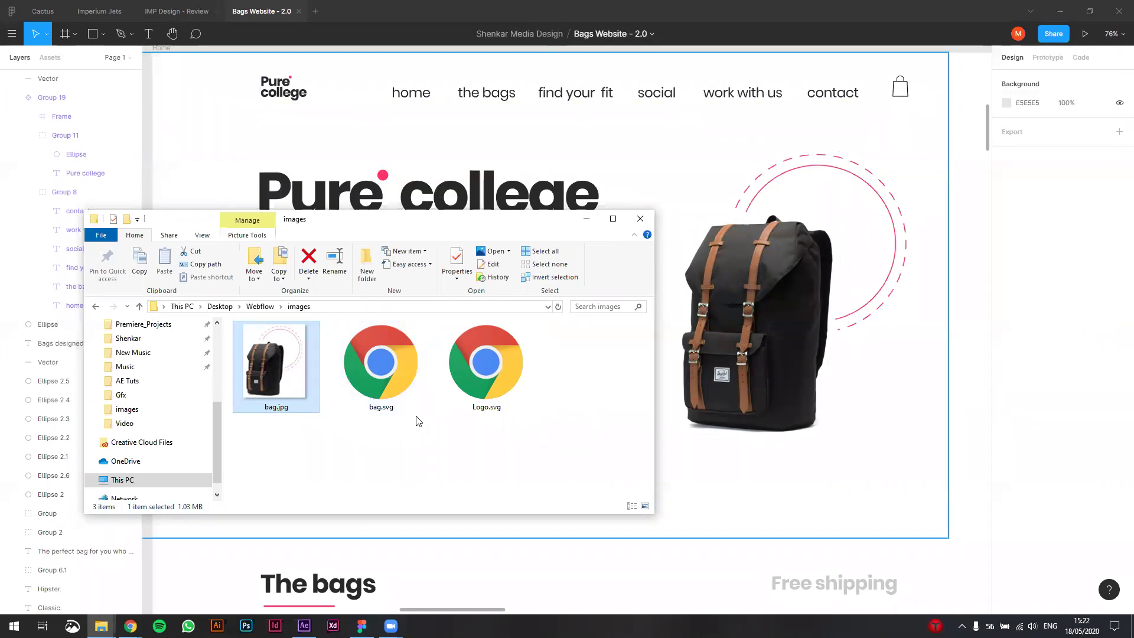
left_click_drag(396, 222, 467, 194)
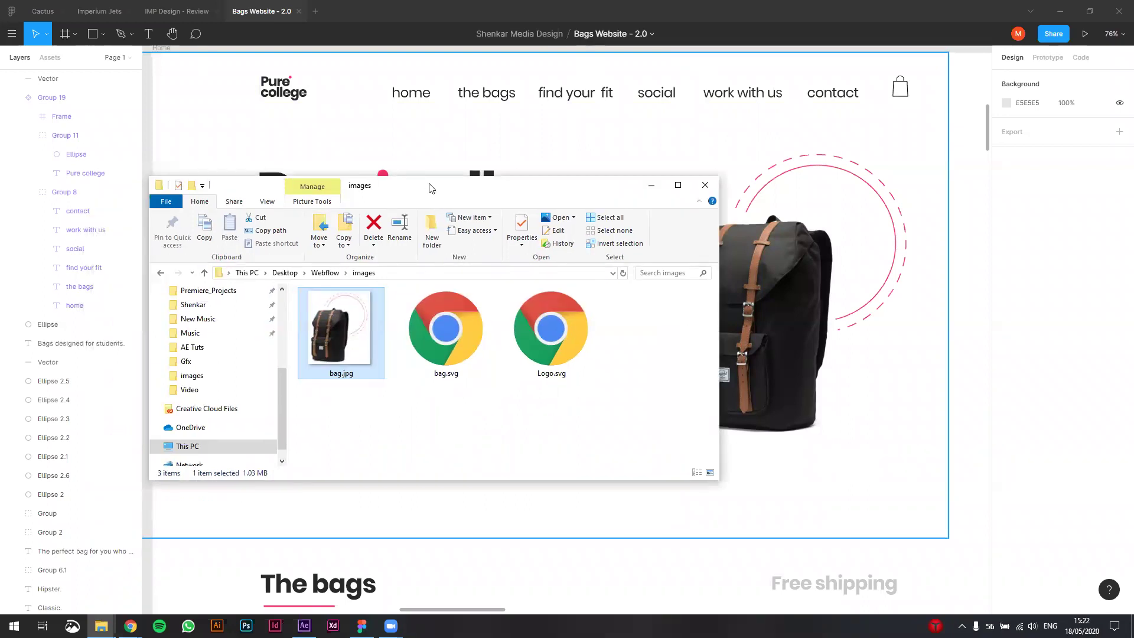
left_click_drag(430, 188, 441, 201)
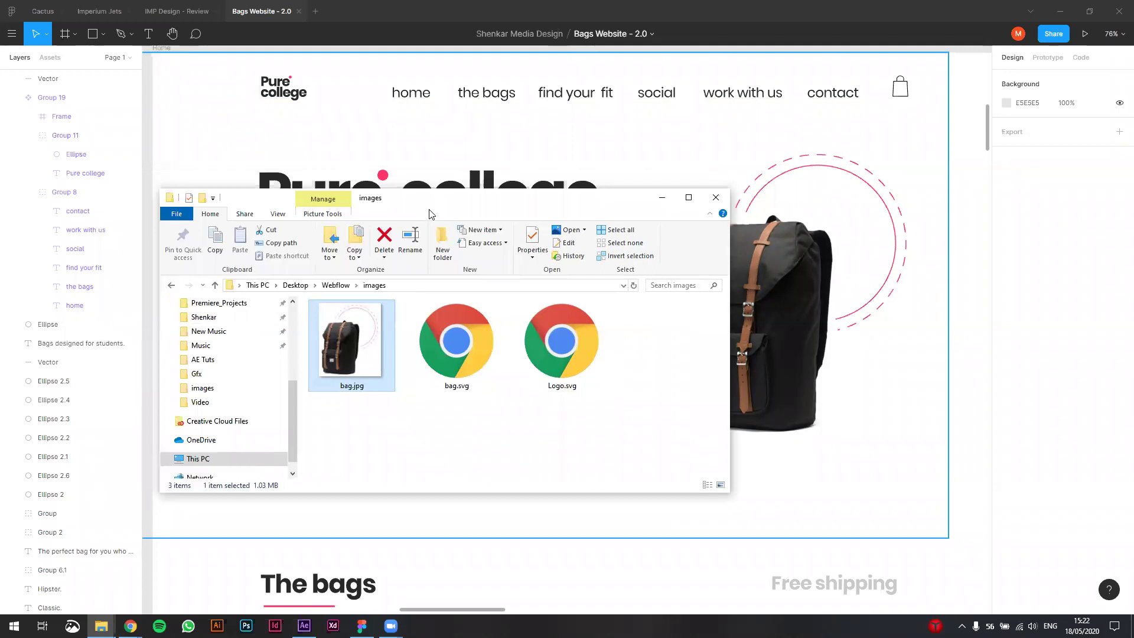
left_click_drag(435, 205, 439, 198)
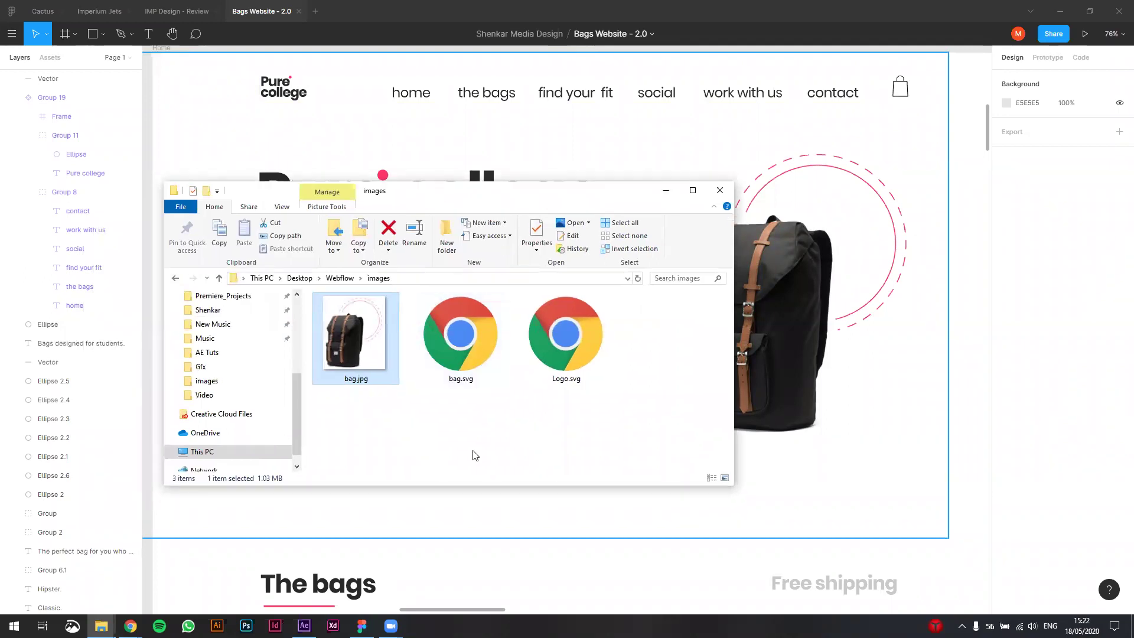
left_click(474, 417)
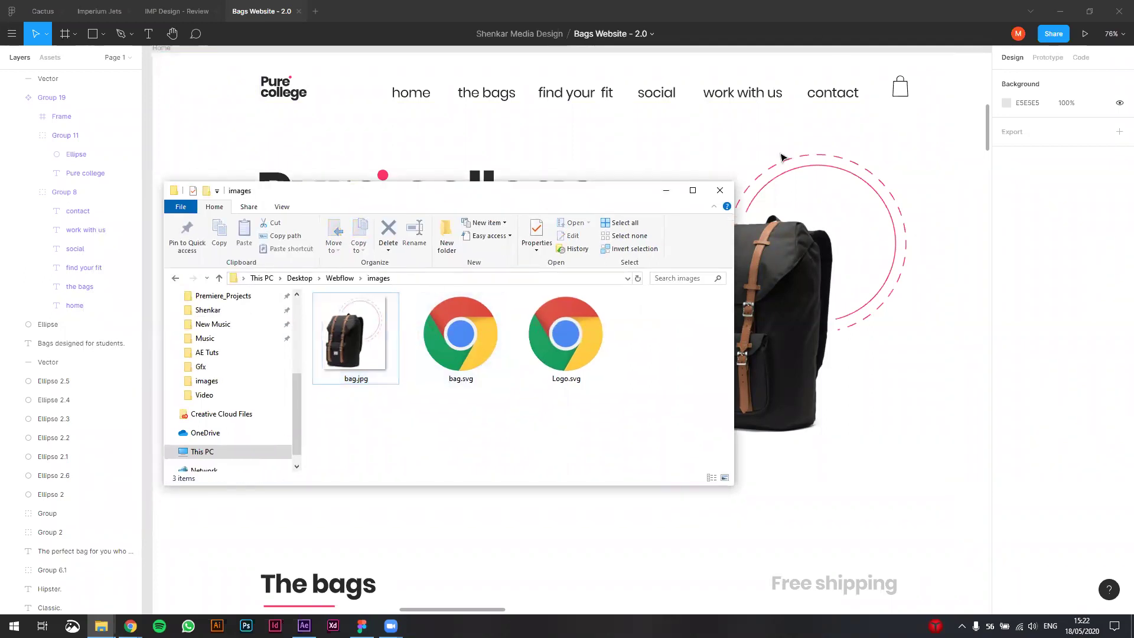
left_click(666, 189)
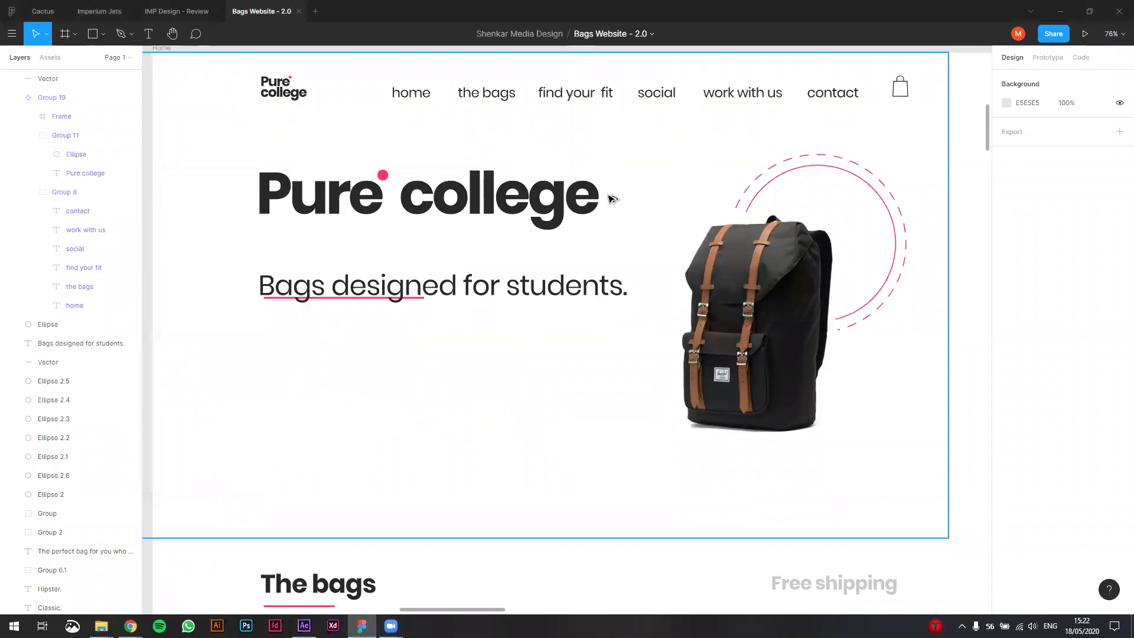
key("alt+Tab")
left_click_drag(360, 430, 588, 430)
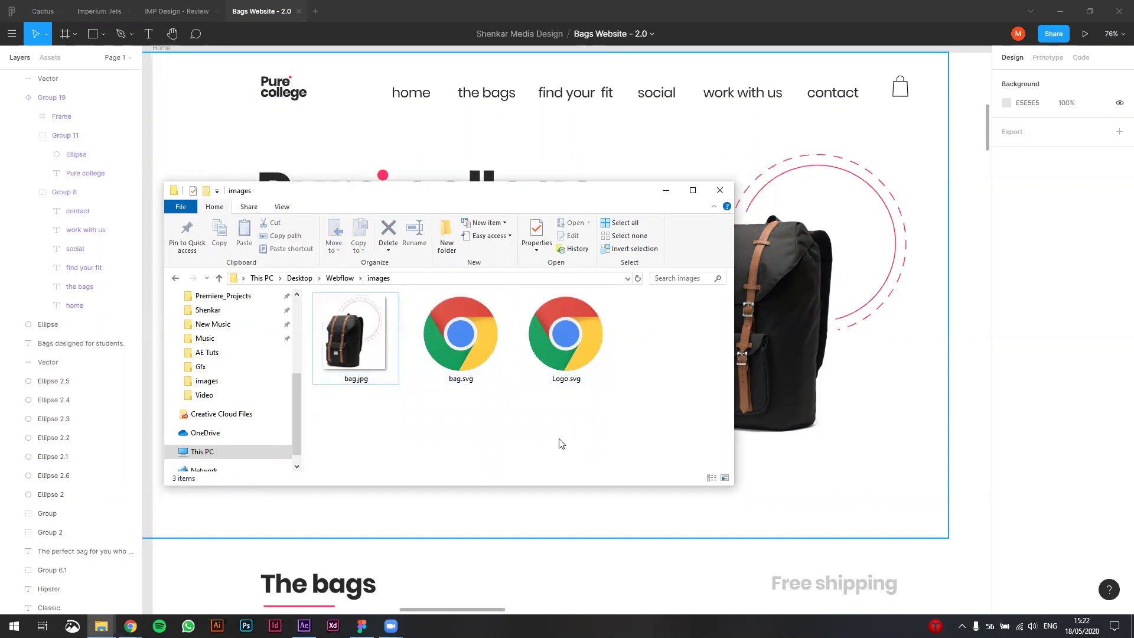
key("alt+Tab")
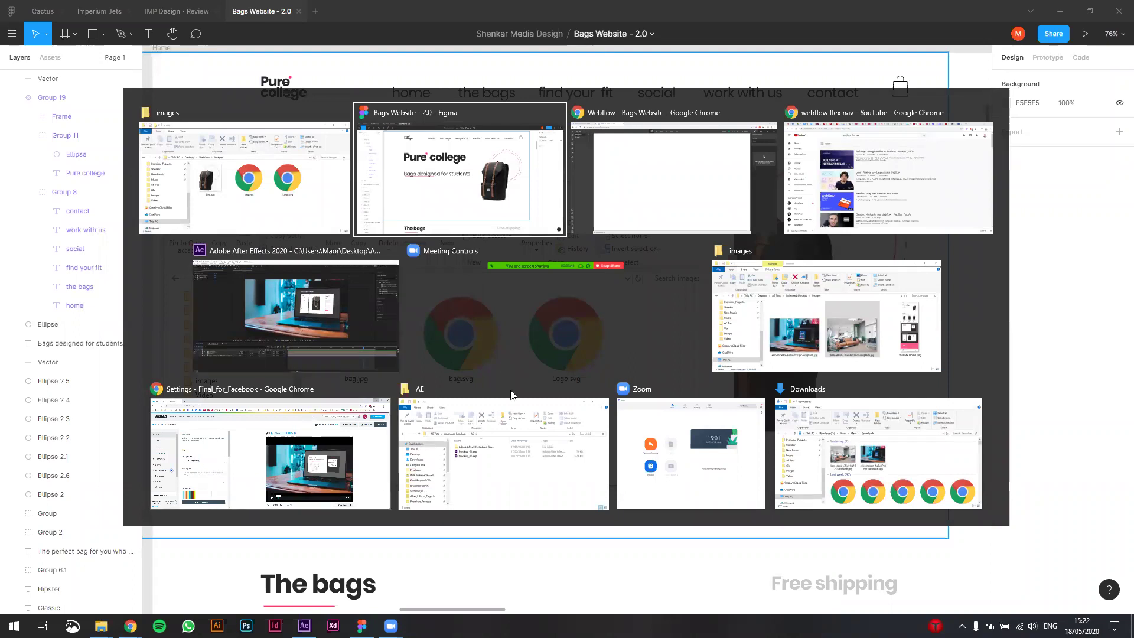
key("Escape")
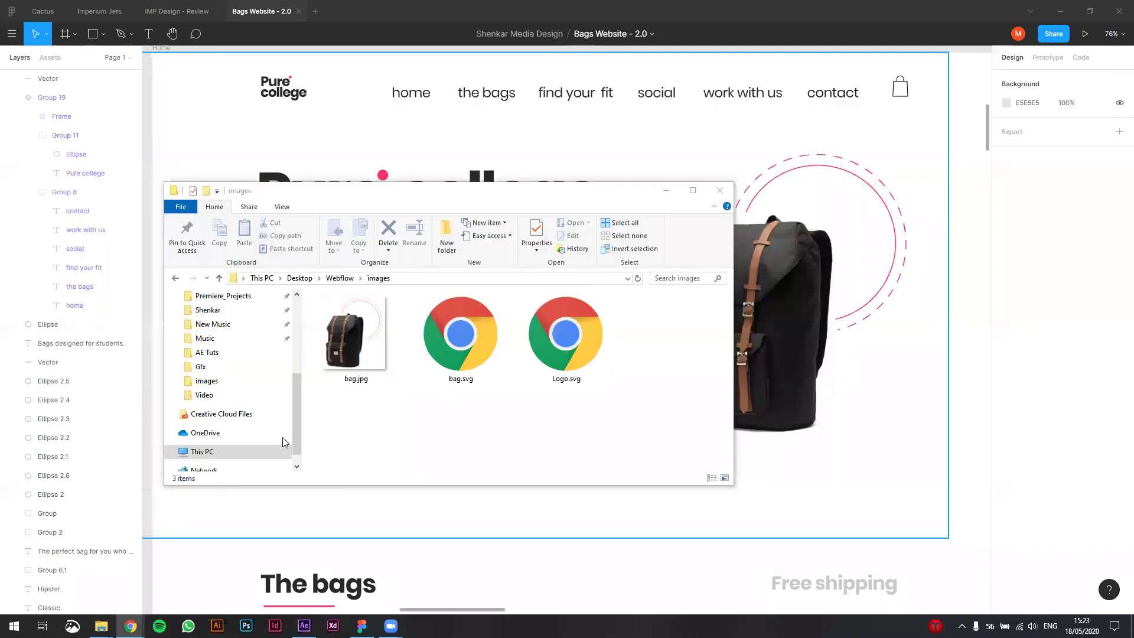
Step: Switch to the Bags Website project in Chrome and show its project assets
mouse_move(130, 627)
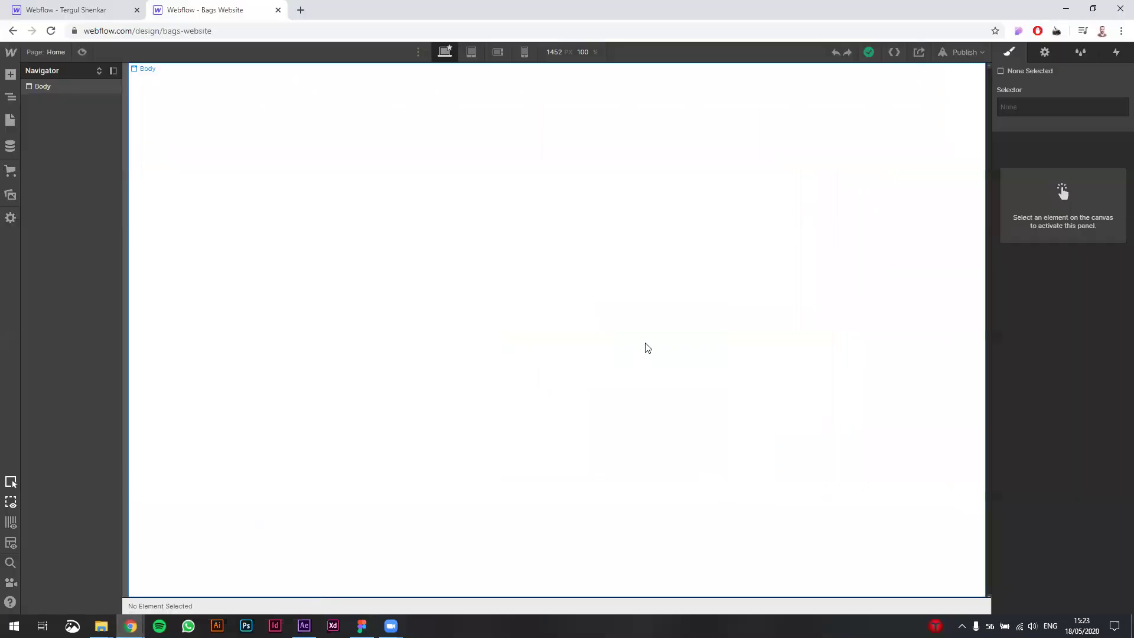
left_click(311, 598)
left_click(13, 196)
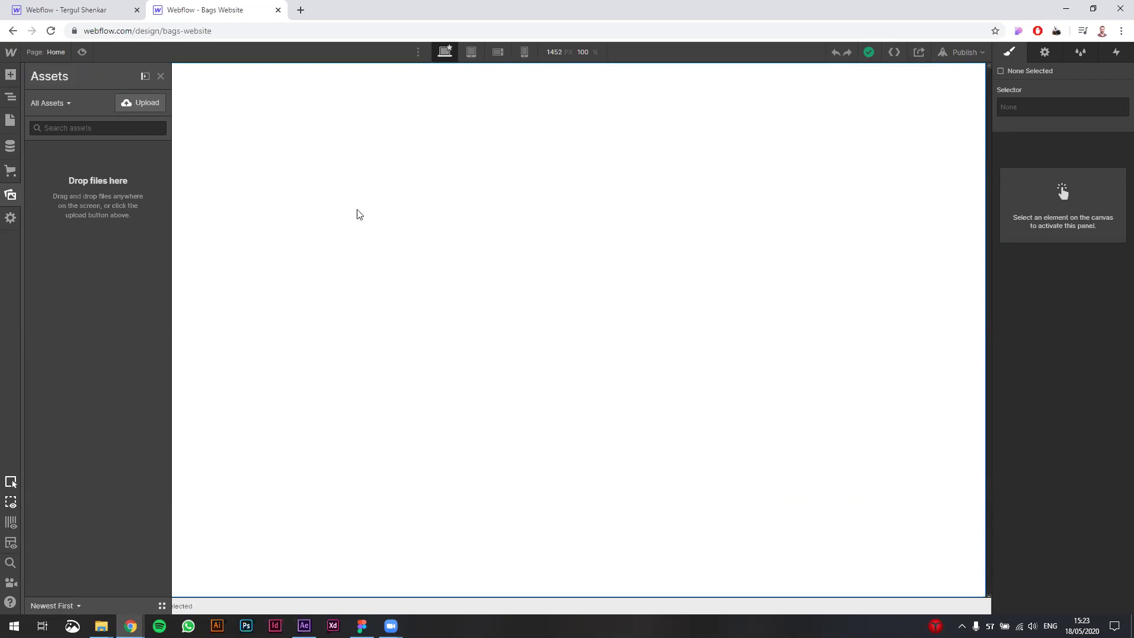
Step: Look through the elements available to add in Webflow, from layout and basic elements to media, forms and components
left_click(10, 75)
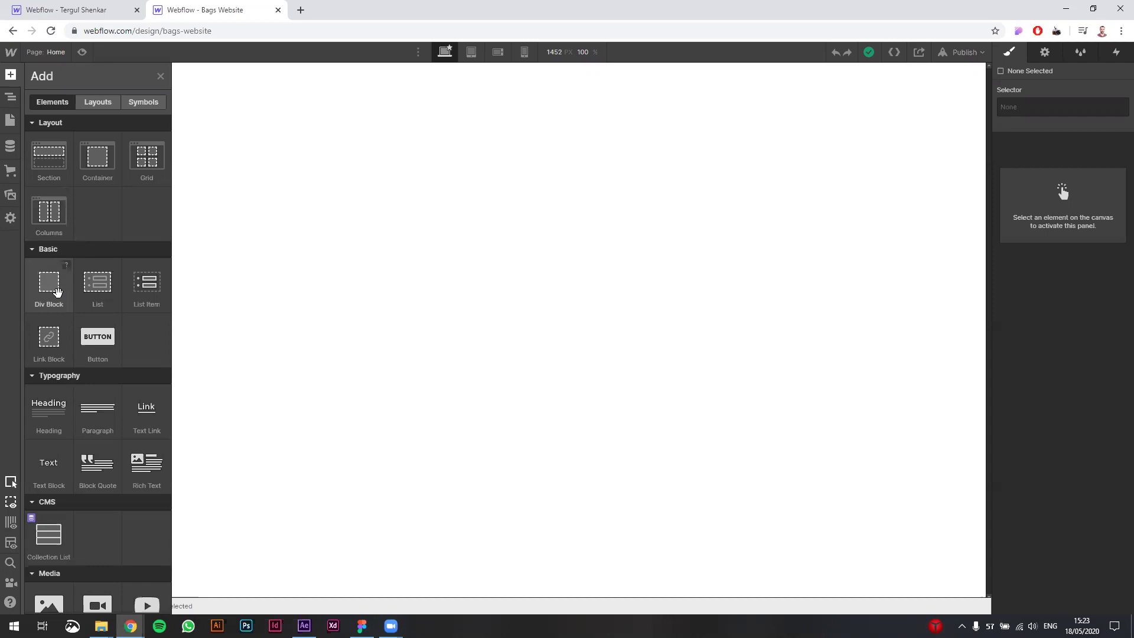
scroll(56, 296, "down", 1)
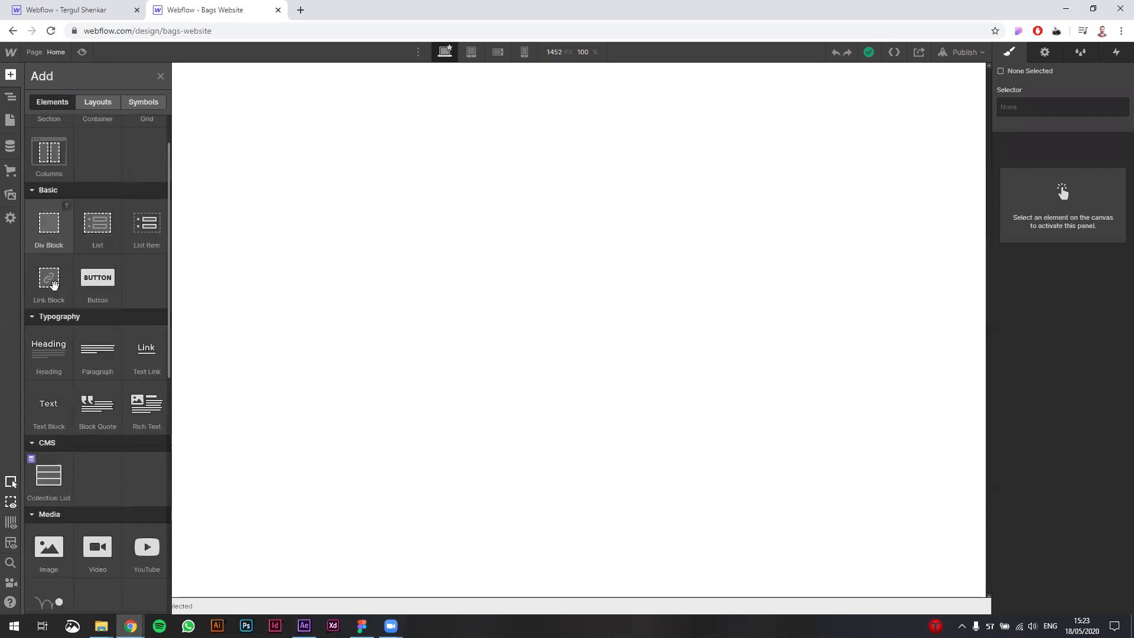
scroll(53, 402, "down", 2)
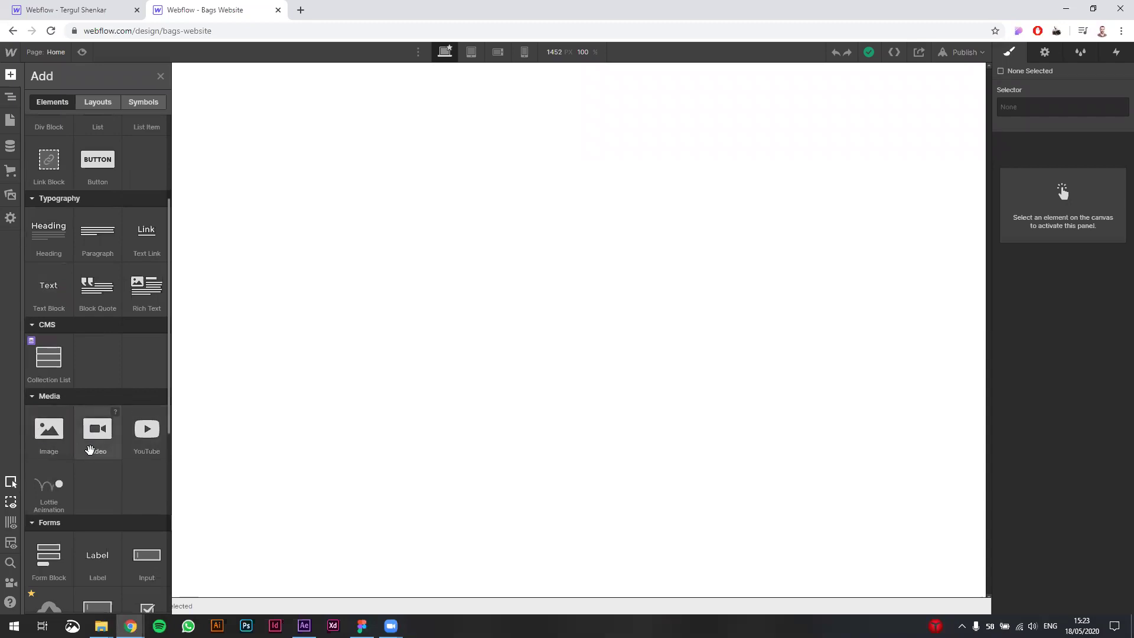
scroll(83, 413, "down", 1)
scroll(65, 354, "down", 2)
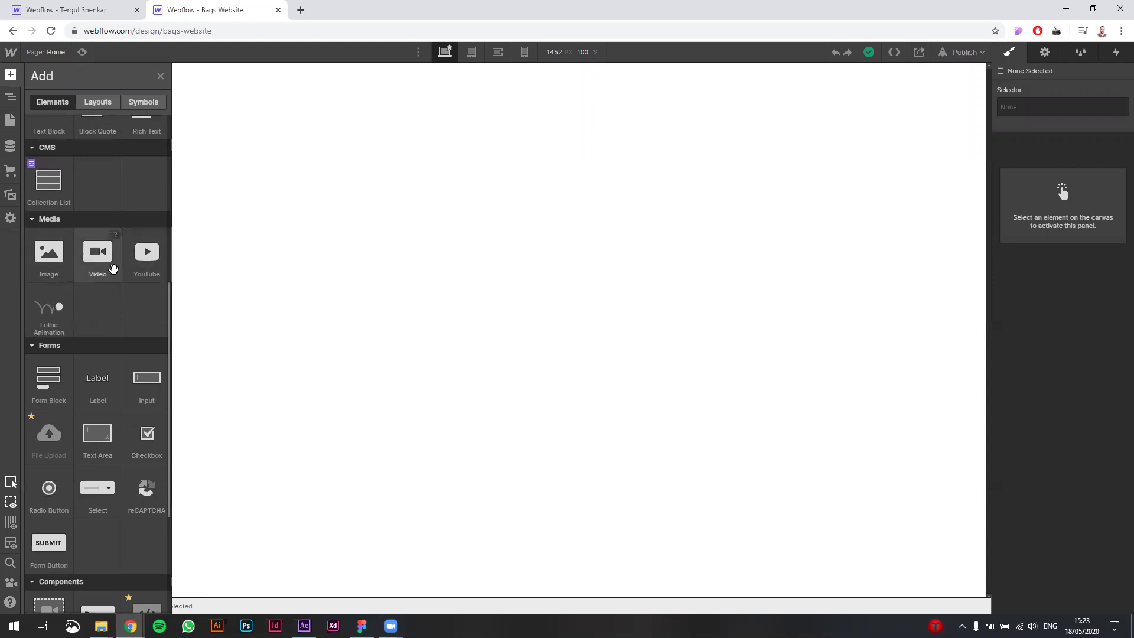
scroll(115, 270, "down", 2)
scroll(115, 277, "down", 1)
scroll(118, 359, "up", 9)
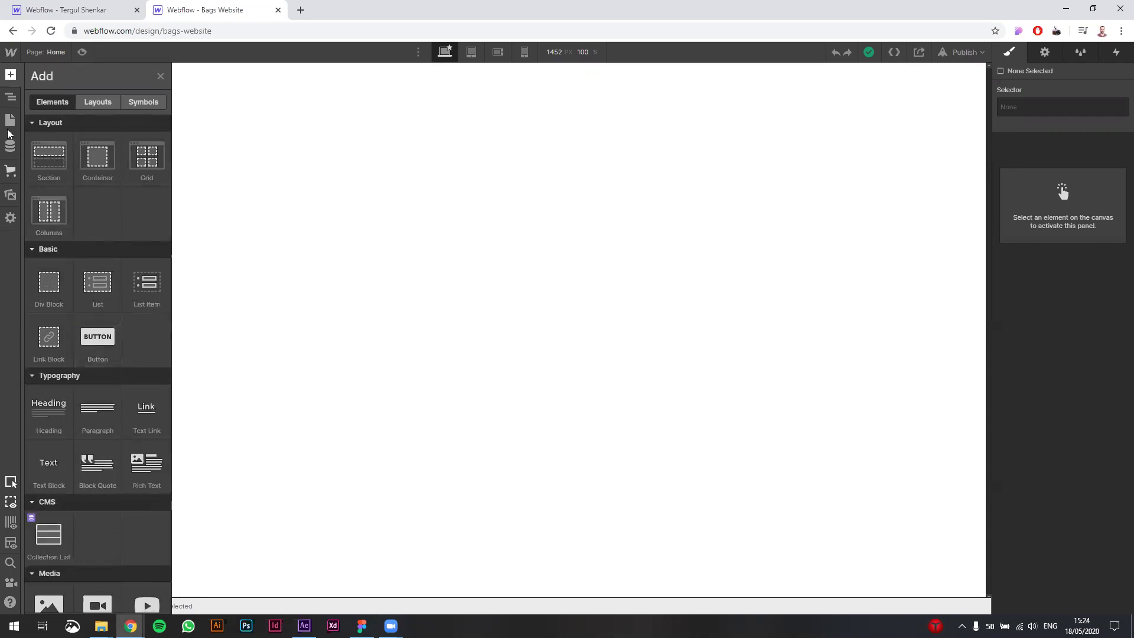
Step: Hide and show the Navigator to look at the page's element hierarchy
left_click(10, 97)
left_click(10, 98)
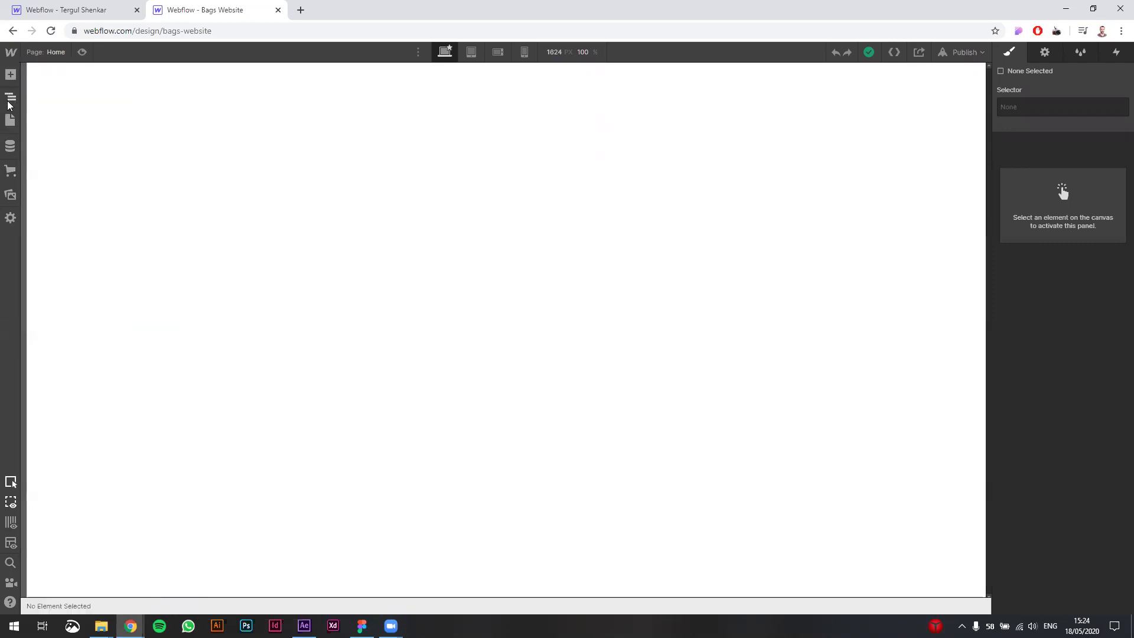
left_click(9, 98)
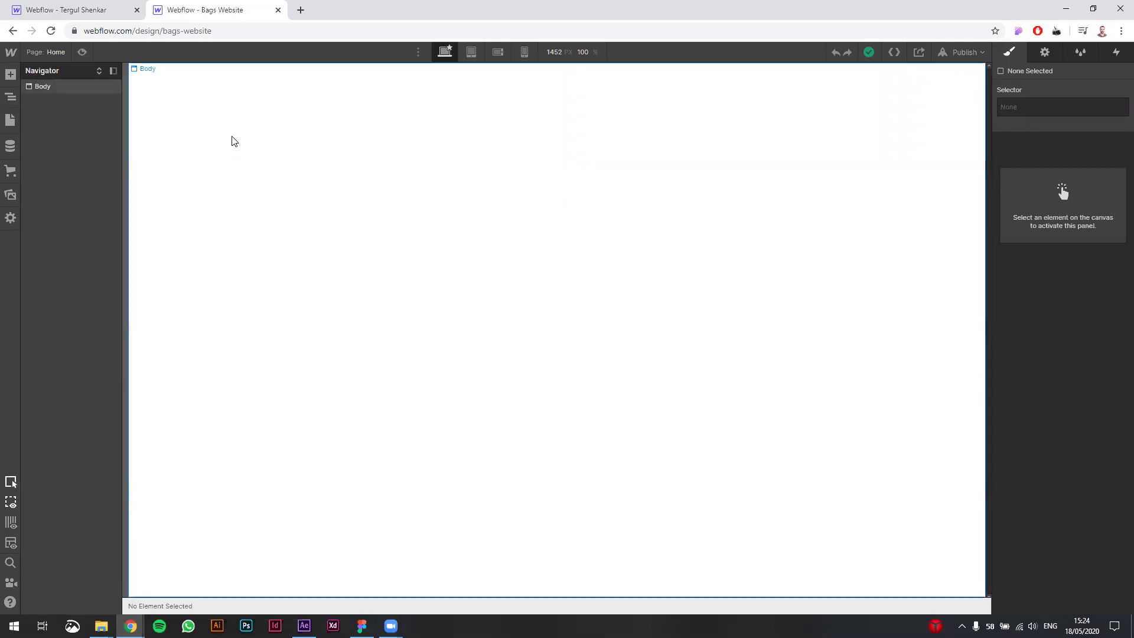
left_click(12, 100)
left_click(11, 104)
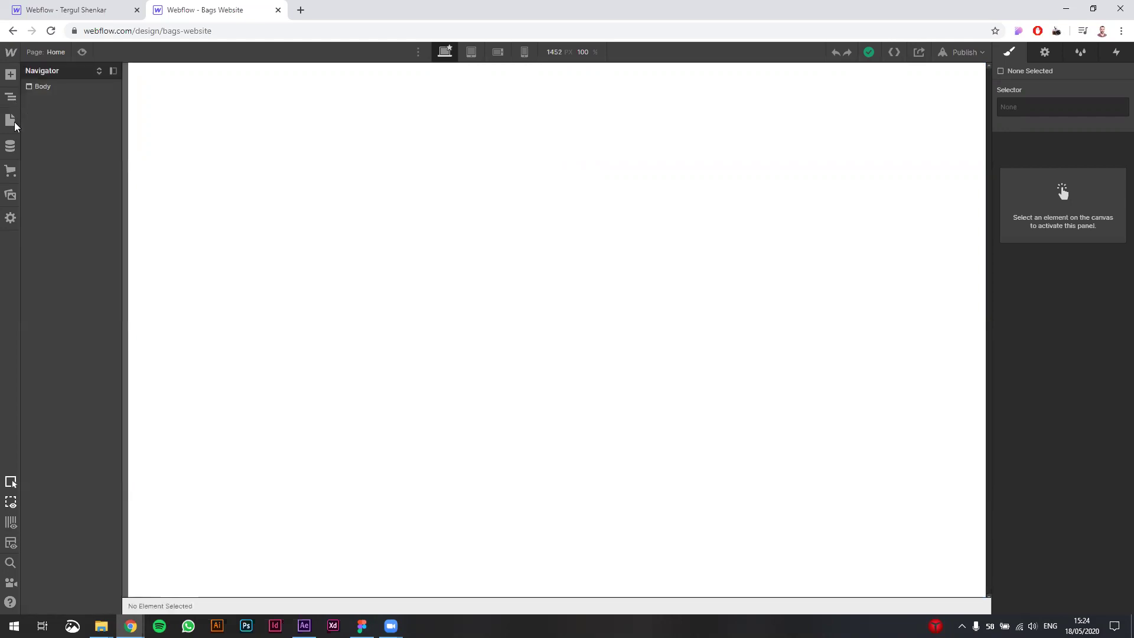
Step: Look through the project's pages, CMS collections and ecommerce setup without enabling a store, and revisit the addable elements and Navigator
left_click(10, 122)
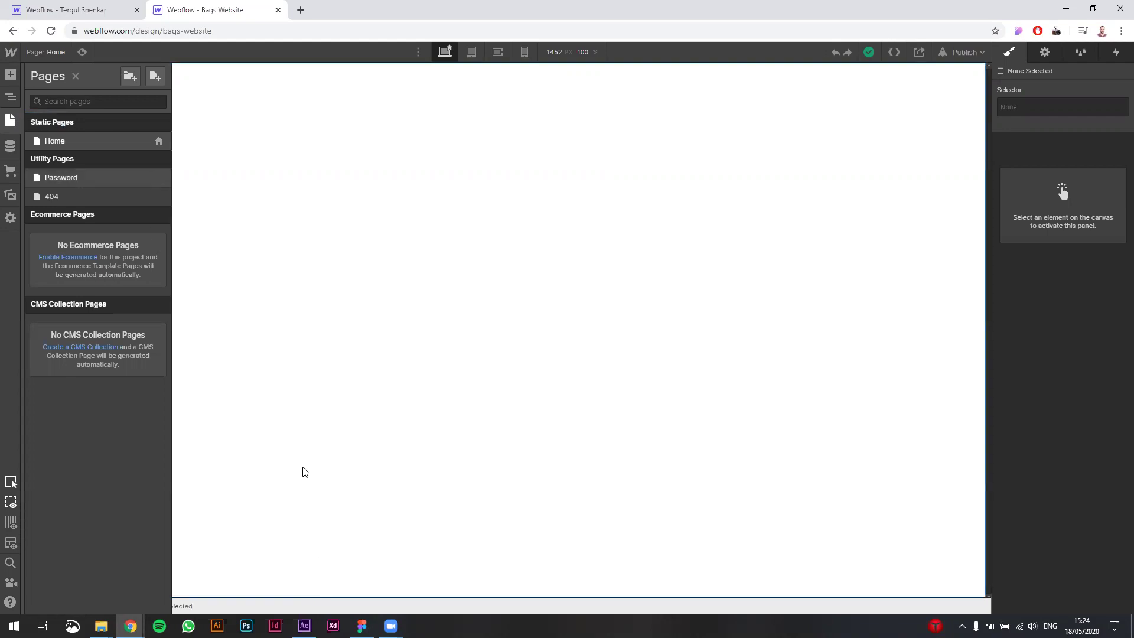
left_click(12, 153)
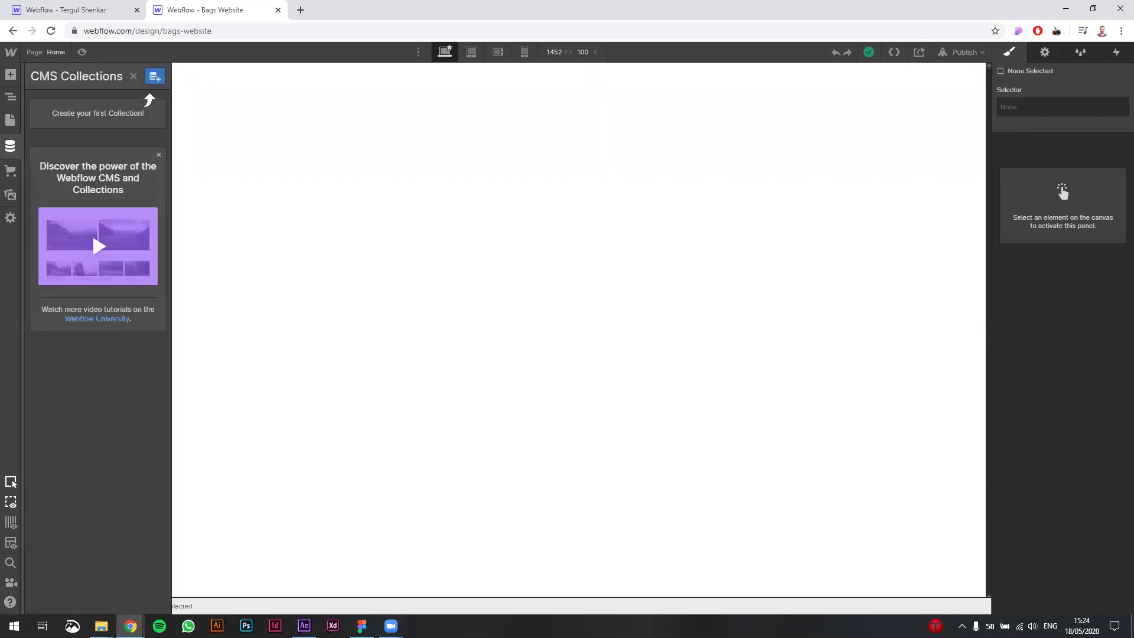
left_click(10, 148)
left_click(7, 180)
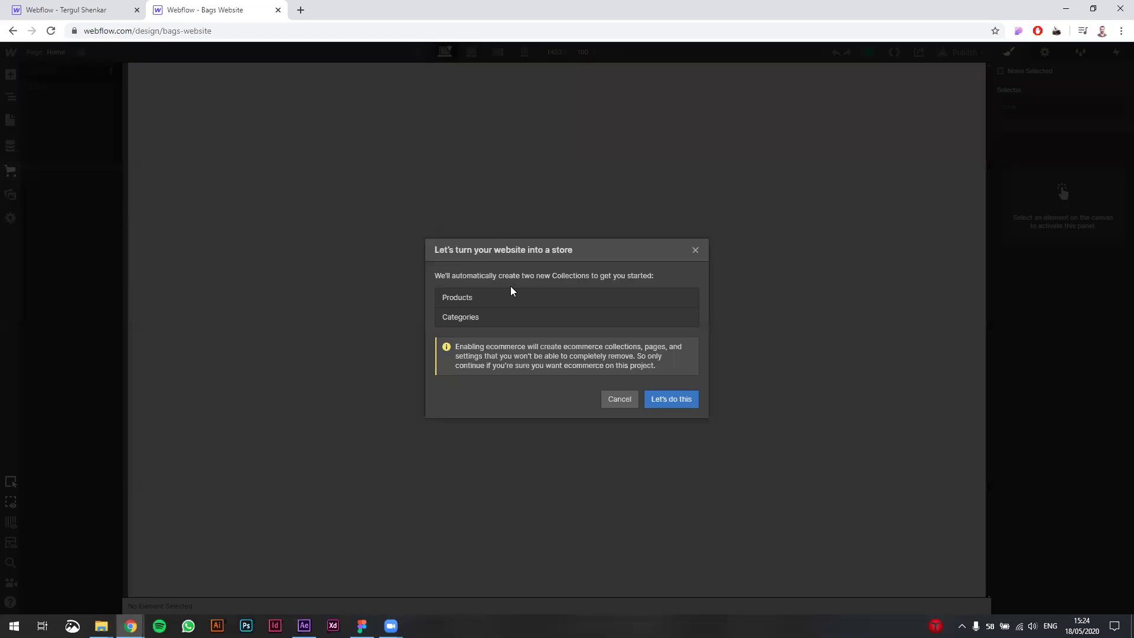
left_click(509, 222)
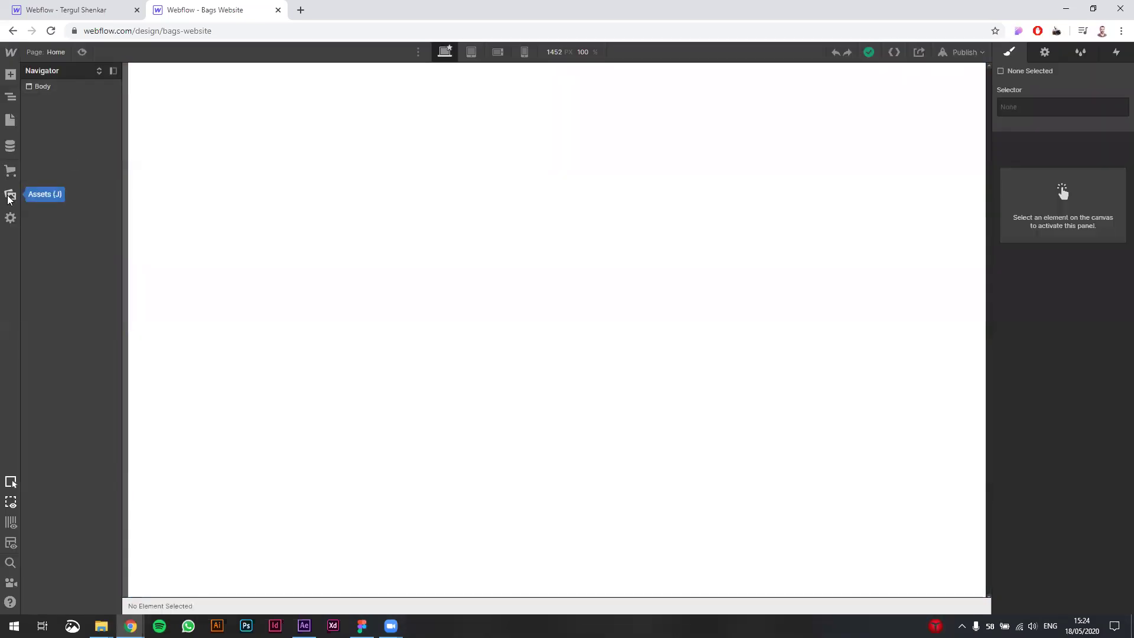
left_click(11, 75)
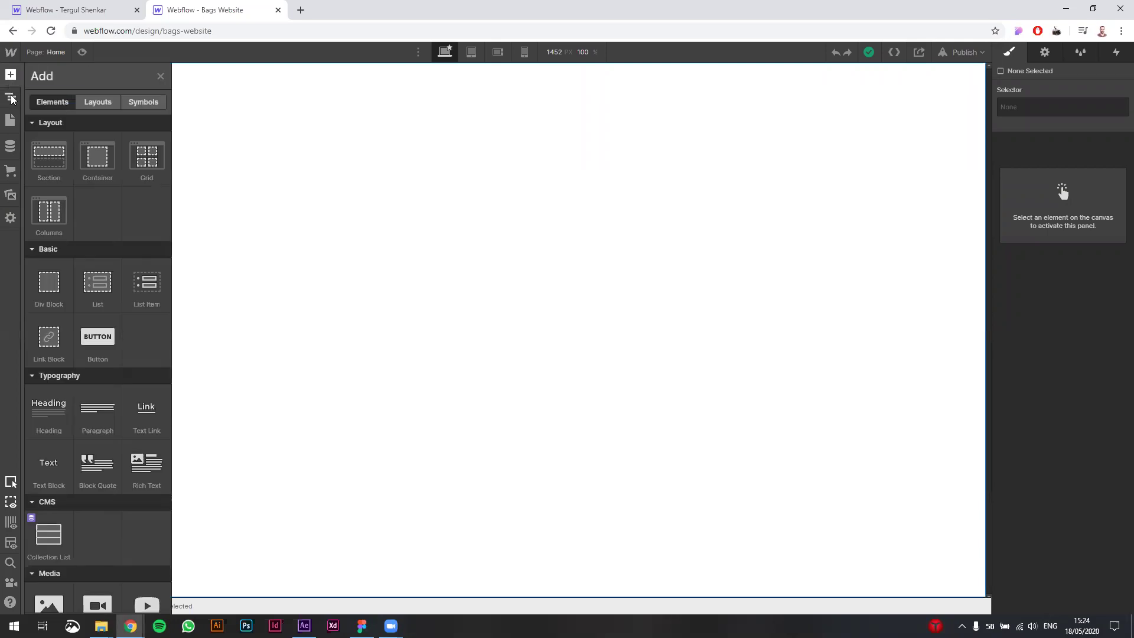
left_click(10, 98)
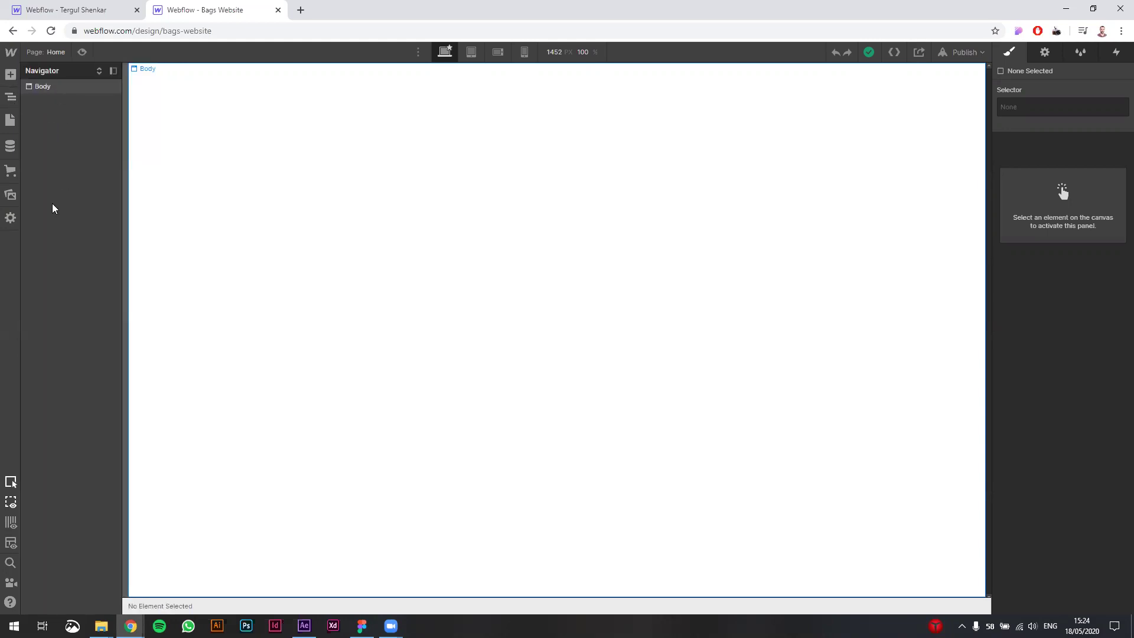
Step: Upload bag.jpg, bag.svg and Logo.svg from the Webflow images folder to the project assets
left_click(12, 196)
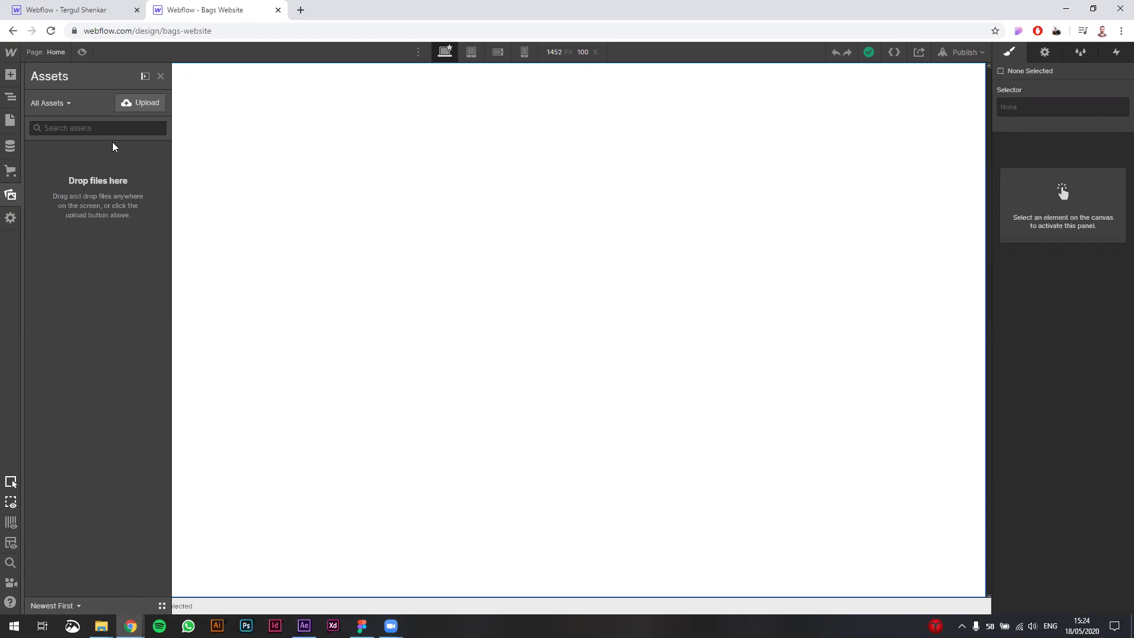
left_click(138, 104)
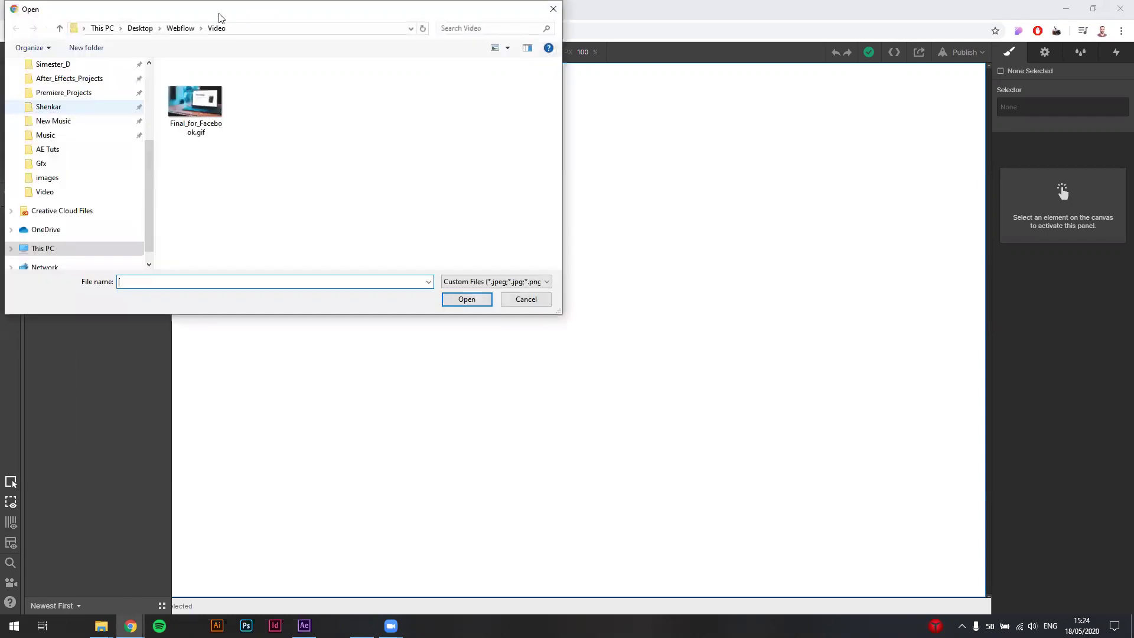
left_click(293, 114)
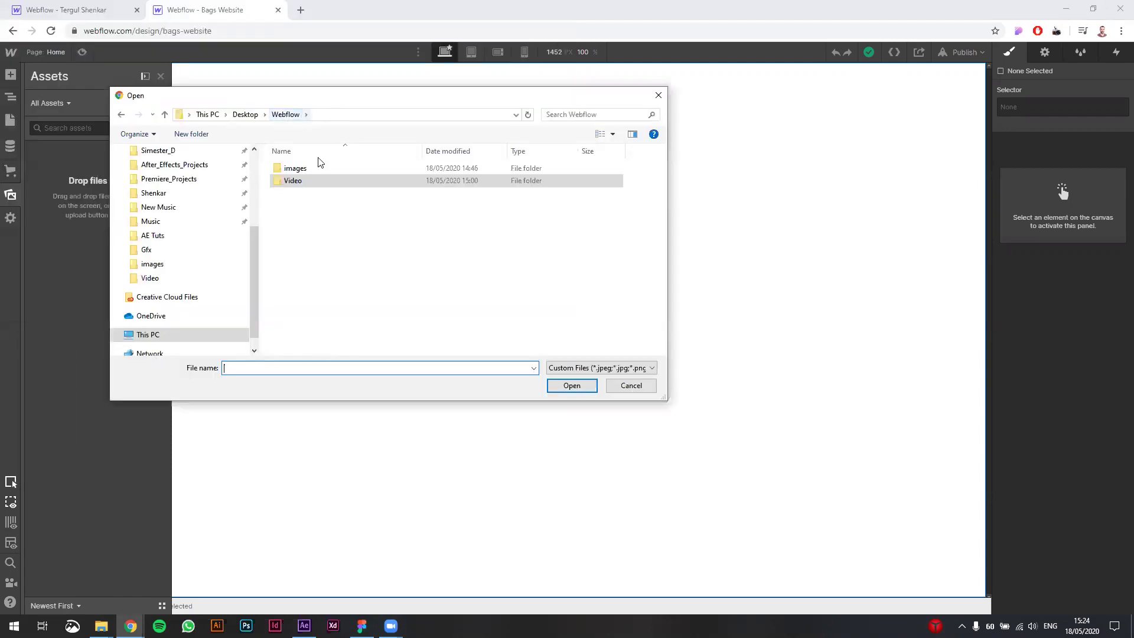
left_click(307, 171)
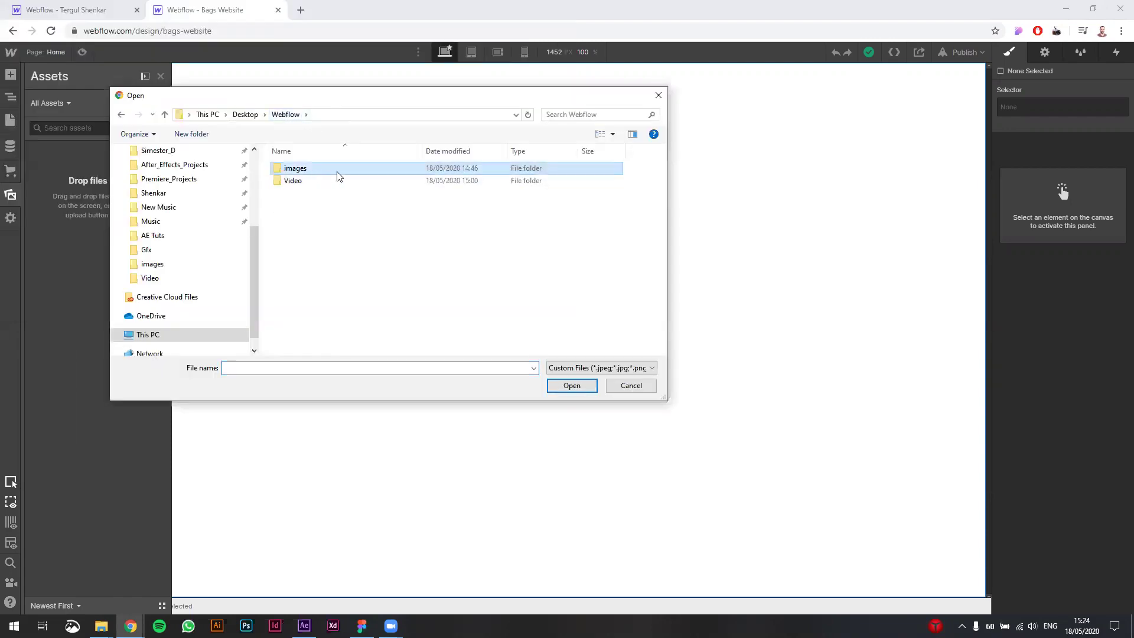
double_click(295, 168)
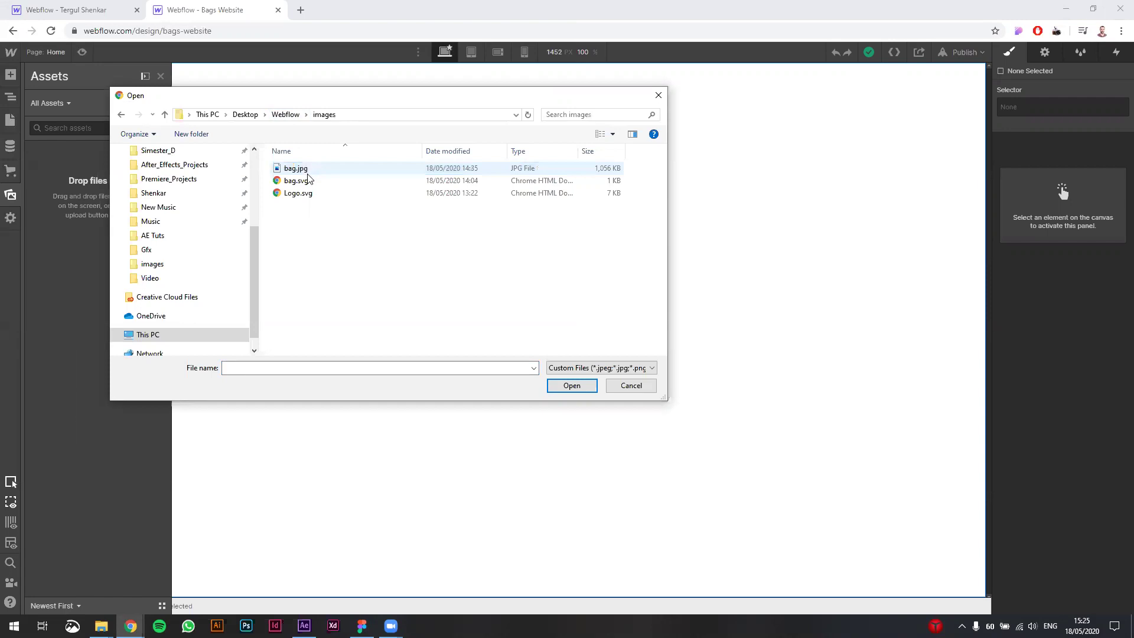
left_click_drag(288, 239, 324, 109)
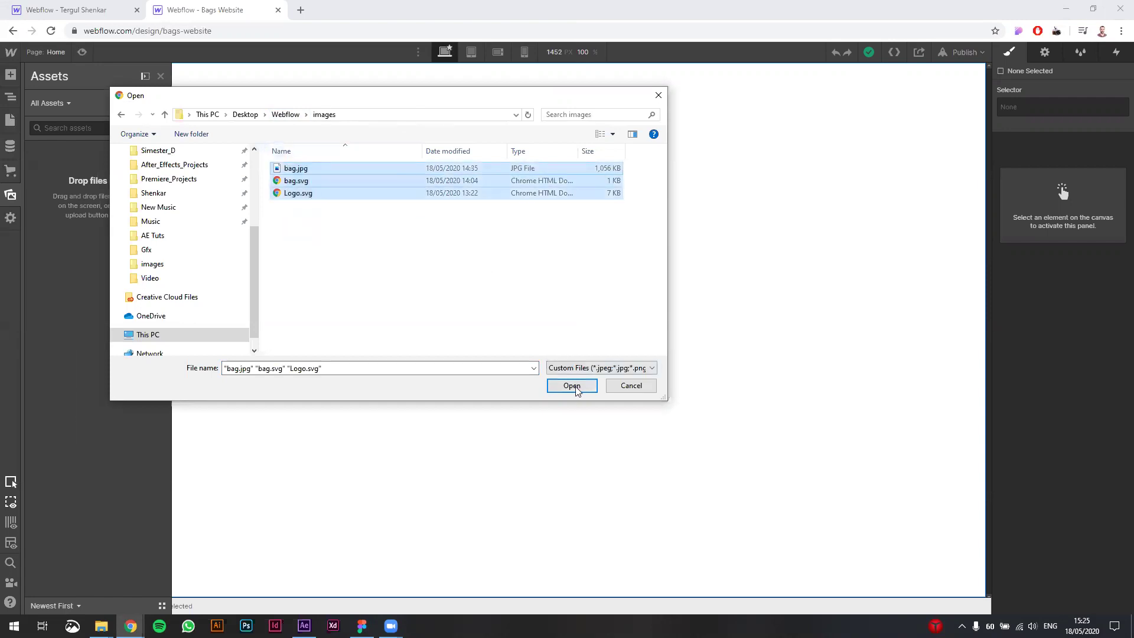
left_click(573, 387)
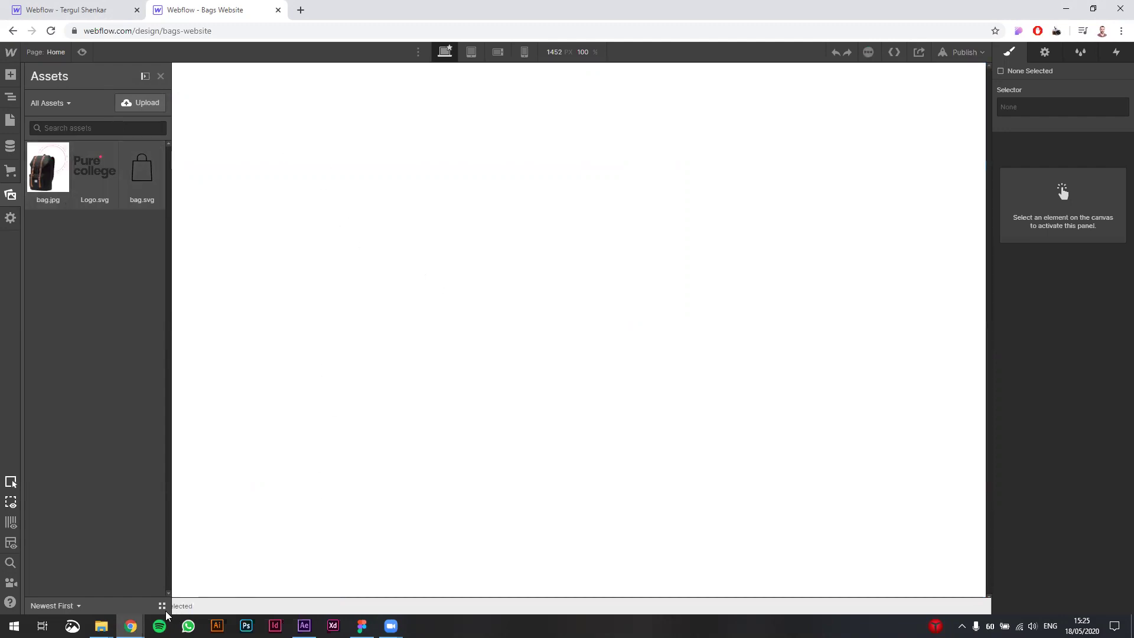
Step: Switch to the Bags Website - 2.0 design in Figma and float its window over Webflow
left_click(361, 625)
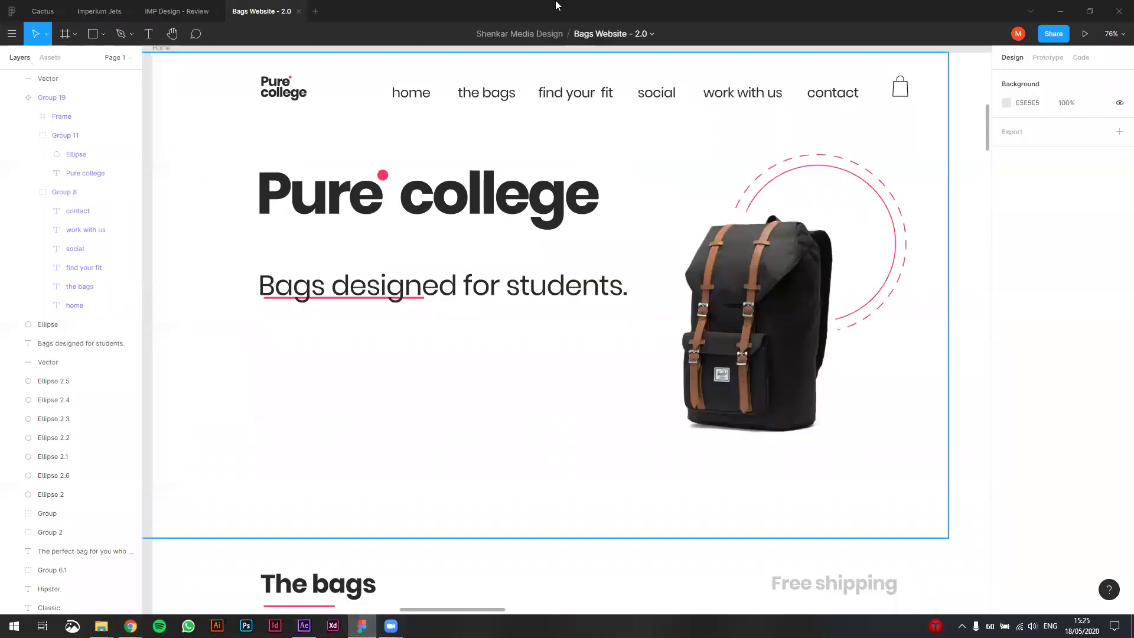
double_click(557, 35)
left_click_drag(557, 34, 513, 86)
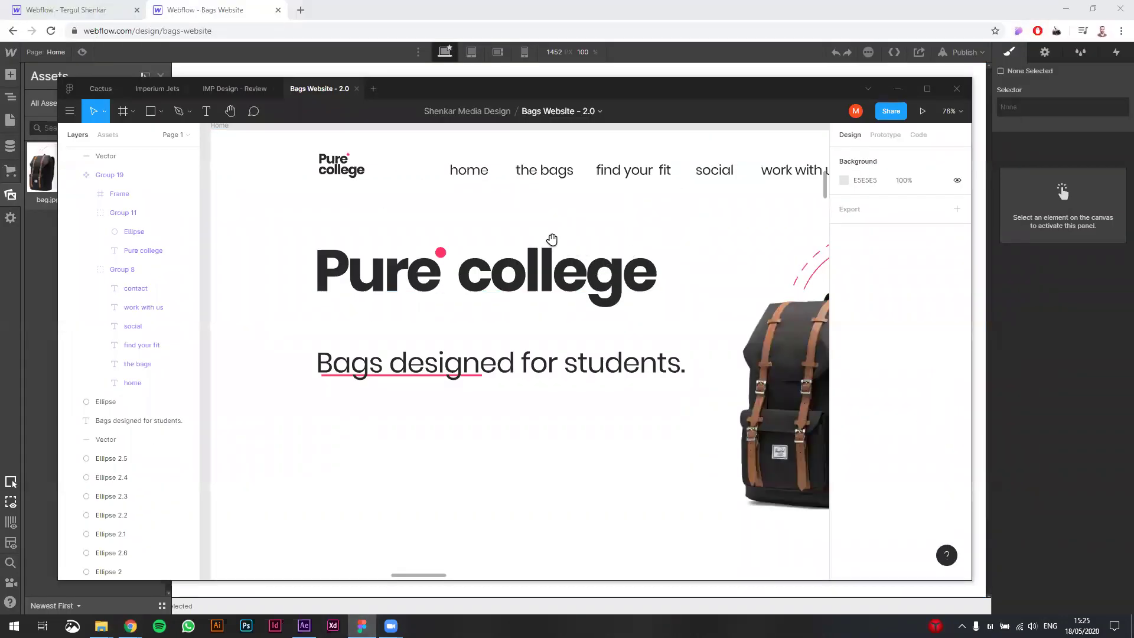
Step: Examine the navigation bar and hero section of the Home frame, with its logo, heading and backpack image
scroll(551, 239, "down", 4)
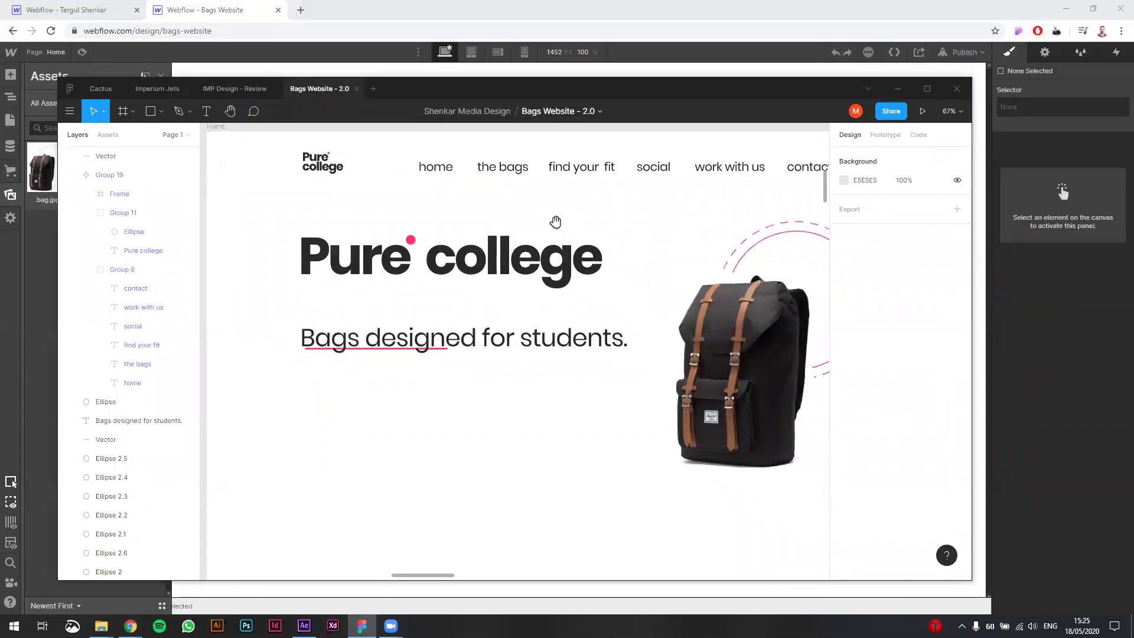
scroll(555, 222, "down", 5)
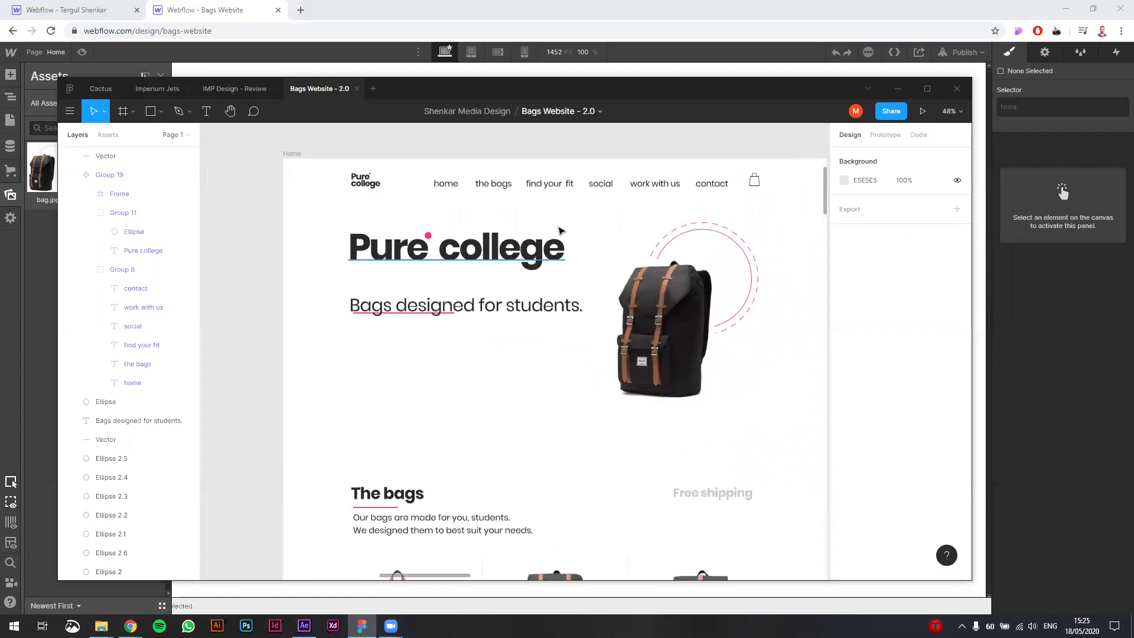
scroll(532, 216, "right", 2)
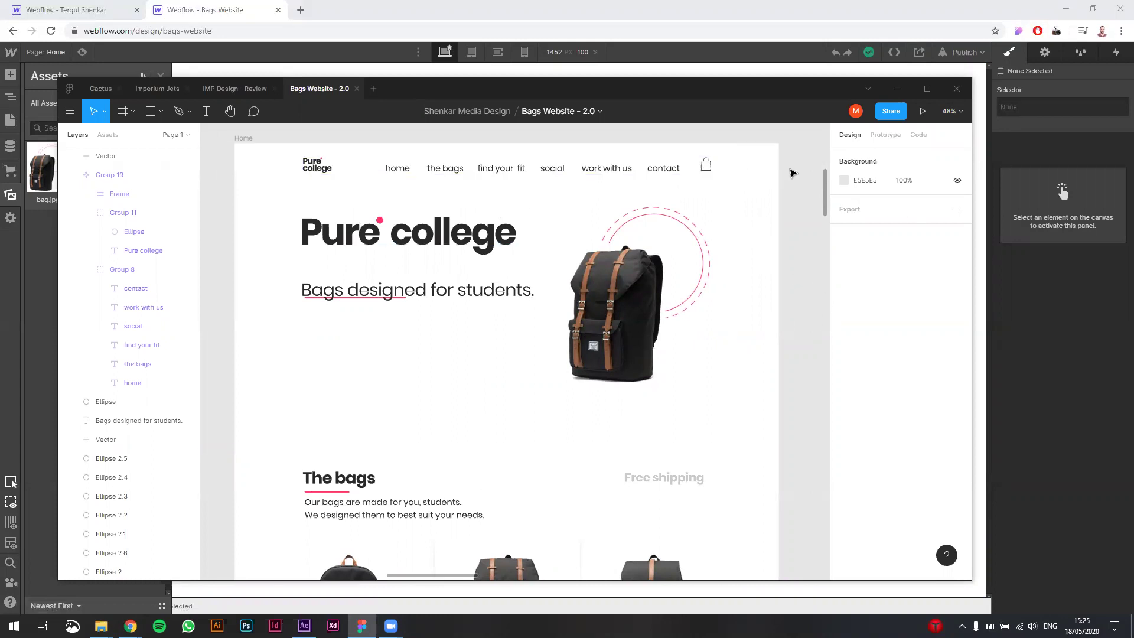
scroll(648, 198, "up", 2)
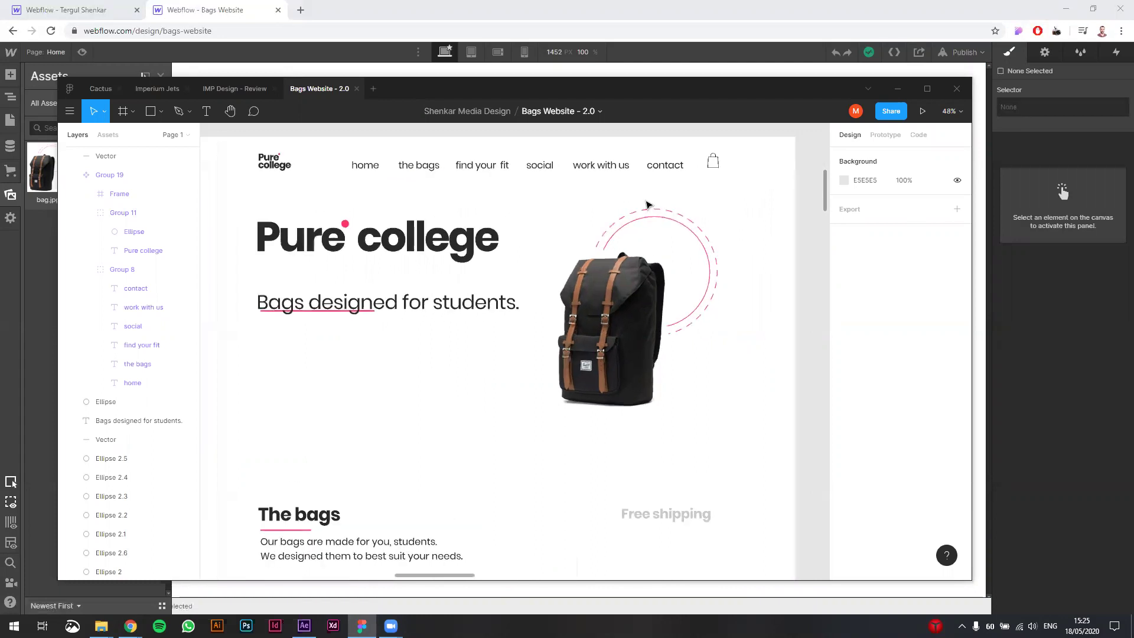
scroll(648, 205, "up", 3)
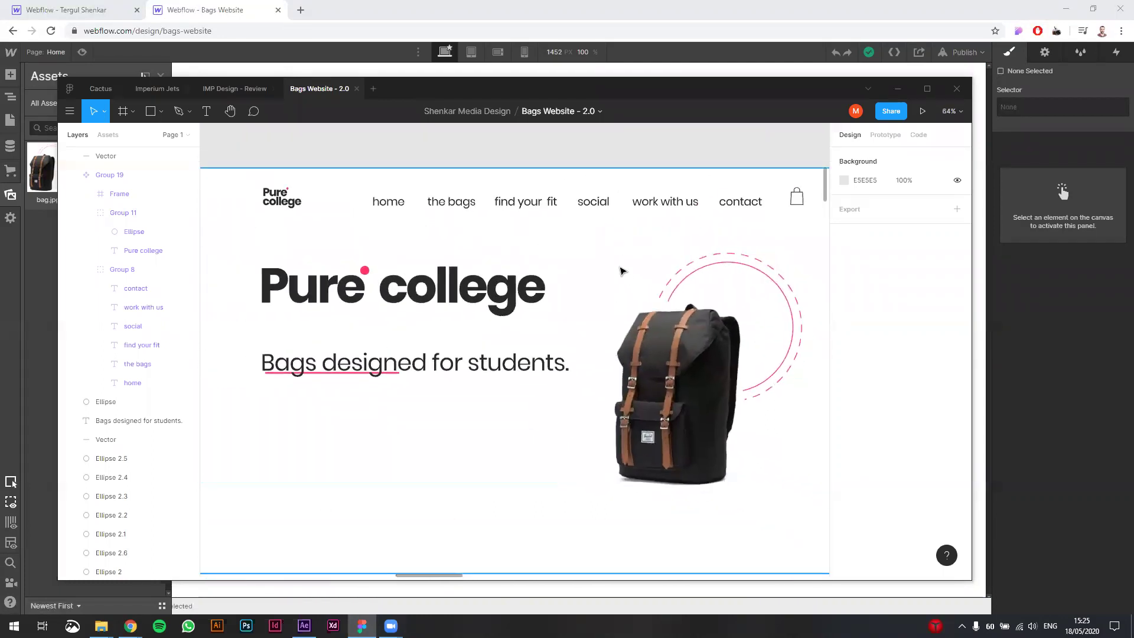
scroll(622, 271, "down", 1)
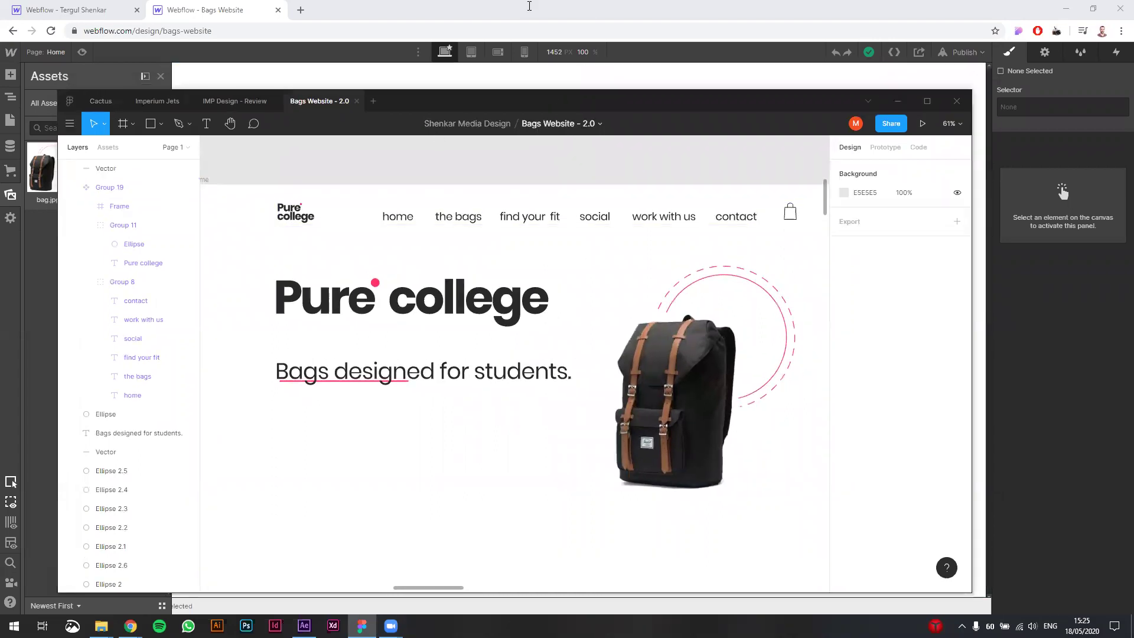
scroll(538, 194, "down", 3)
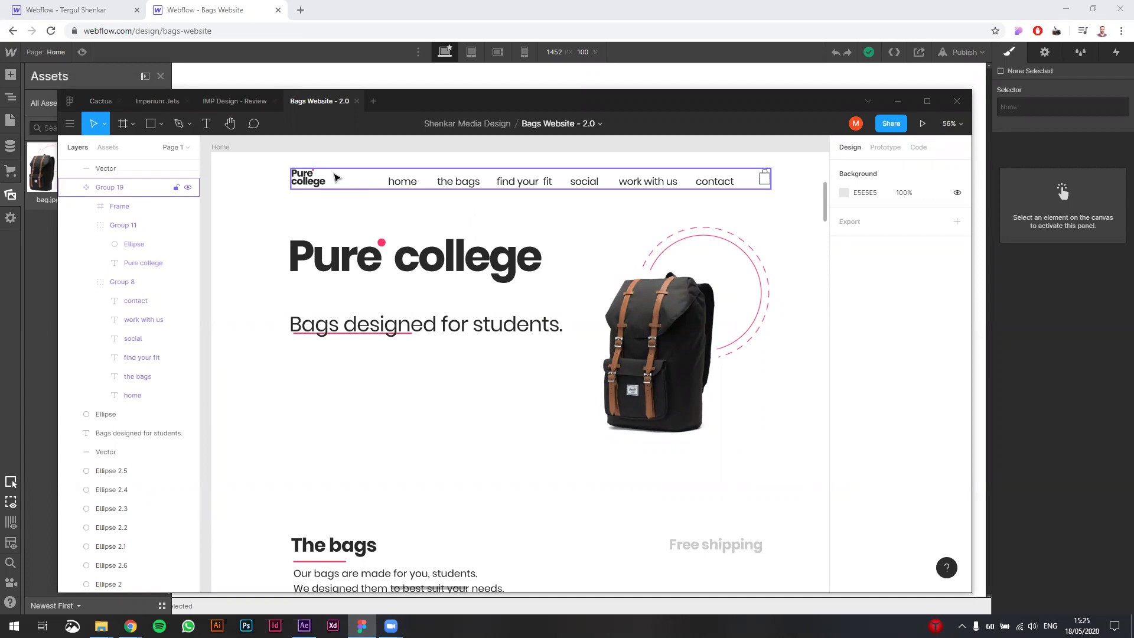
scroll(347, 210, "down", 2)
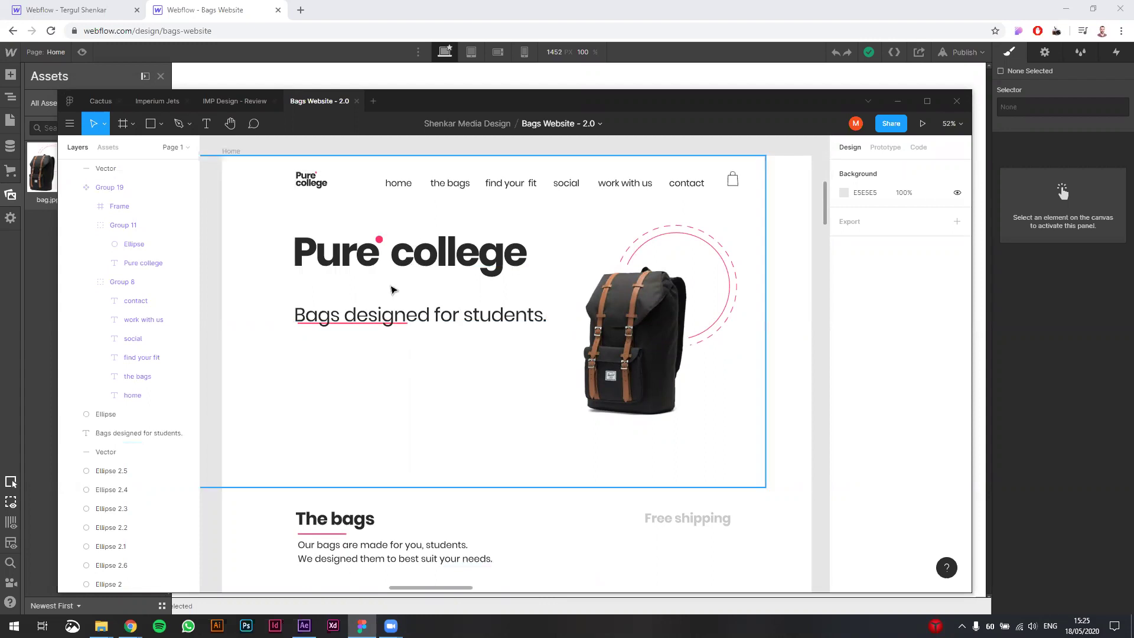
Step: Show the rulers and guides over the Home frame, remove the middle vertical guide, and clear the selection
key("shift+r")
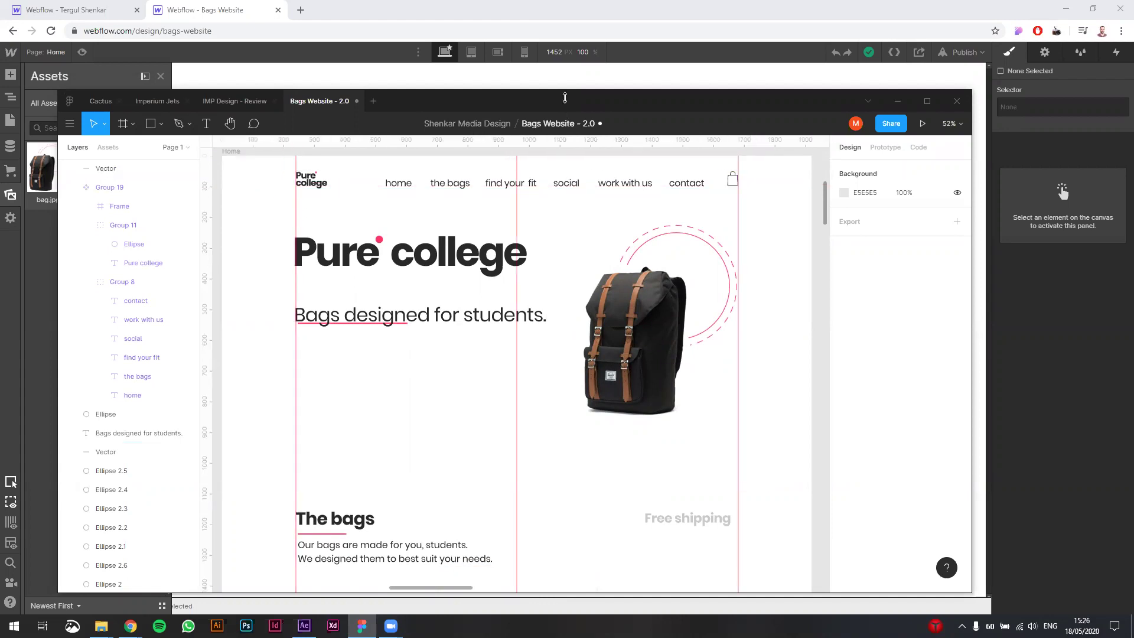
key("ctrl+a")
left_click_drag(744, 217, 946, 236)
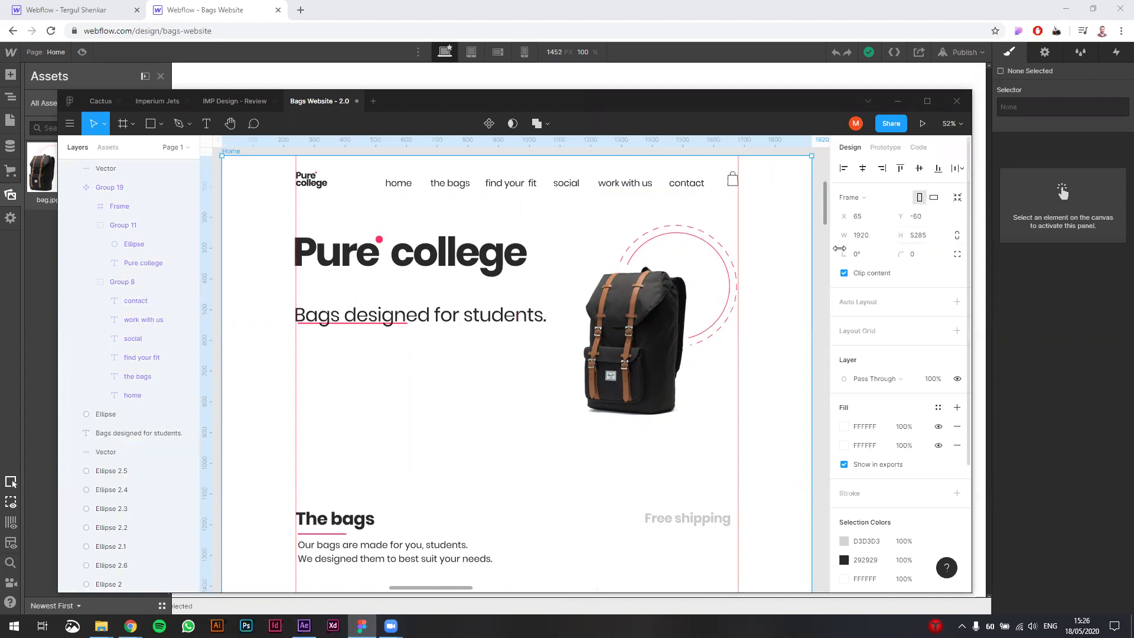
left_click(299, 187)
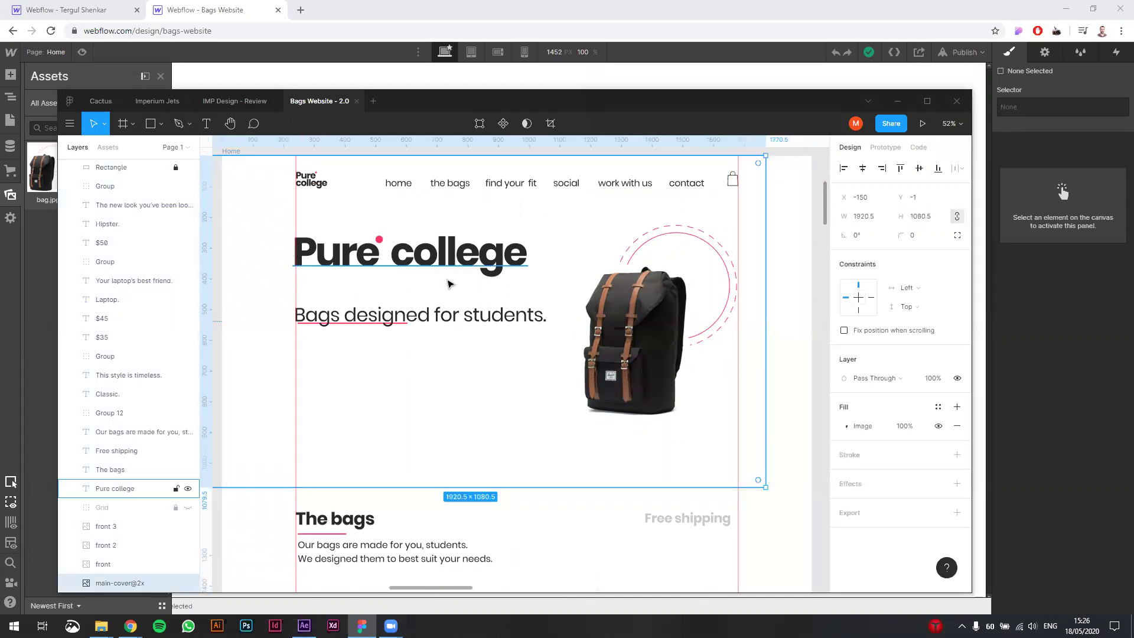
left_click(770, 538)
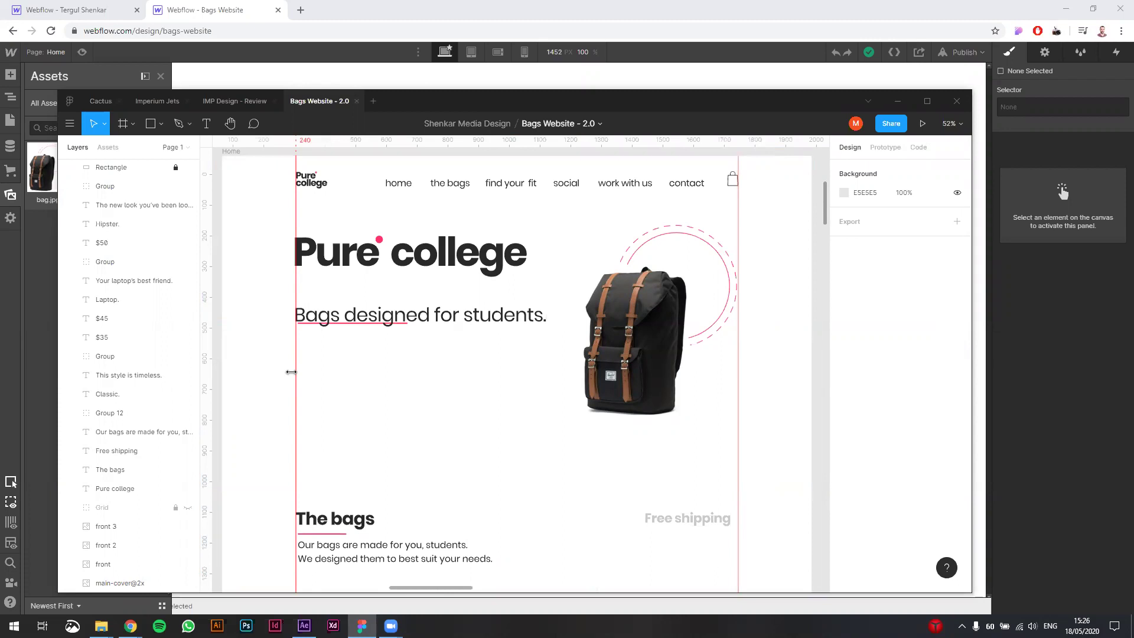
Step: Examine how the content of each section in the Home design lines up with the two side guides
scroll(292, 368, "down", 6)
scroll(297, 350, "down", 6)
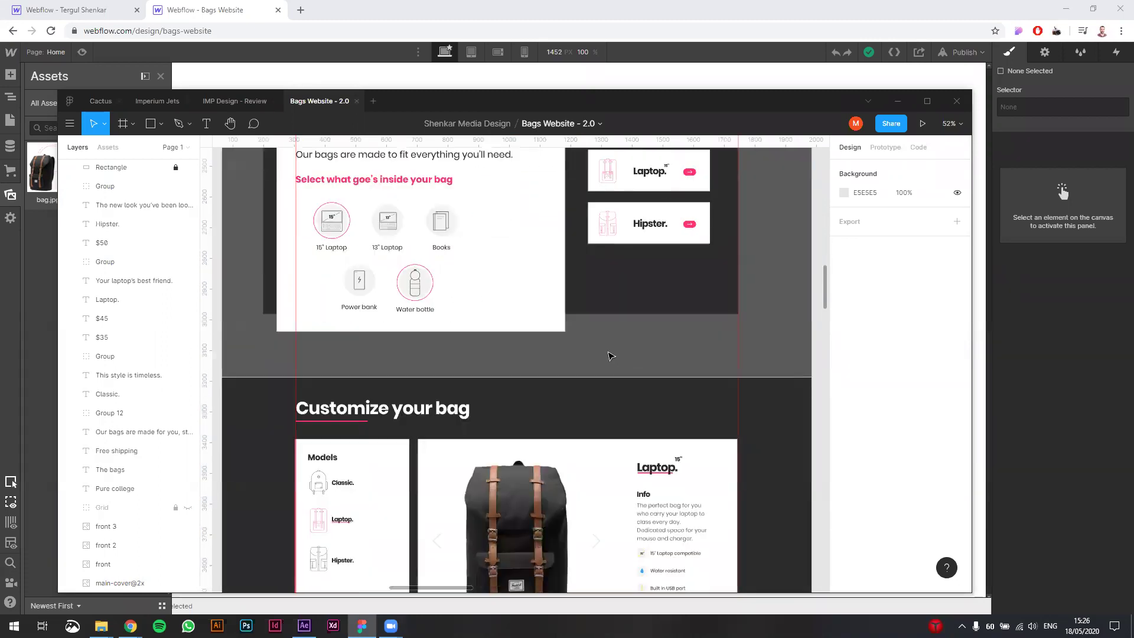
scroll(610, 352, "up", 3)
scroll(281, 358, "up", 6)
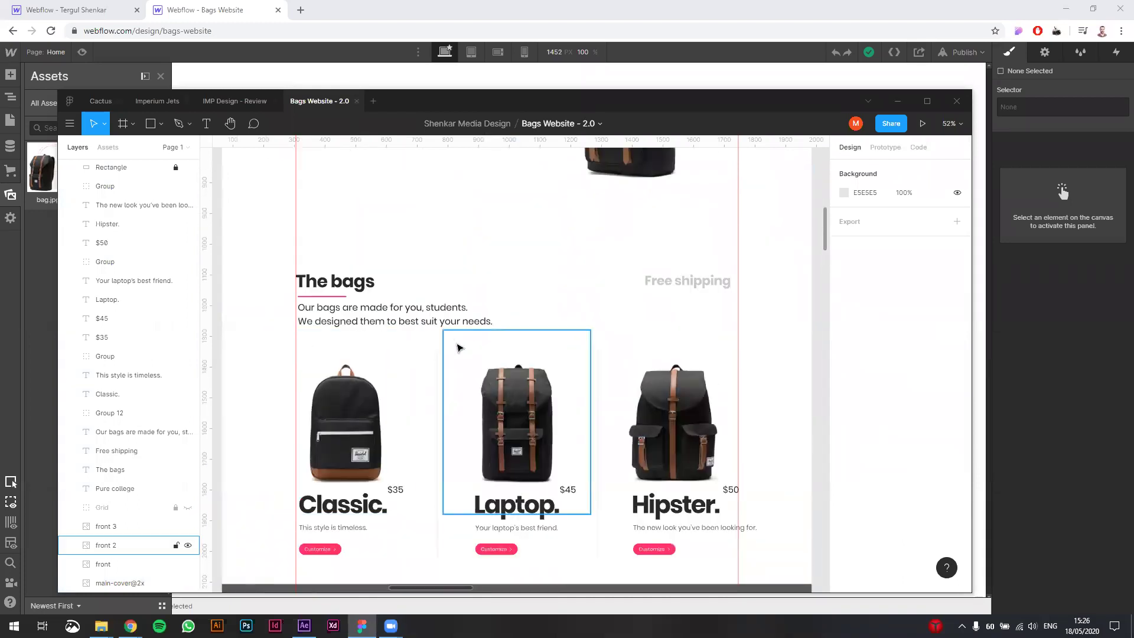
scroll(434, 353, "down", 8)
scroll(414, 355, "down", 3)
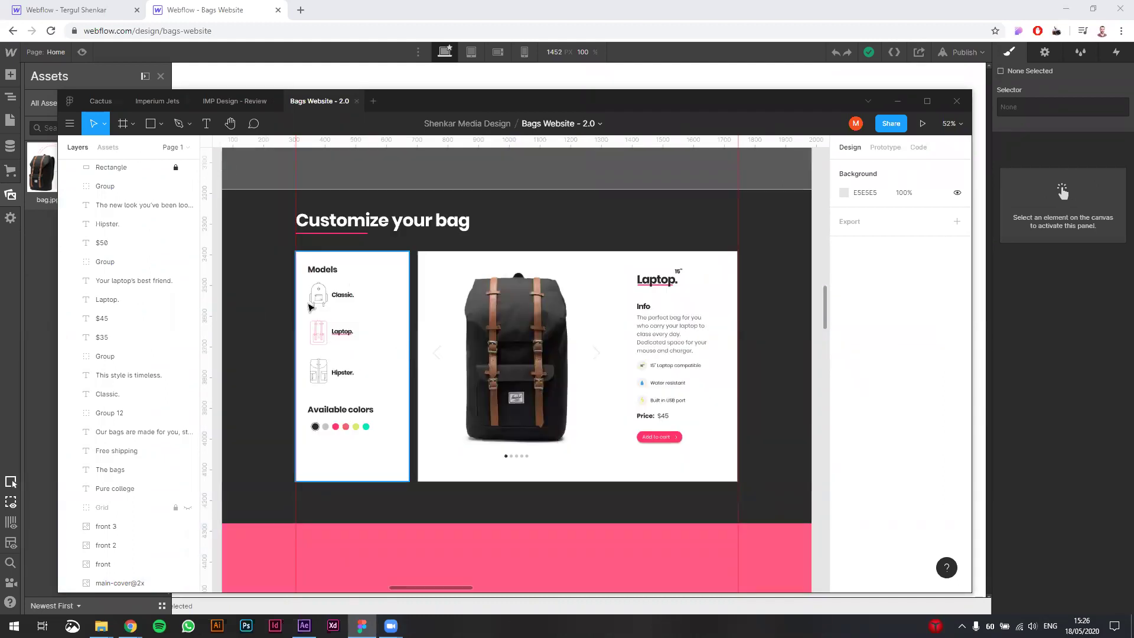
scroll(671, 340, "down", 5)
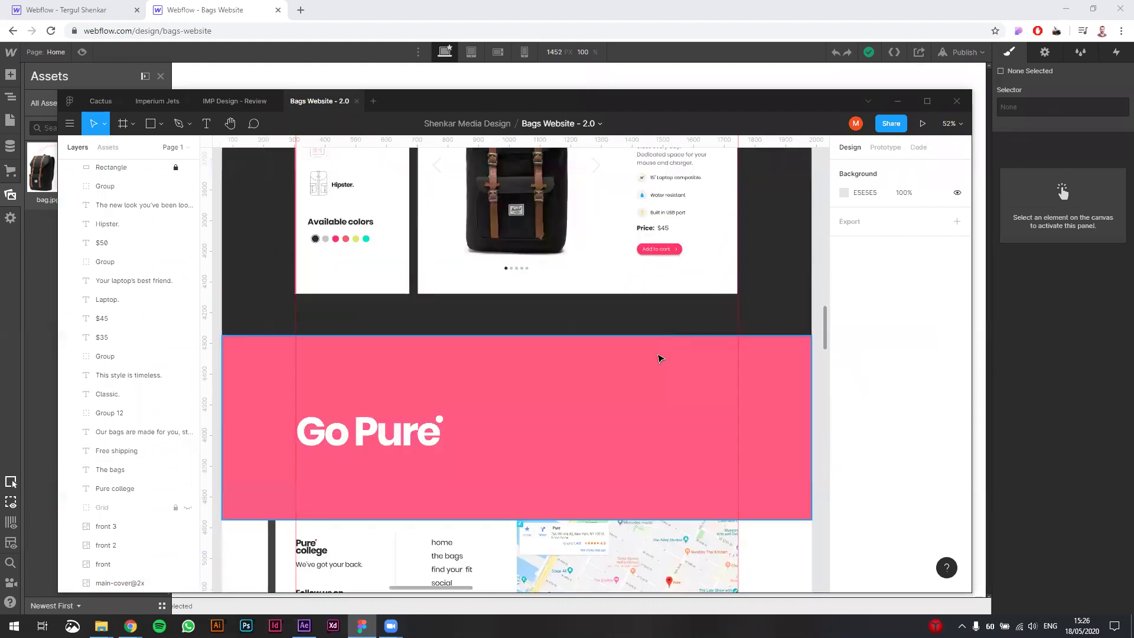
scroll(618, 385, "up", 10)
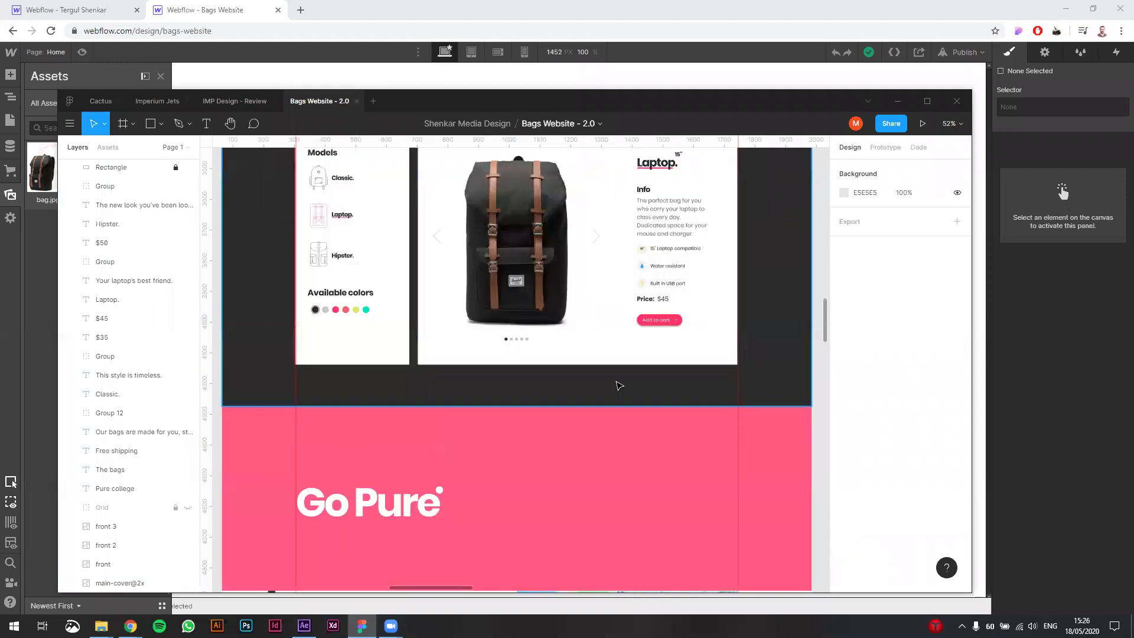
scroll(645, 371, "up", 6)
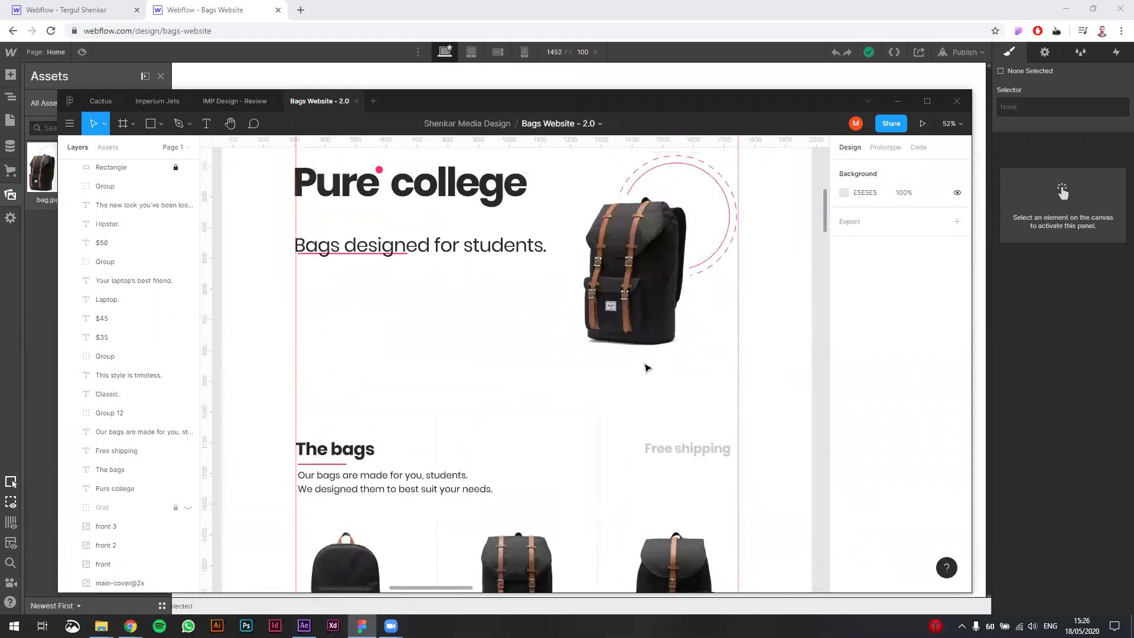
scroll(683, 375, "down", 1)
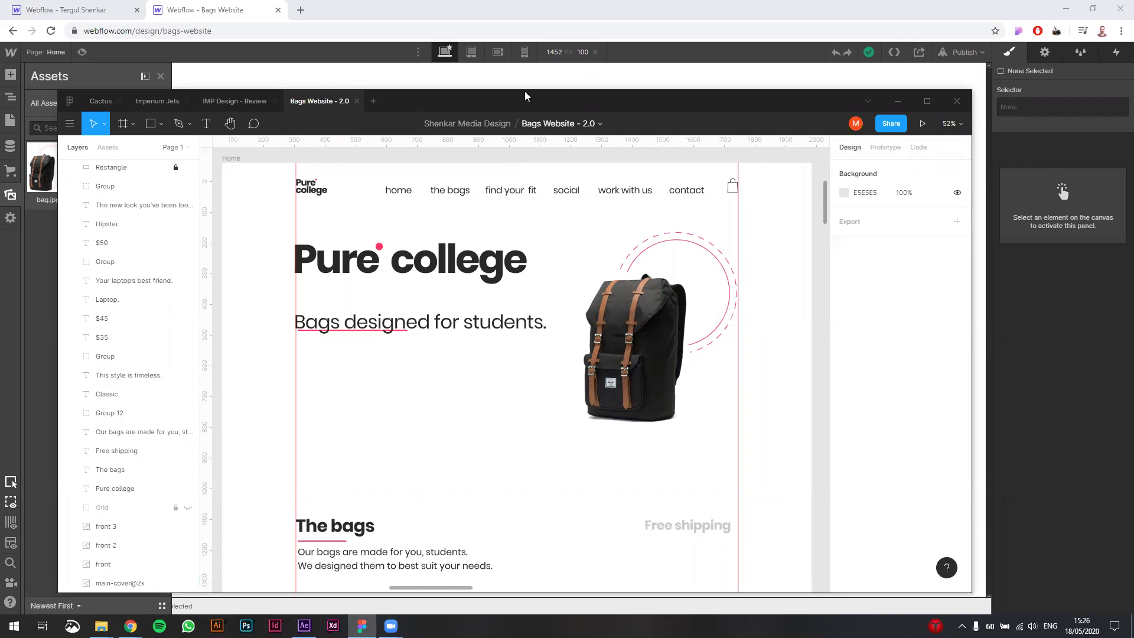
left_click_drag(524, 90, 533, 94)
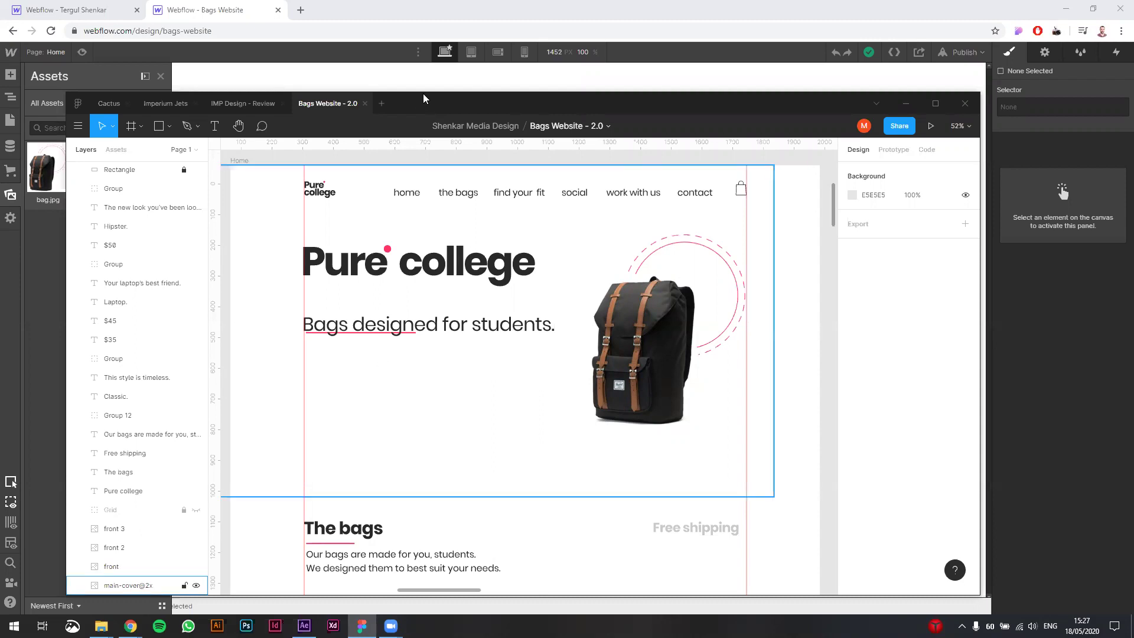
left_click_drag(423, 94, 421, 91)
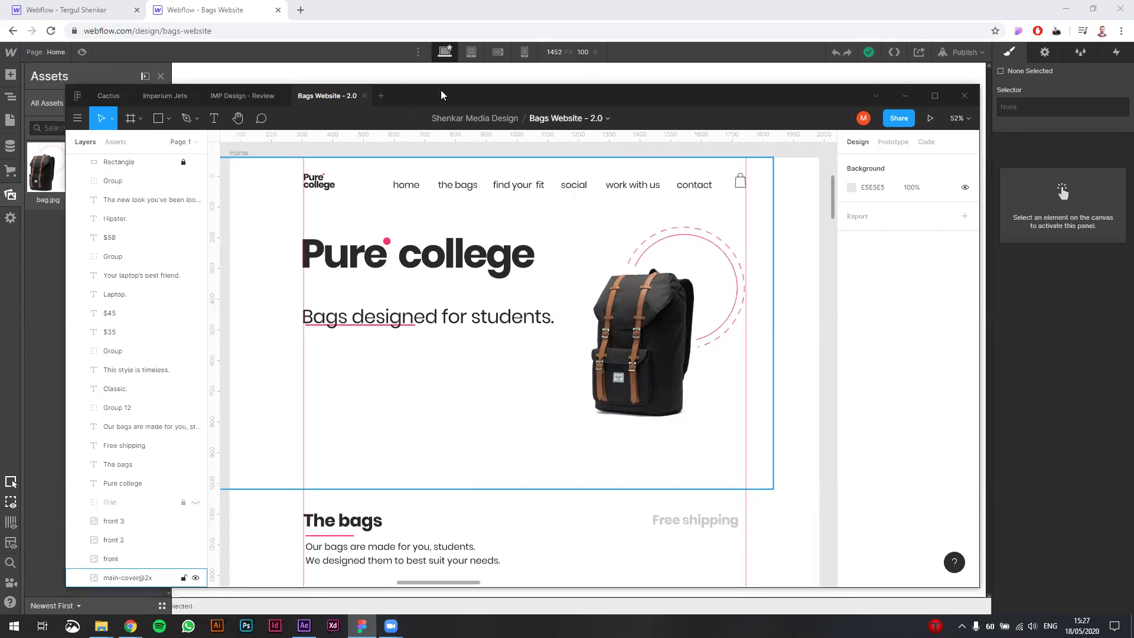
left_click_drag(452, 90, 453, 92)
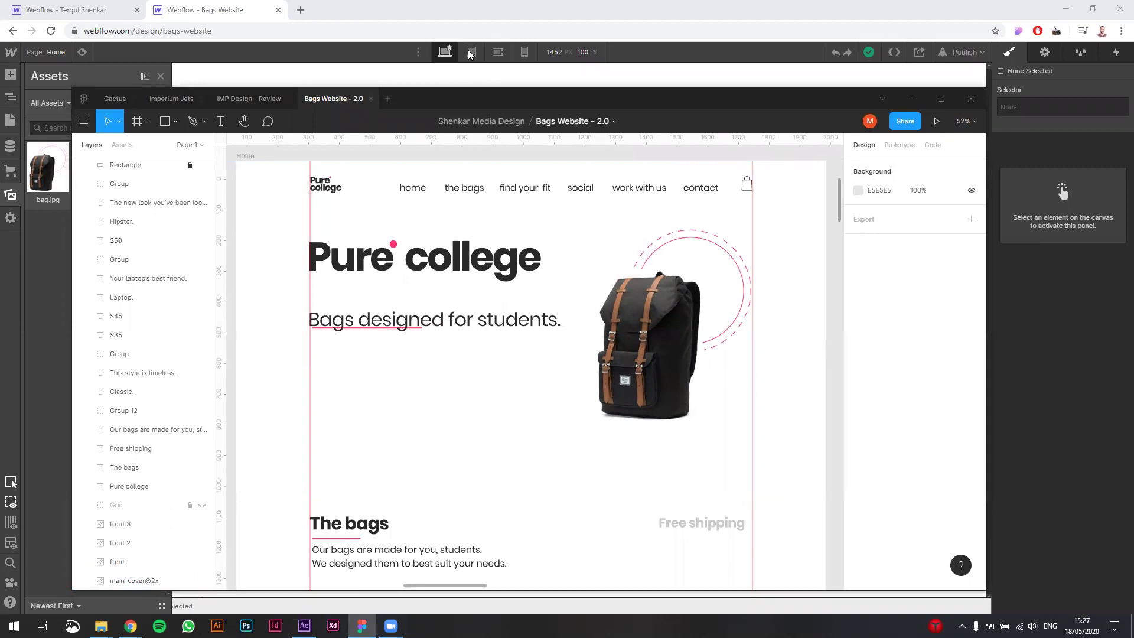
mouse_move(479, 102)
left_mouse_down()
mouse_move(491, 105)
mouse_move(470, 102)
left_mouse_up()
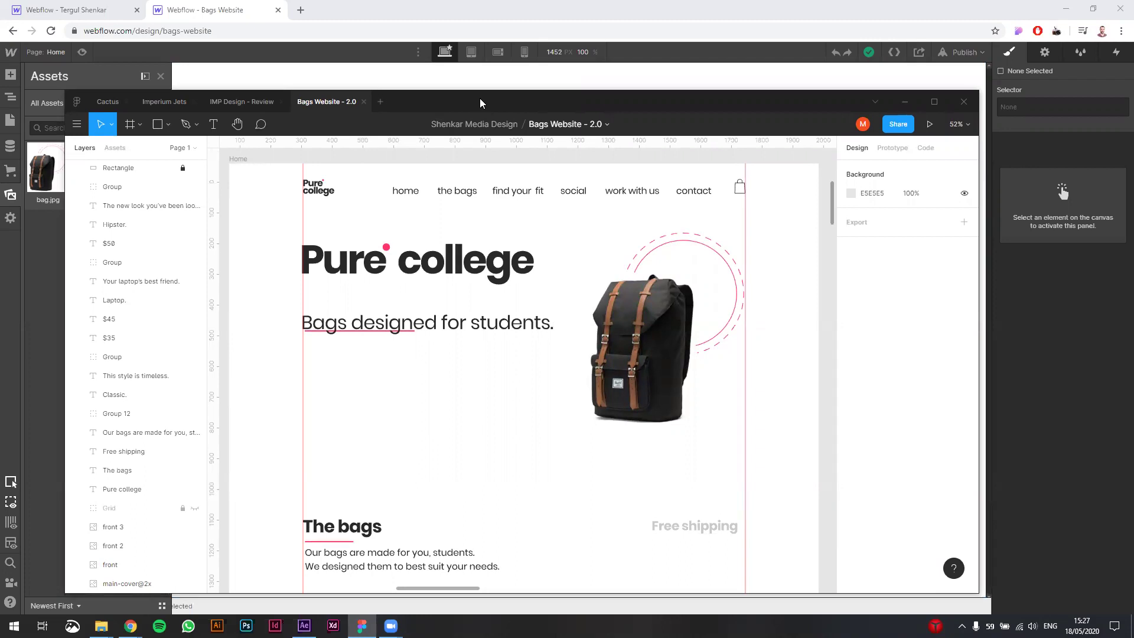
left_click_drag(480, 99, 485, 100)
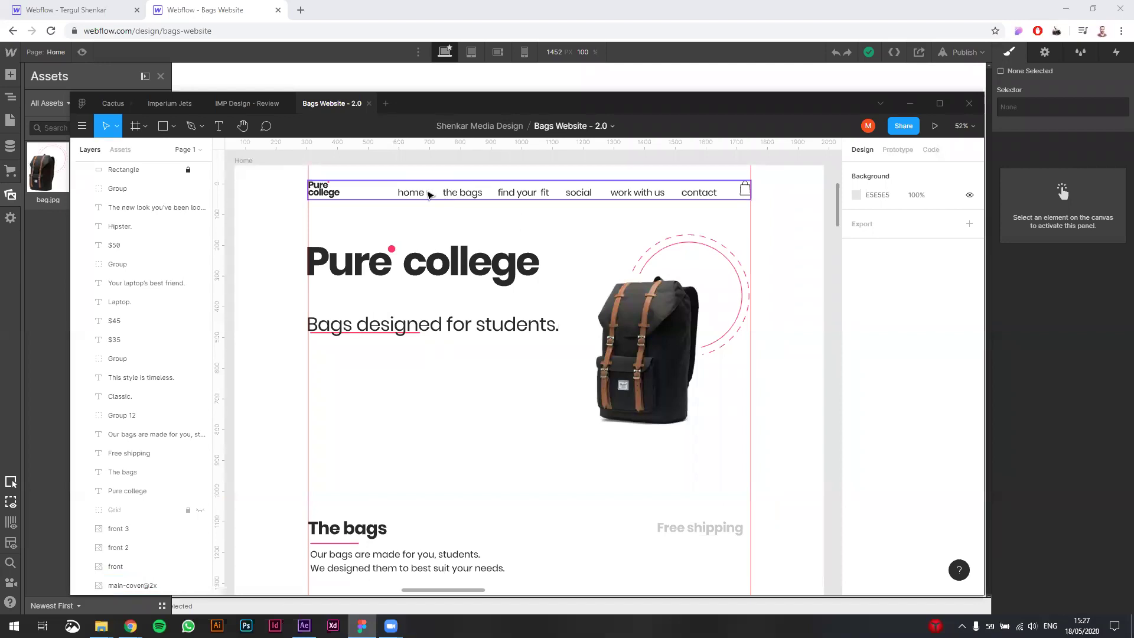
Step: Select the navigation bar group in the Home frame and examine its width and position between the two side guides
left_click(429, 195)
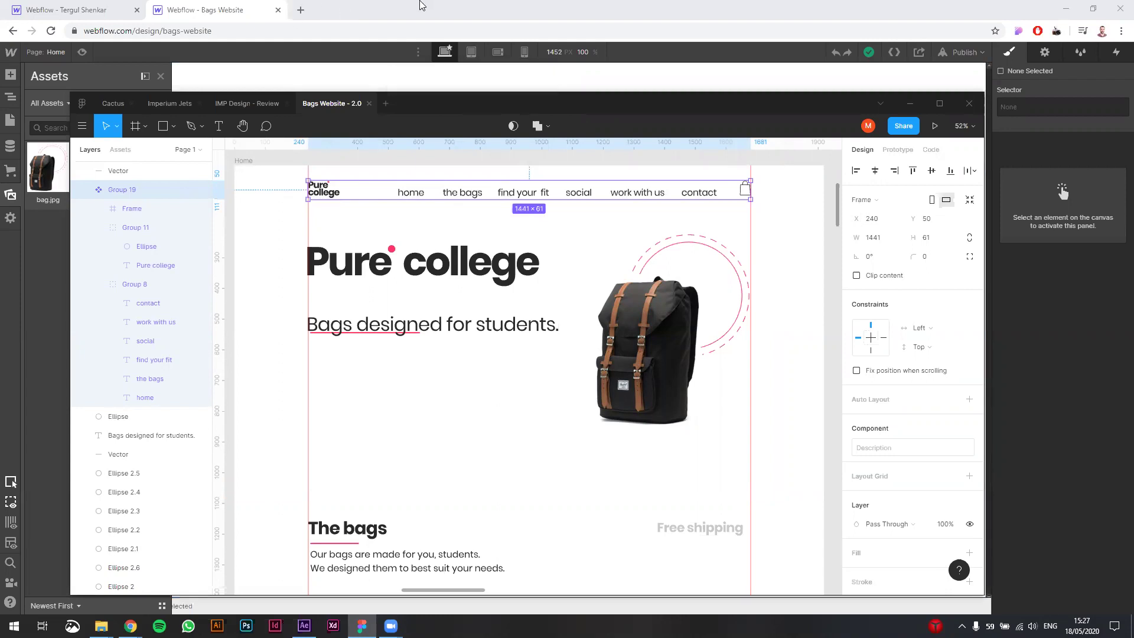
left_click(269, 162)
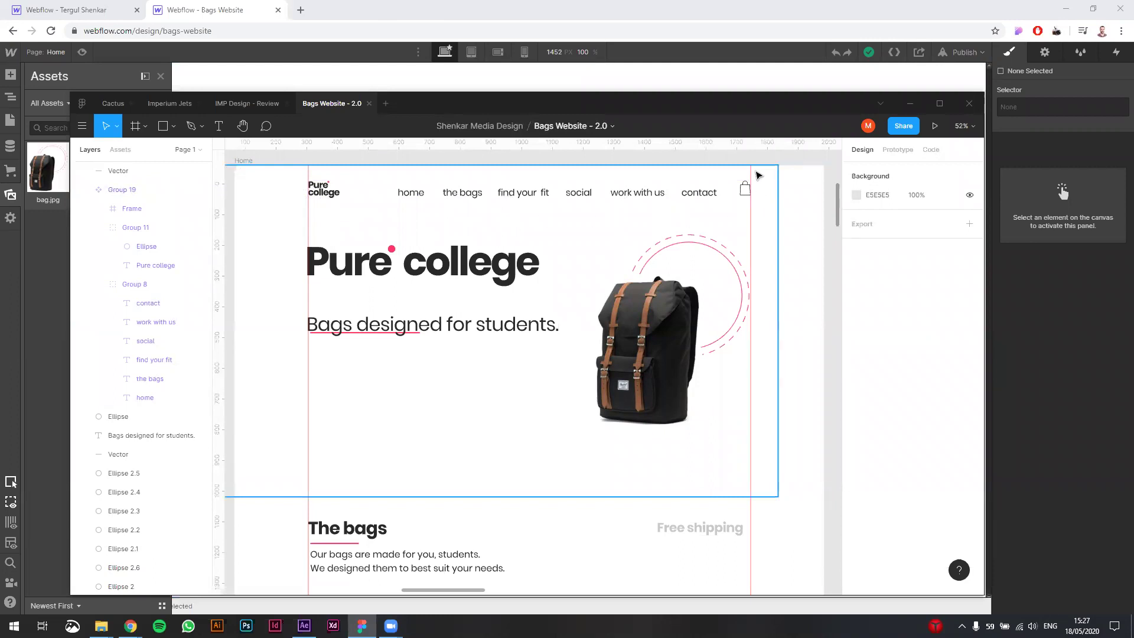
left_click(734, 184)
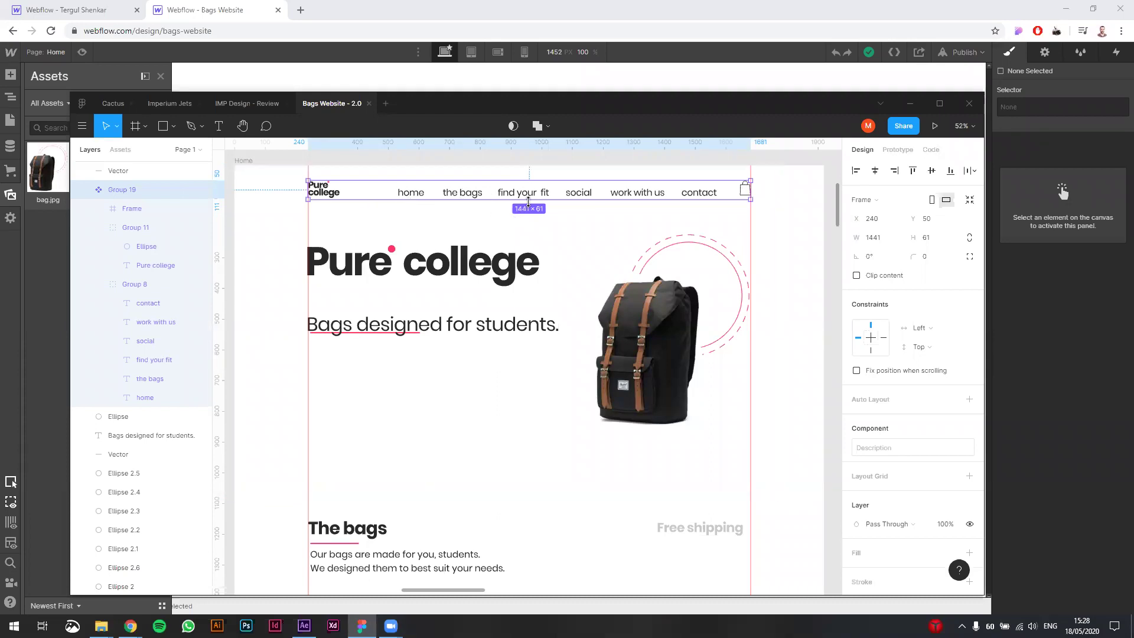
scroll(540, 214, "up", 1)
scroll(539, 214, "up", 1)
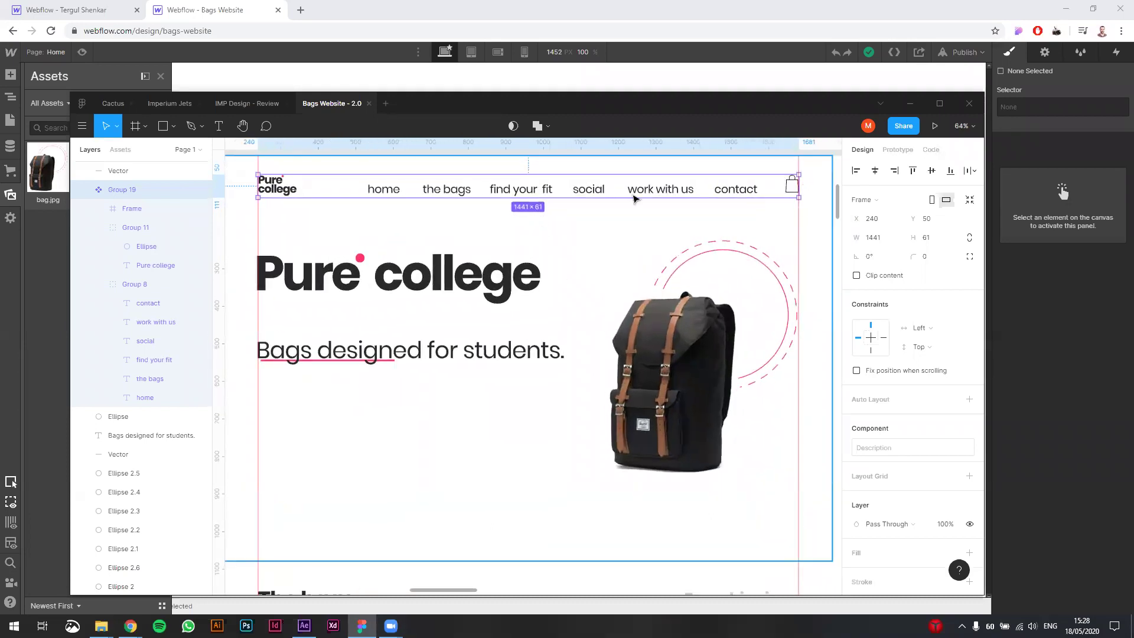
Step: Switch to the Bags Website project in Webflow and select the empty page's Body element
left_click(412, 7)
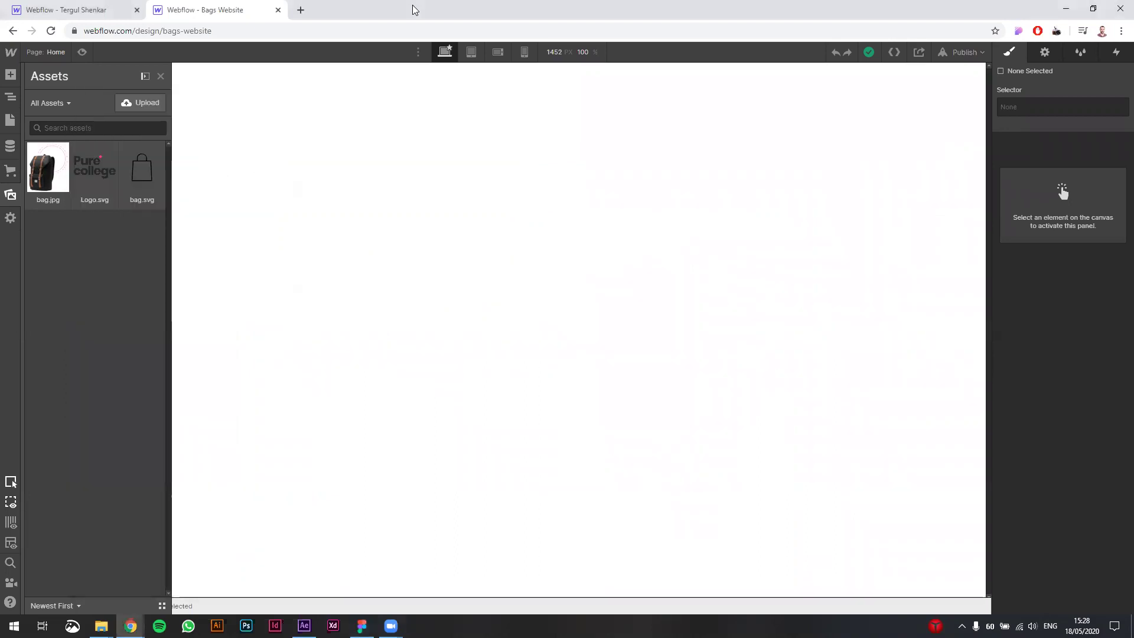
key("z")
left_click(437, 250)
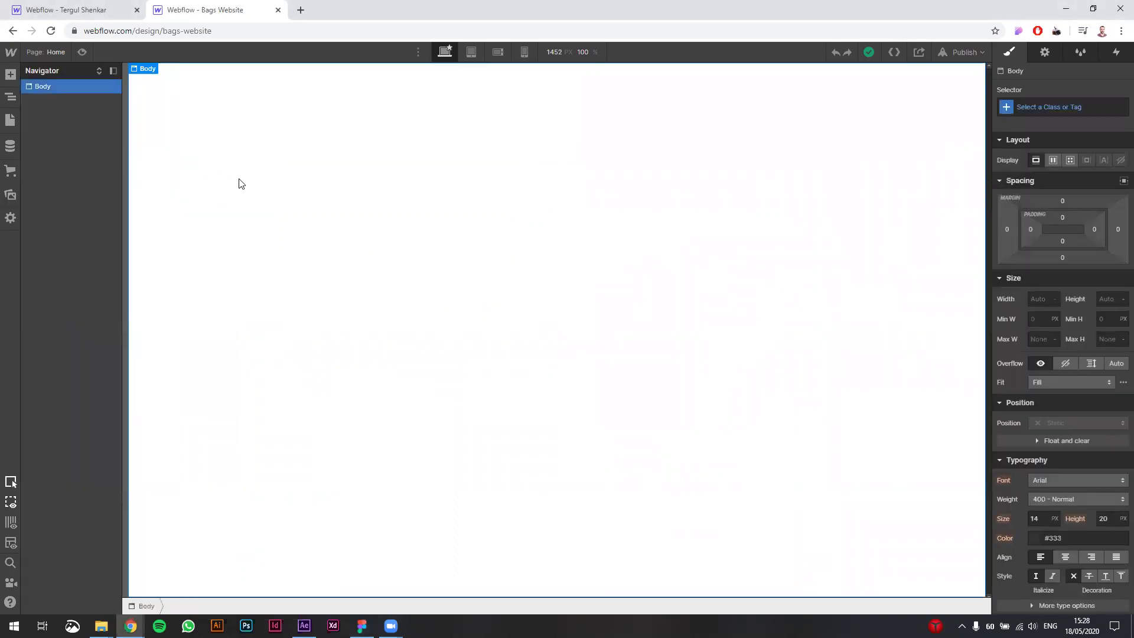
Step: Place the prebuilt Navbar component at the top of the page and delete it again
left_click(10, 75)
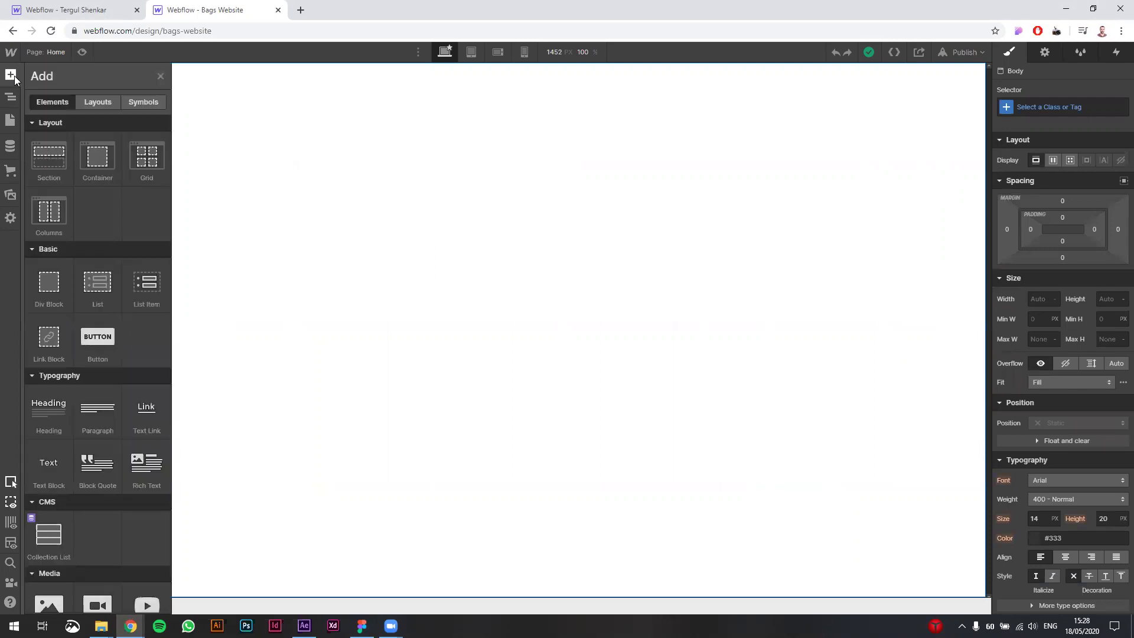
scroll(103, 227, "down", 8)
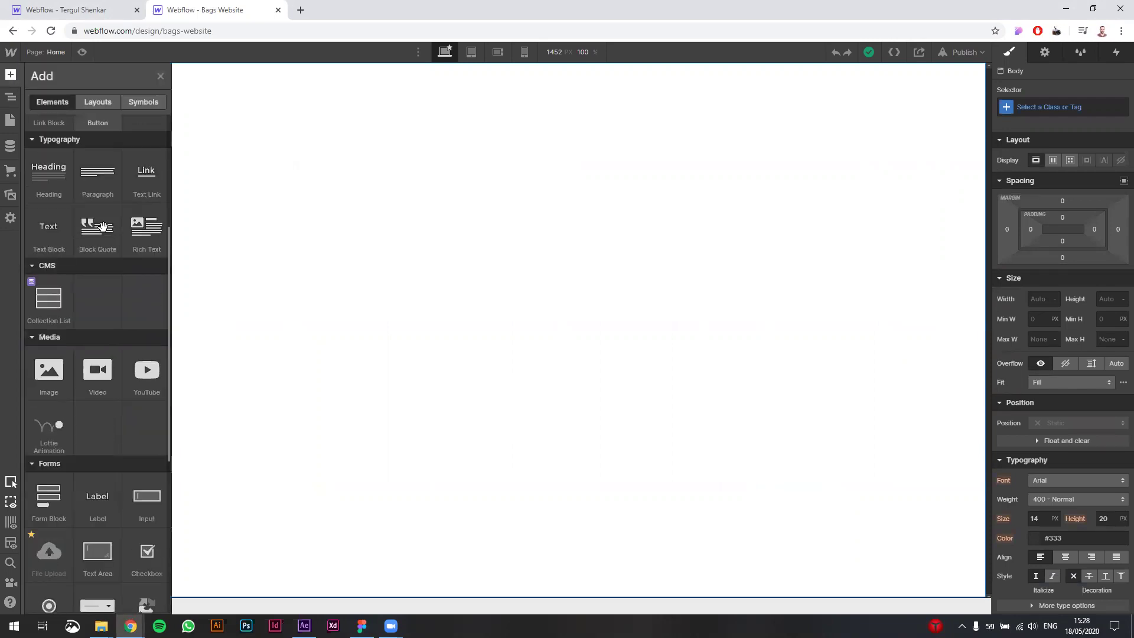
scroll(103, 227, "down", 2)
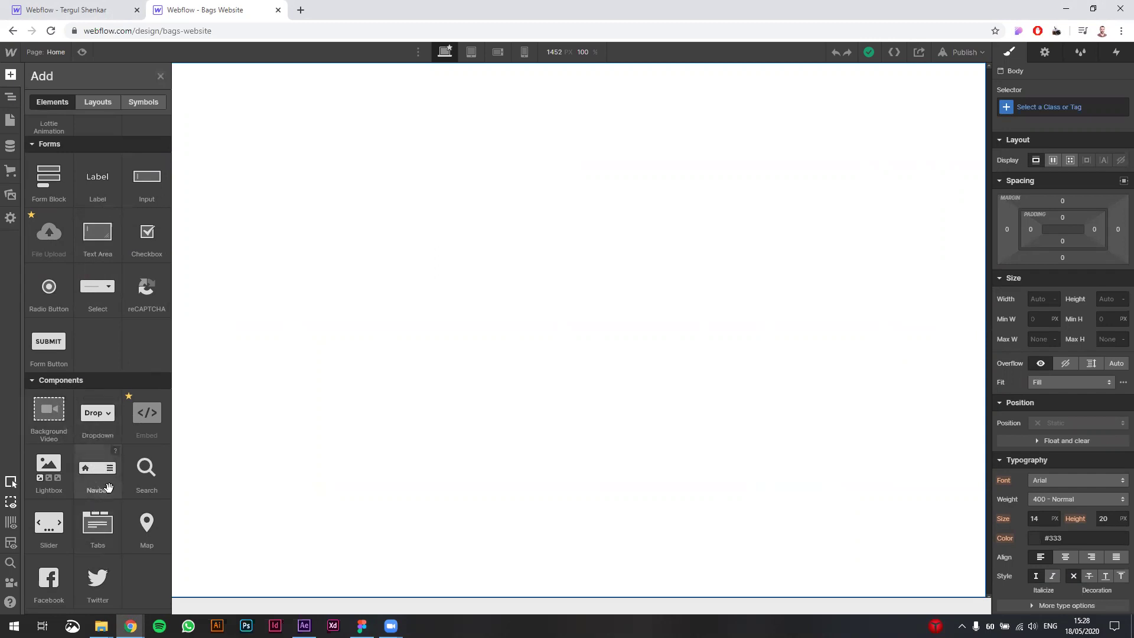
left_click_drag(96, 476, 361, 106)
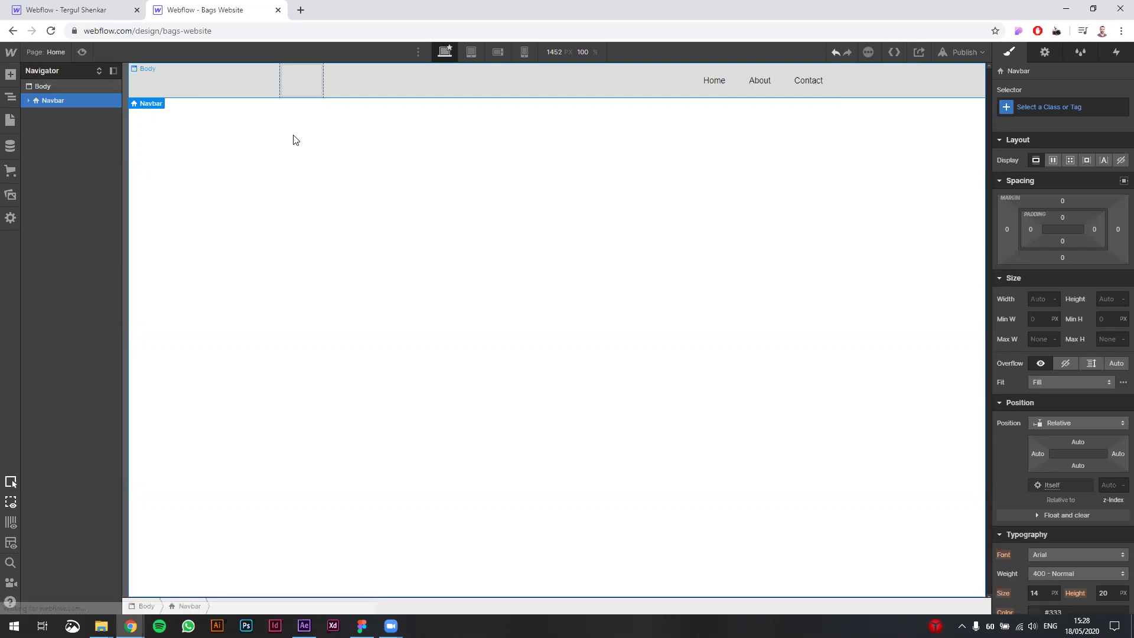
key("Delete")
Step: Add a Div Block to the empty page and set its display to Flex
left_click(13, 75)
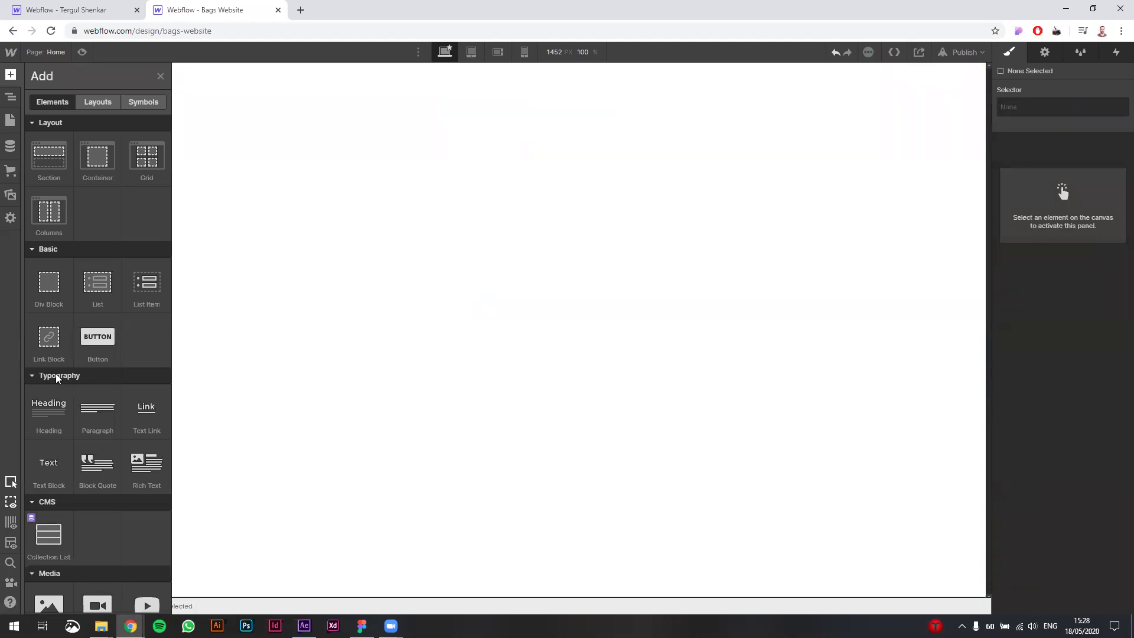
scroll(70, 461, "down", 10)
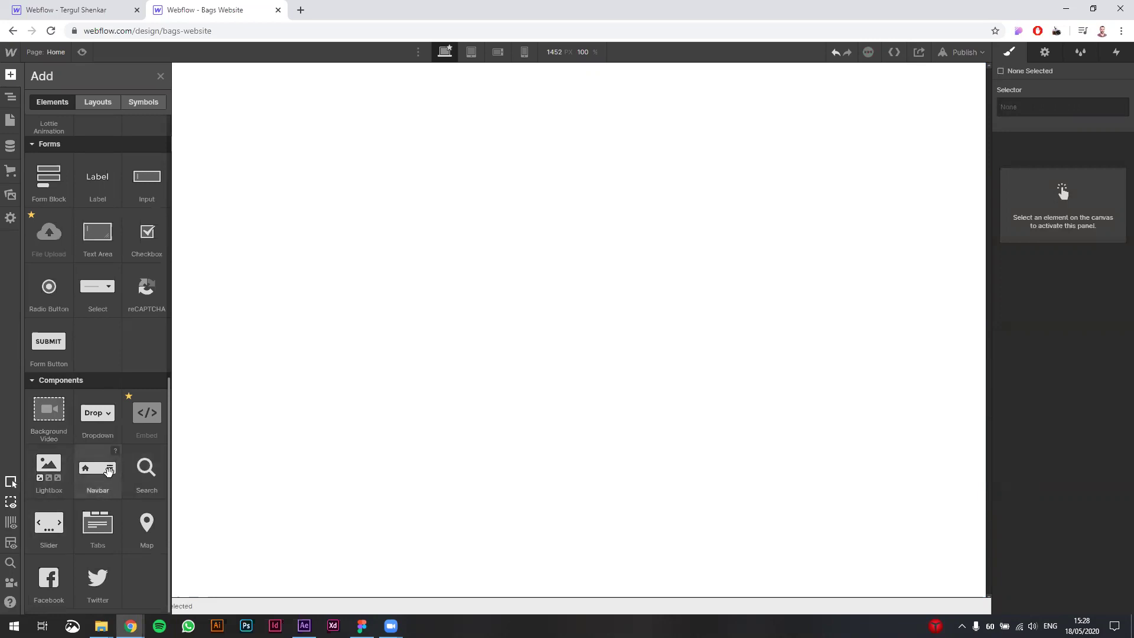
scroll(97, 466, "up", 8)
scroll(95, 461, "up", 1)
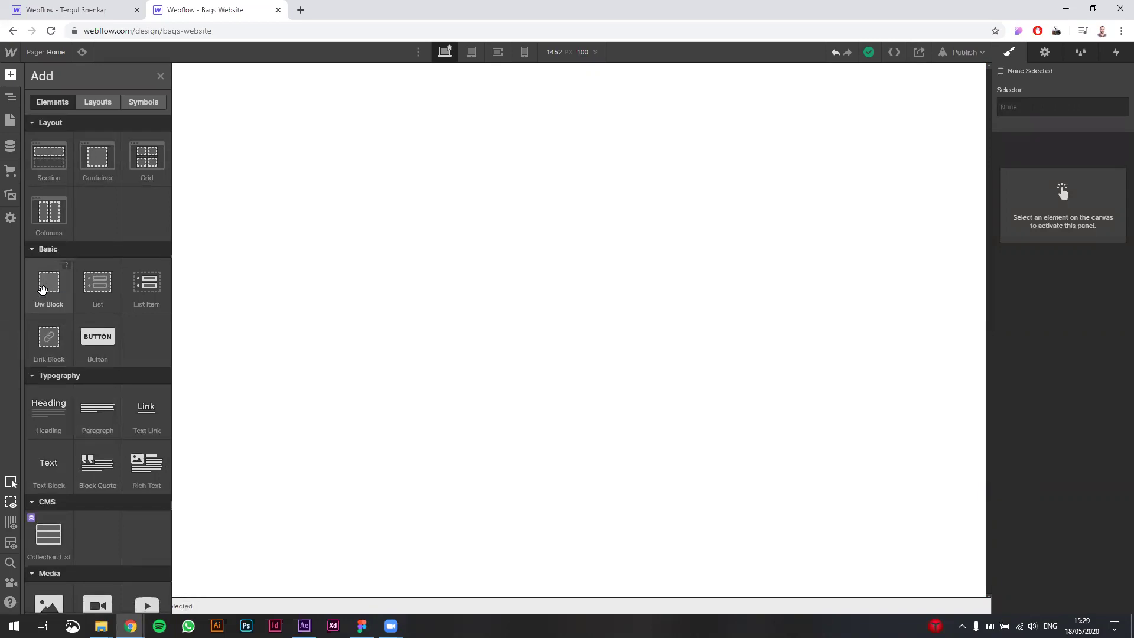
left_click_drag(42, 289, 335, 122)
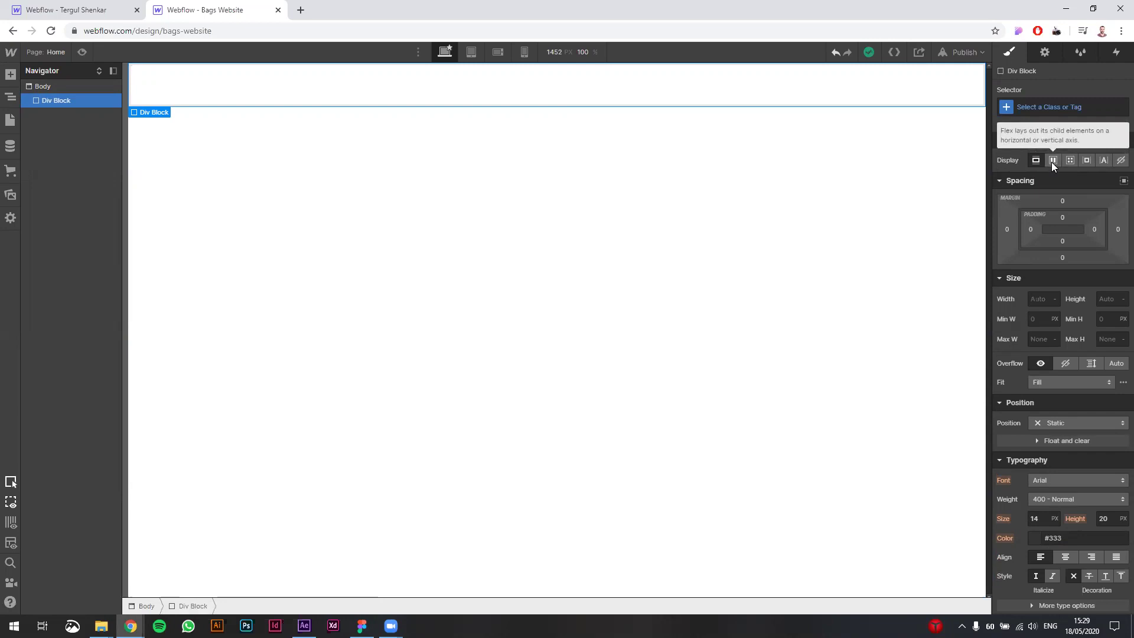
left_click(1052, 161)
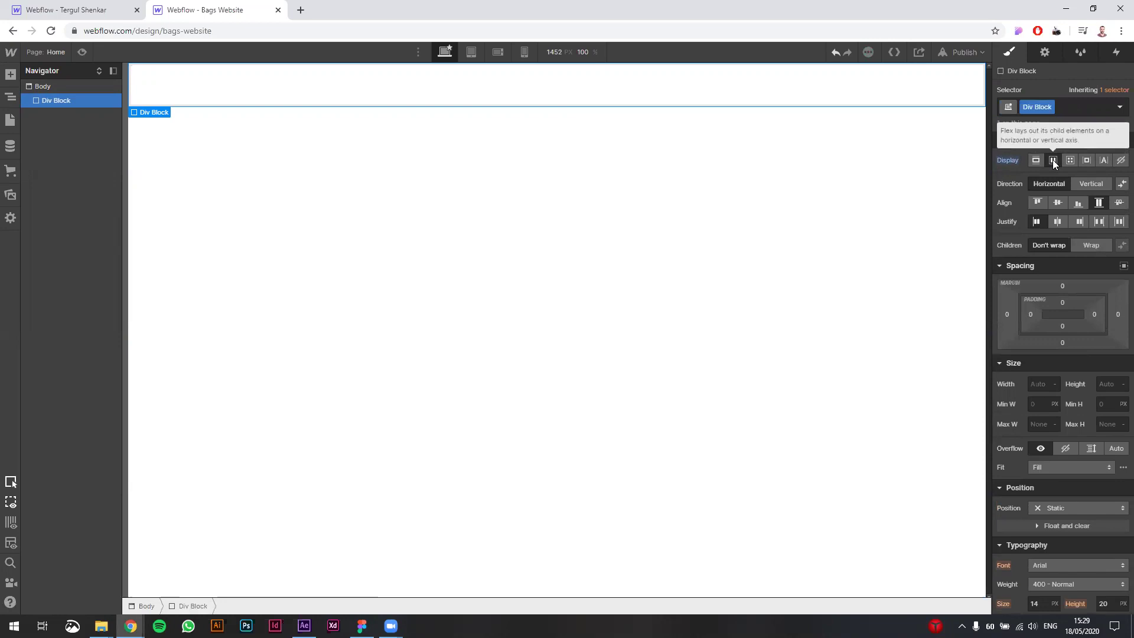
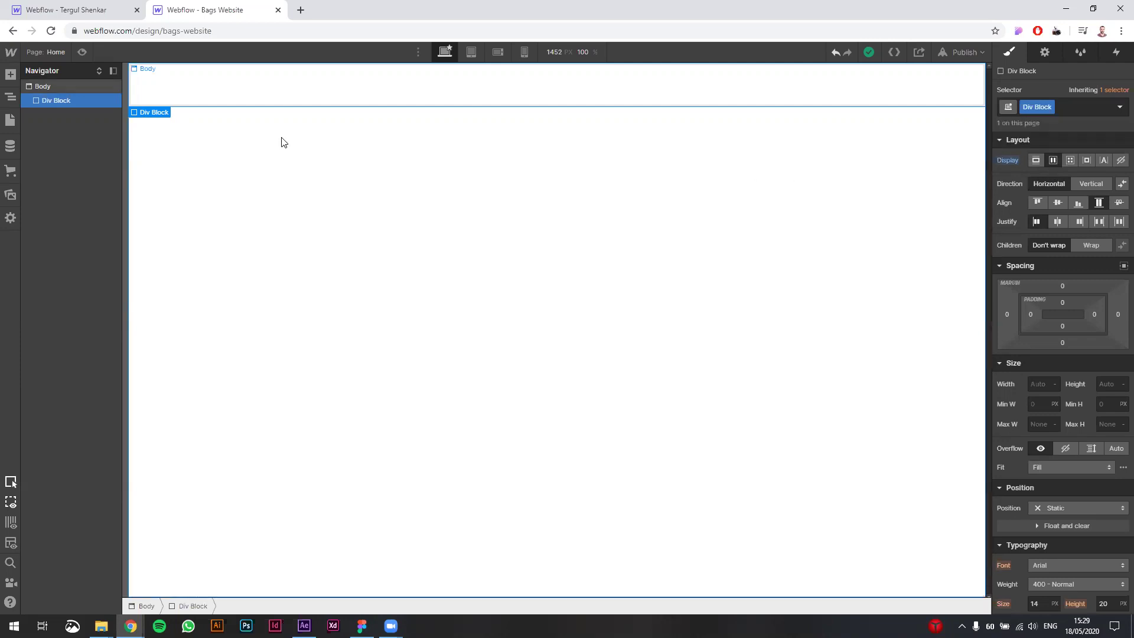
Step: In Figma, draw a 1920 by 160 rectangle across the top of the Home frame and layer it behind the navigation, just above the main cover
left_click(362, 626)
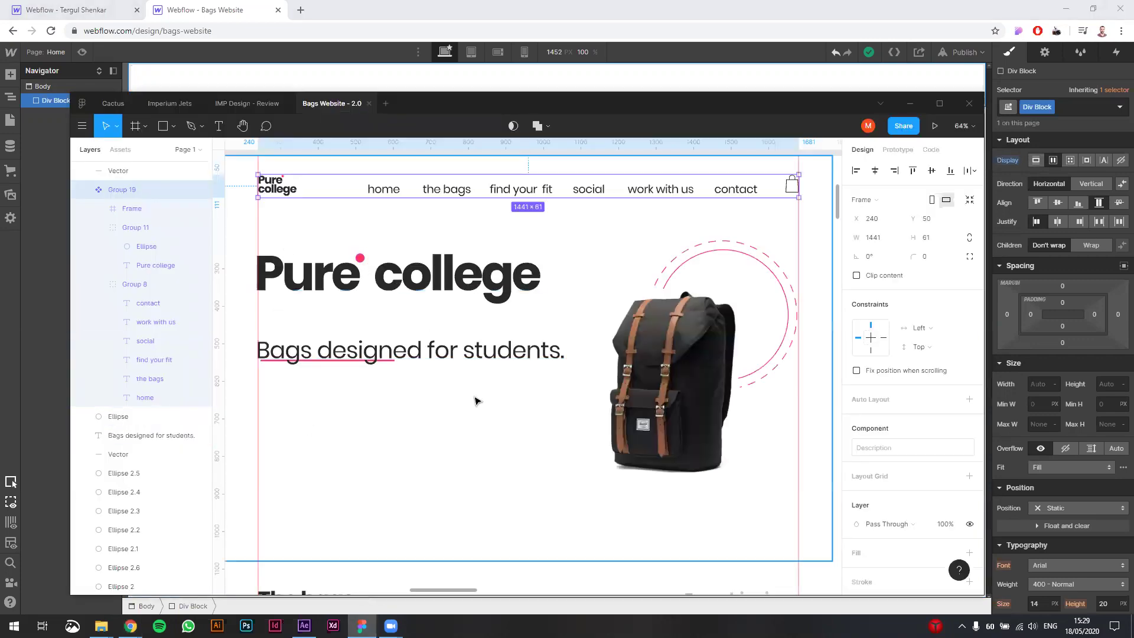
scroll(477, 402, "down", 3)
left_click(393, 185)
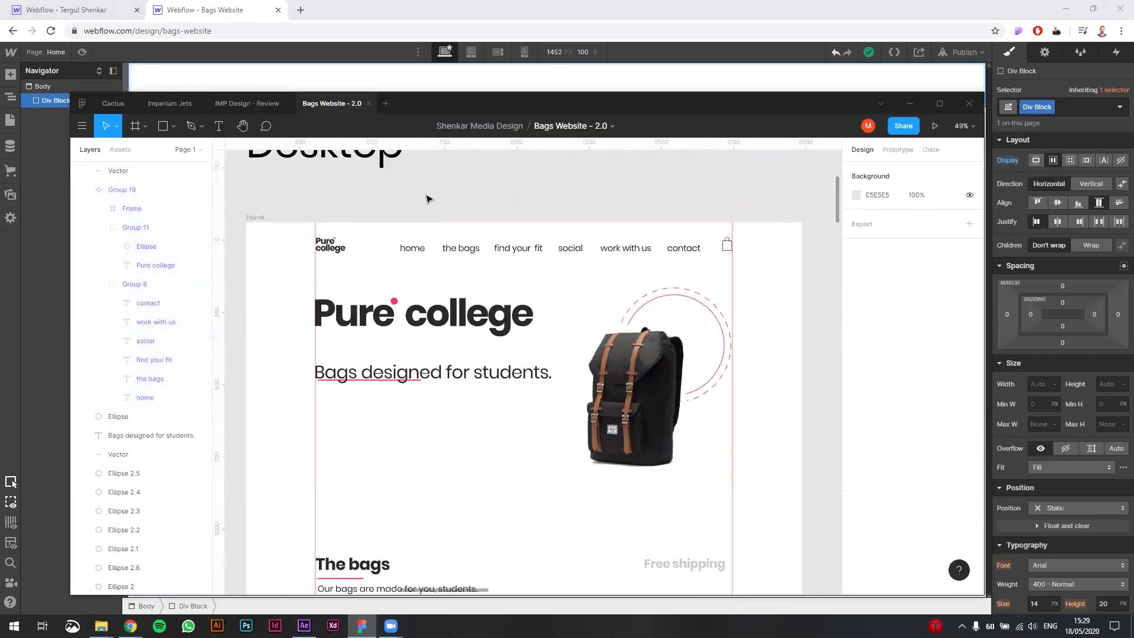
key("r")
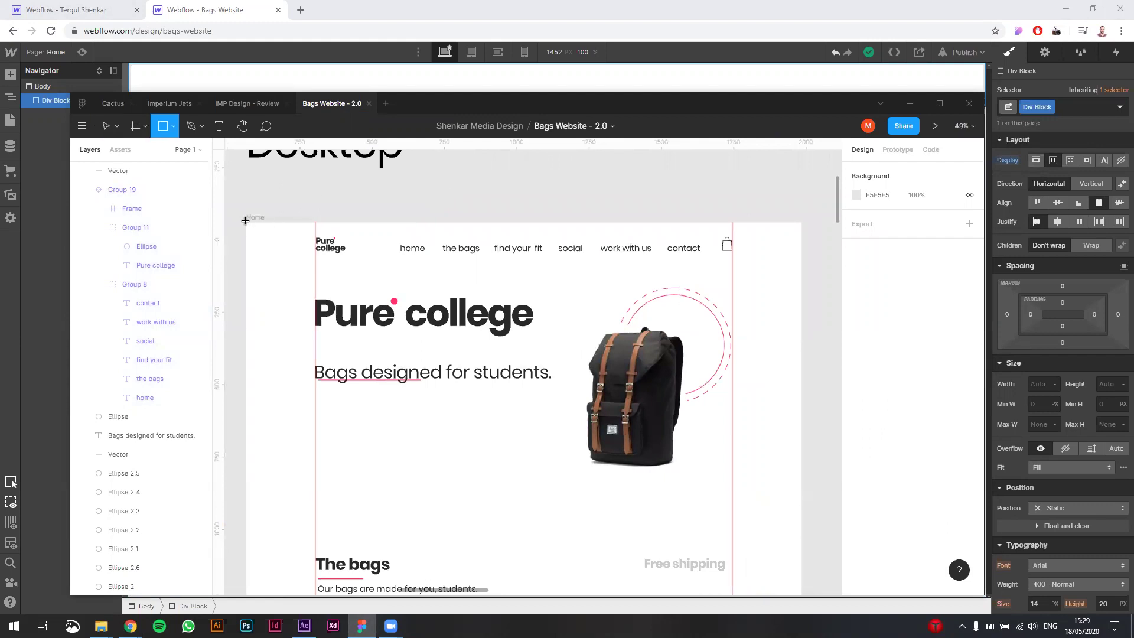
left_click_drag(245, 221, 802, 270)
key("ctrl+shift+bracketleft")
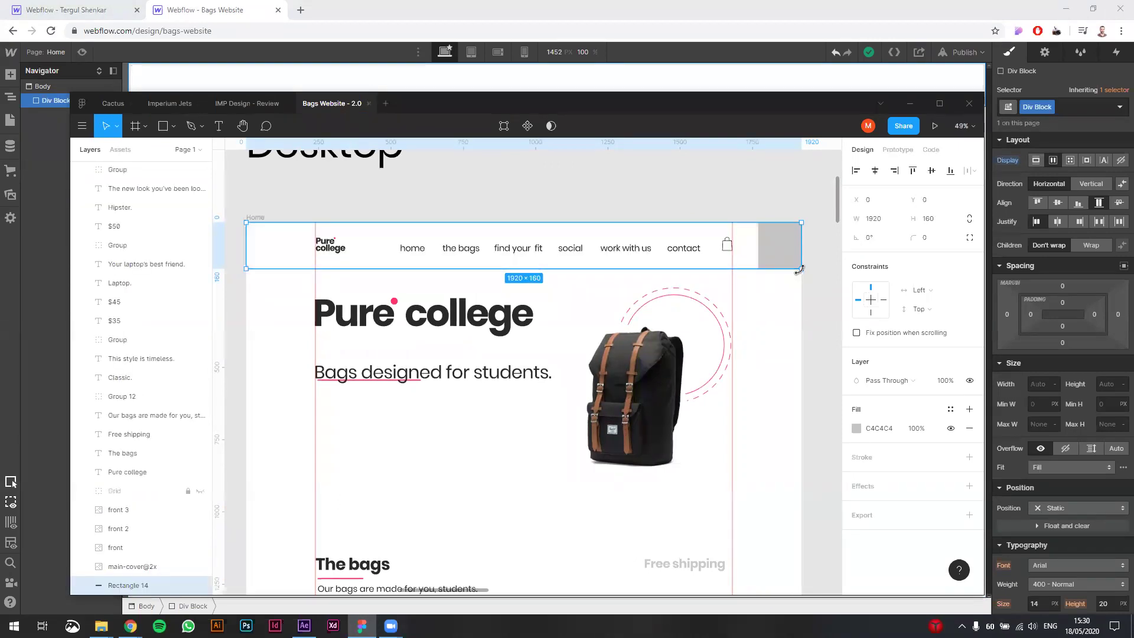
key("ctrl+bracketright")
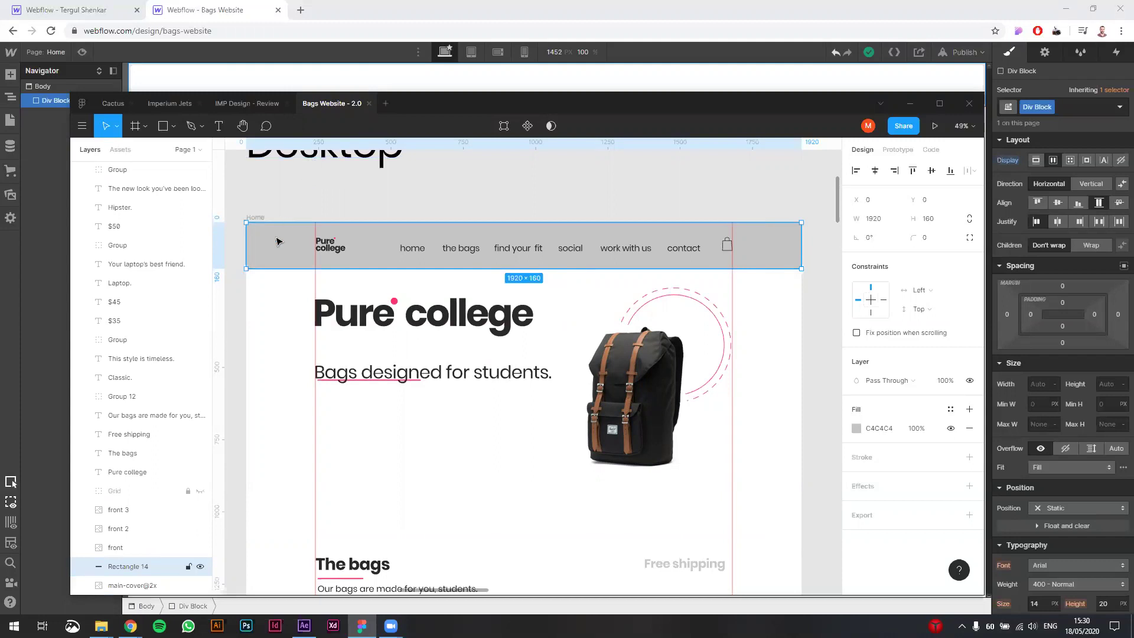
Step: Duplicate the rectangle, narrow the copy to 1440 wide between the two side guides, and fill it with dark grey 6C6C6C
key("ctrl+v")
left_click_drag(246, 241, 315, 236)
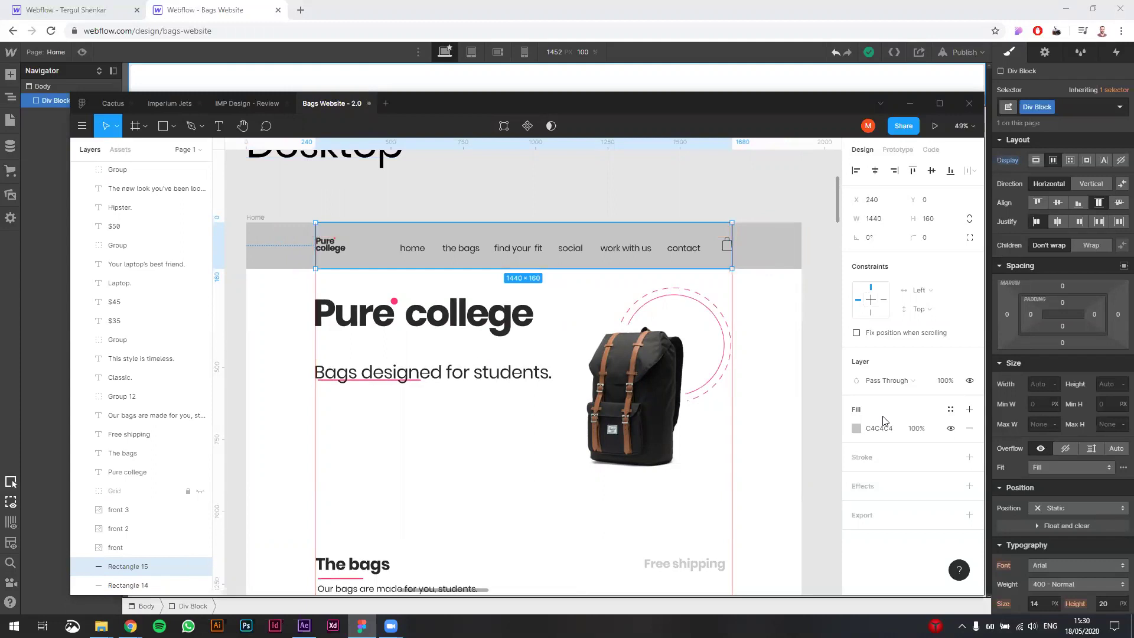
left_click(856, 429)
left_click_drag(703, 355, 694, 388)
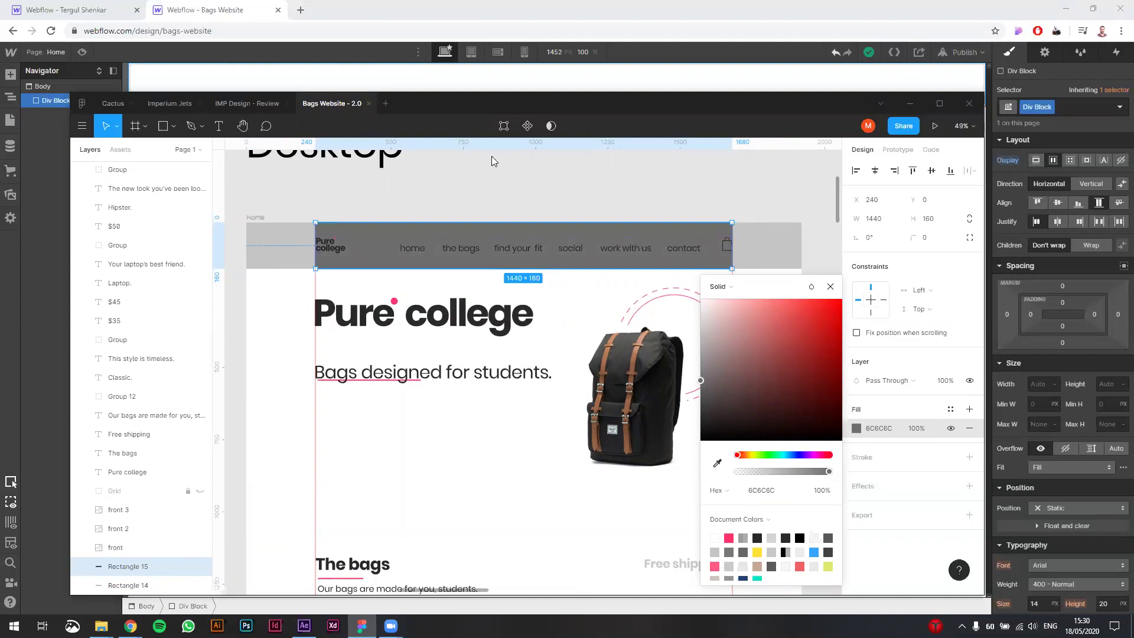
Step: Back in Webflow, set the Div Block's width to 100% and its height to 100 px
left_click(420, 3)
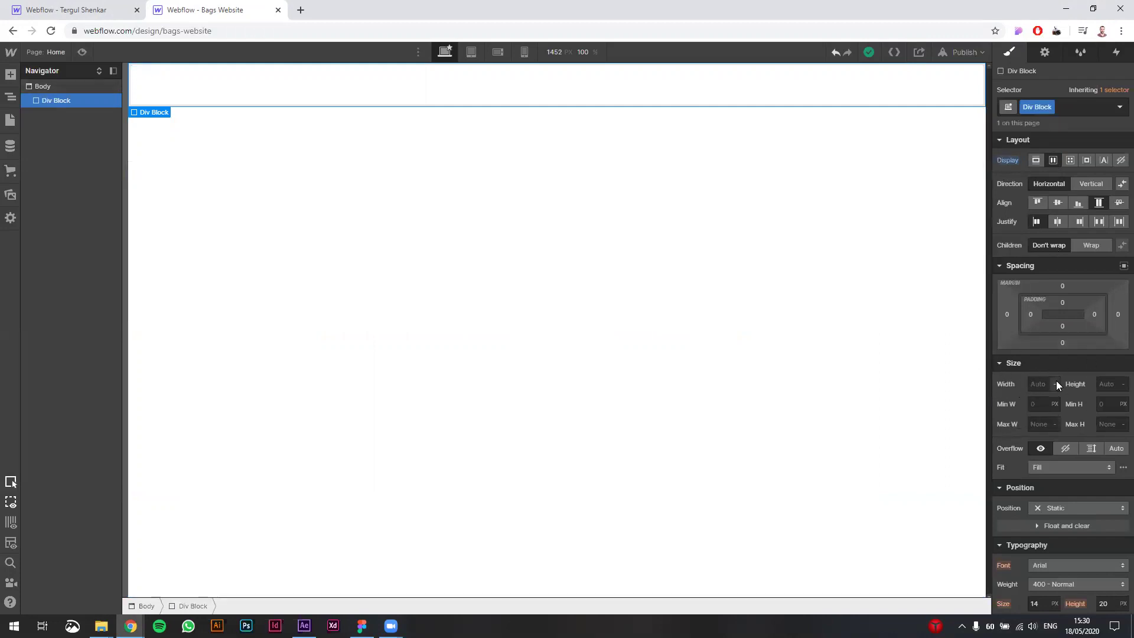
left_click(1041, 384)
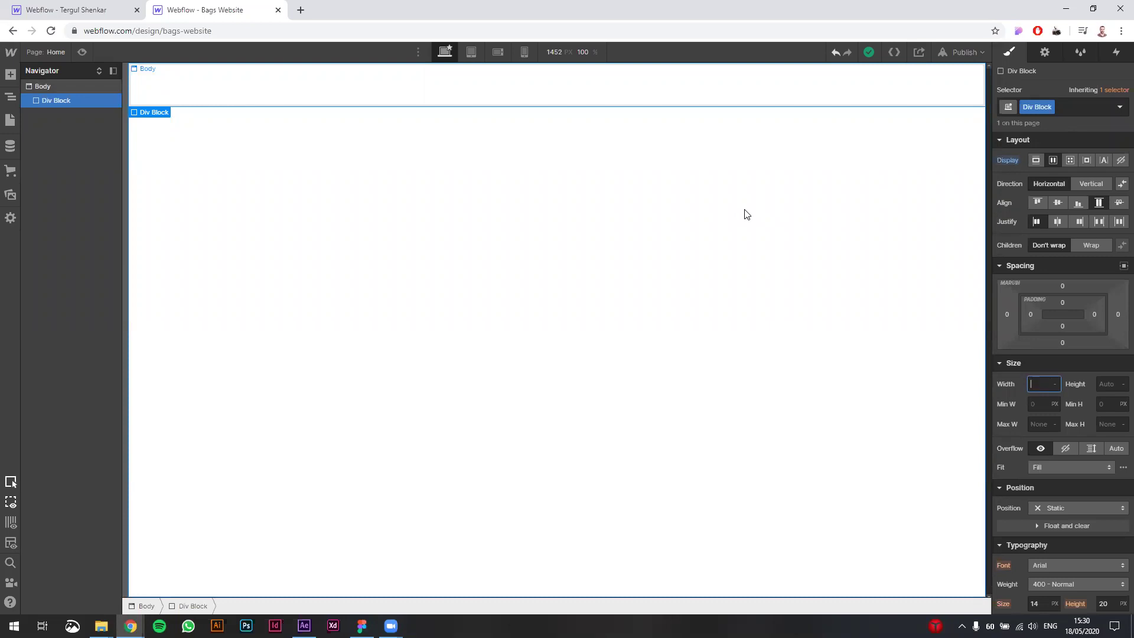
type("100%")
key("Return")
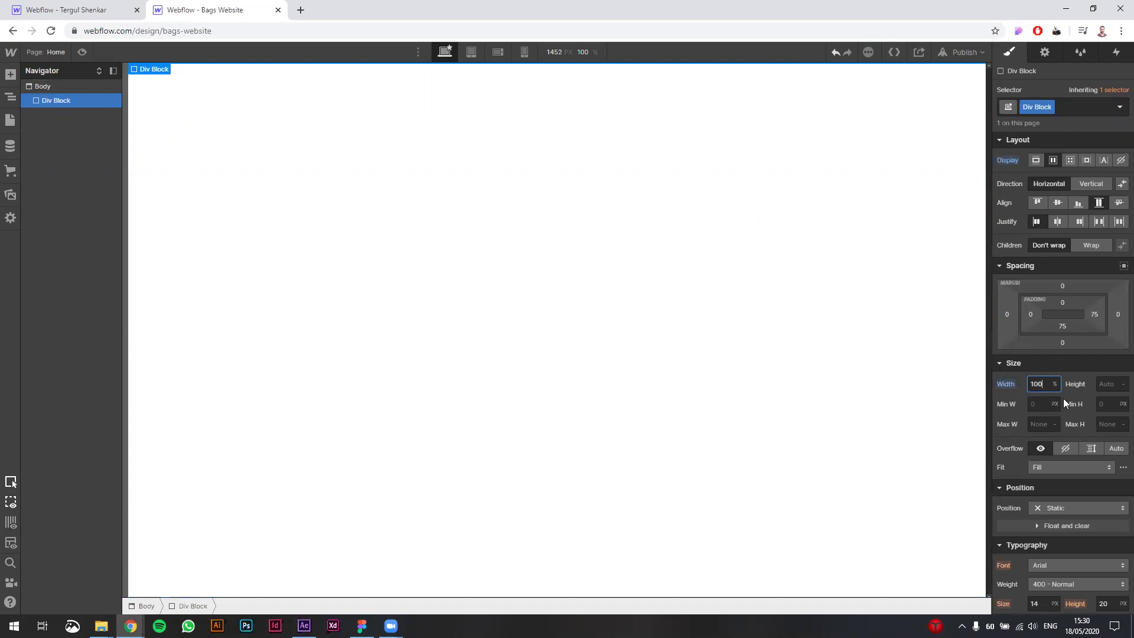
left_click(1102, 387)
type("100")
key("Return")
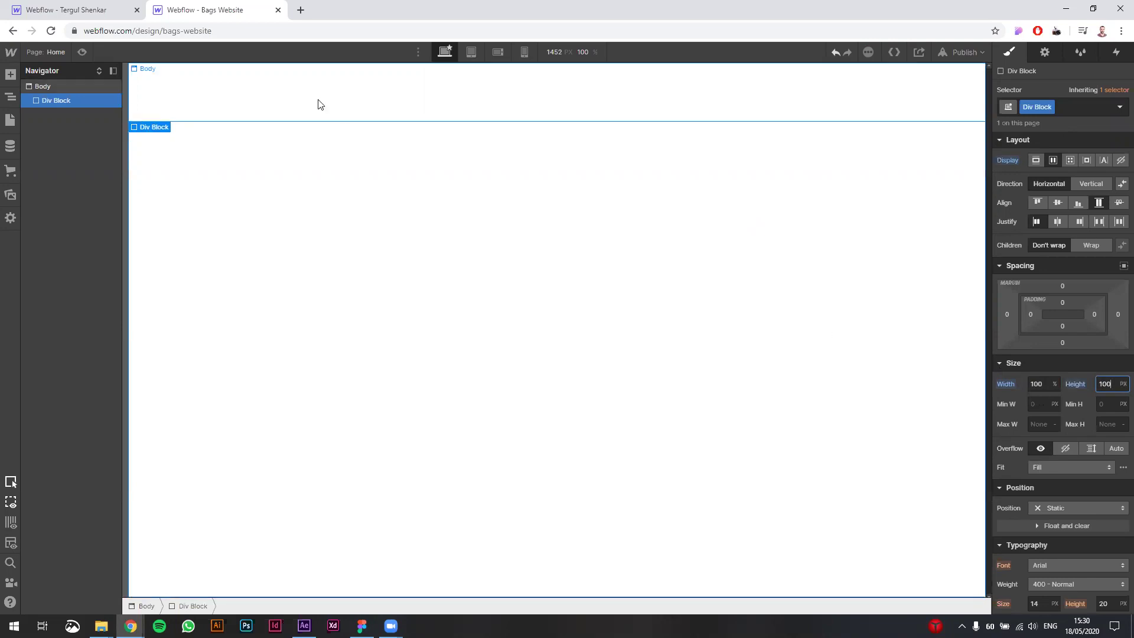
Step: Look through the Div Block's style settings, from layout and size to typography, backgrounds, borders and effects
scroll(1069, 384, "down", 7)
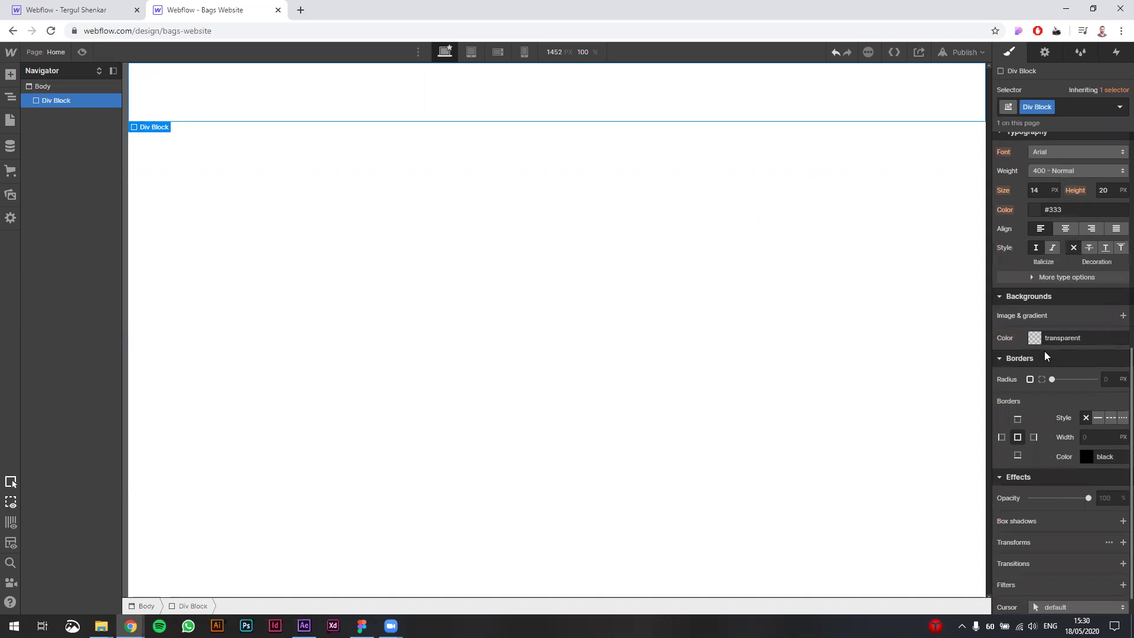
scroll(1054, 367, "up", 7)
scroll(1056, 373, "down", 2)
scroll(1031, 303, "down", 3)
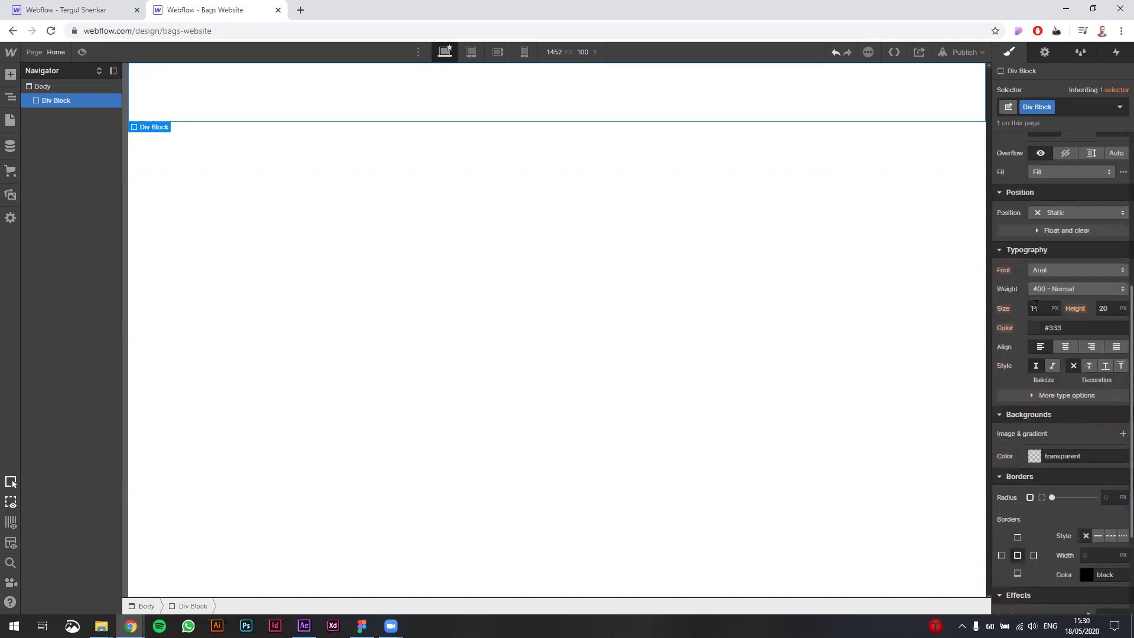
scroll(1049, 327, "up", 4)
scroll(1049, 326, "up", 1)
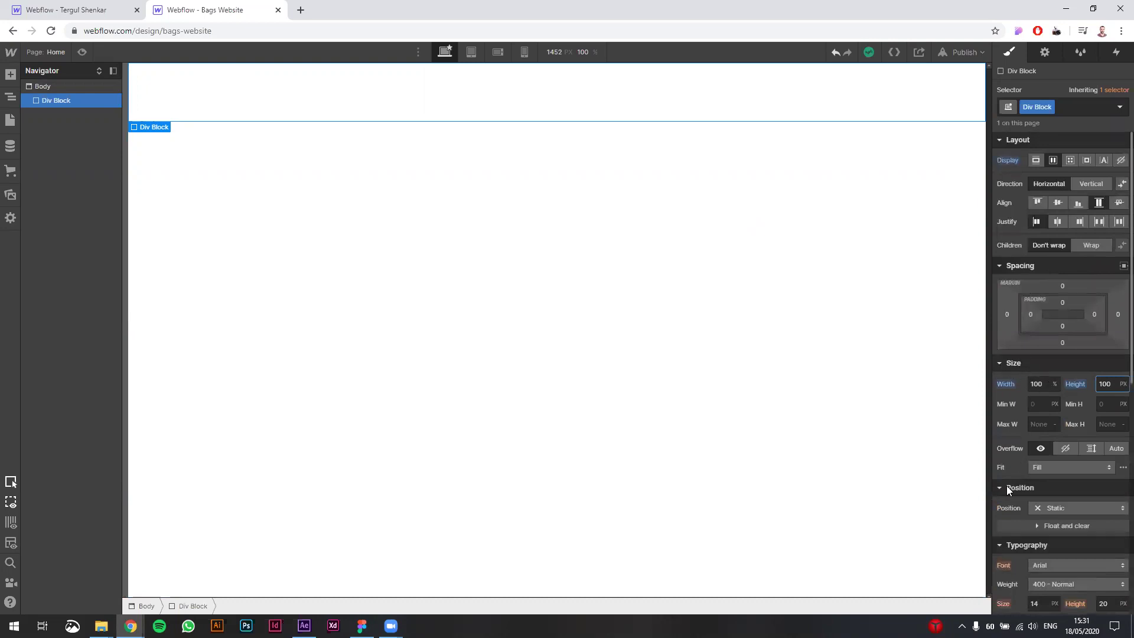
scroll(1003, 489, "down", 2)
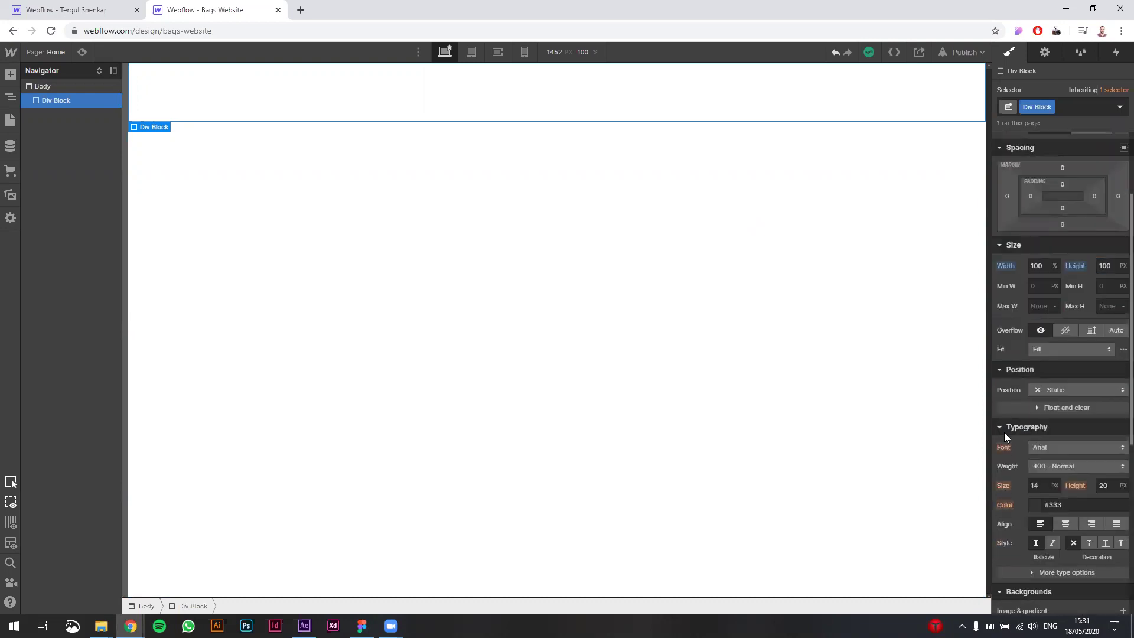
Step: Collapse the Typography, Borders and Effects sections of the Div Block's style settings
left_click(1002, 429)
scroll(1003, 440, "down", 1)
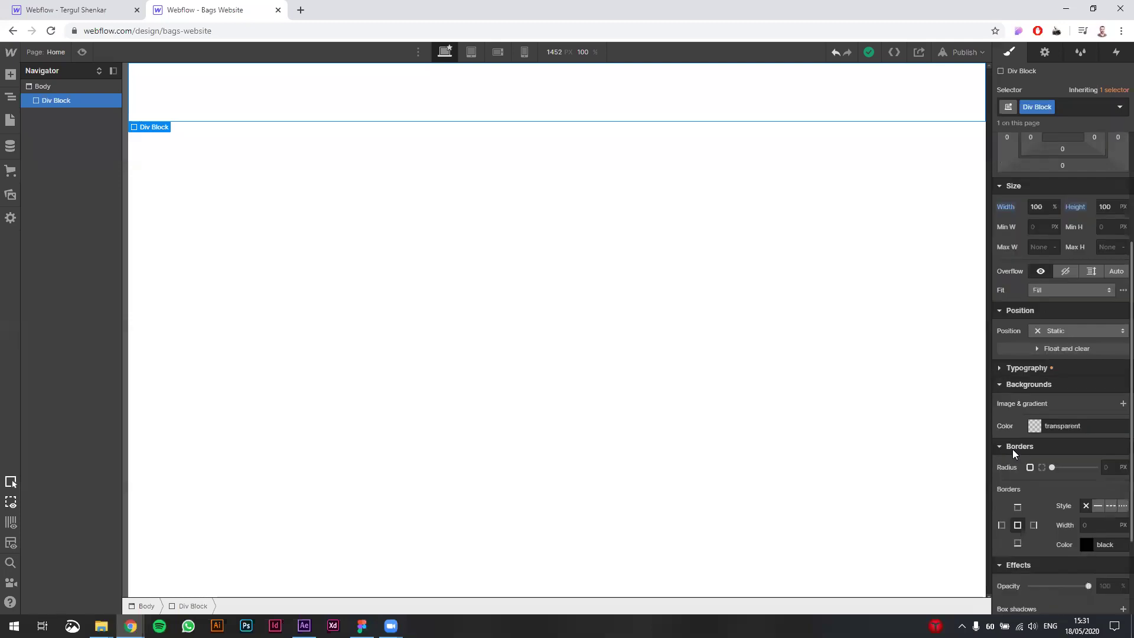
left_click(1001, 447)
left_click(1000, 462)
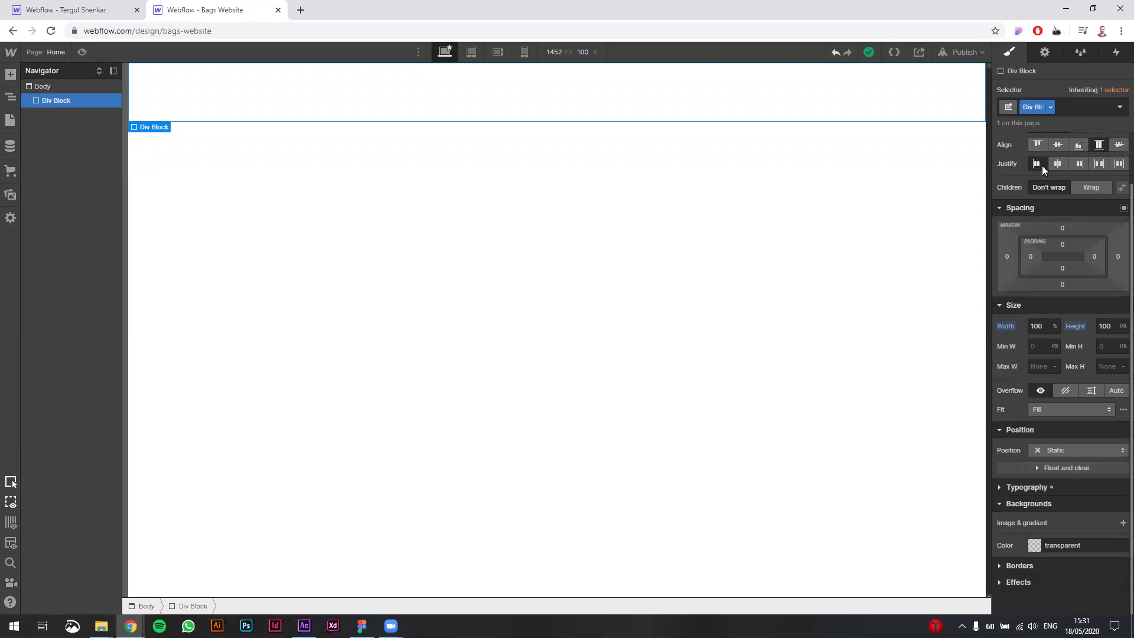
scroll(1044, 178, "up", 1)
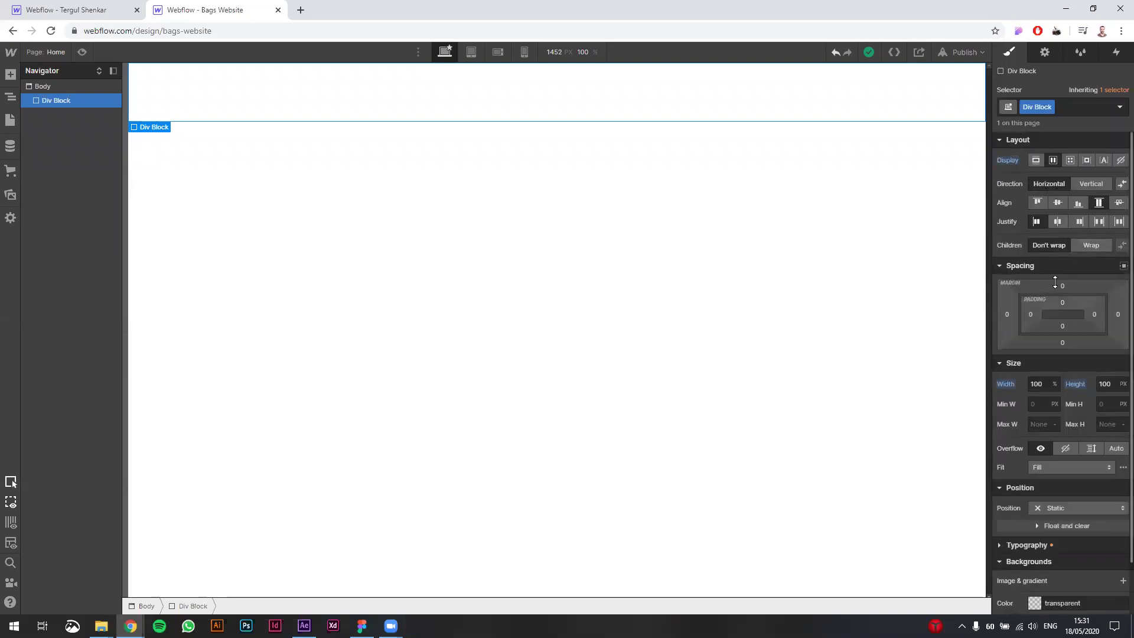
scroll(1065, 300, "down", 1)
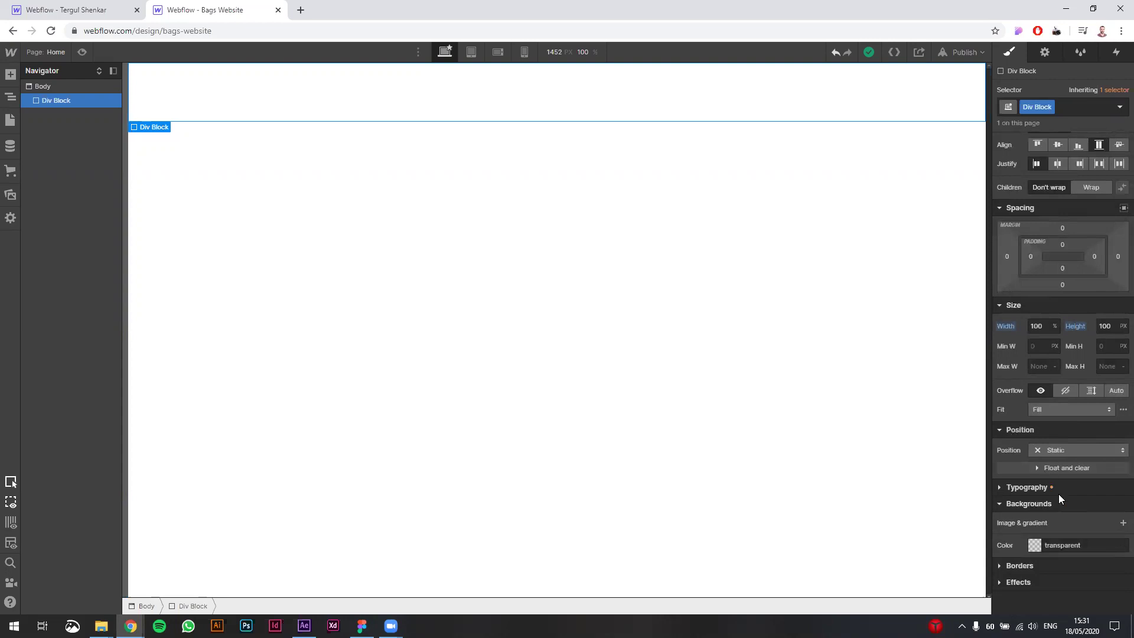
Step: Give the Div Block a mid-grey background colour, #b3b3b3
left_click(1035, 545)
left_click(1009, 421)
left_click_drag(999, 409, 986, 381)
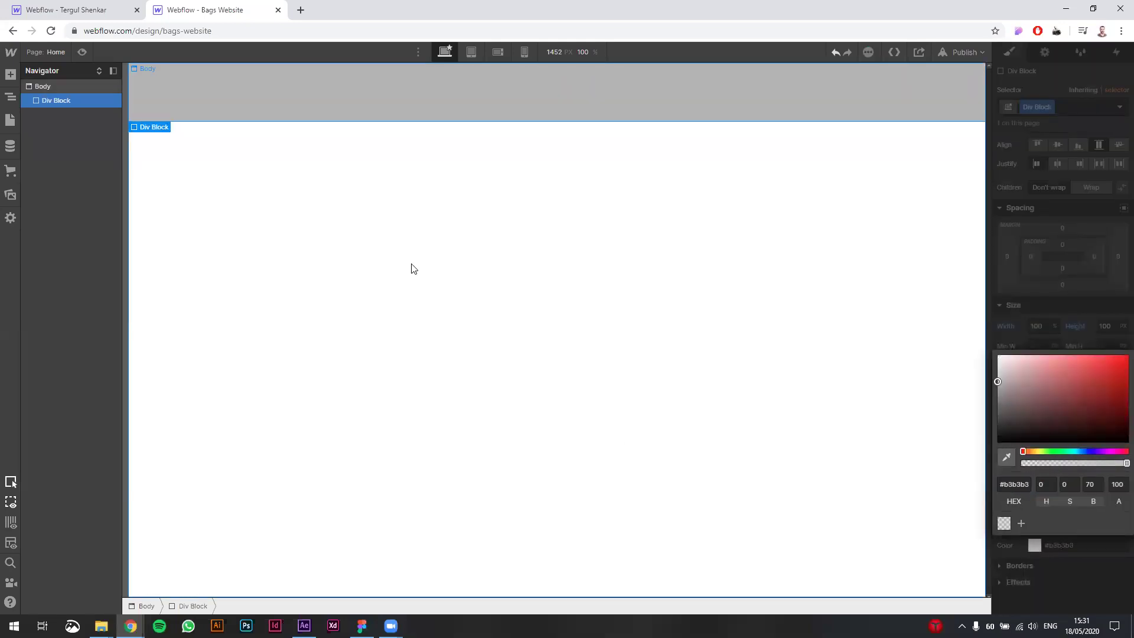
left_click(365, 287)
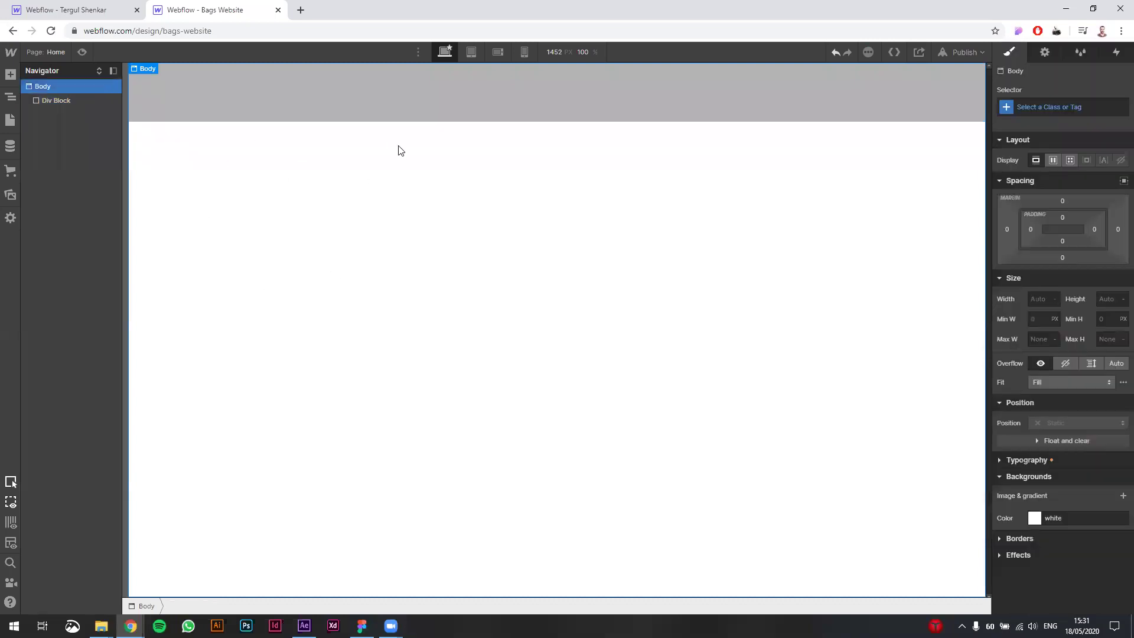
Step: Add a second Div Block nested inside the grey Div Block
left_click(312, 103)
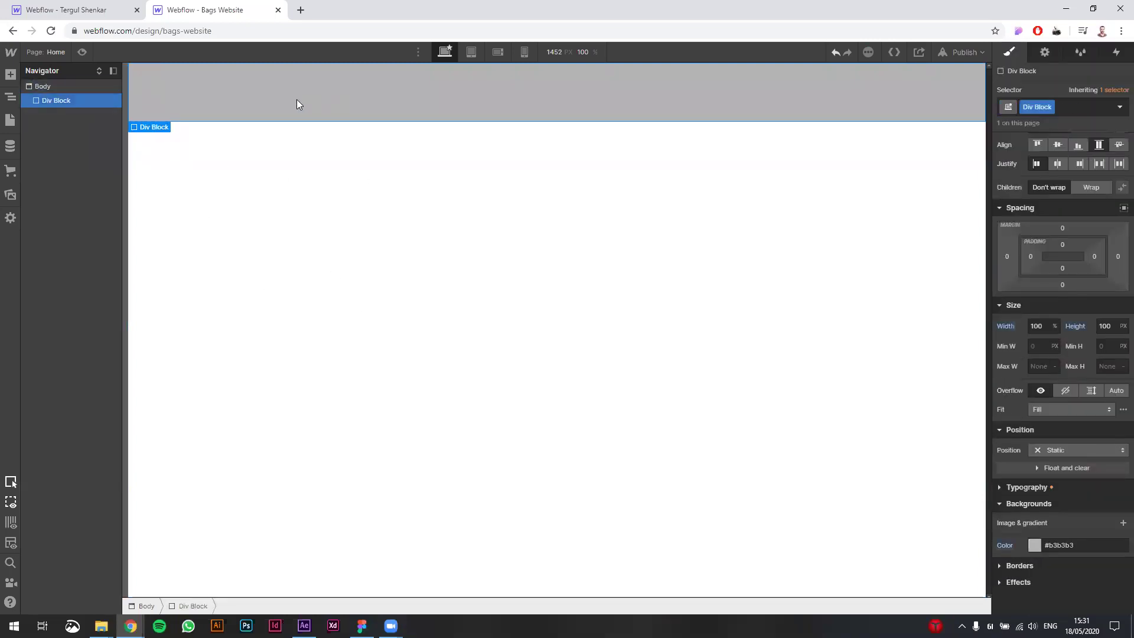
left_click(10, 75)
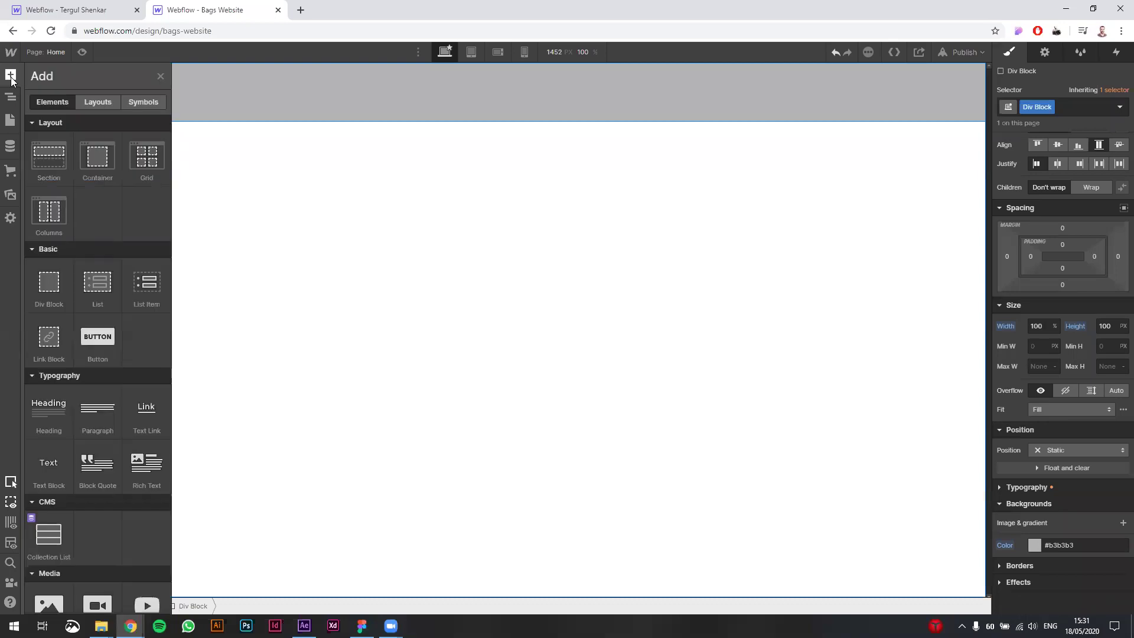
left_click_drag(40, 295, 366, 89)
left_click_drag(549, 96, 495, 84)
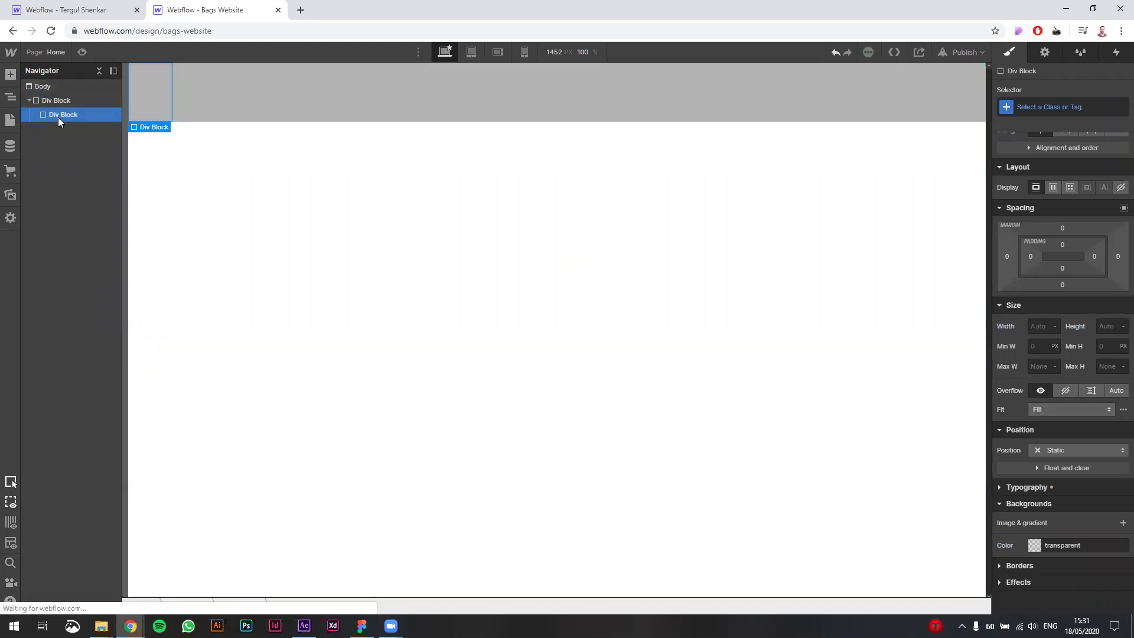
Step: Fill the nested Div Block's background with sky blue #59bee9
left_click(1035, 546)
left_click(1086, 451)
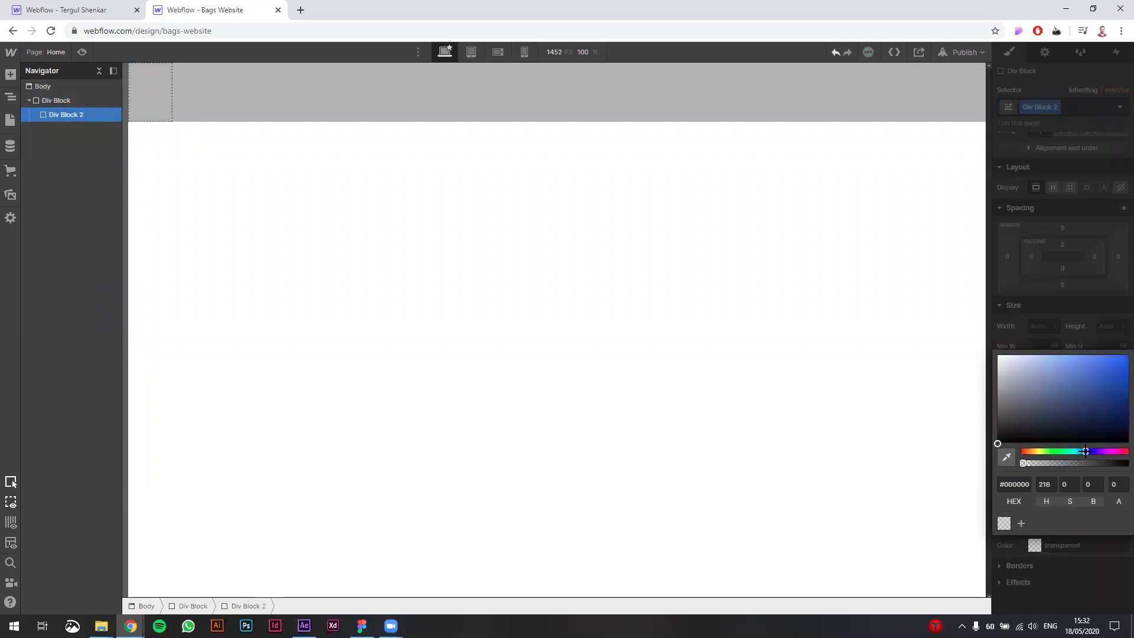
left_click_drag(1085, 452, 1080, 452)
left_click_drag(1061, 378, 1043, 355)
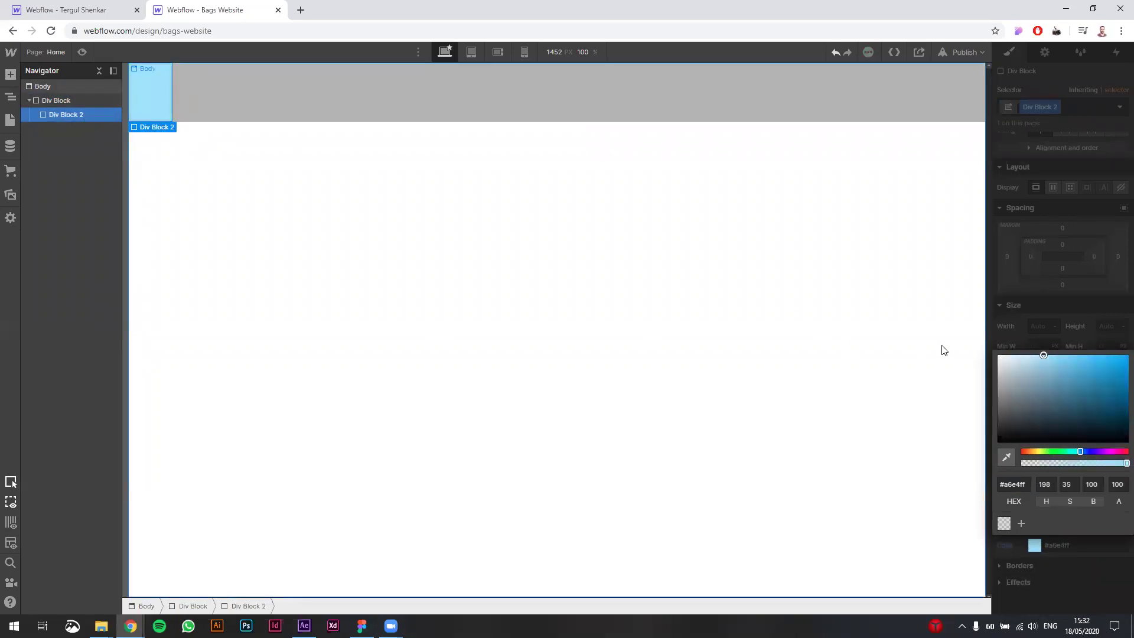
left_click(355, 240)
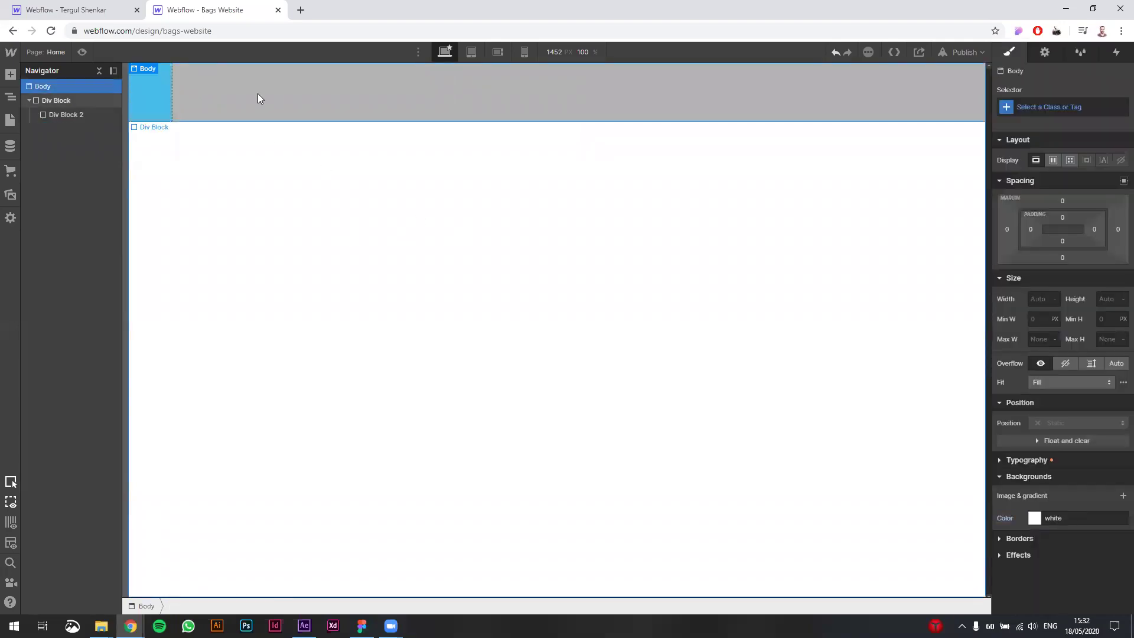
Step: Try the start, center and end justification on the outer Div Block and settle on center
left_click(333, 94)
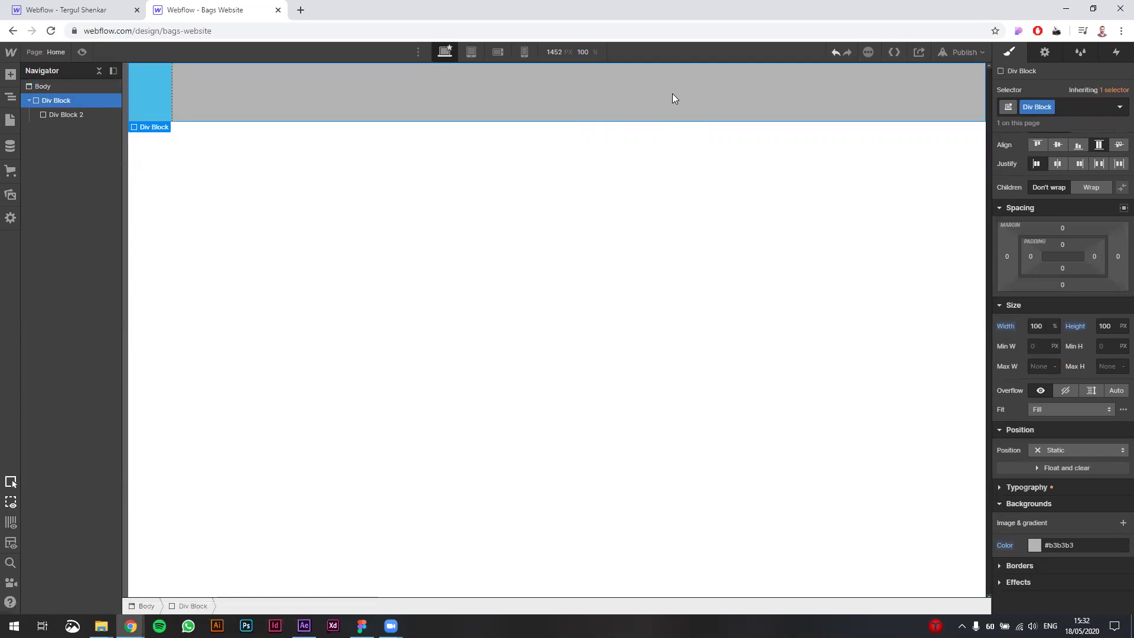
left_click(440, 134)
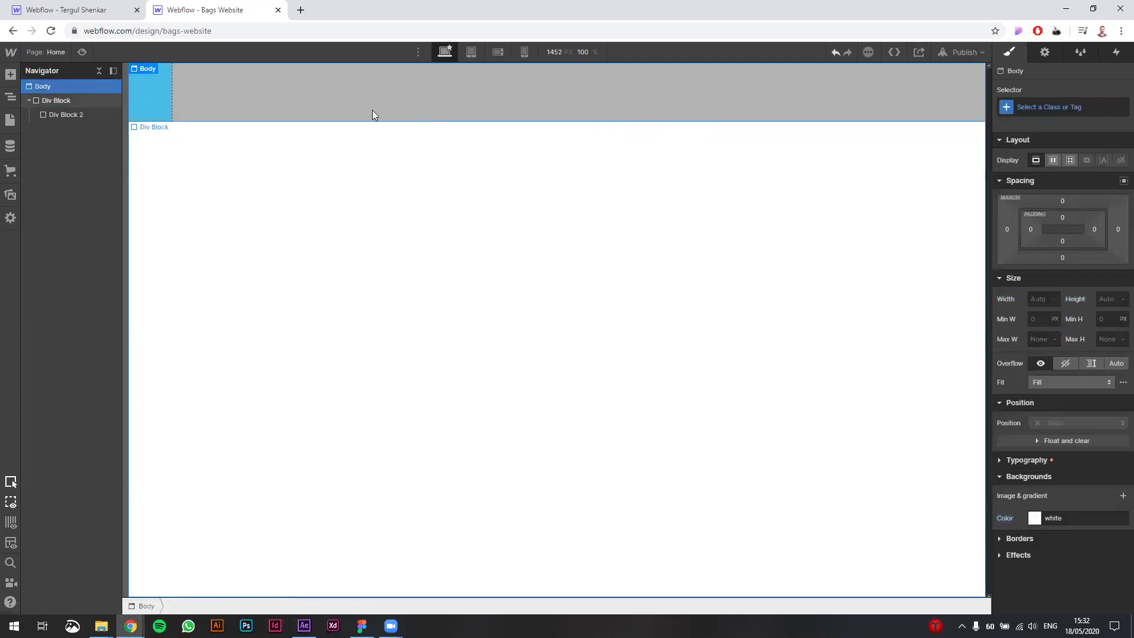
left_click(358, 86)
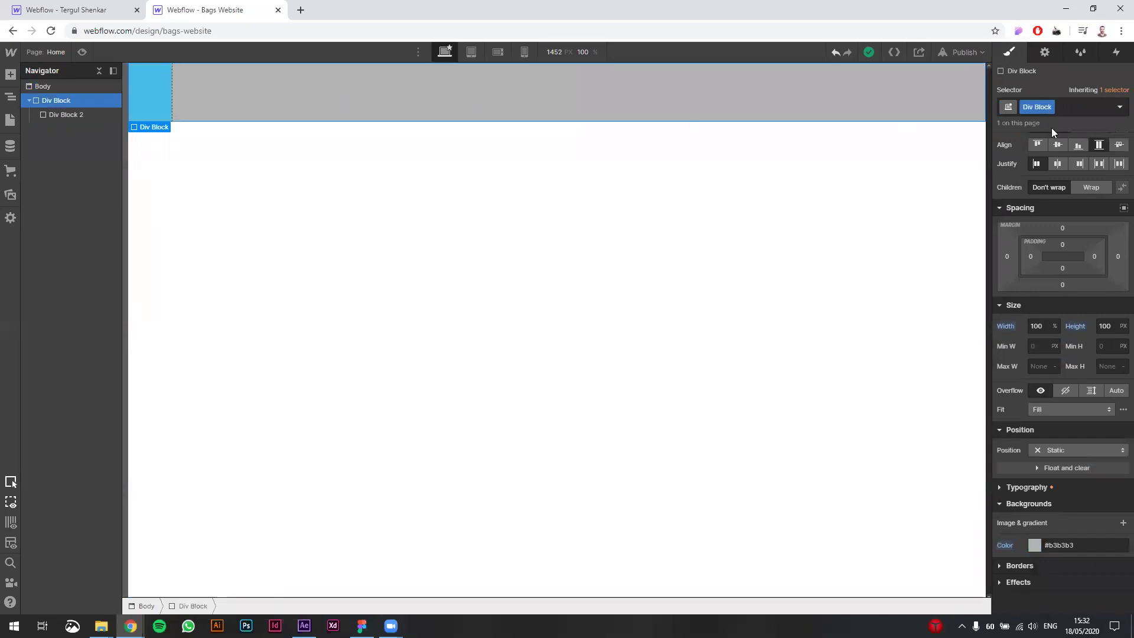
left_click(1055, 163)
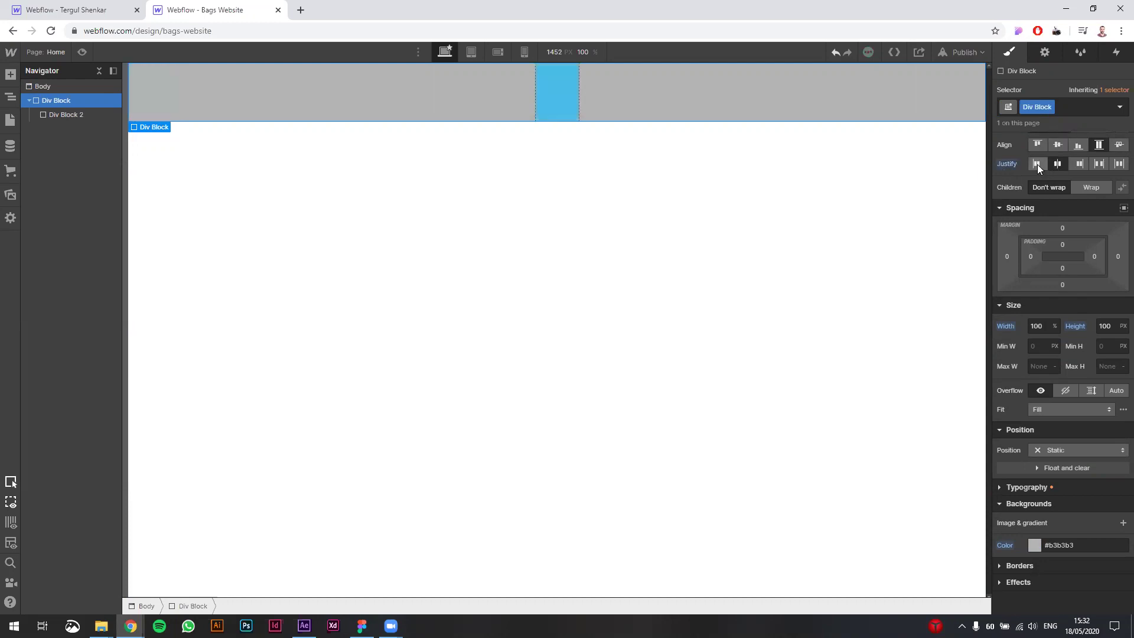
left_click(1037, 164)
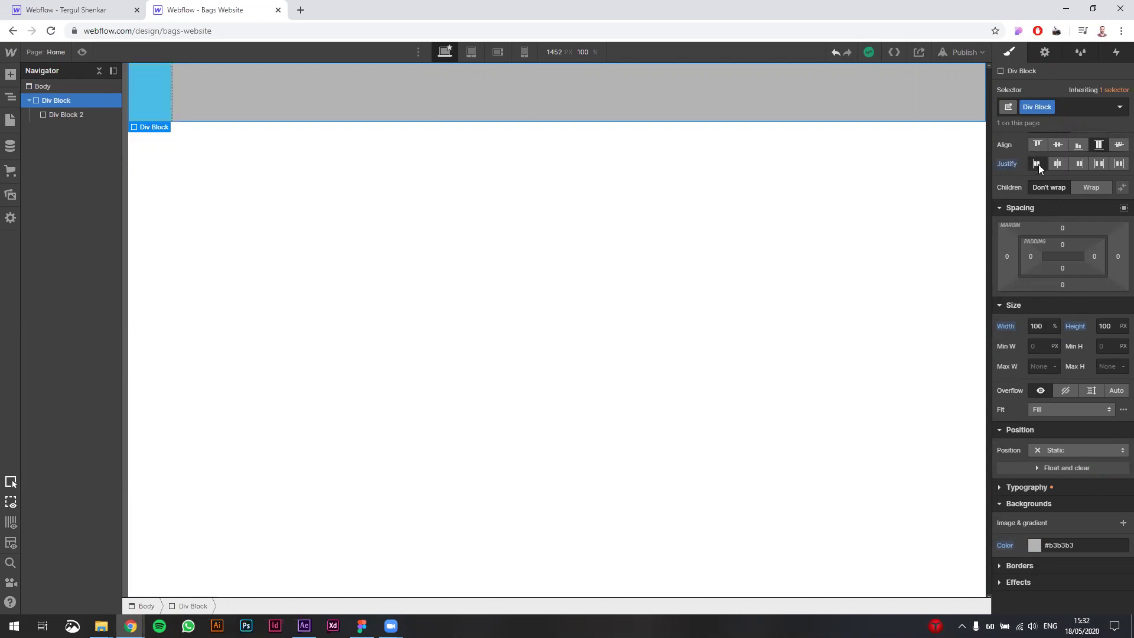
left_click(1079, 164)
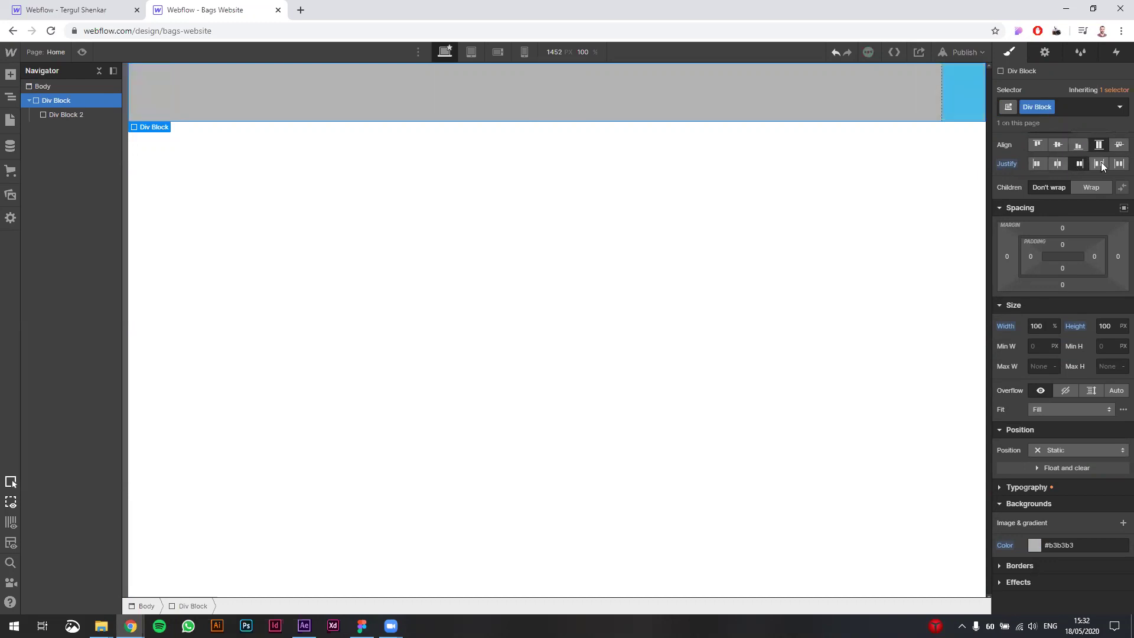
left_click(1056, 163)
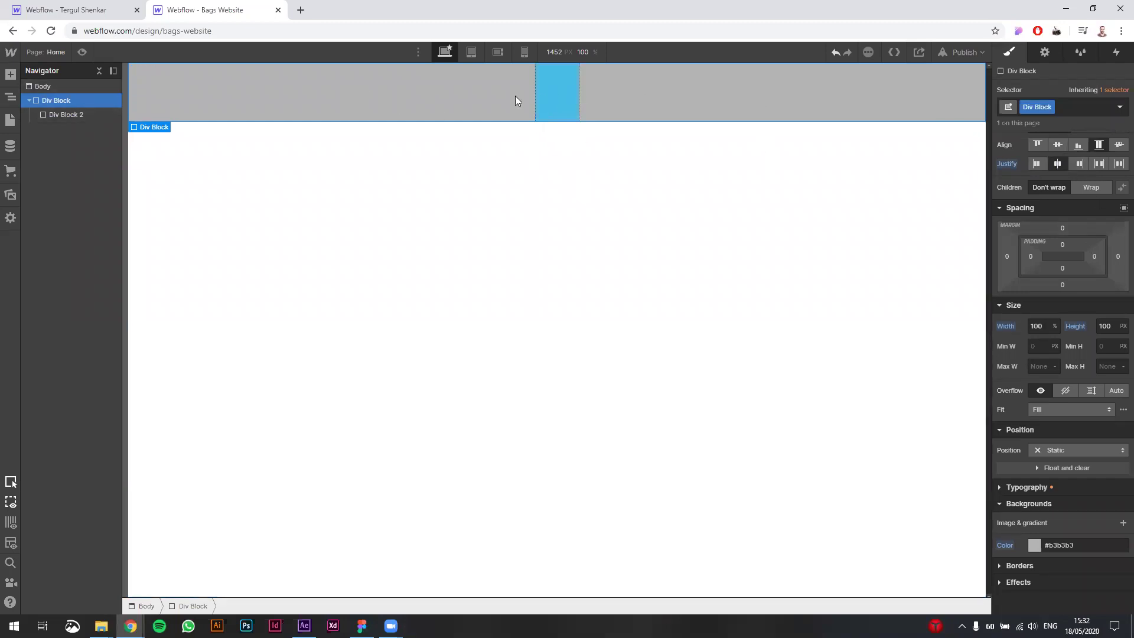
Step: Set the nested blue Div Block's width and height to 50 px each
left_click(562, 110)
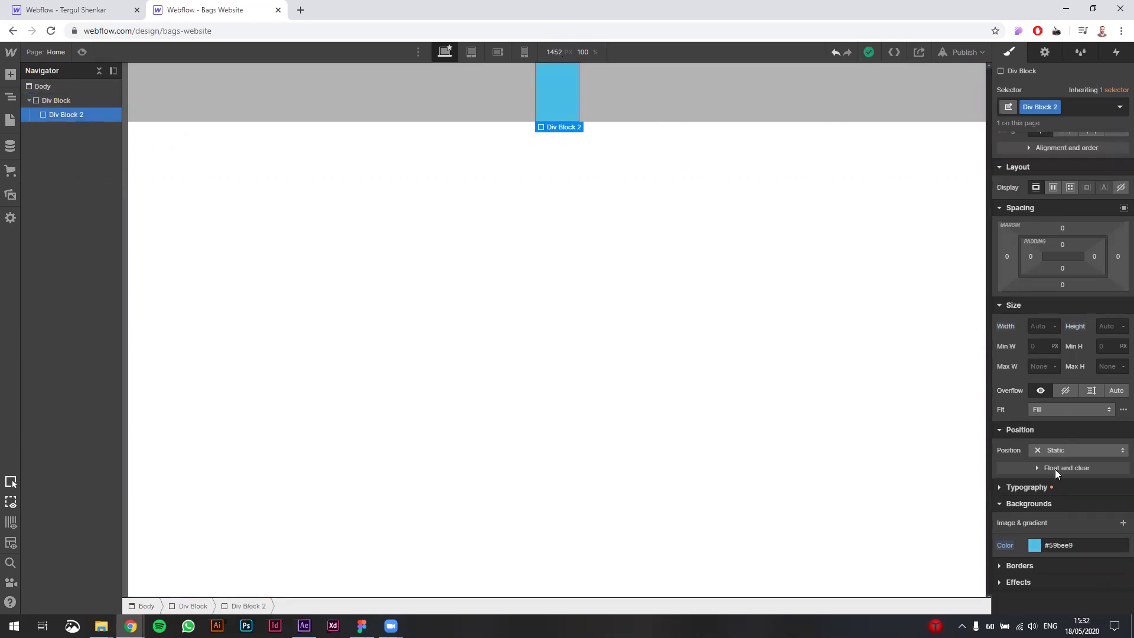
scroll(1057, 500, "up", 1)
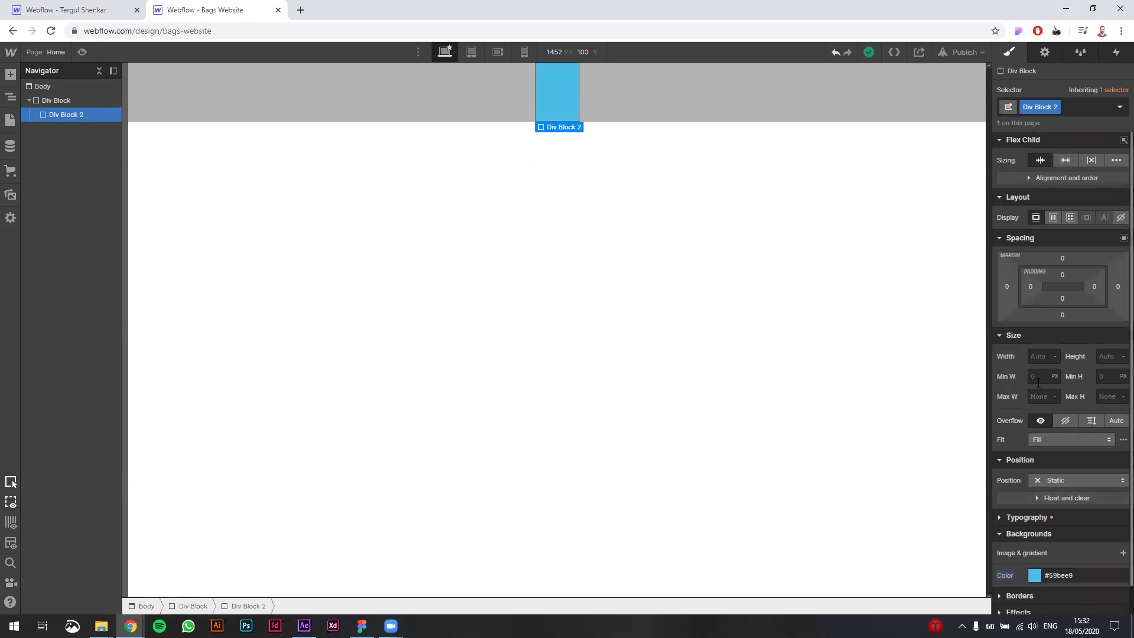
left_click(1102, 356)
type("50")
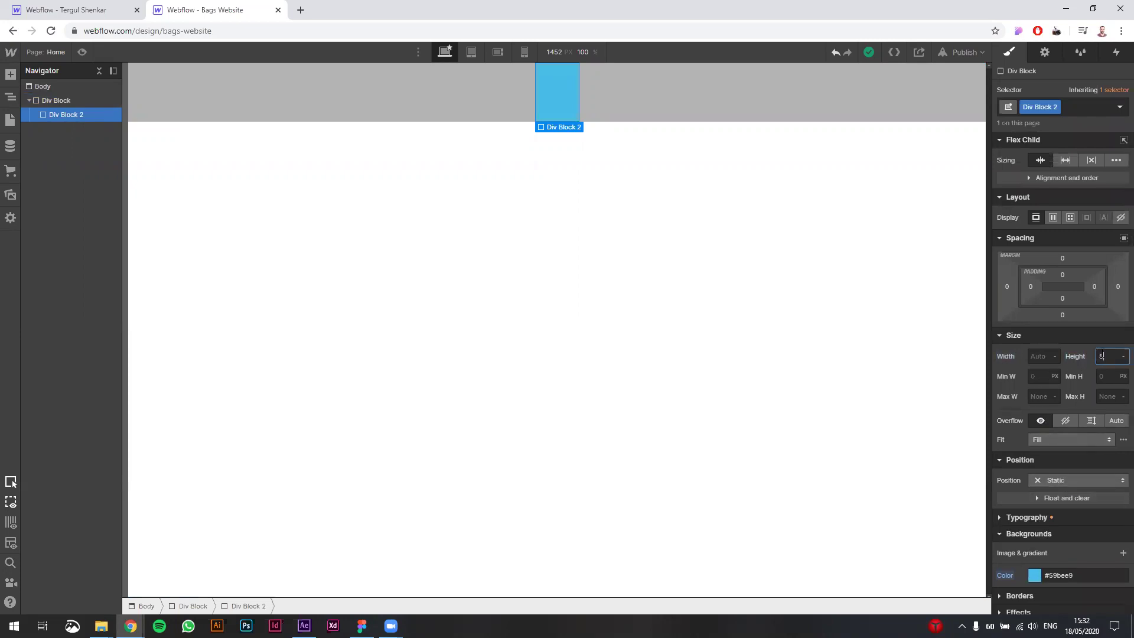
left_click(1033, 355)
type("50")
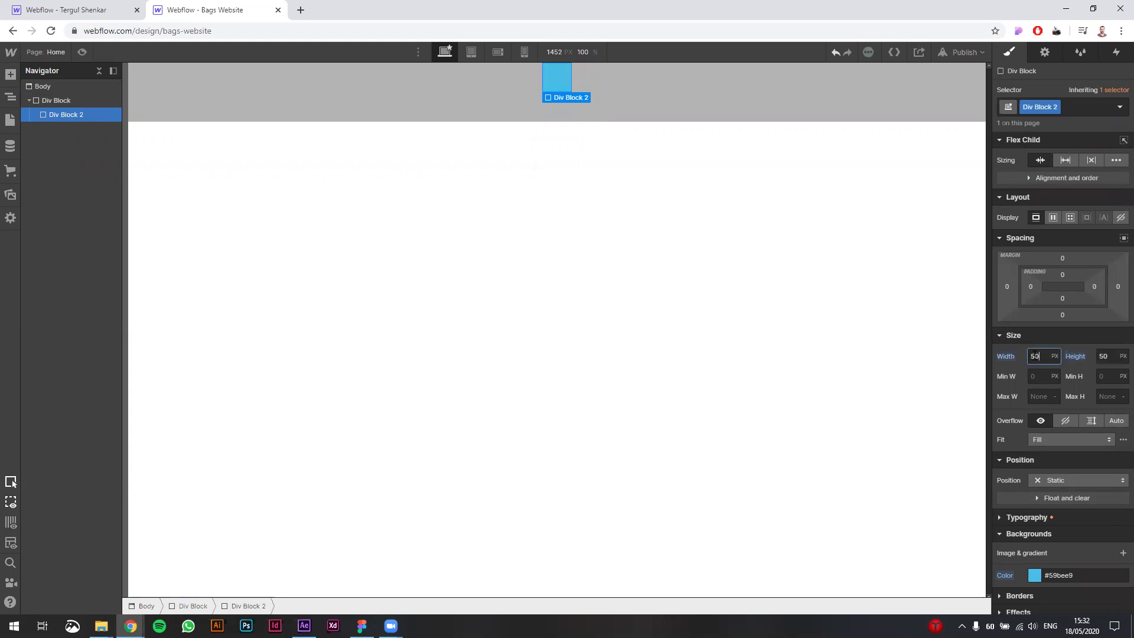
Step: Rename the outer Div Block's class to nav-bar
left_click(381, 99)
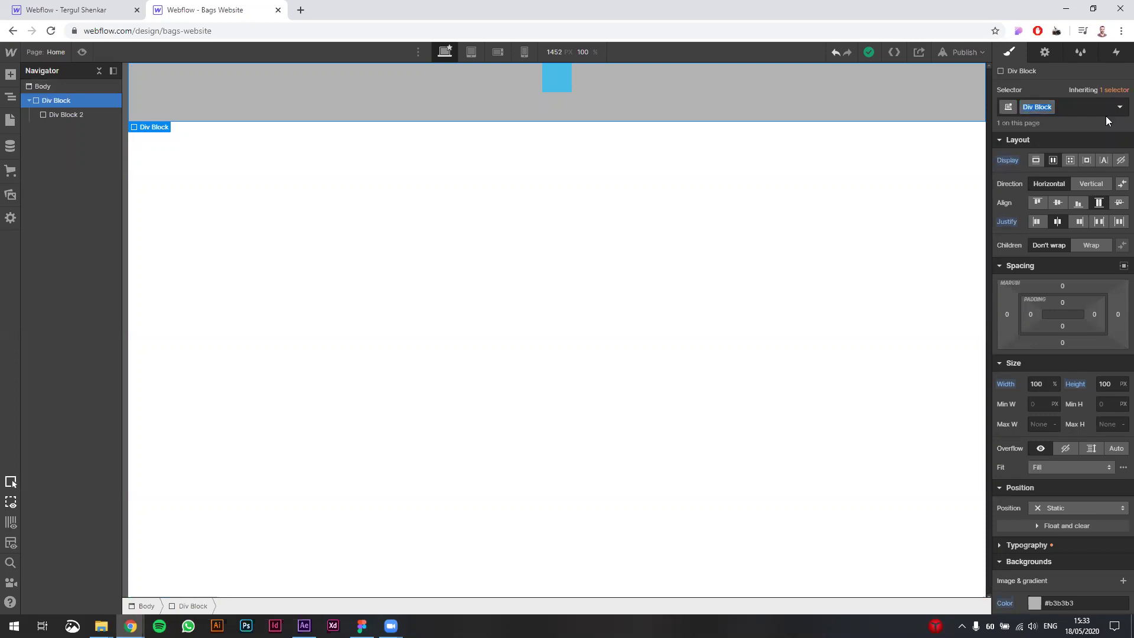
type("nav-bar")
key("Return")
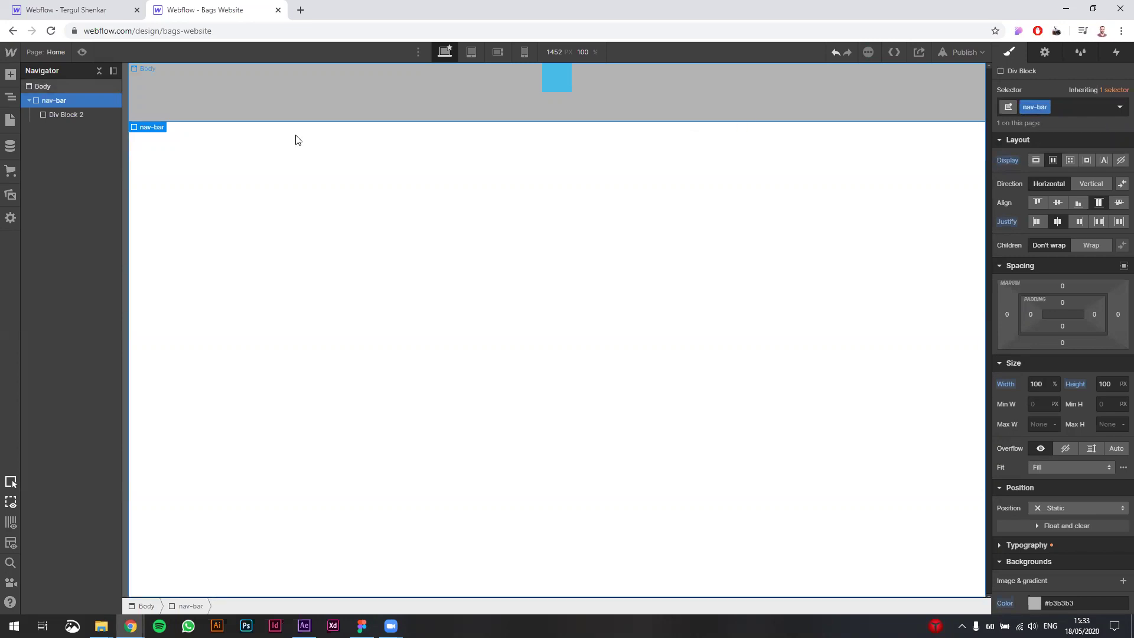
Step: Rename the nested blue Div Block's class to nav-bar-content
left_click(68, 116)
double_click(1040, 107)
type("content")
key("Return")
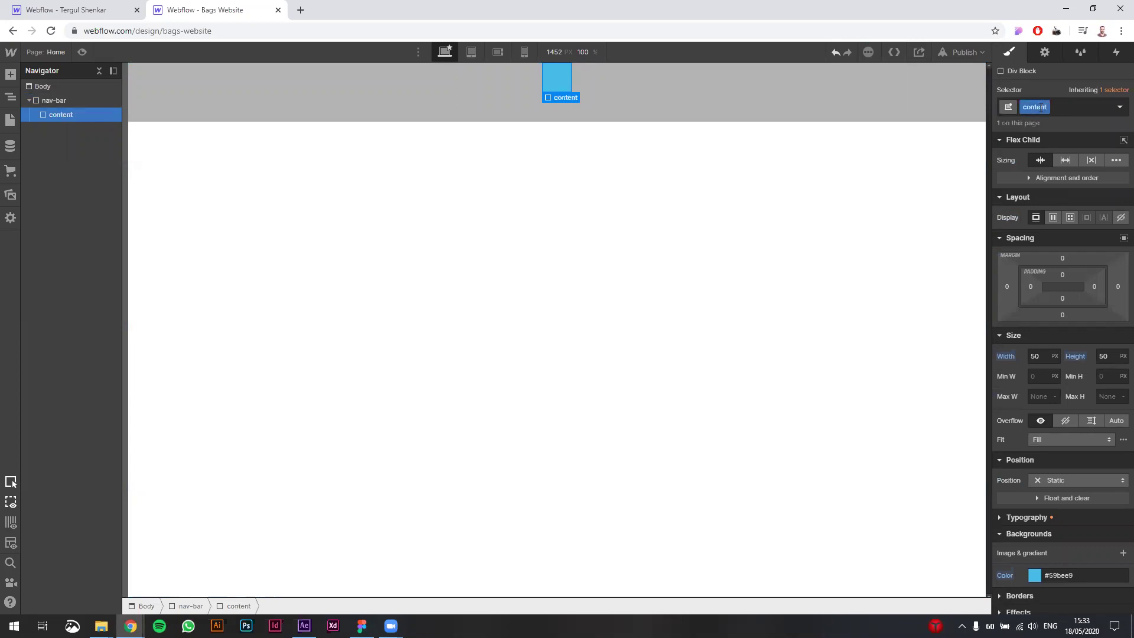
type("nav-bar-")
key("Return")
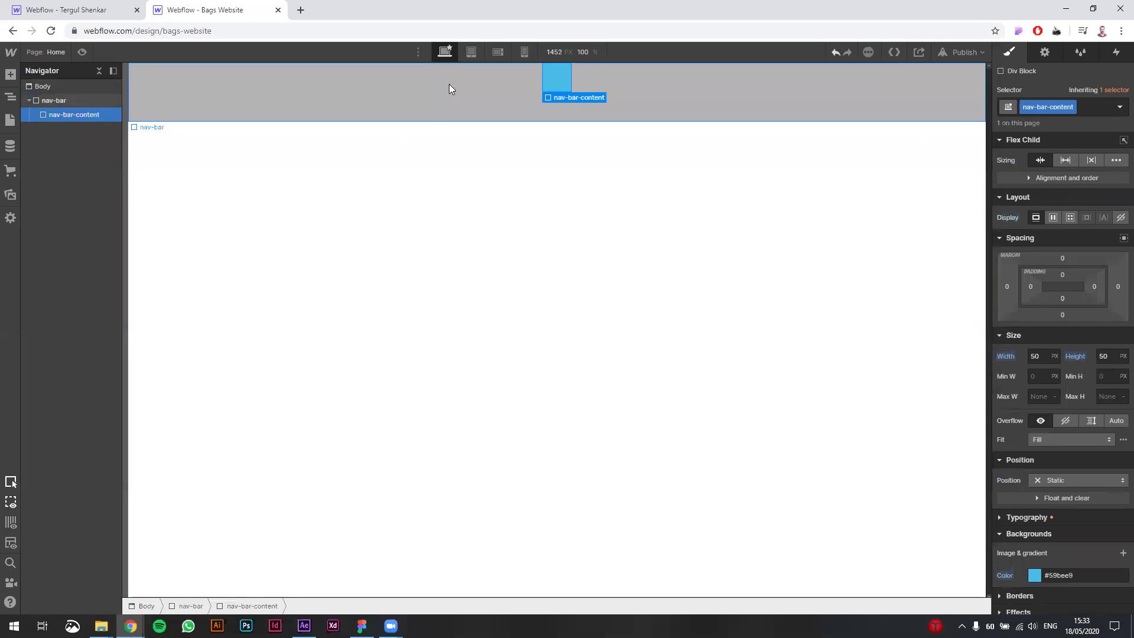
Step: Align the nav-bar's children to the vertical center and lighten its background colour to #dbdbdb
left_click(305, 95)
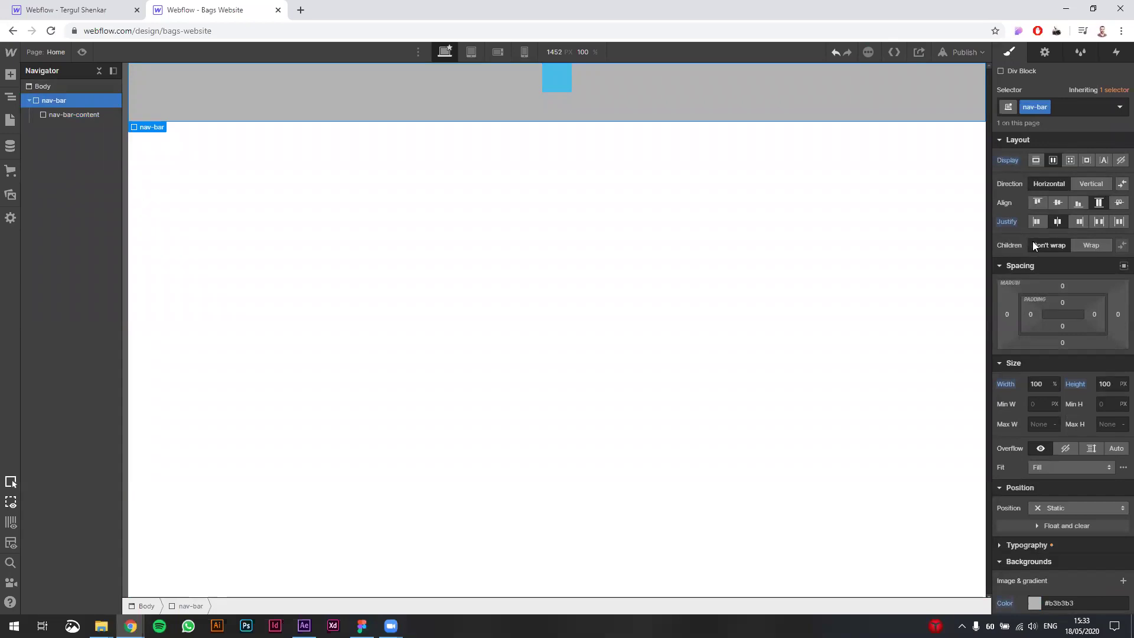
left_click(1059, 204)
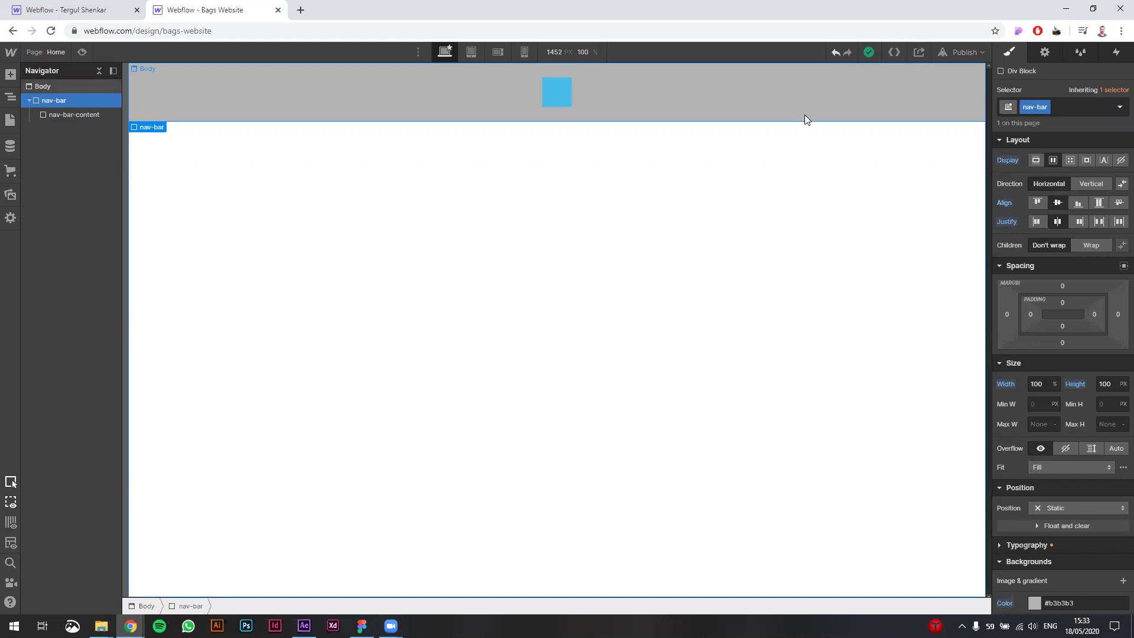
scroll(1077, 440, "down", 1)
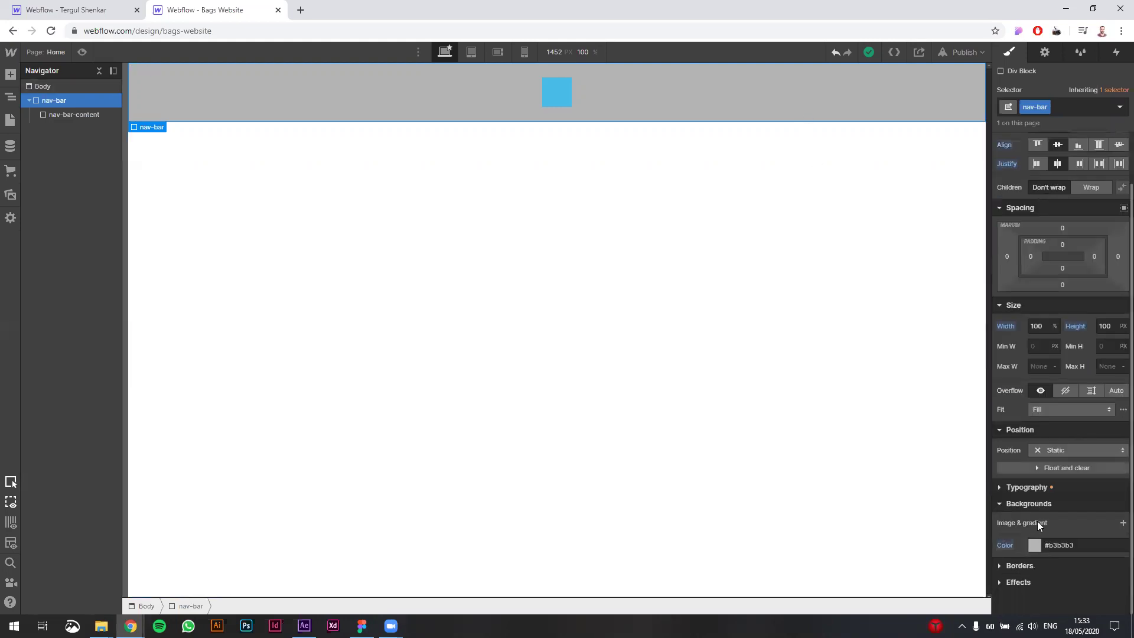
left_click(1035, 545)
left_click_drag(999, 384, 998, 368)
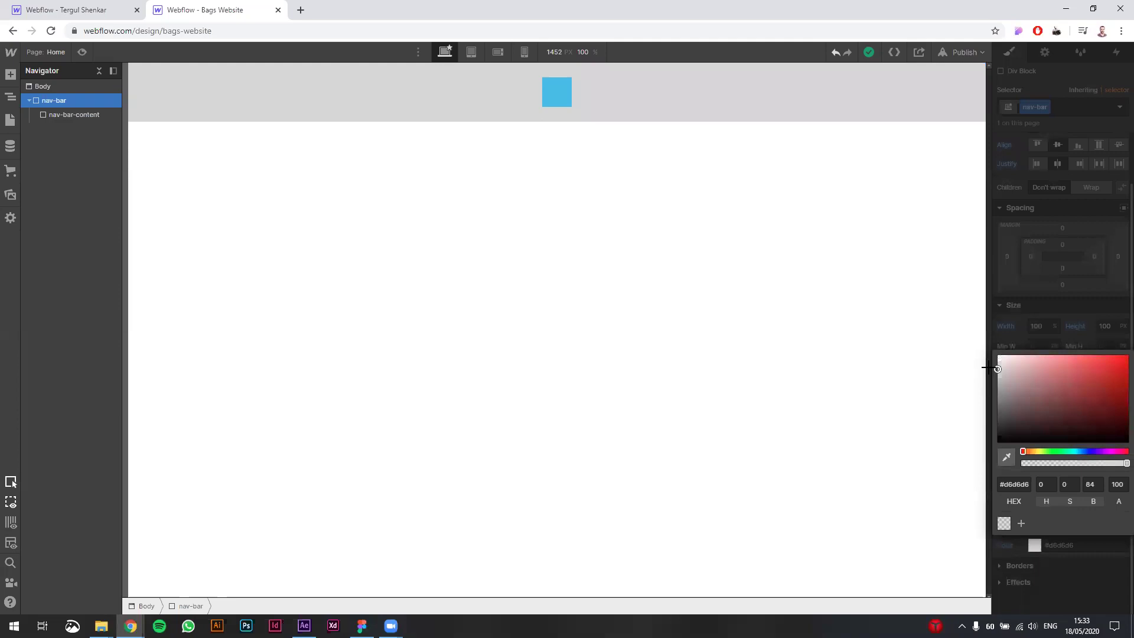
left_click(446, 197)
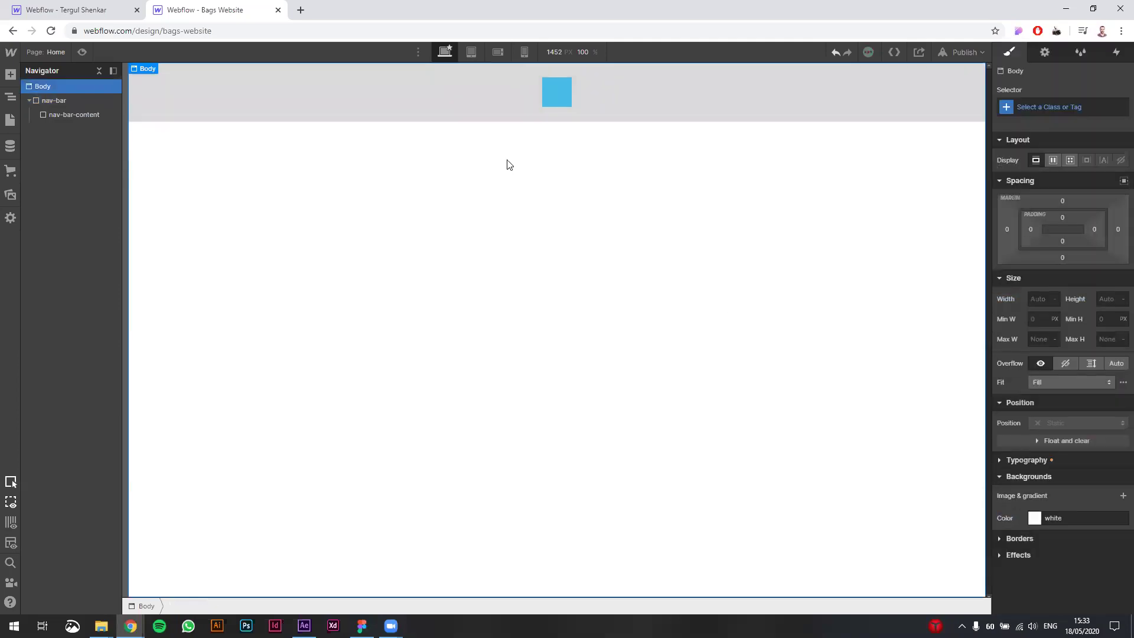
left_click(716, 92)
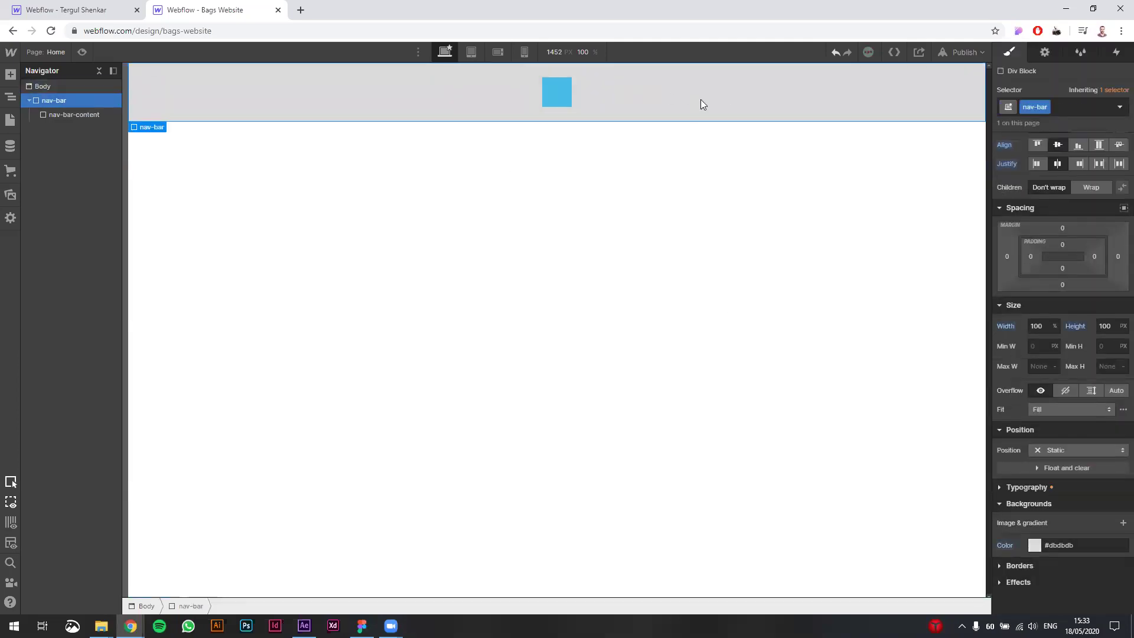
scroll(1034, 176, "up", 1)
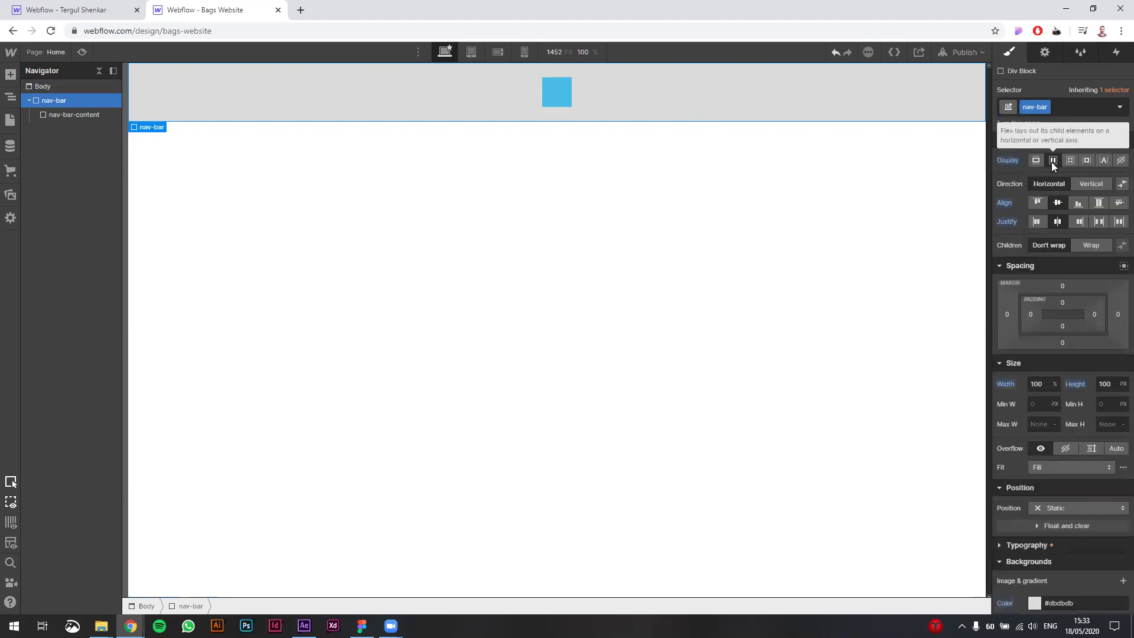
left_click(1057, 204)
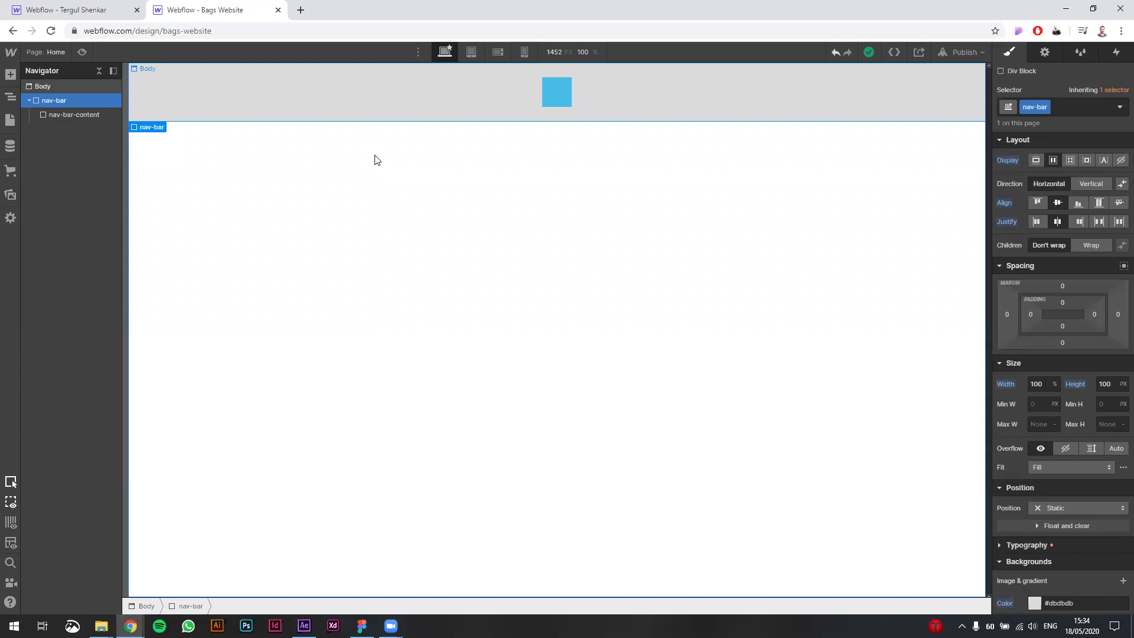
Step: Add a new Div Block to the page body directly below the nav-bar
left_click(549, 96)
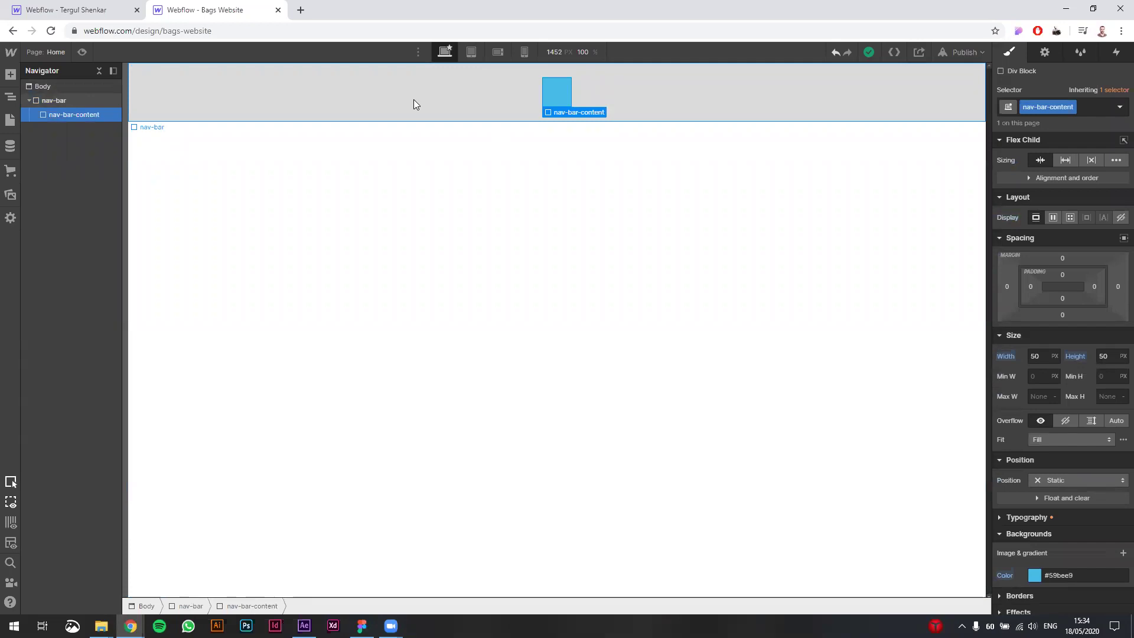
left_click(281, 236)
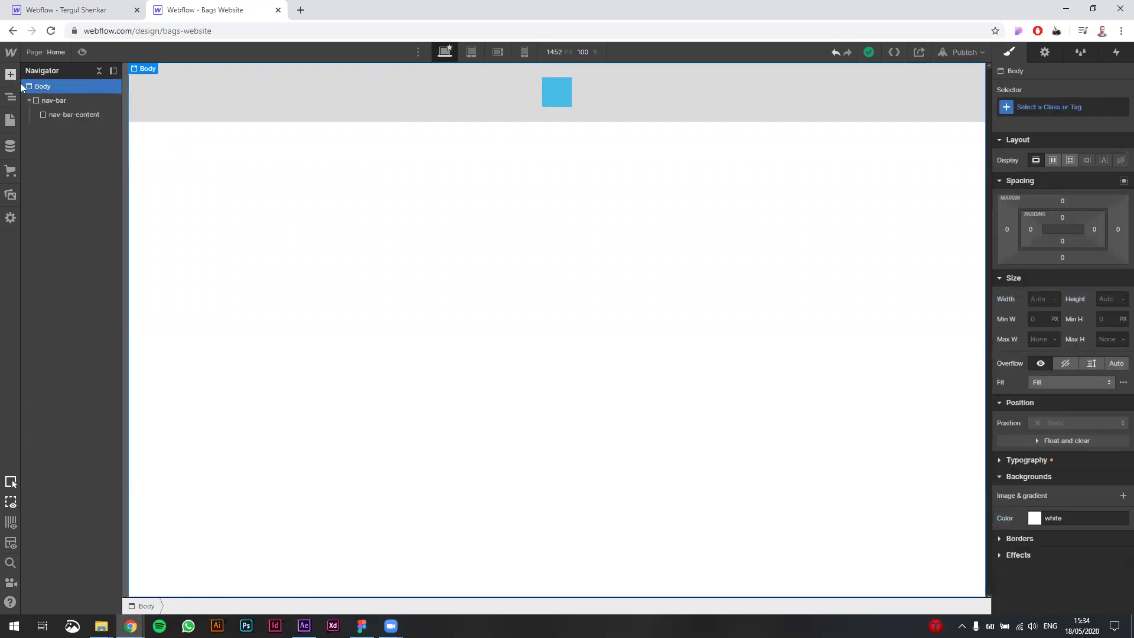
key("a")
left_click_drag(48, 285, 406, 146)
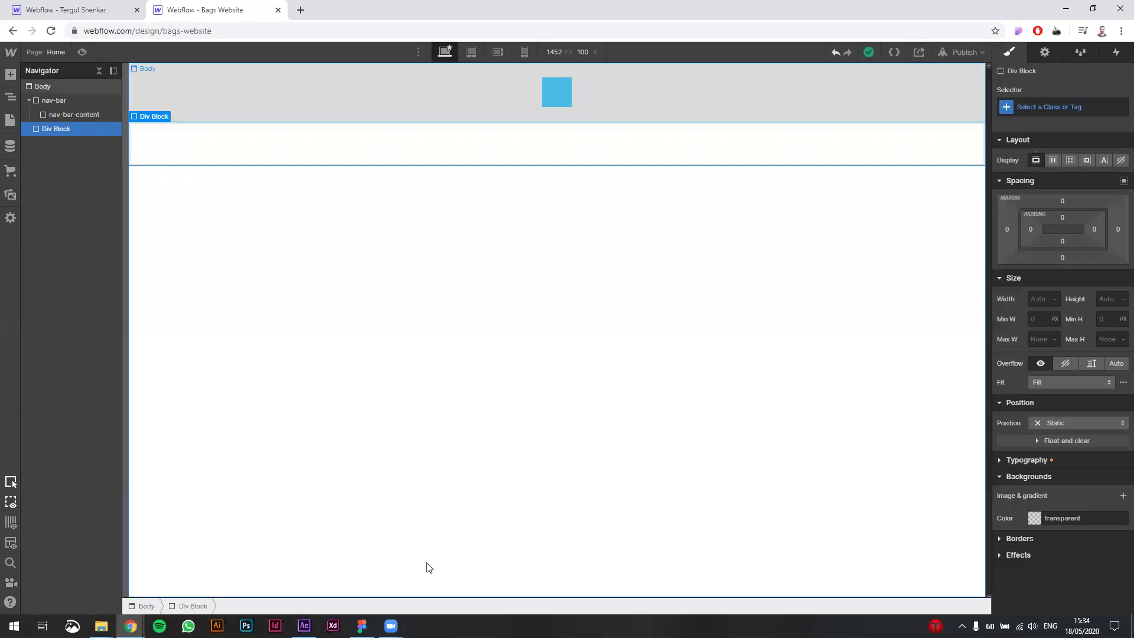
Step: Try the grid display on the new Div Block and change it to inline-block
key("alt+Tab")
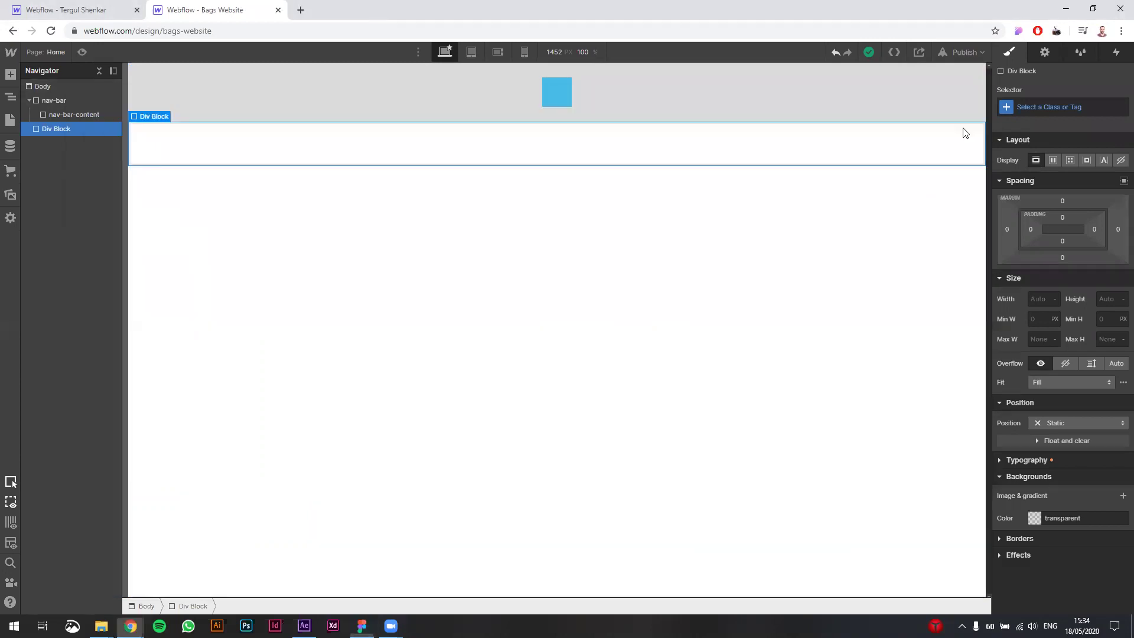
left_click(243, 7)
left_click(1069, 160)
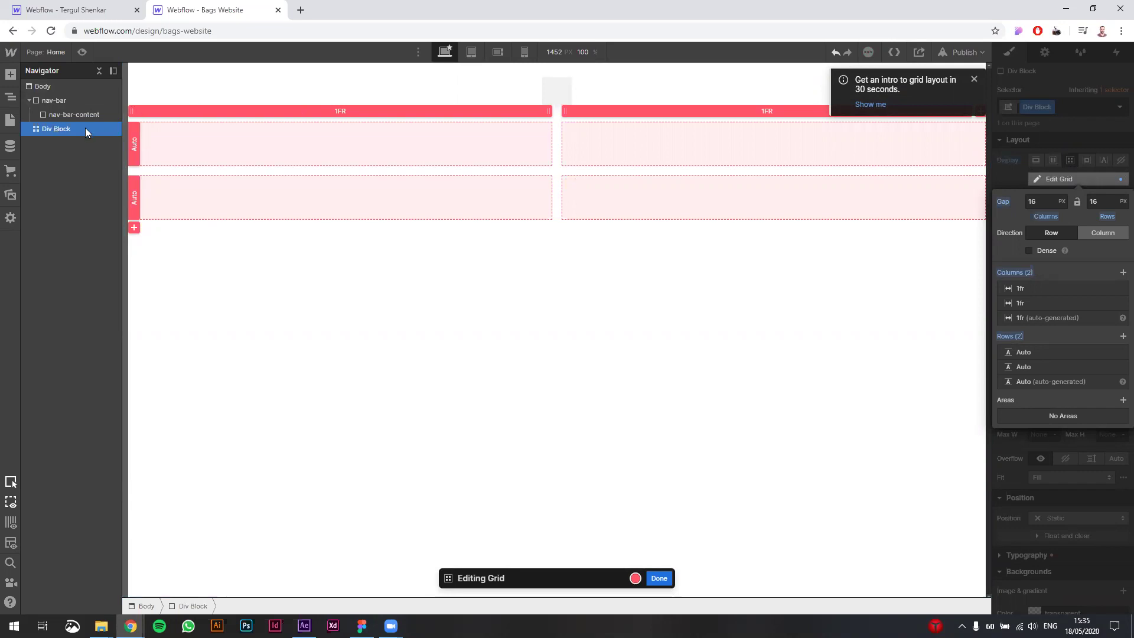
left_click(1101, 127)
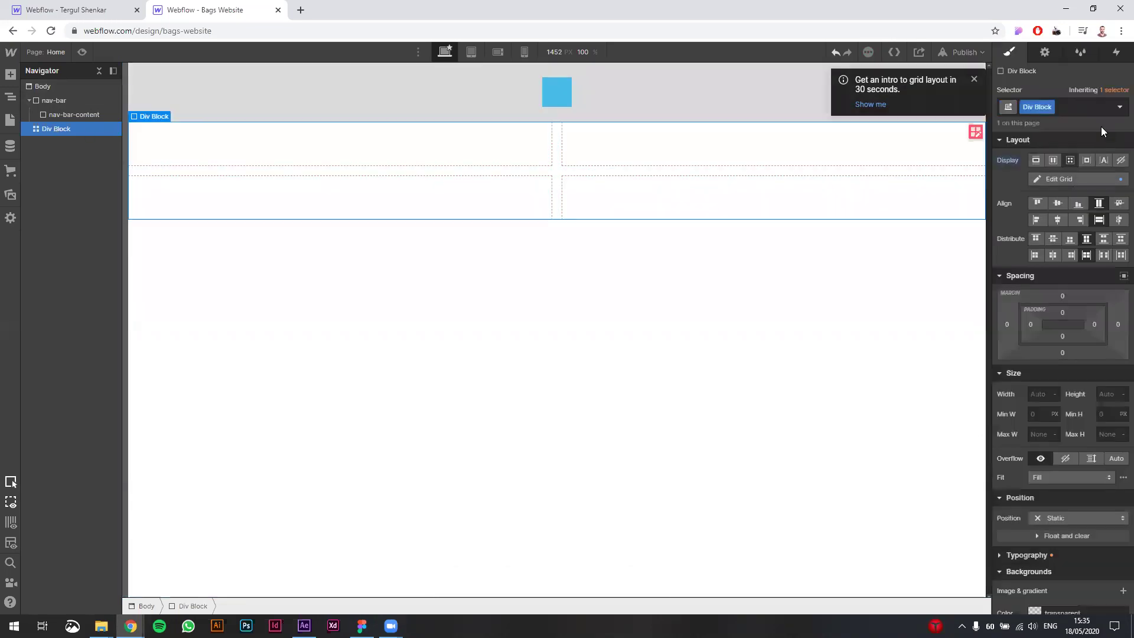
left_click(1085, 160)
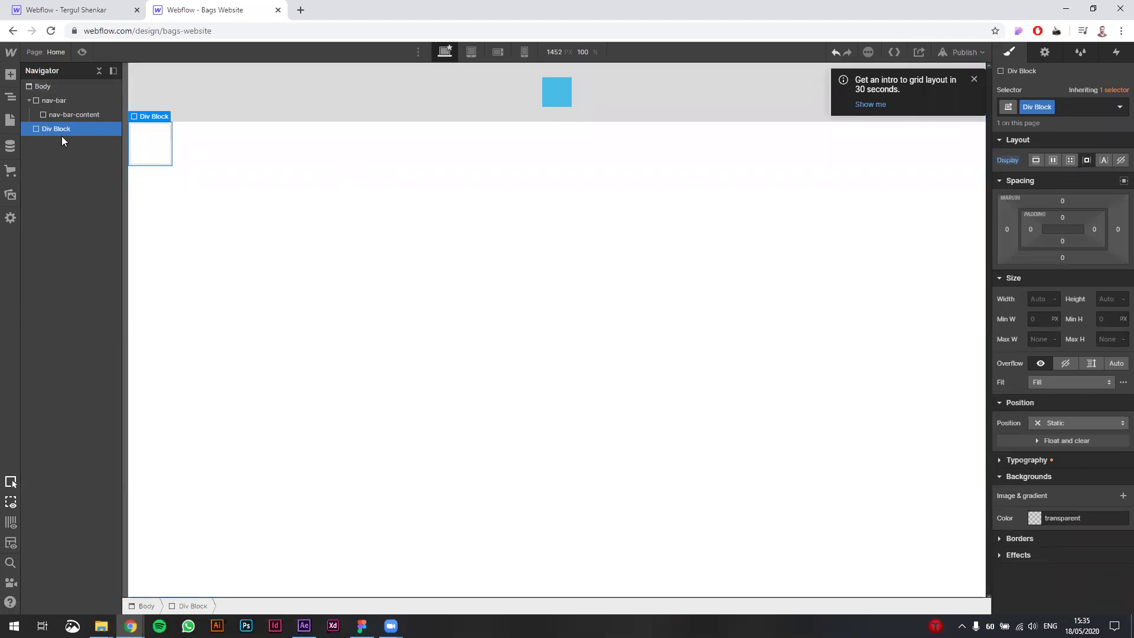
Step: Duplicate the inline-block Div Block four times
key("ctrl+d")
key("ctrl+d")
key("ctrl+d")
key("ctrl+d")
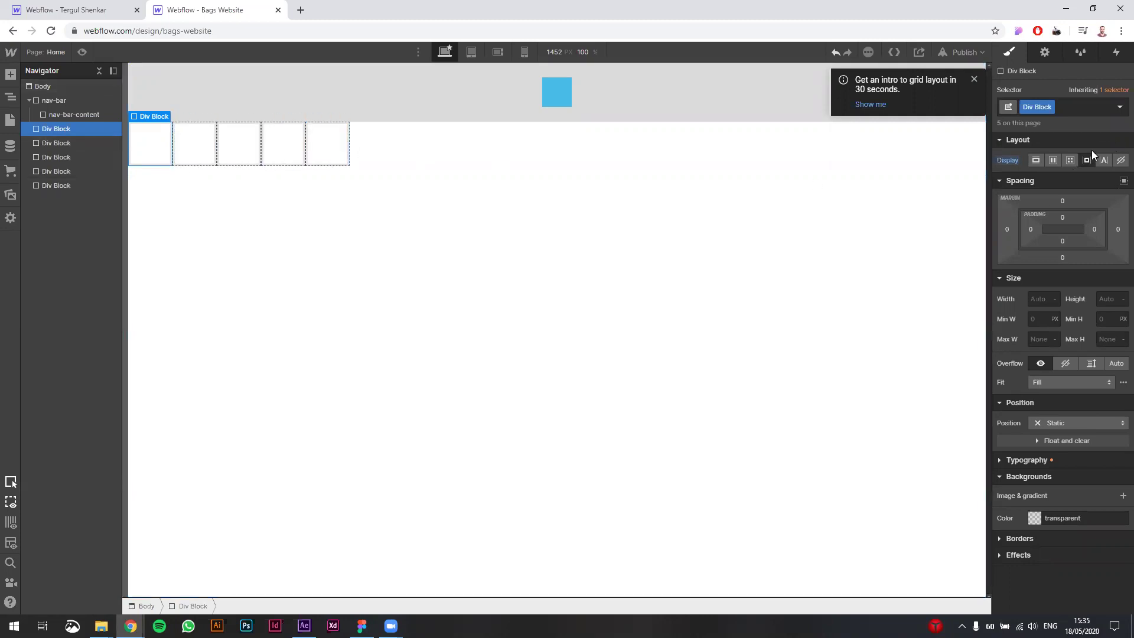
Step: Try the block, inline and none display settings on the duplicated Div Blocks, ending on block
left_click(1038, 162)
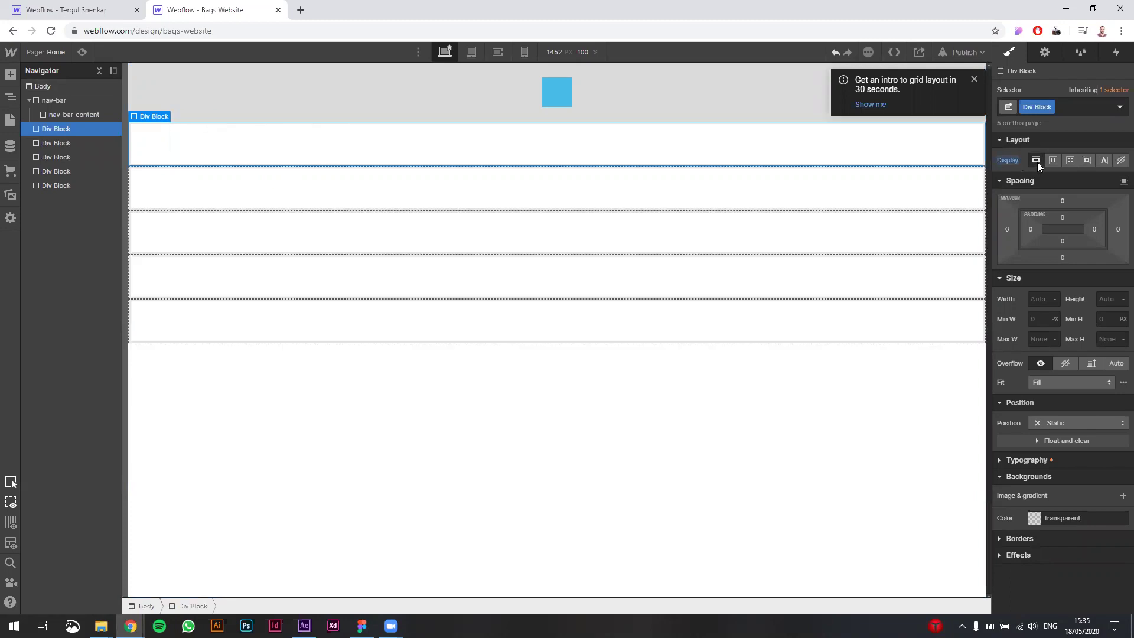
left_click(1105, 157)
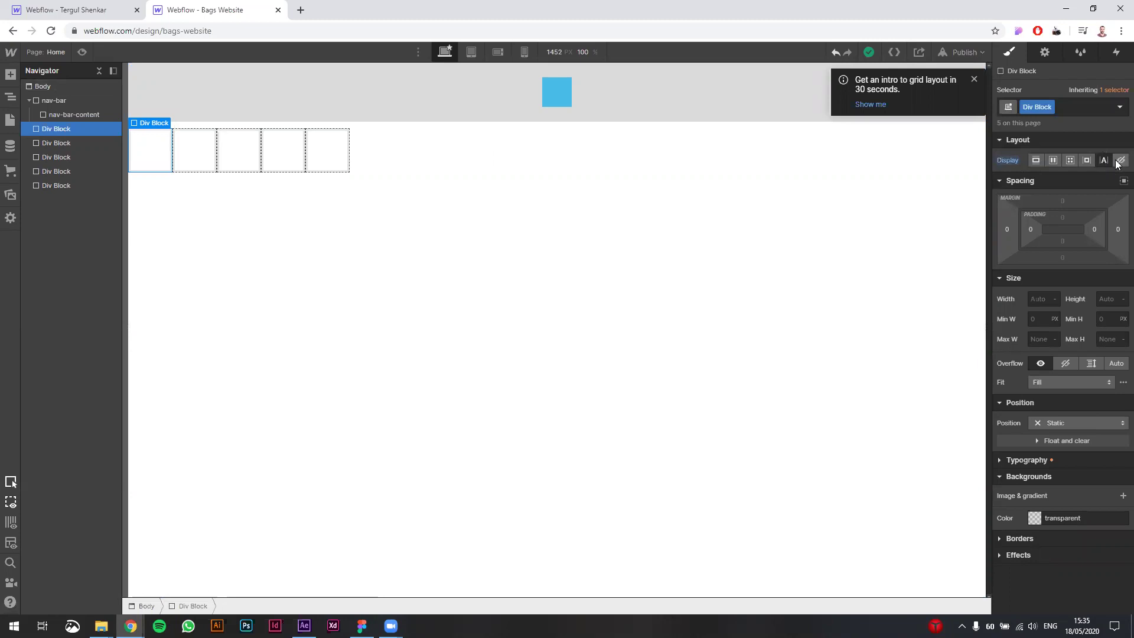
left_click(1120, 161)
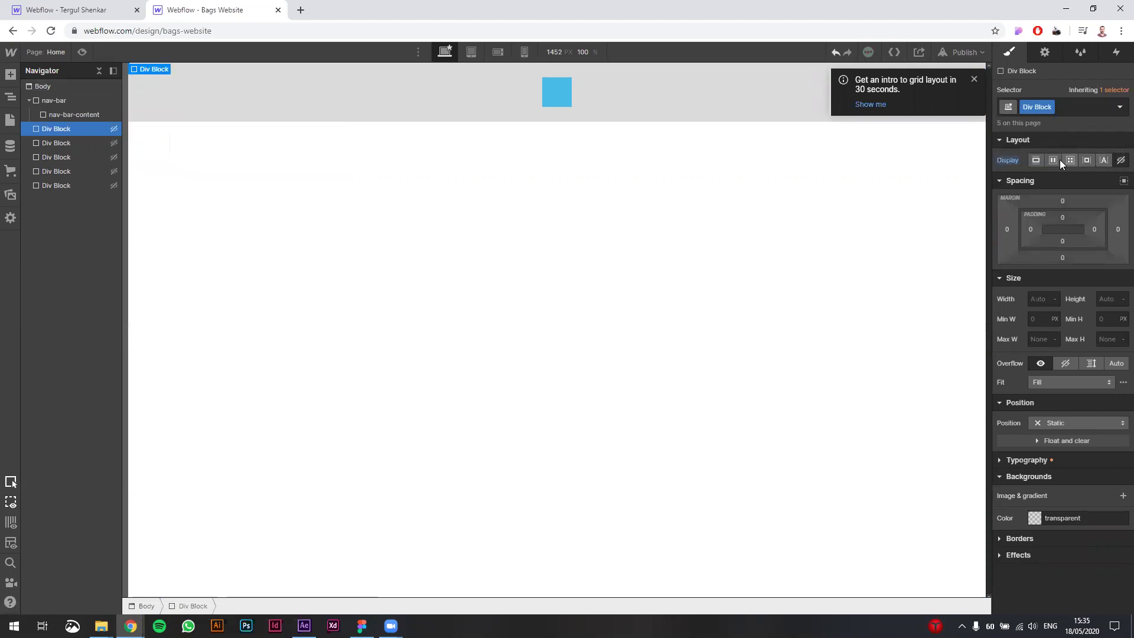
left_click(1035, 160)
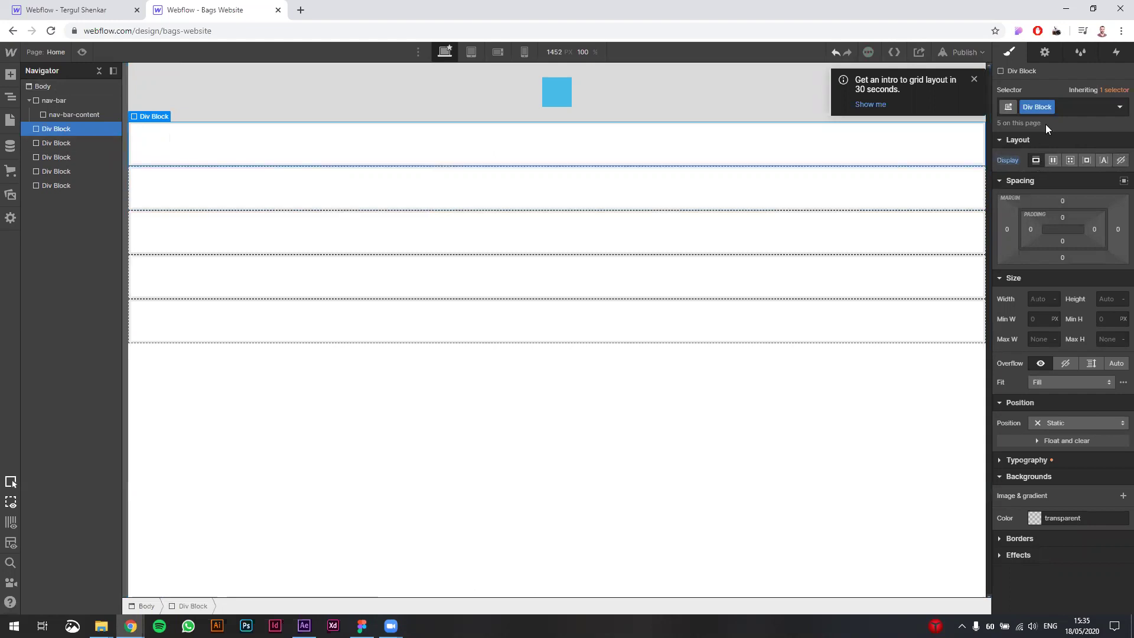
Step: Examine the class selector of the first Div Block and check the class and display settings of its duplicates
left_click(1077, 108)
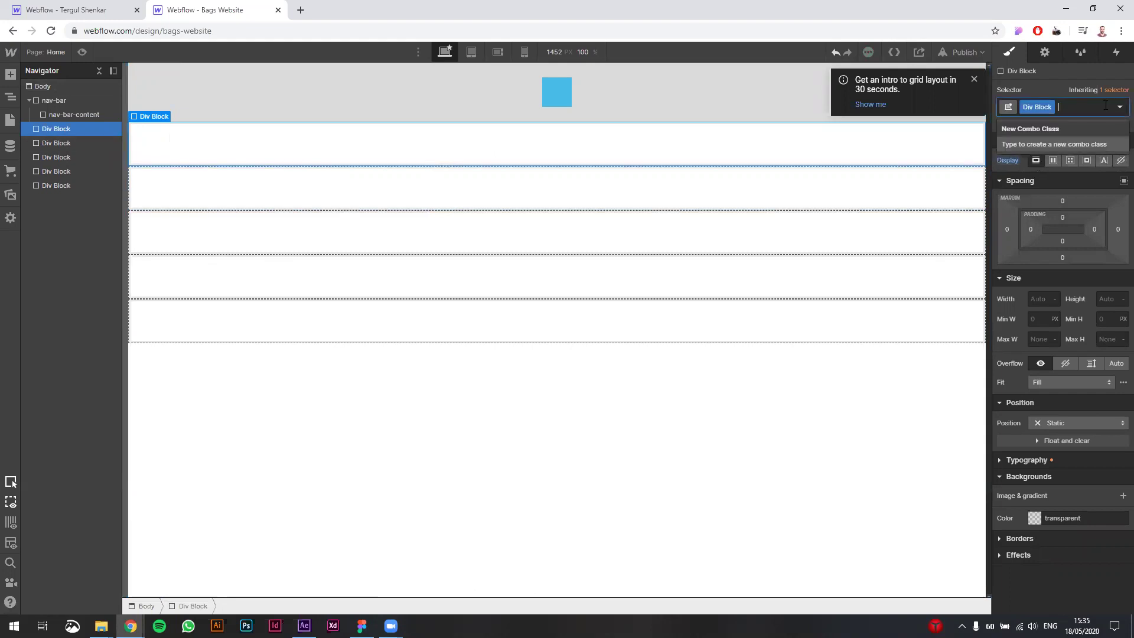
left_click(1031, 107)
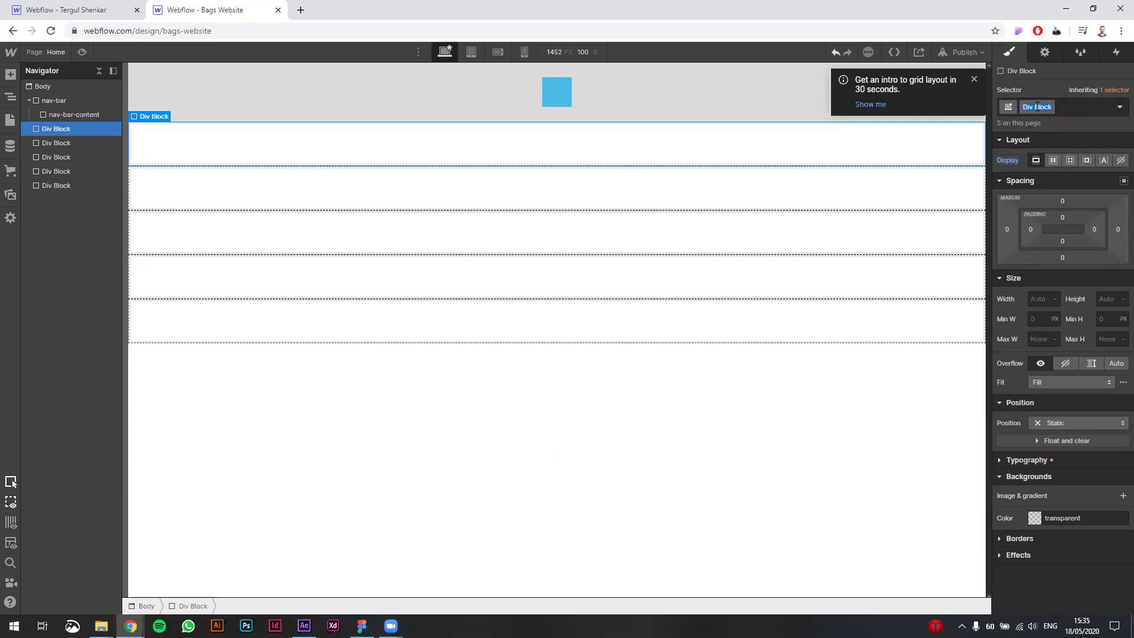
left_click(1073, 106)
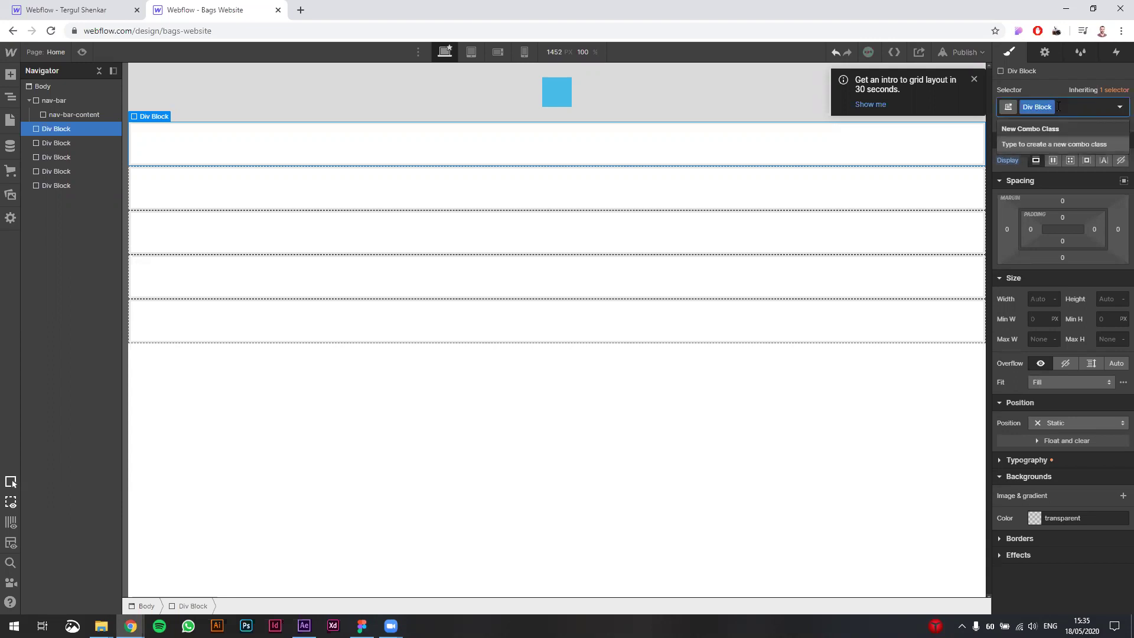
left_click_drag(78, 144, 70, 175)
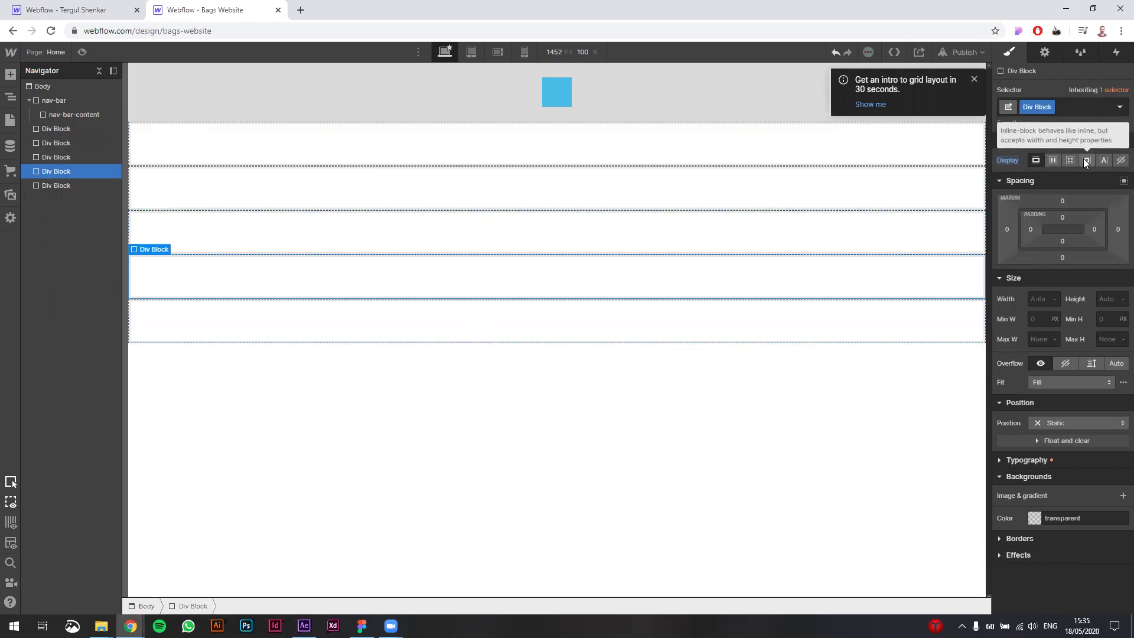
left_click(47, 187)
left_click(53, 144)
Step: Undo the display changes, the duplicates and the Div Block added below the nav-bar
key("ctrl+z")
key("ctrl+z")
key("ctrl+z")
key("ctrl+z")
key("ctrl+z")
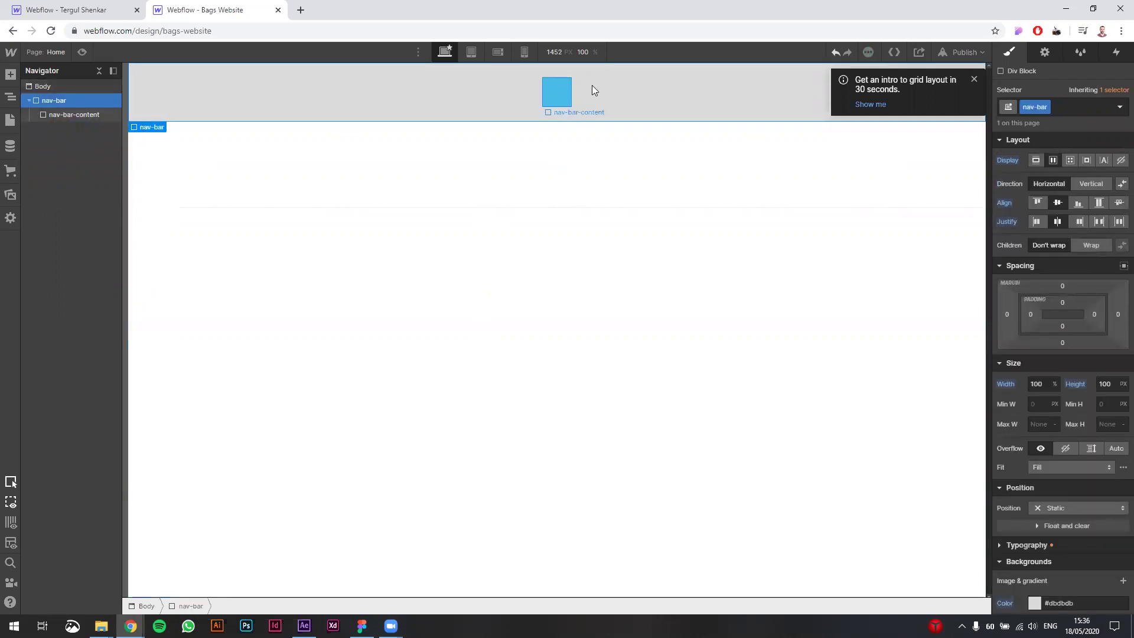
Step: Set the width of the nav-bar-content block to 1200 px
left_click(554, 91)
left_click(502, 86)
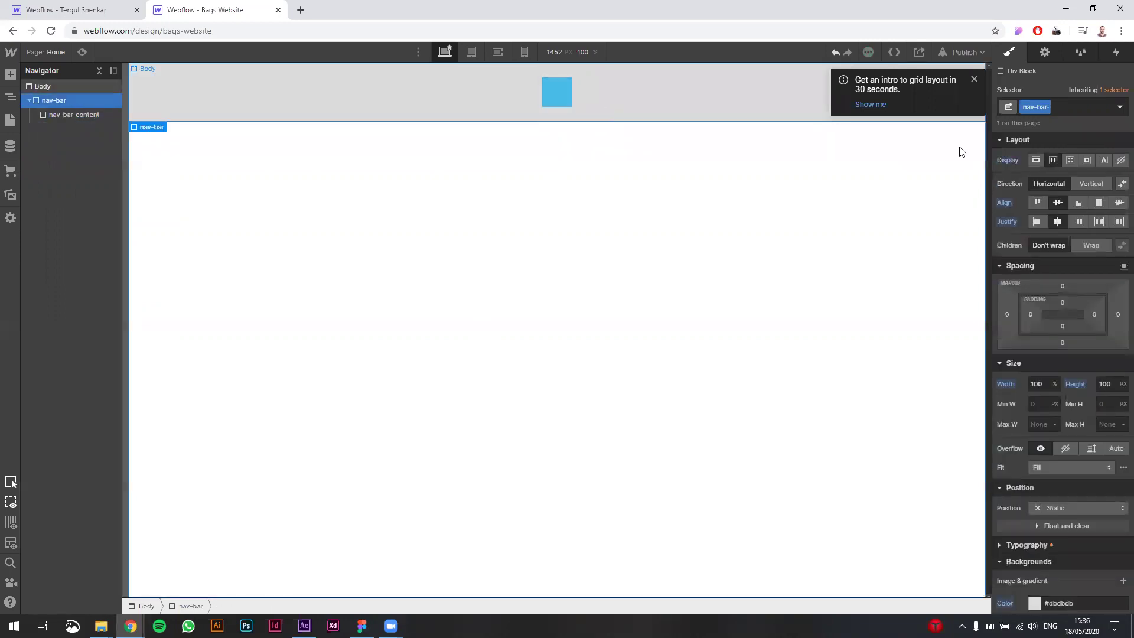
left_click(565, 93)
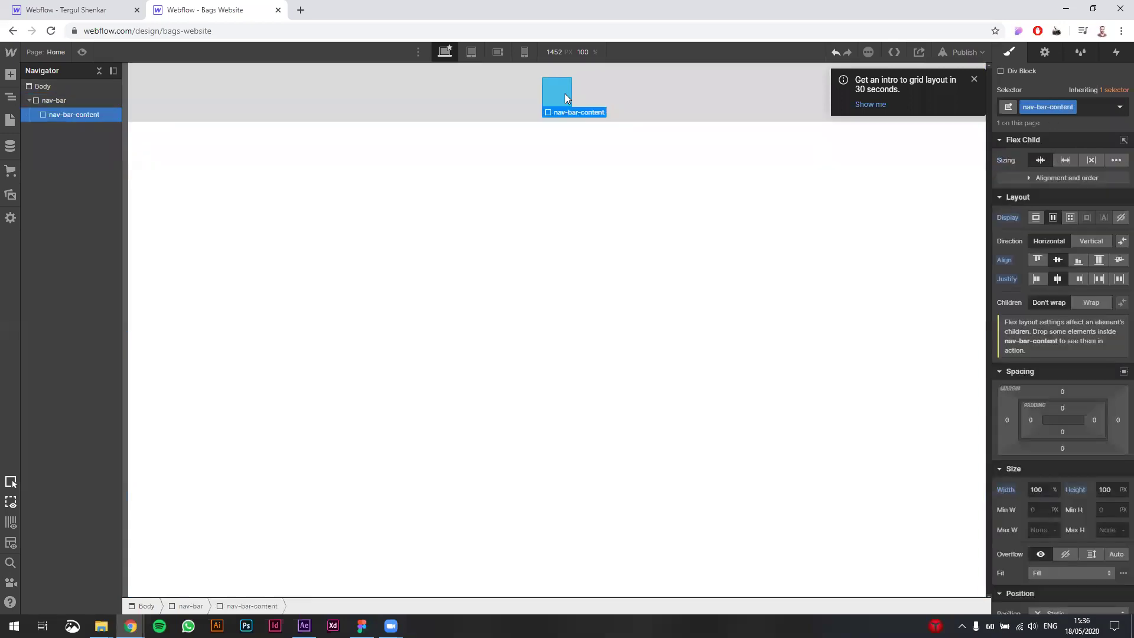
left_click(458, 89)
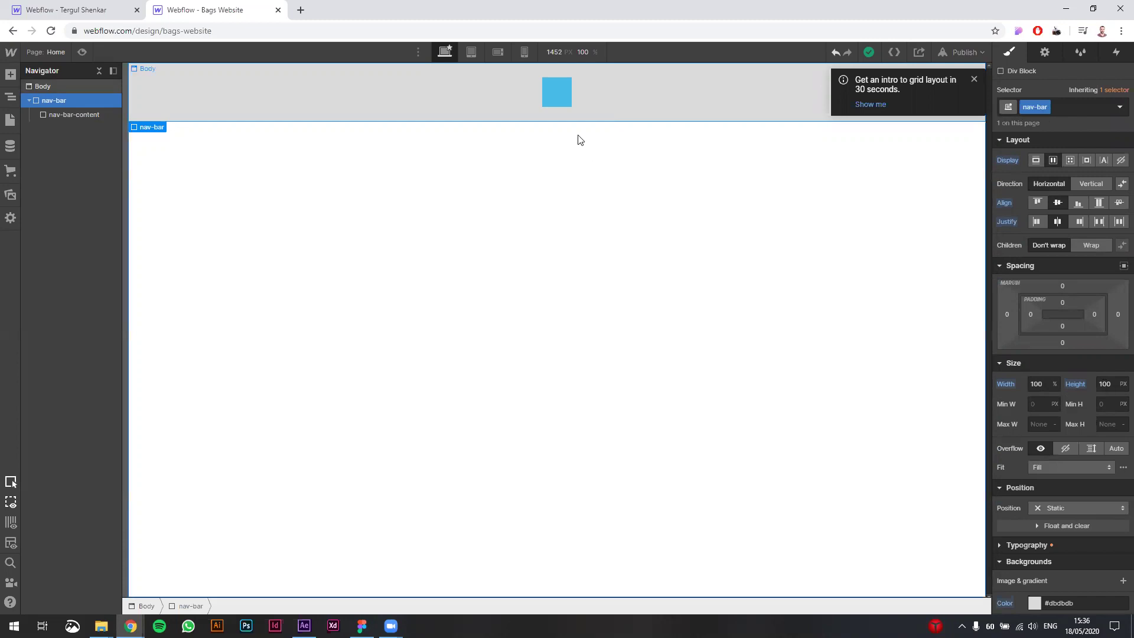
left_click(554, 94)
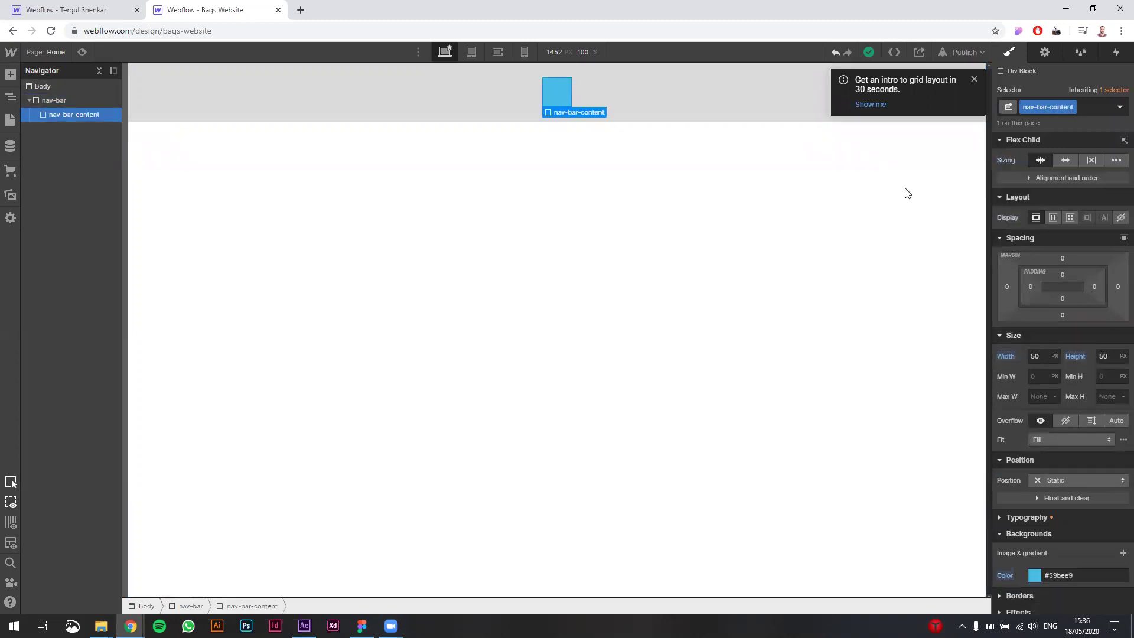
left_click(1056, 355)
type("1200")
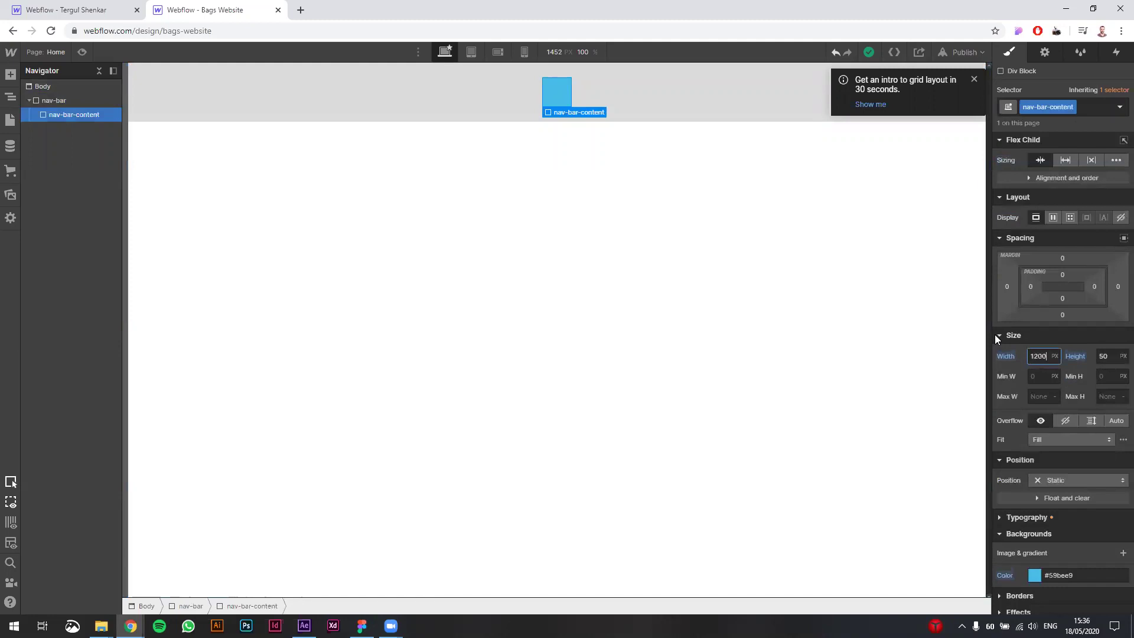
key("Return")
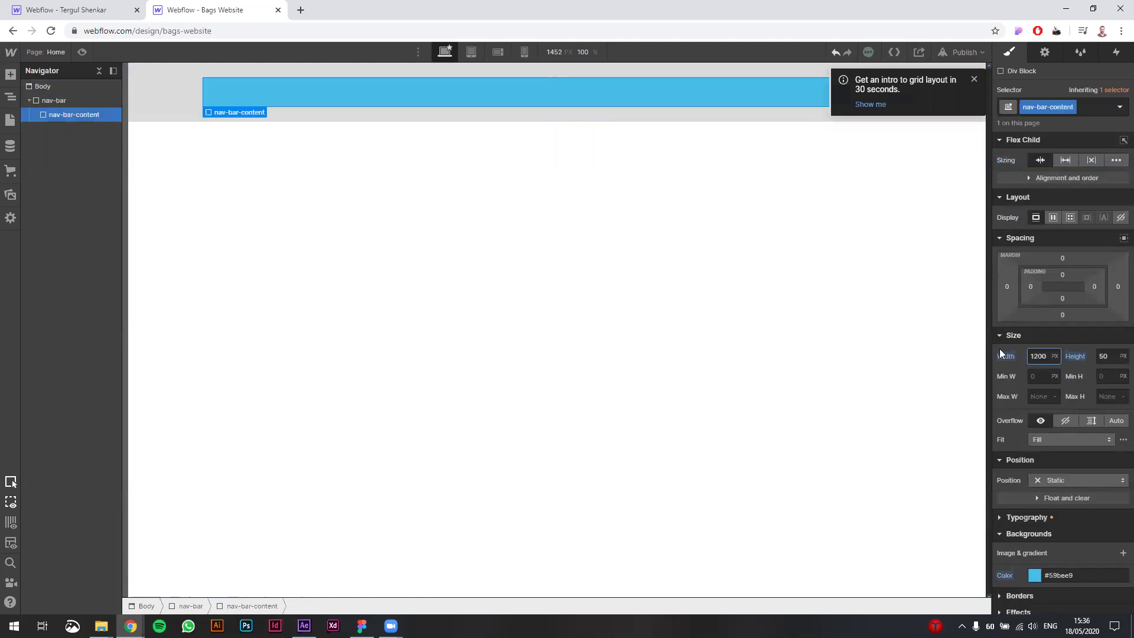
Step: Reset the nav-bar-content block's height and set it to 100%
left_click(1109, 359)
right_click(1076, 353)
left_click(1081, 357)
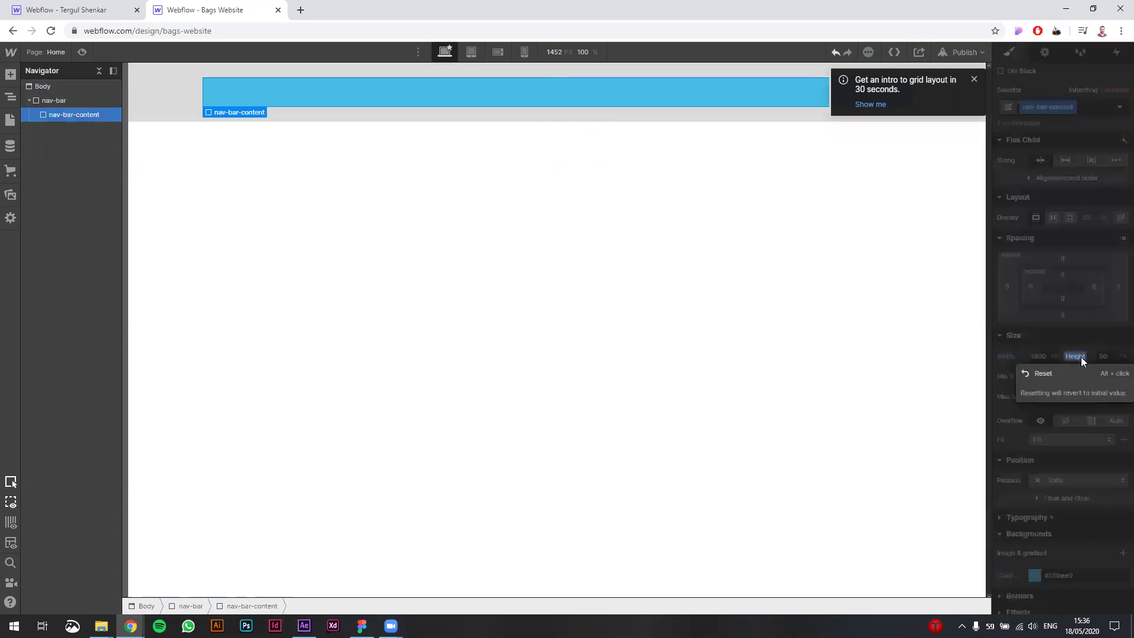
left_click(1058, 372)
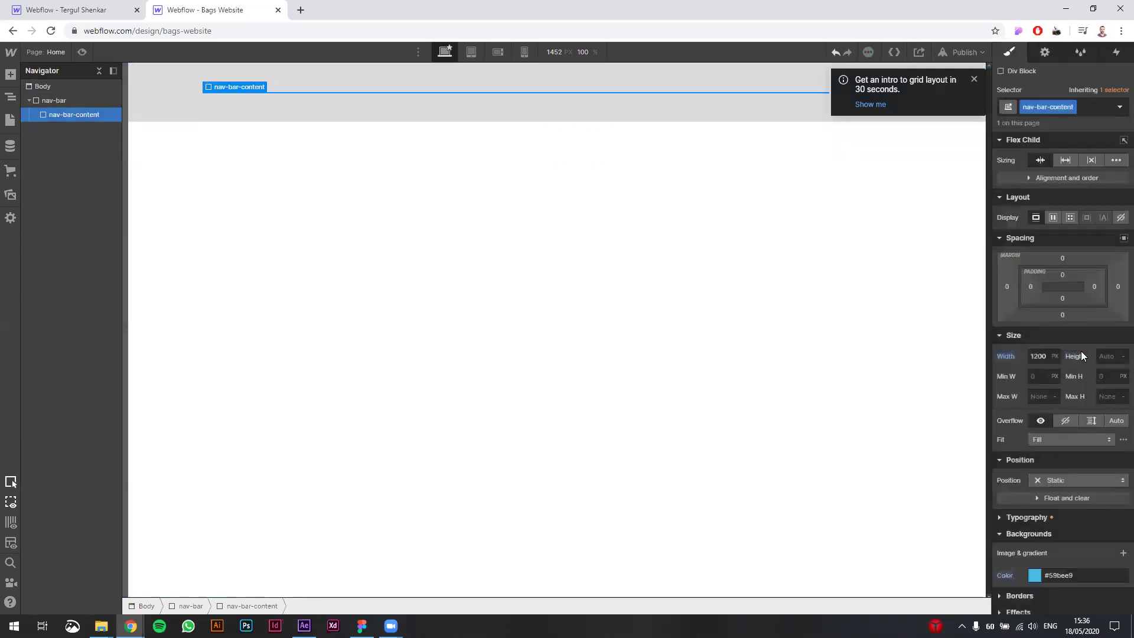
left_click(1111, 356)
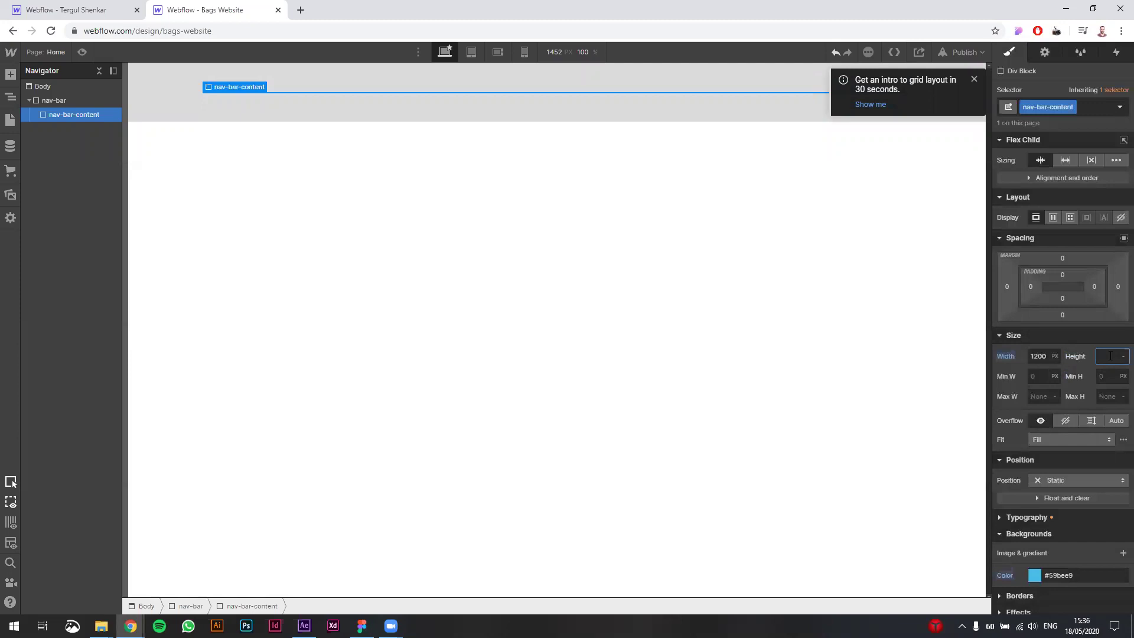
type("100%")
key("Return")
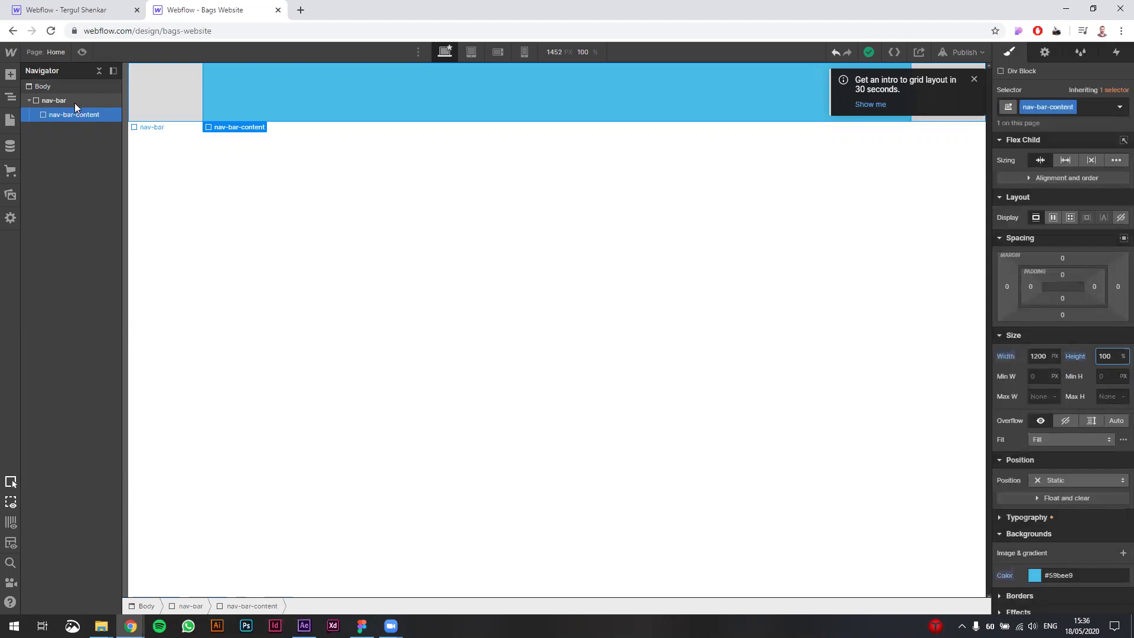
Step: Dismiss the grid layout intro hint and select the nav-bar-content block
left_click(154, 101)
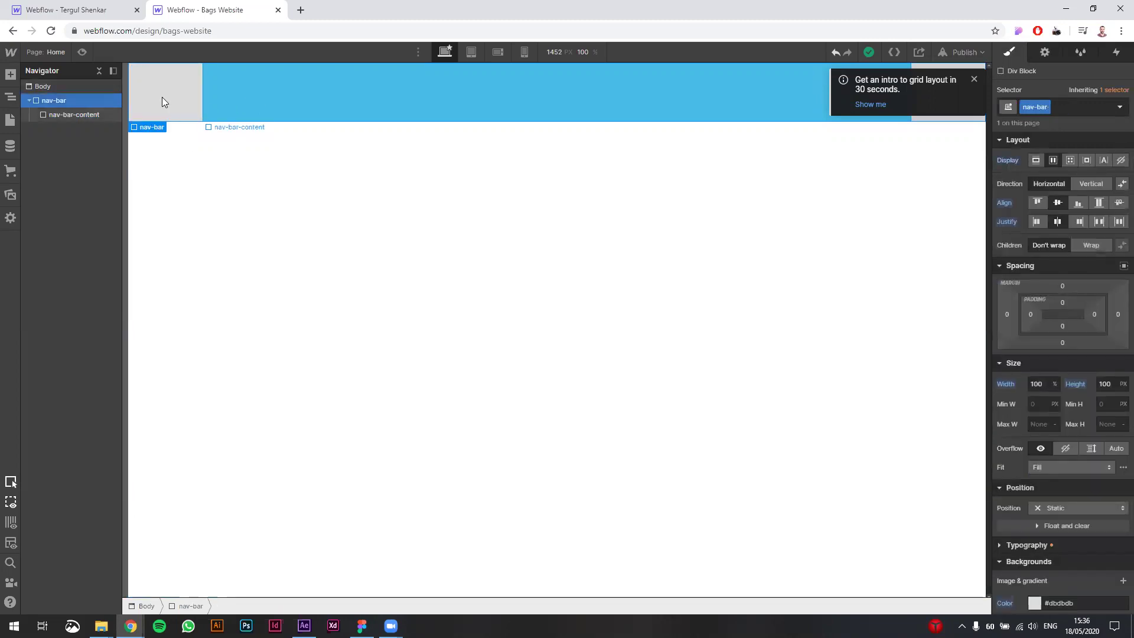
left_click(230, 78)
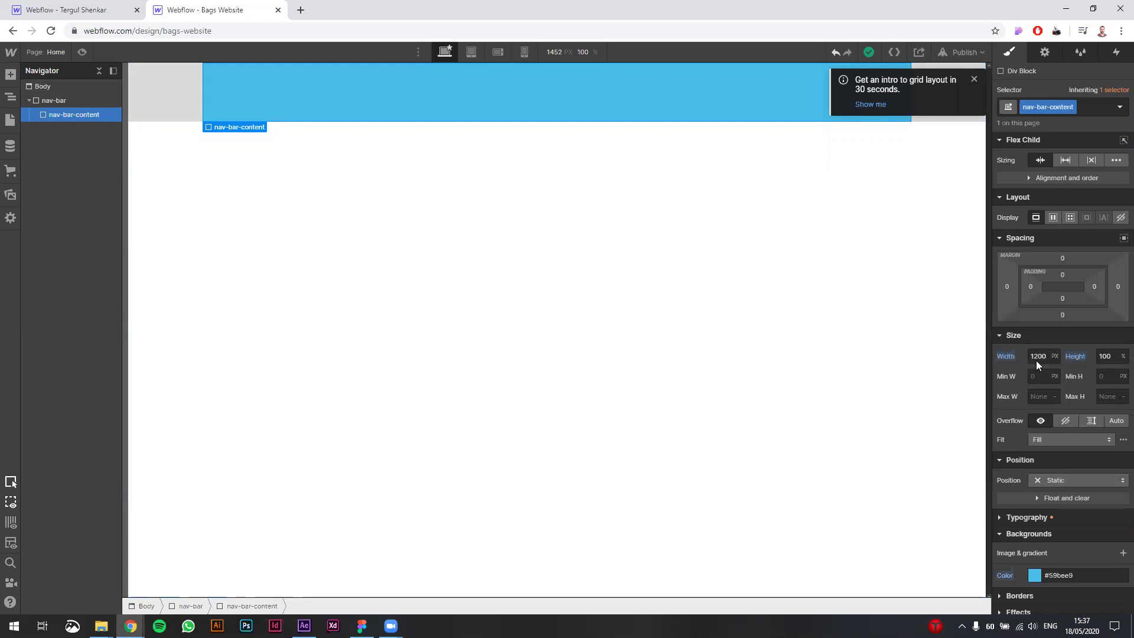
left_click(972, 80)
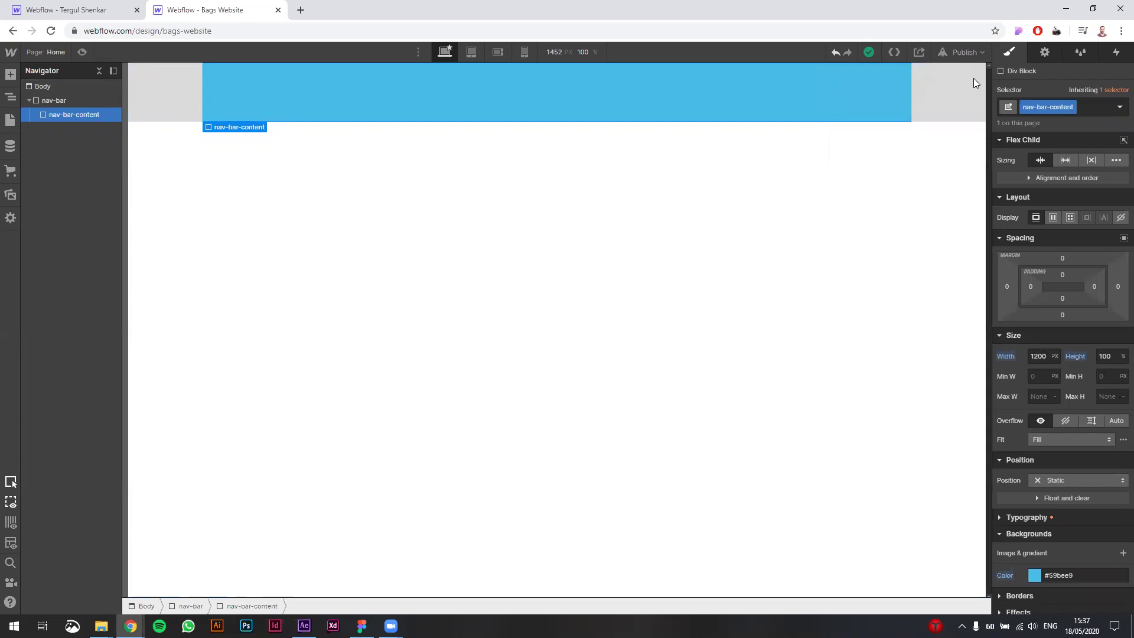
left_click(179, 88)
left_click(363, 110)
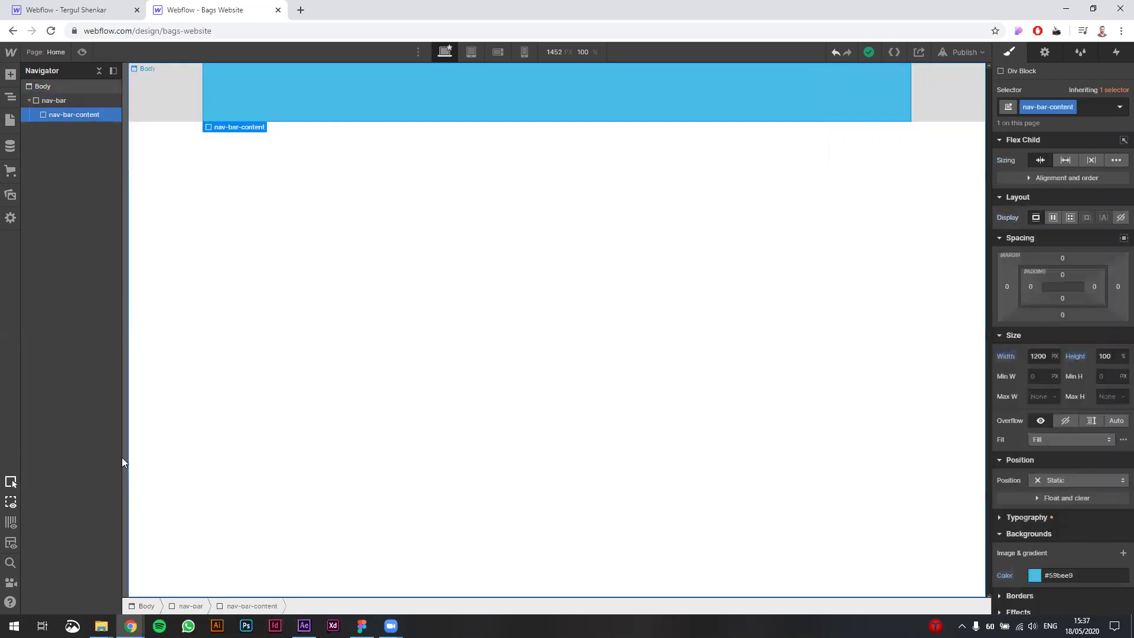
Step: Switch to Figma to examine the outer and inner header rectangles of the Home design, and return to Webflow
key("alt+Tab")
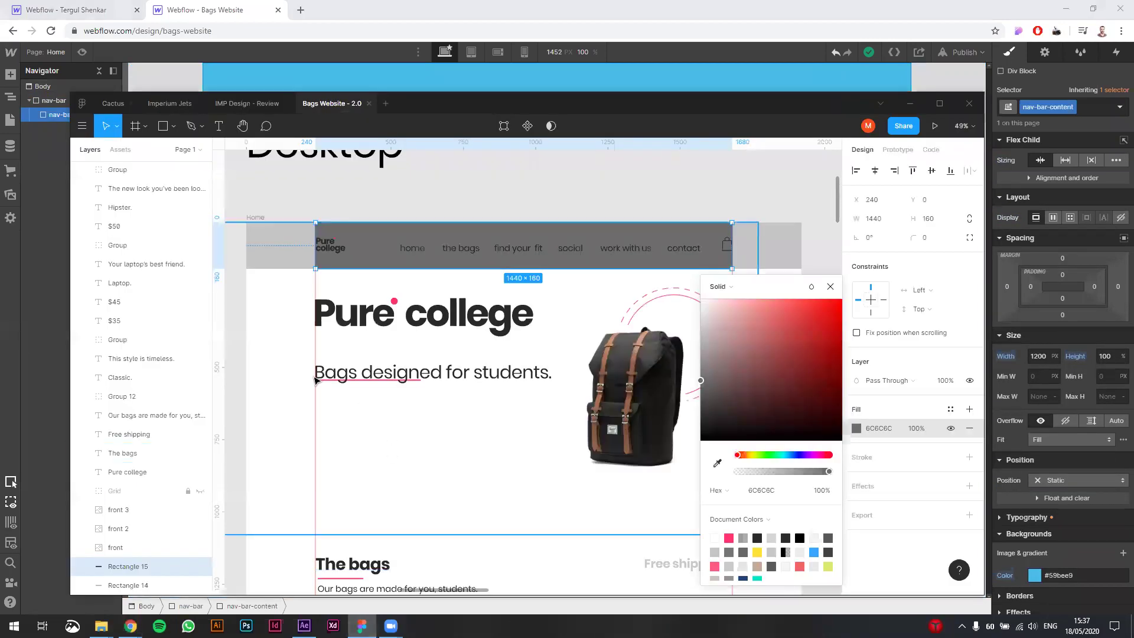
left_click(265, 239)
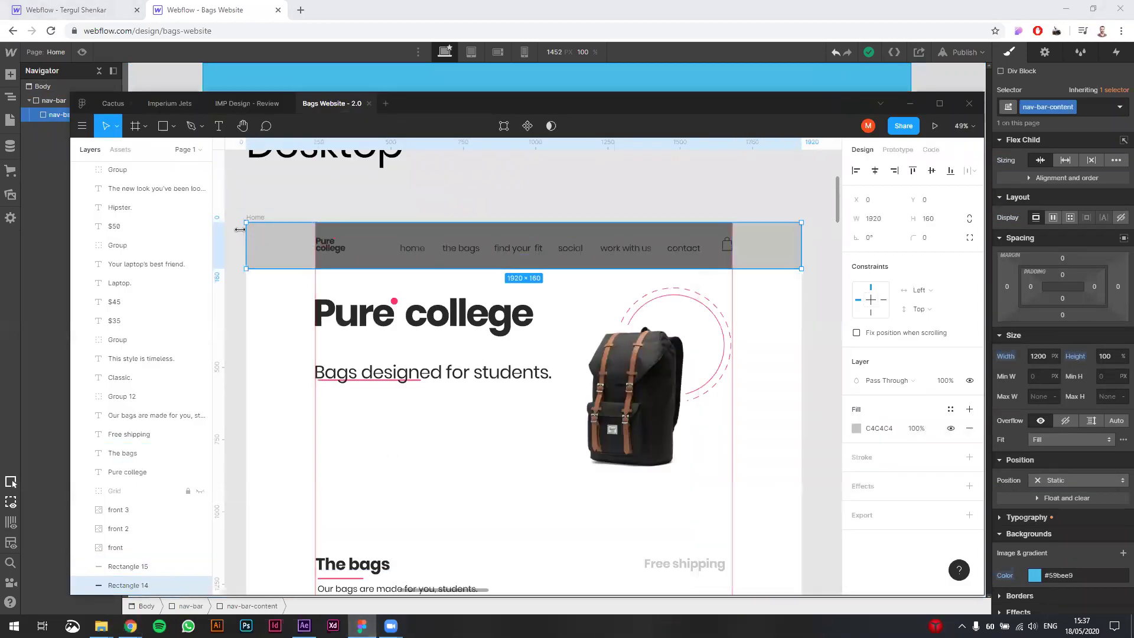
left_click(364, 237)
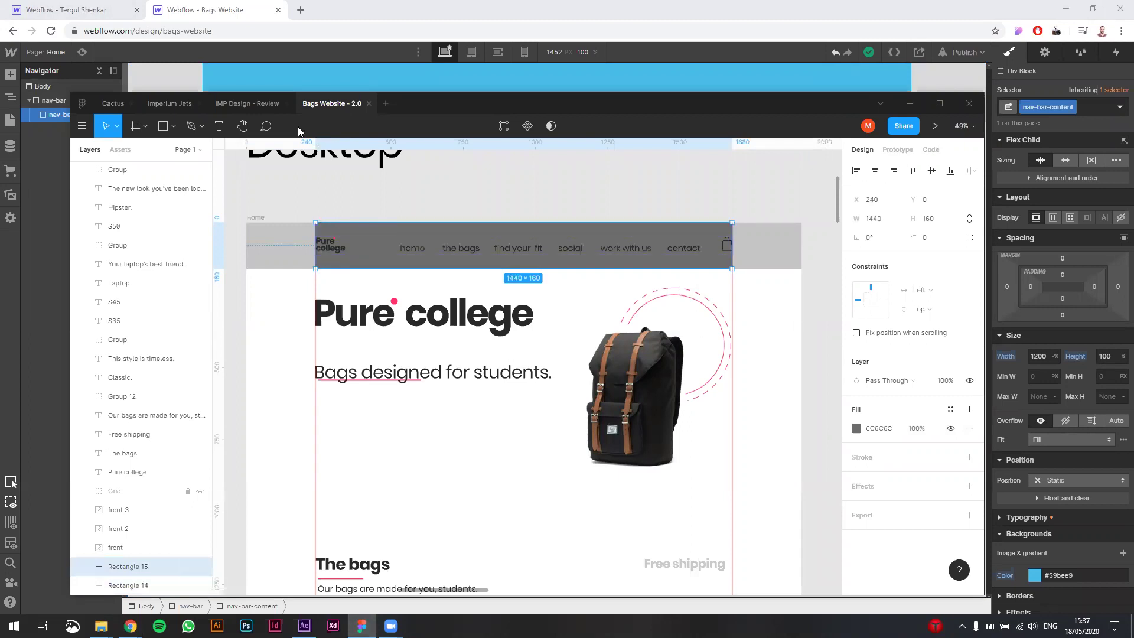
key("alt+Tab")
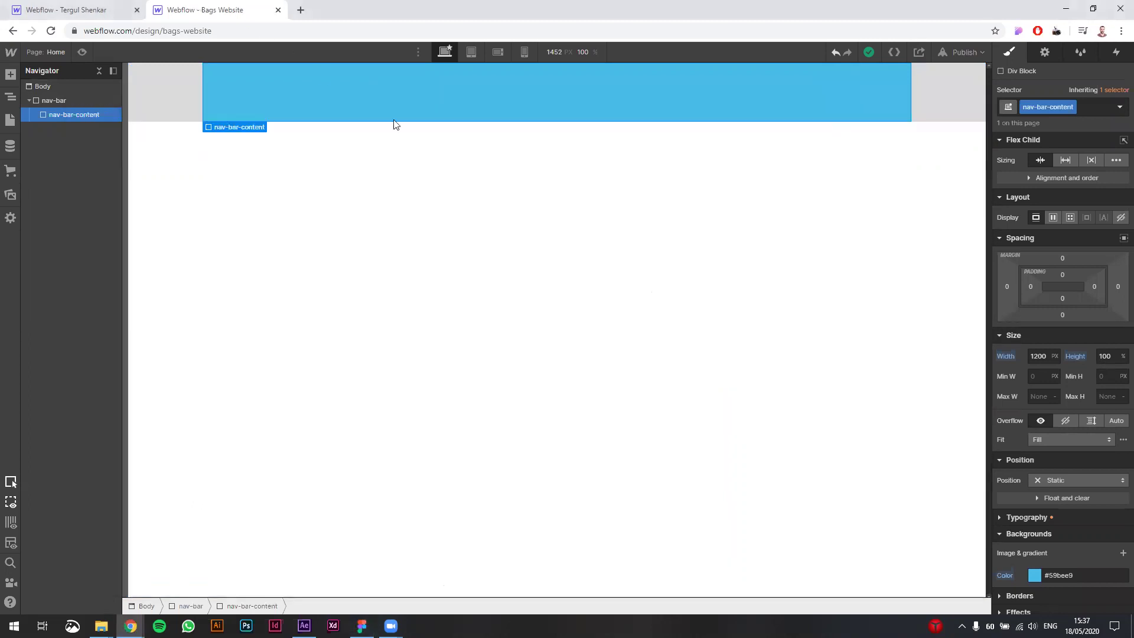
Step: Change the nav-bar-content block's background colour to white
left_click(177, 87)
left_click(270, 91)
left_click(1033, 573)
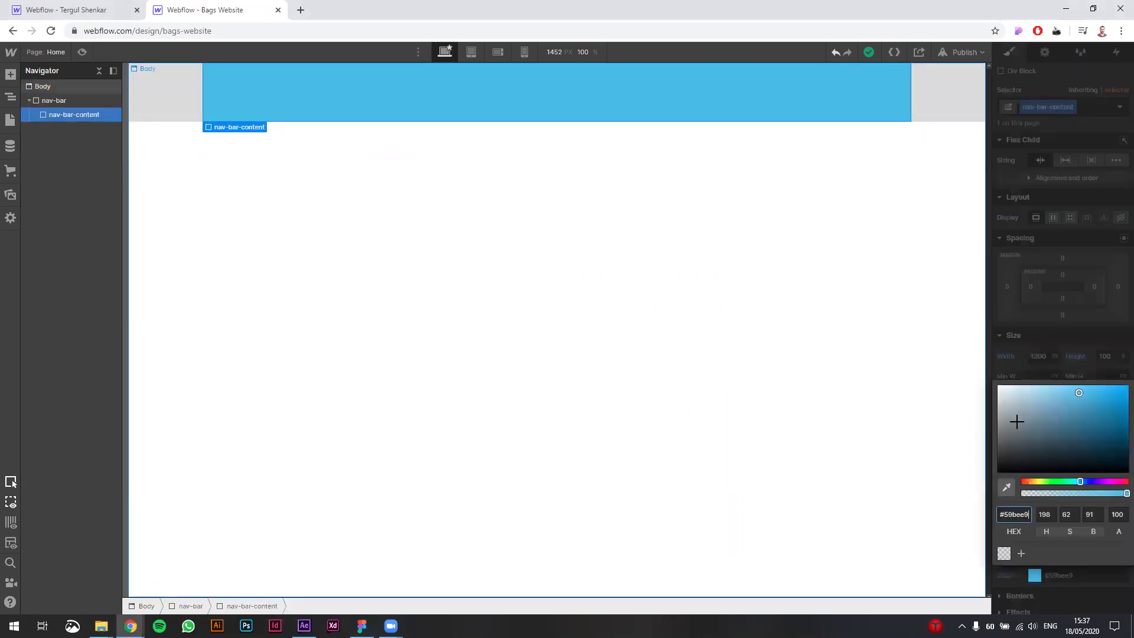
left_click_drag(1079, 393, 955, 329)
left_click(945, 99)
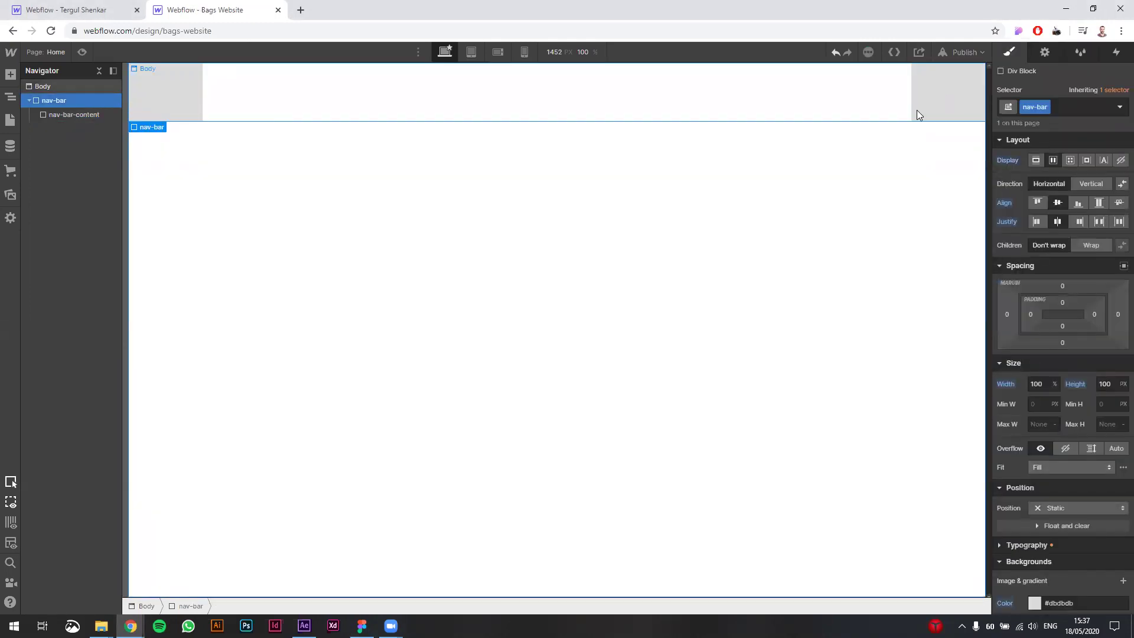
Step: Add a div block inside nav-bar-content and give it the grey background #a8a4a4
left_click(263, 93)
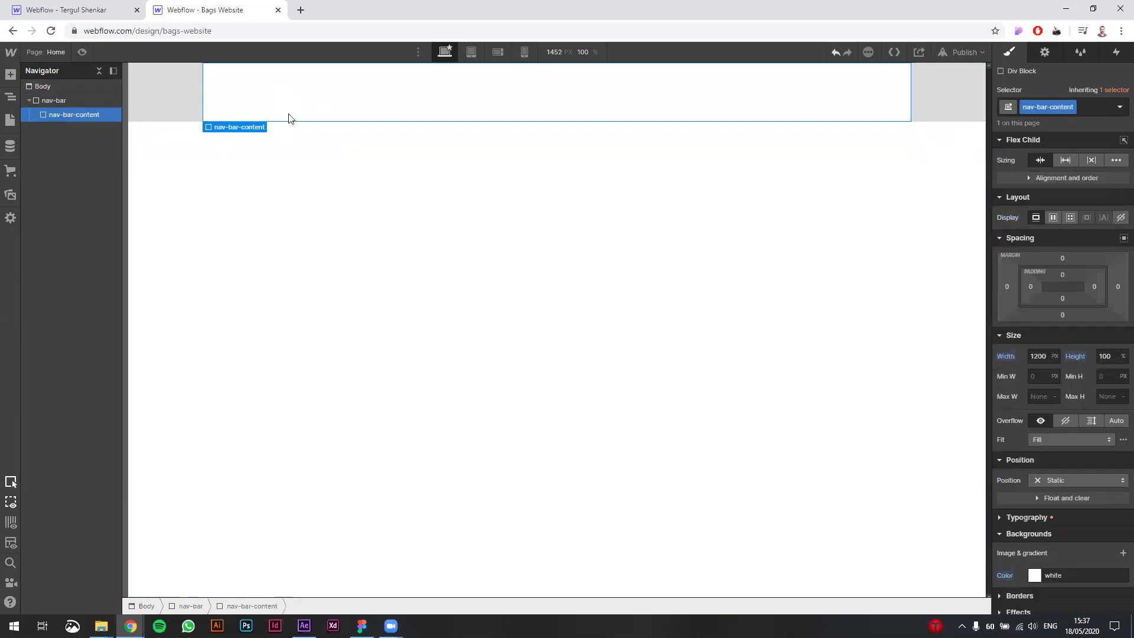
left_click(10, 75)
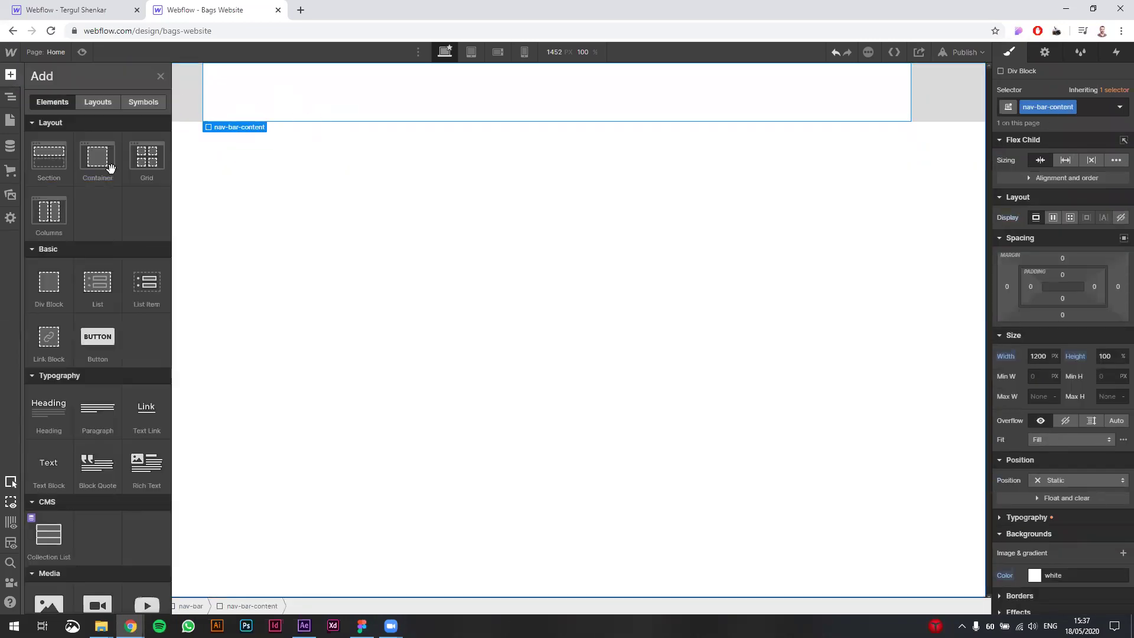
left_click_drag(46, 290, 264, 90)
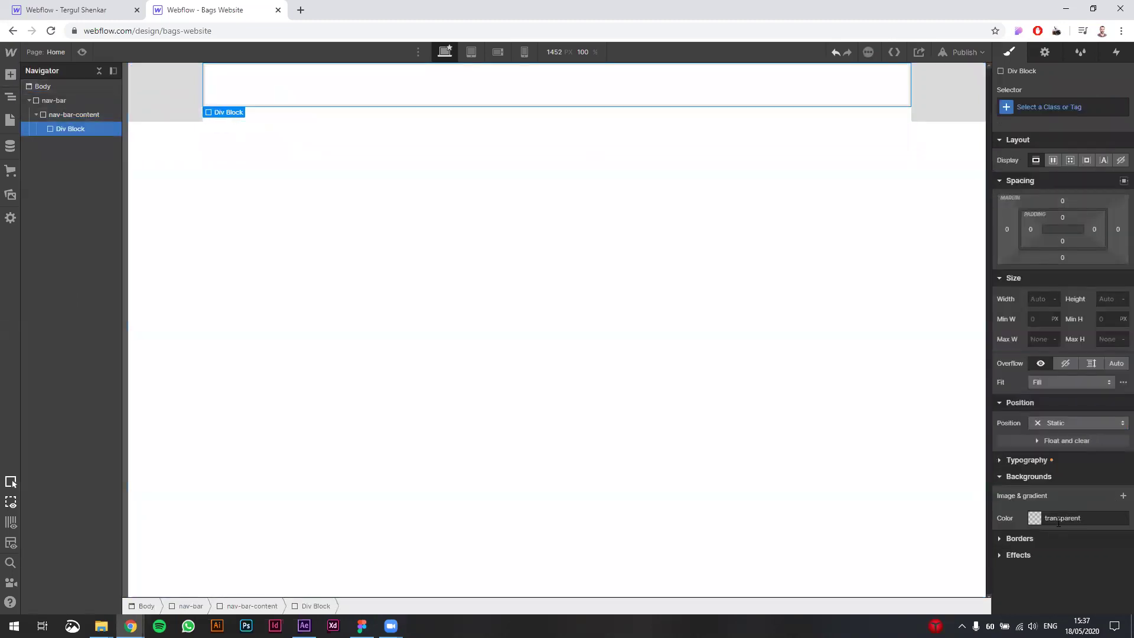
left_click(1035, 518)
left_click_drag(1044, 357, 1003, 359)
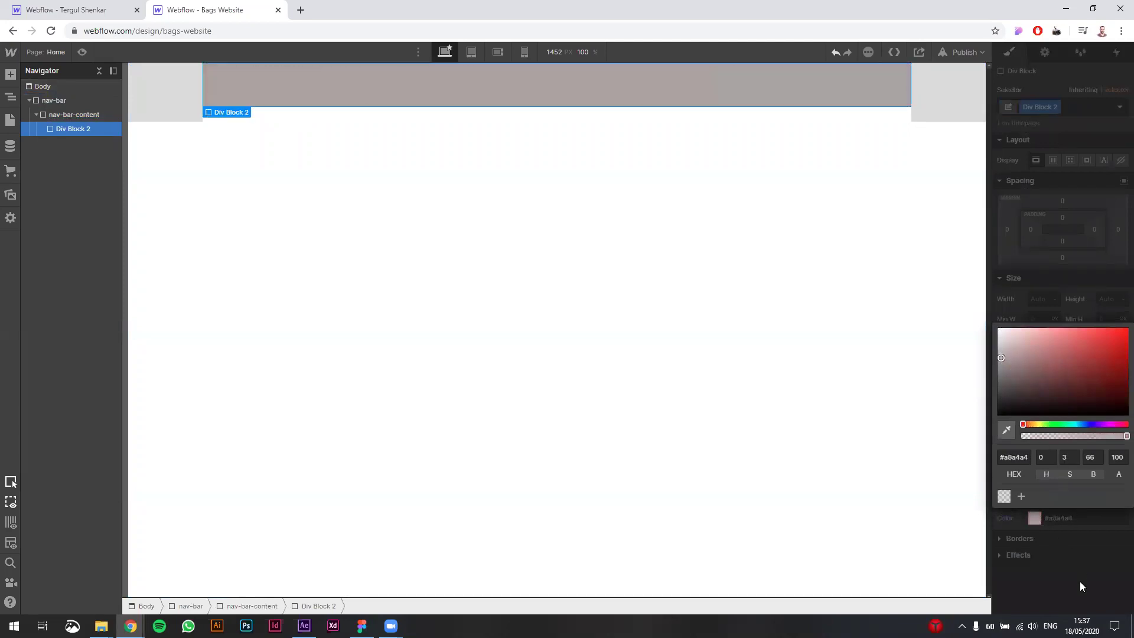
left_click(1071, 565)
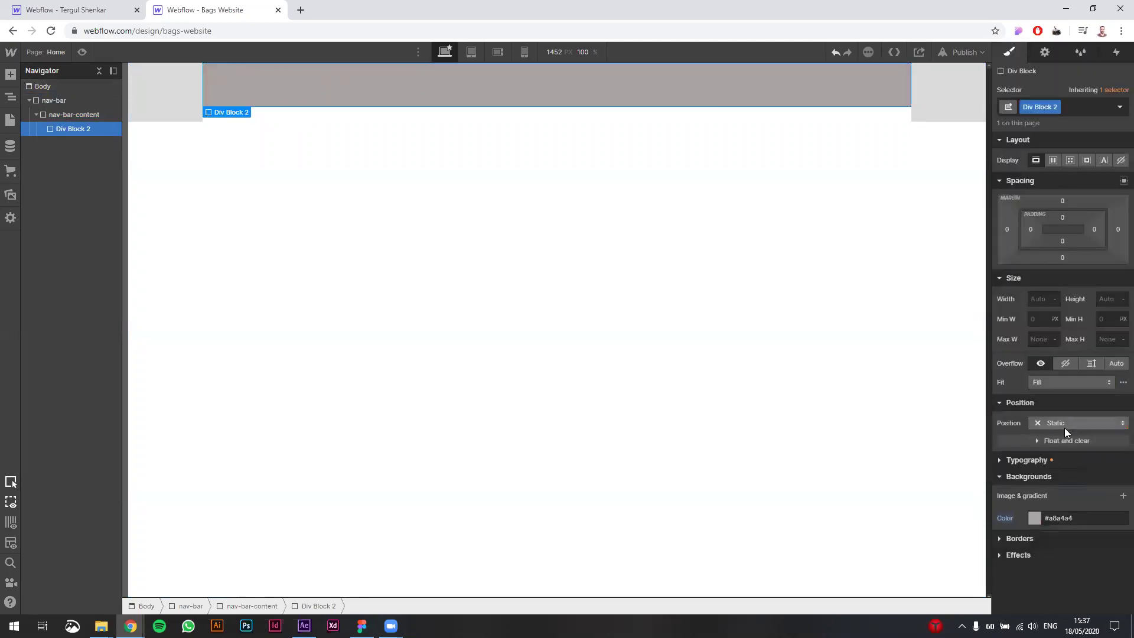
Step: Set the grey div block's width and height to 50 px
left_click(1044, 298)
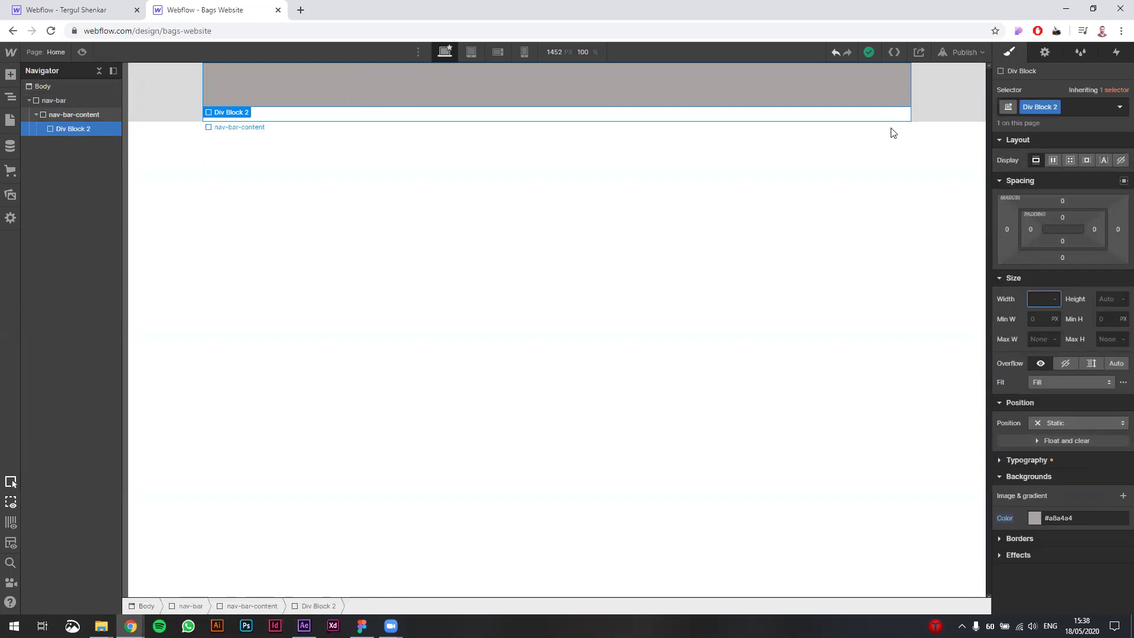
type("50")
key("Tab")
type("50")
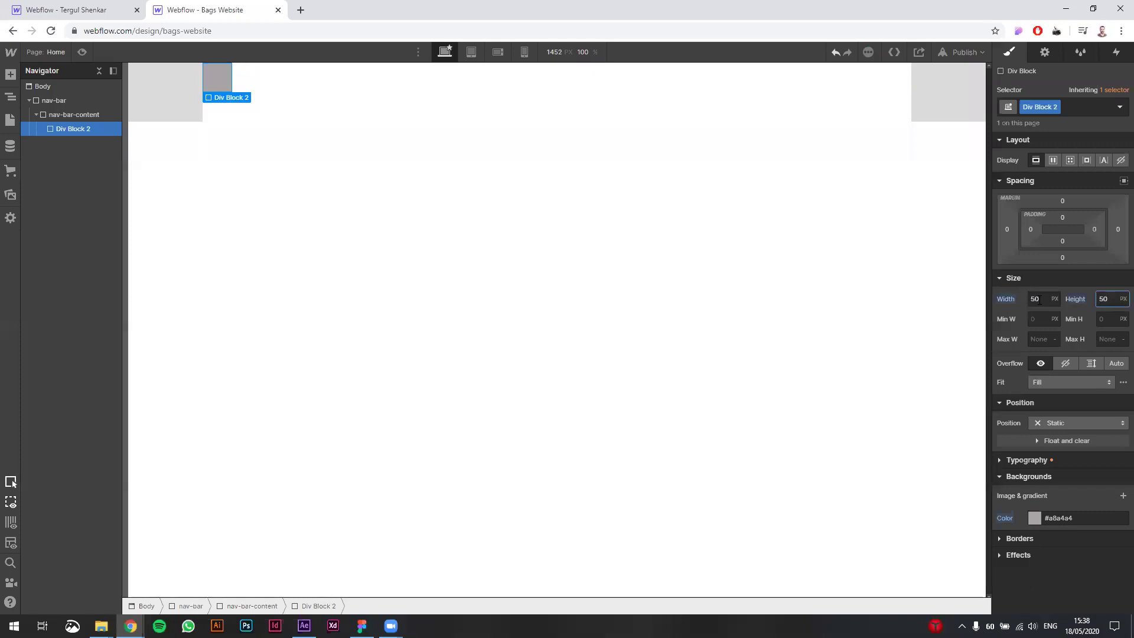
Step: Compare the layout settings of nav-bar and nav-bar-content, and delete the grey div block
left_click(306, 104)
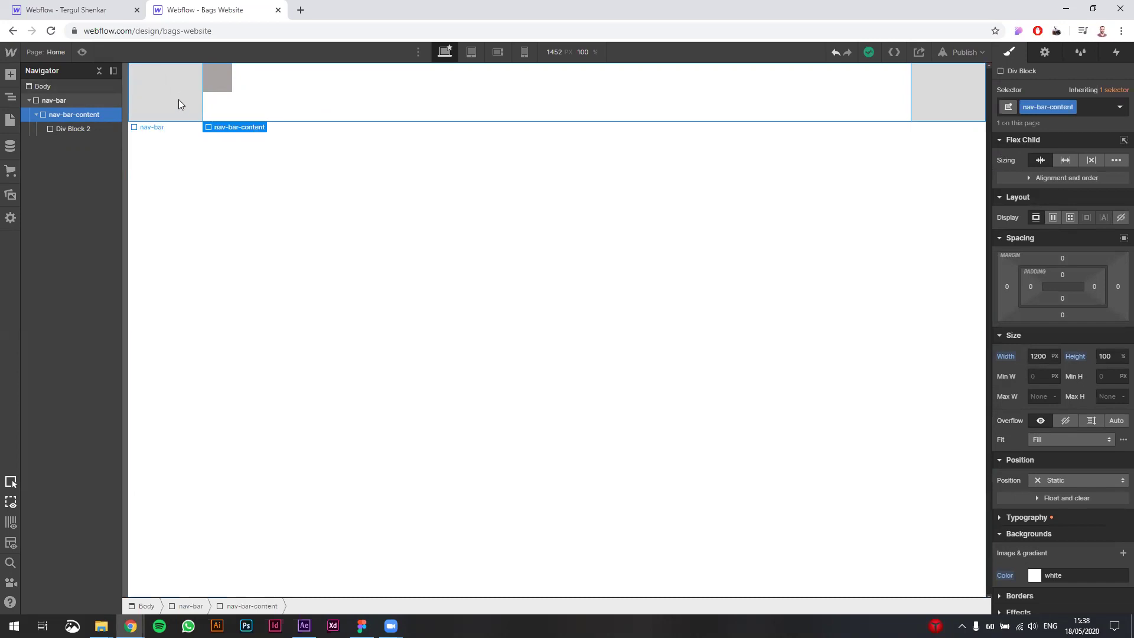
left_click(144, 88)
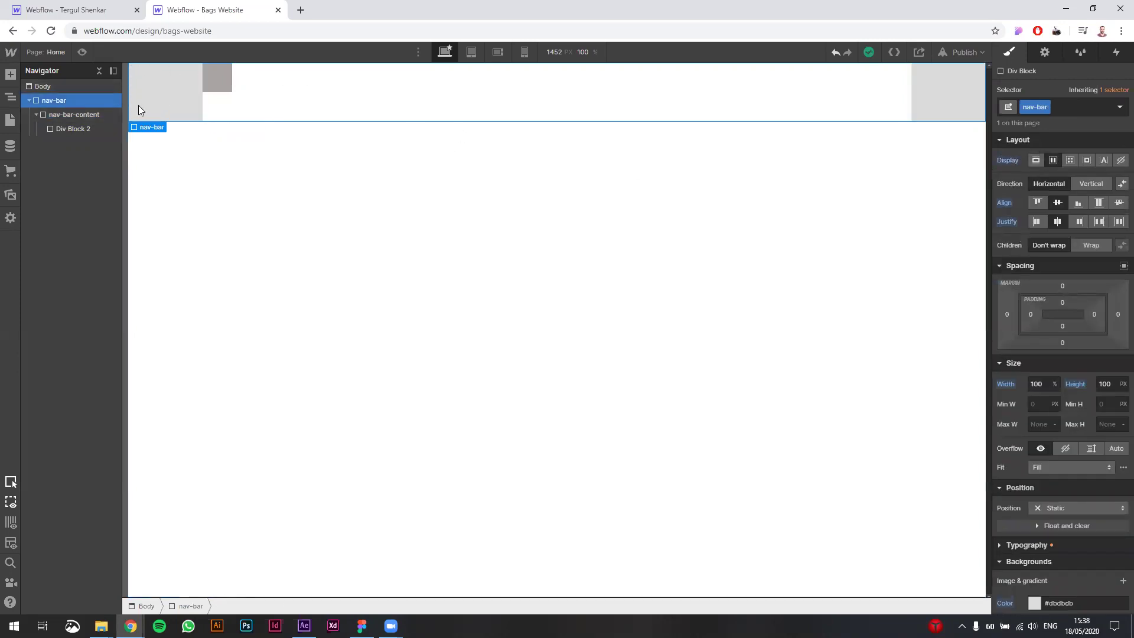
left_click(254, 113)
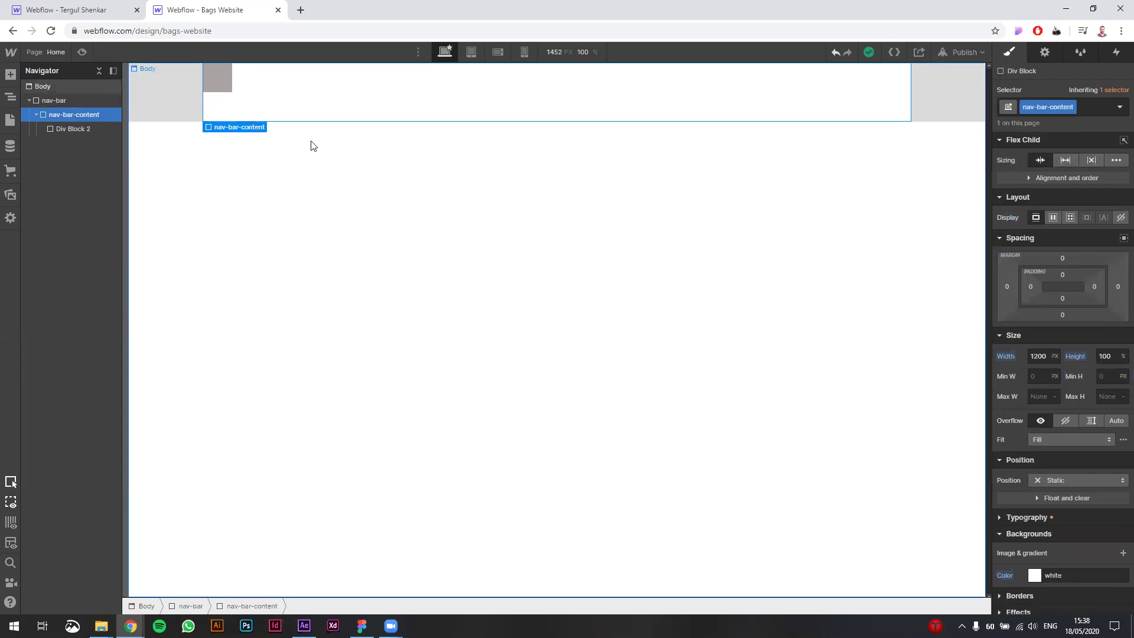
left_click(221, 70)
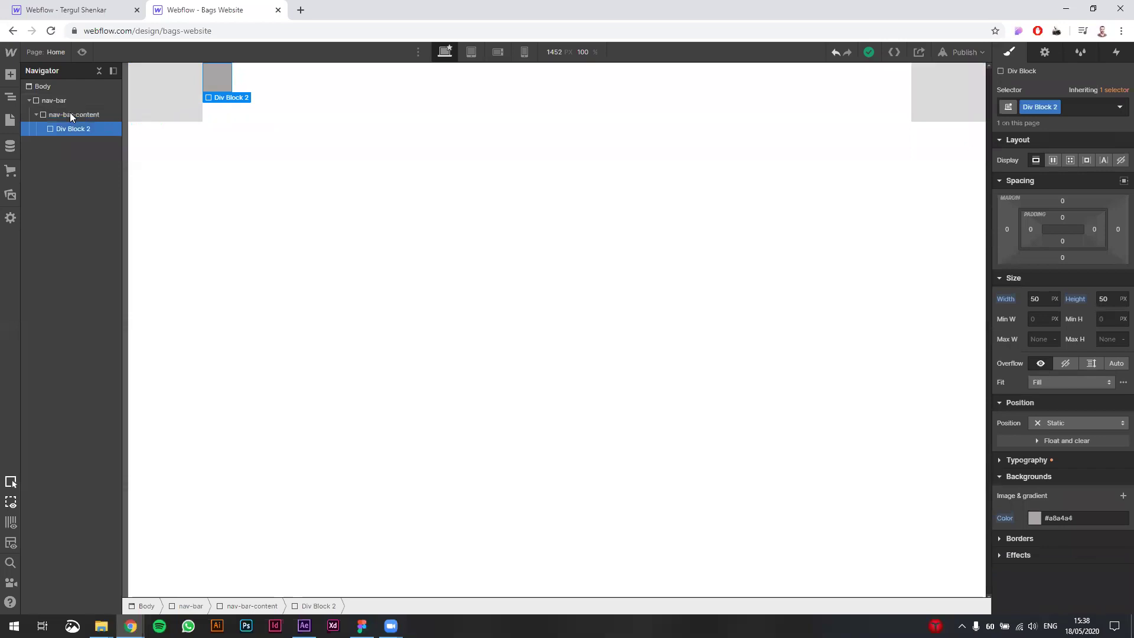
key("Delete")
Step: Try the dark blue background #3c6a7e on the nav-bar-content block
left_click(266, 110)
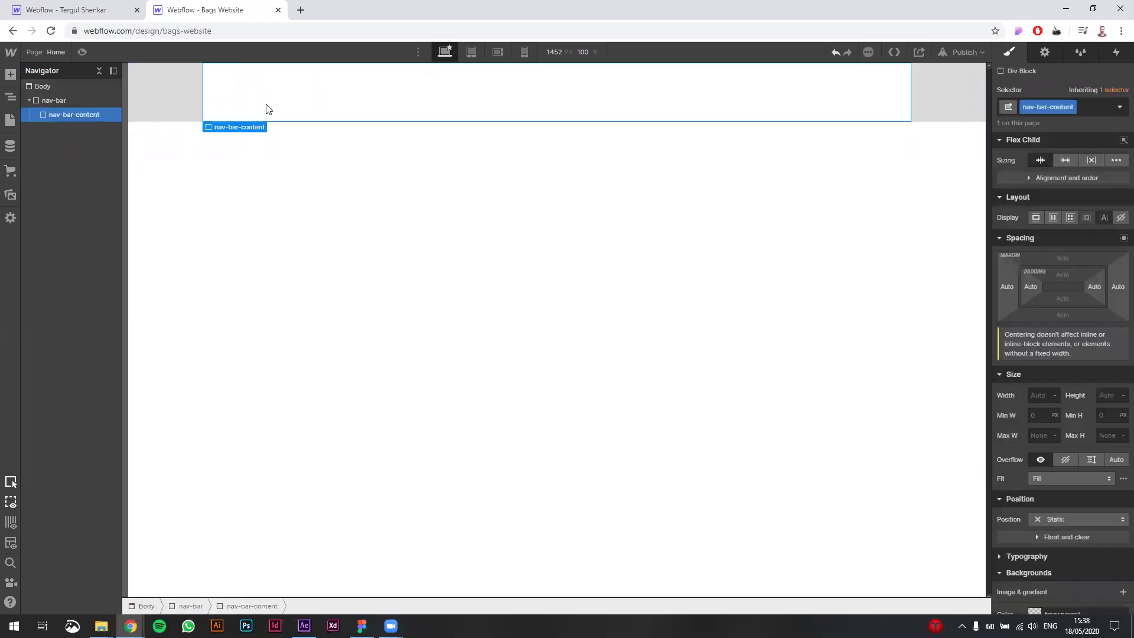
scroll(1040, 534, "down", 1)
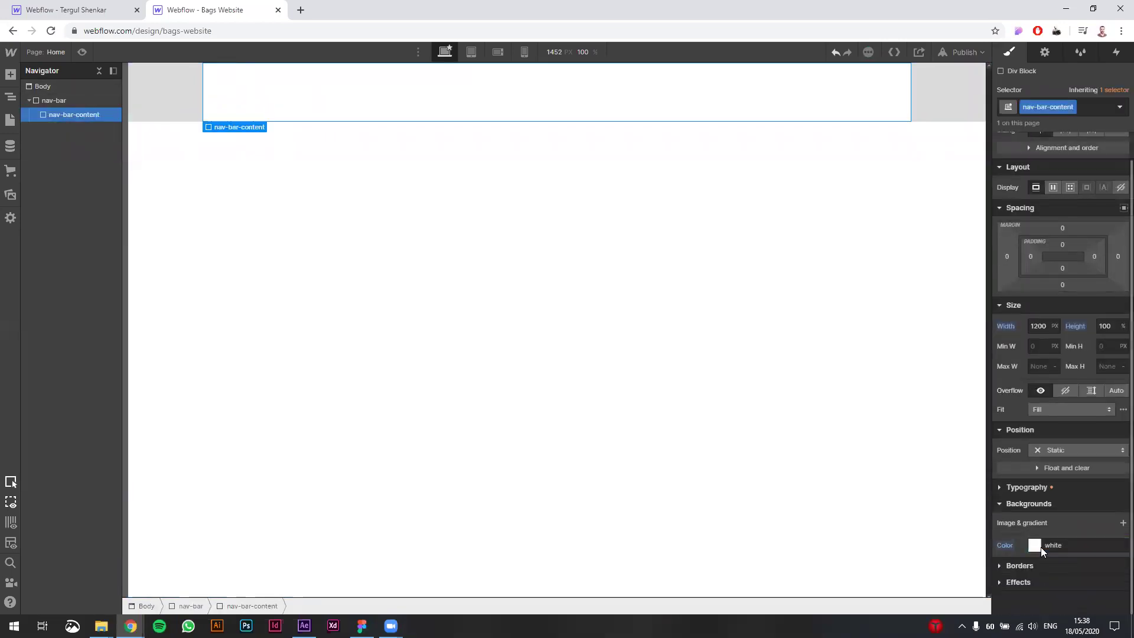
left_click(1035, 545)
left_click_drag(1017, 372, 1067, 400)
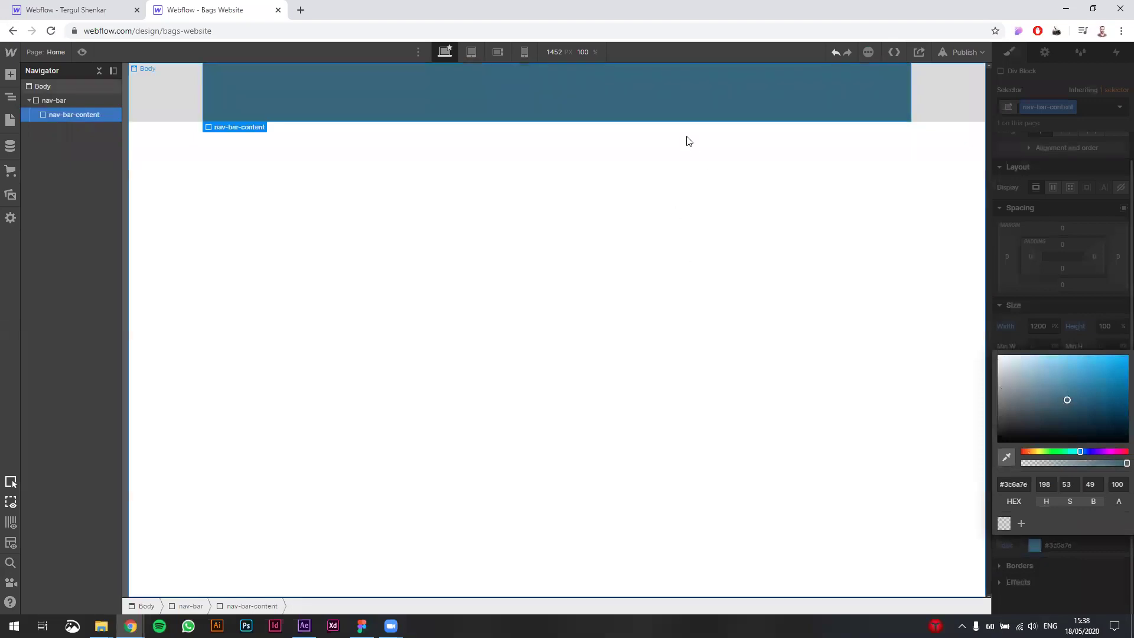
left_click(796, 121)
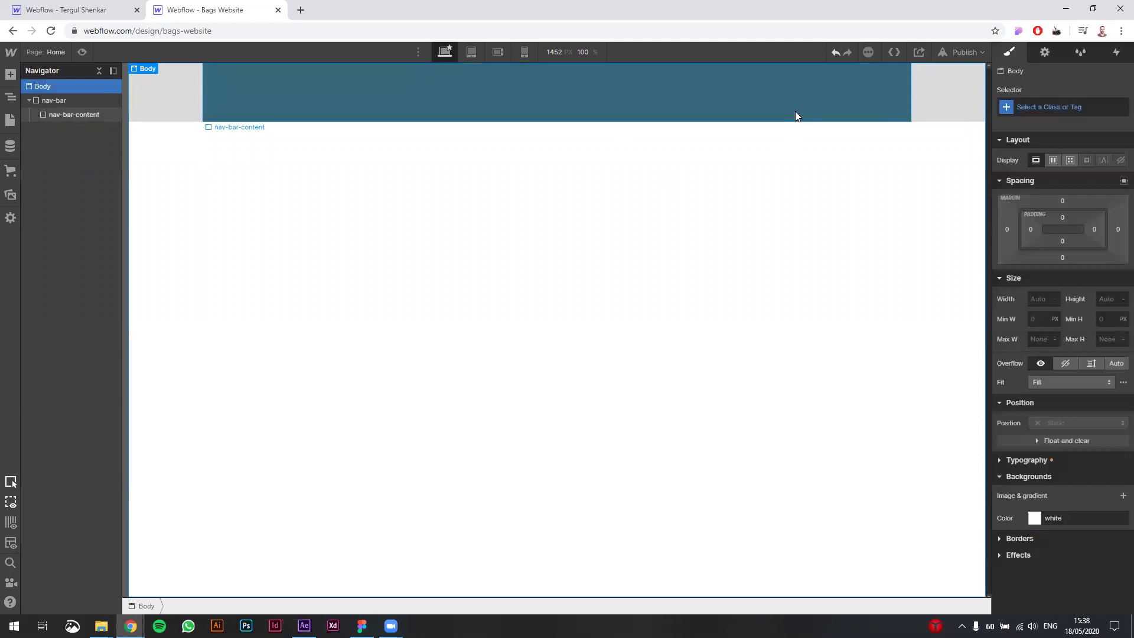
Step: Try duplicating the nav-bar-content block, and undo both the duplicate and the dark blue background
left_click(795, 113)
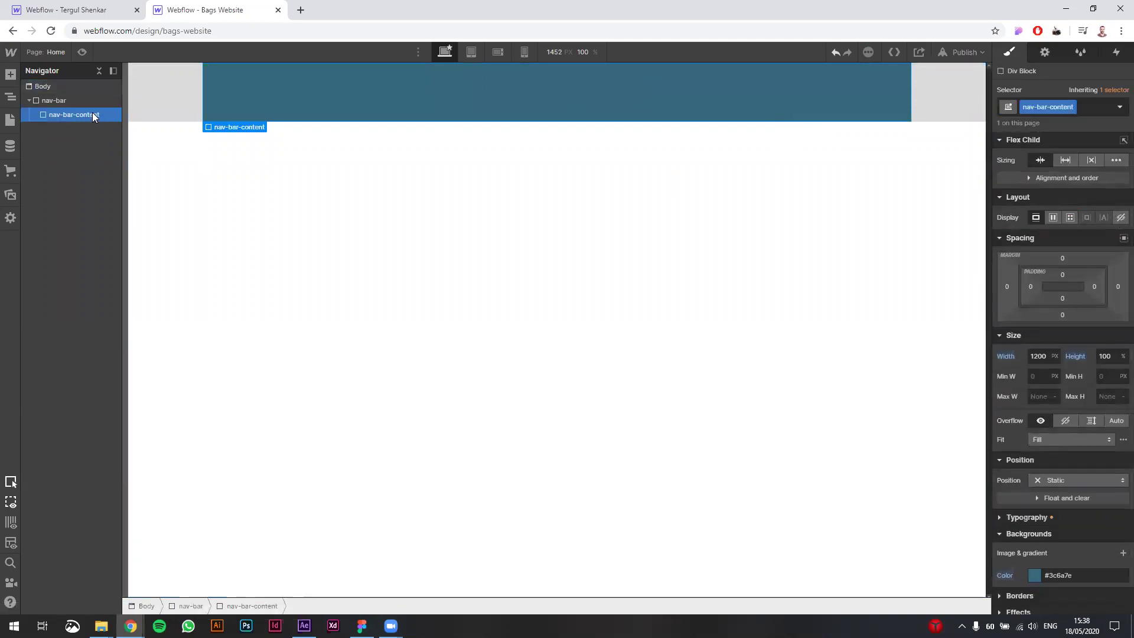
key("ctrl+d")
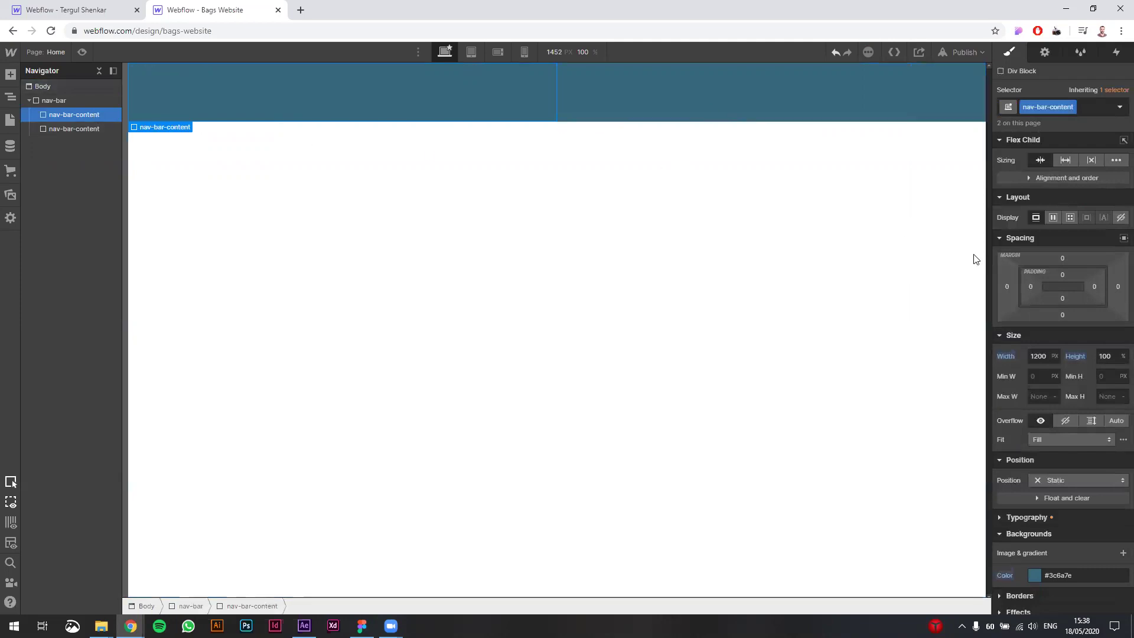
key("ctrl+z")
key("ctrl+z")
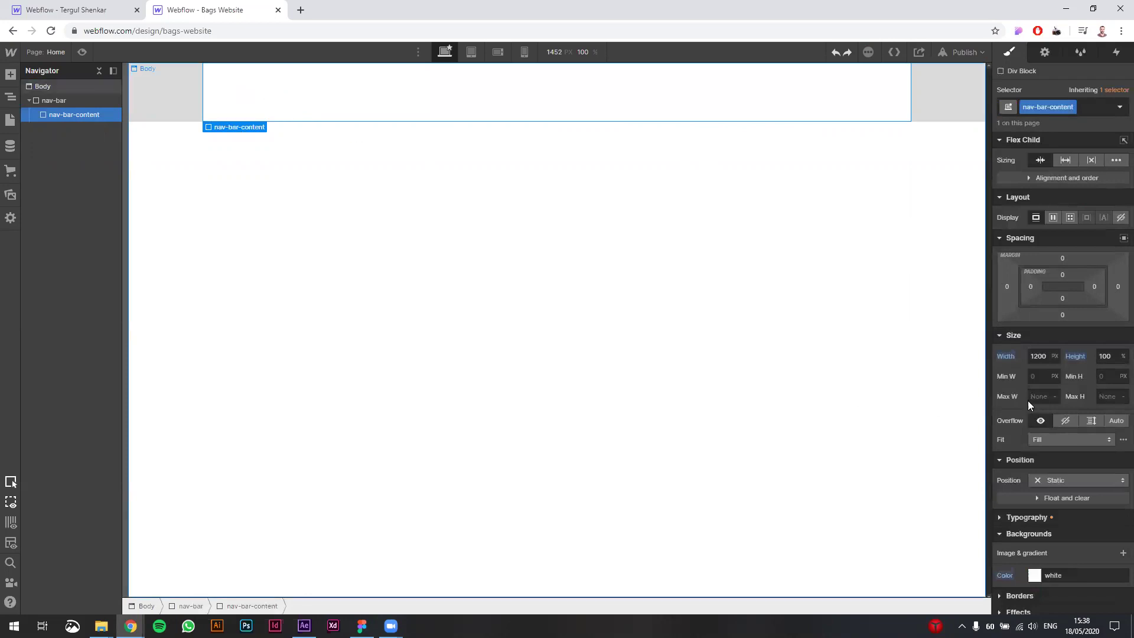
Step: Set the nav-bar-content block's display to Flex
left_click(176, 90)
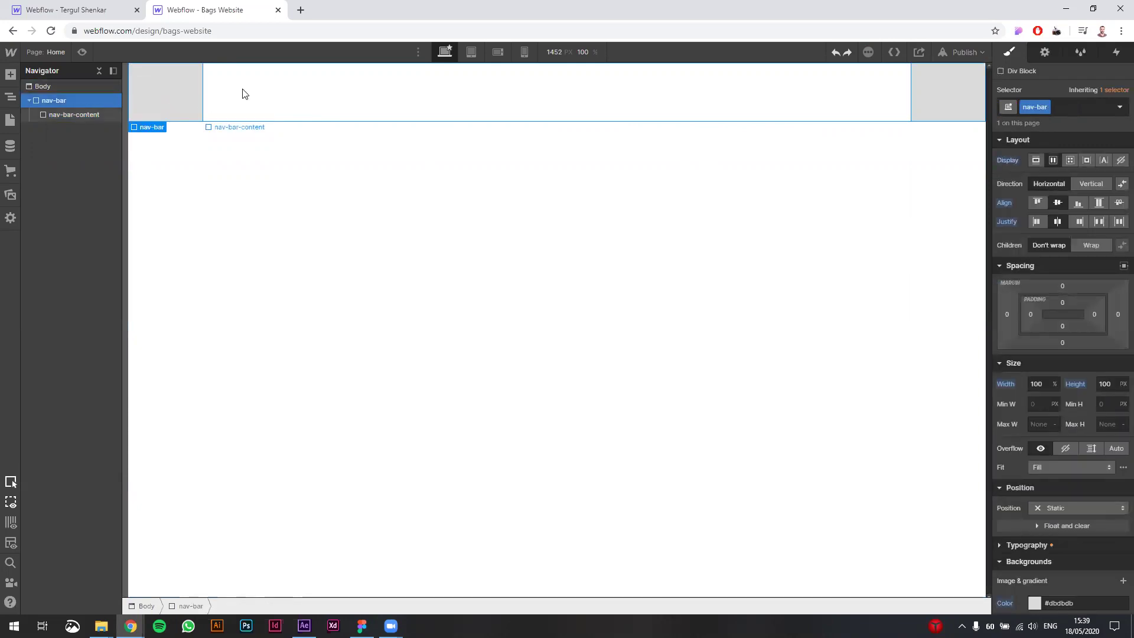
left_click(272, 106)
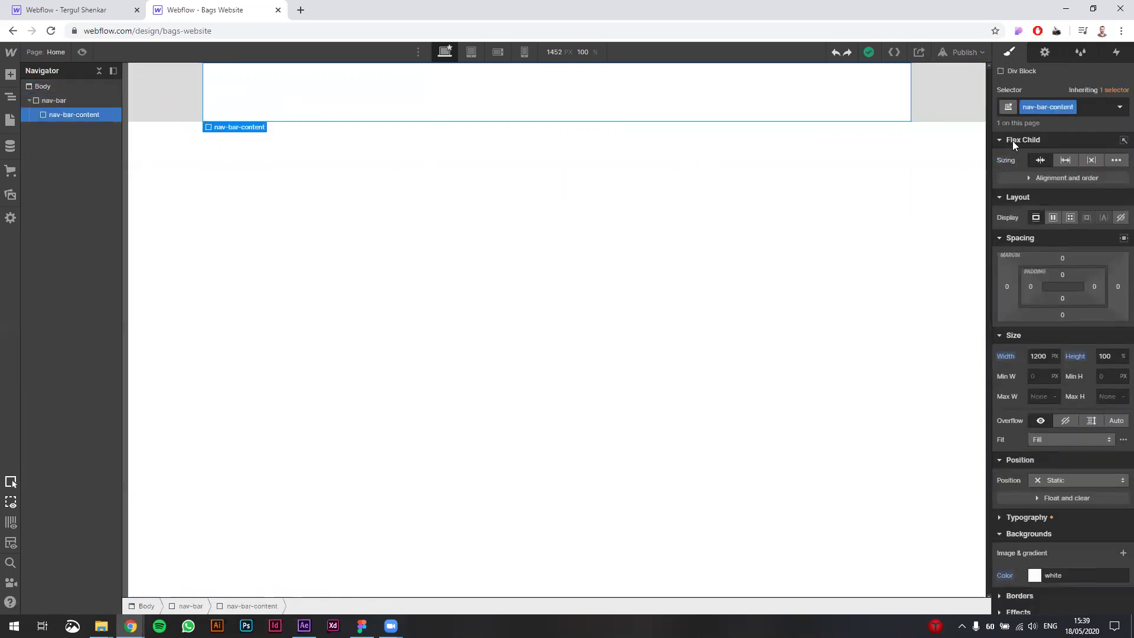
left_click(1054, 217)
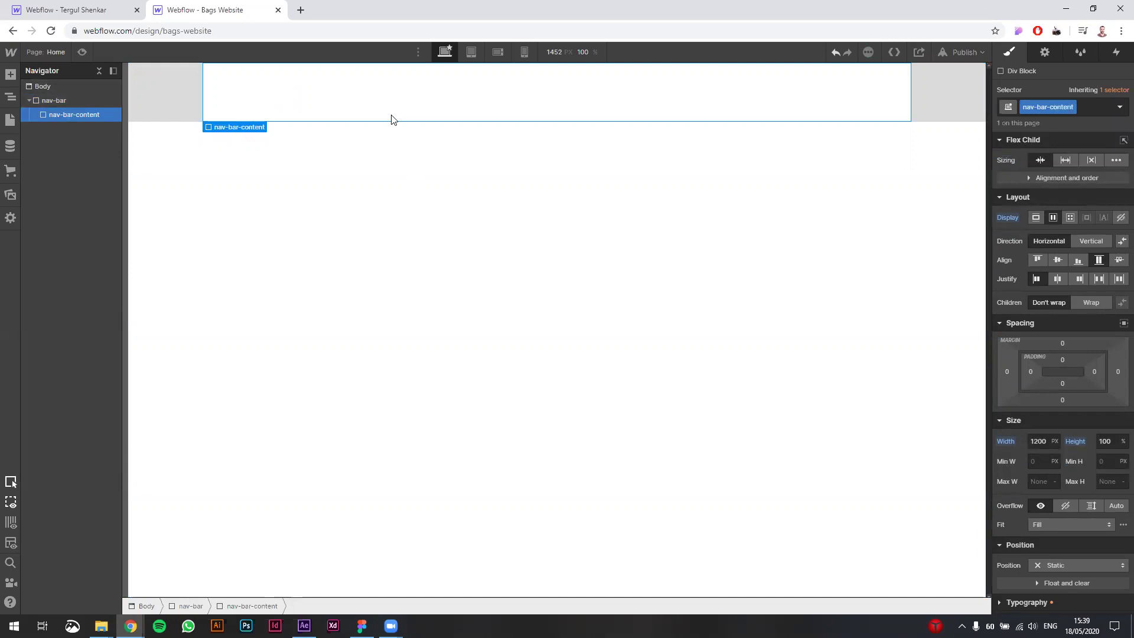
Step: Add a 50 by 50 px div block inside nav-bar-content and give it the dark red background #8d1d1d
left_click(10, 76)
left_click_drag(49, 283, 309, 103)
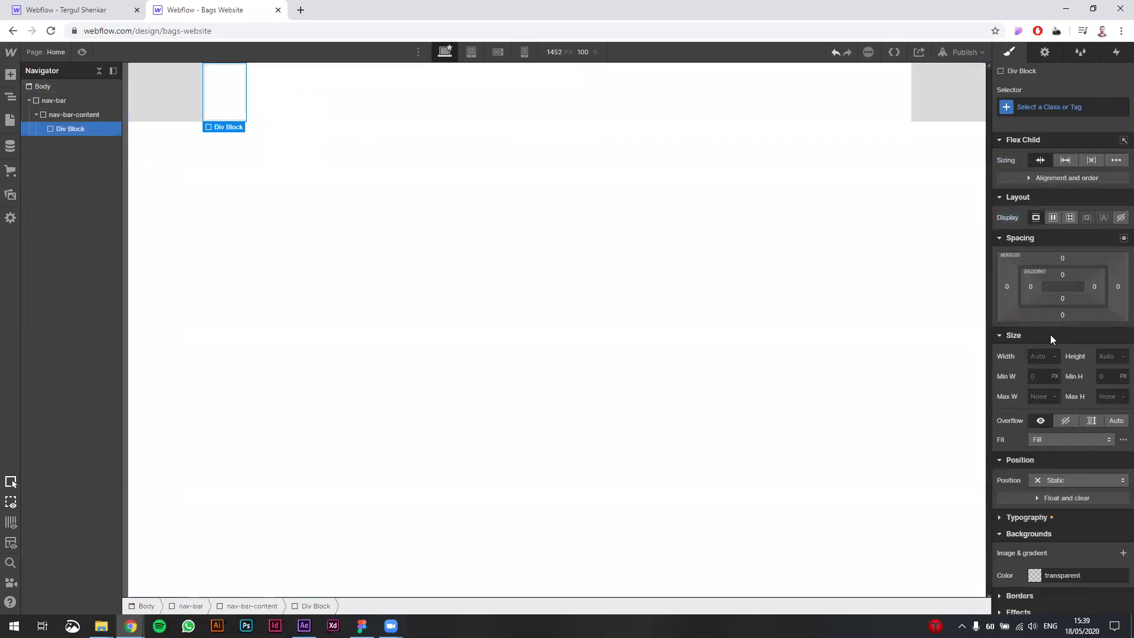
left_click(1042, 355)
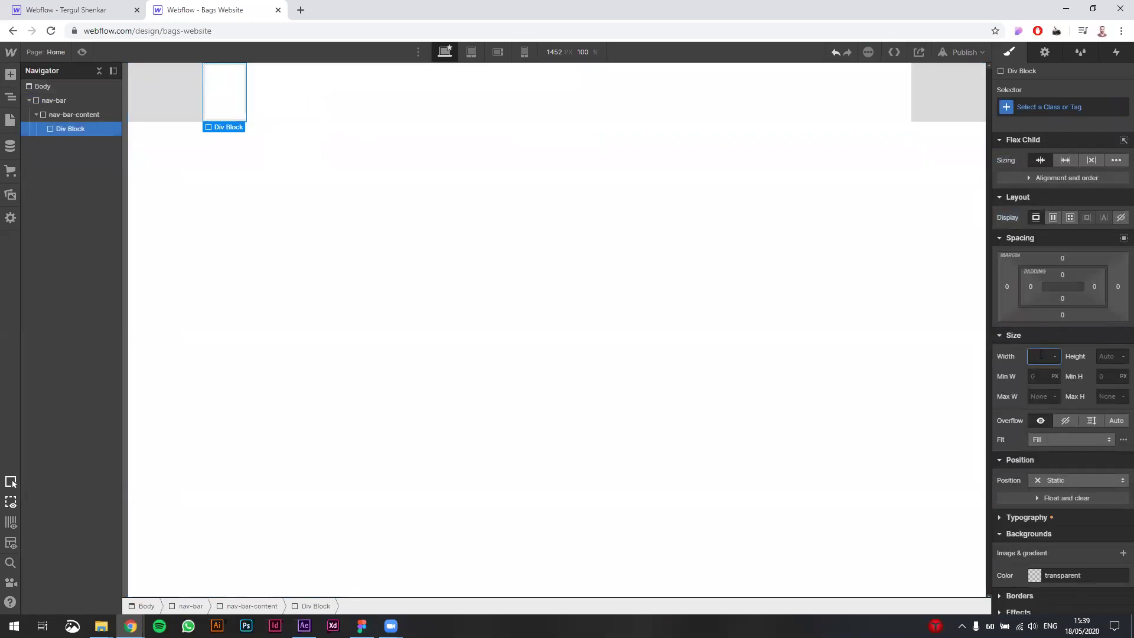
type("50")
key("Tab")
type("50")
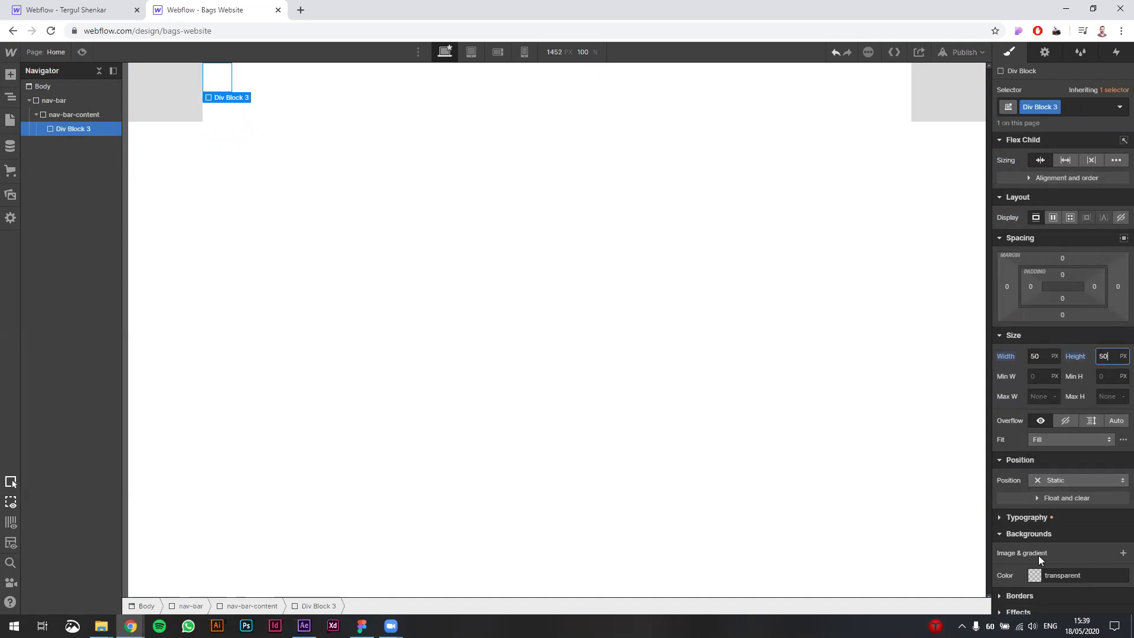
left_click(1035, 575)
left_click(1103, 424)
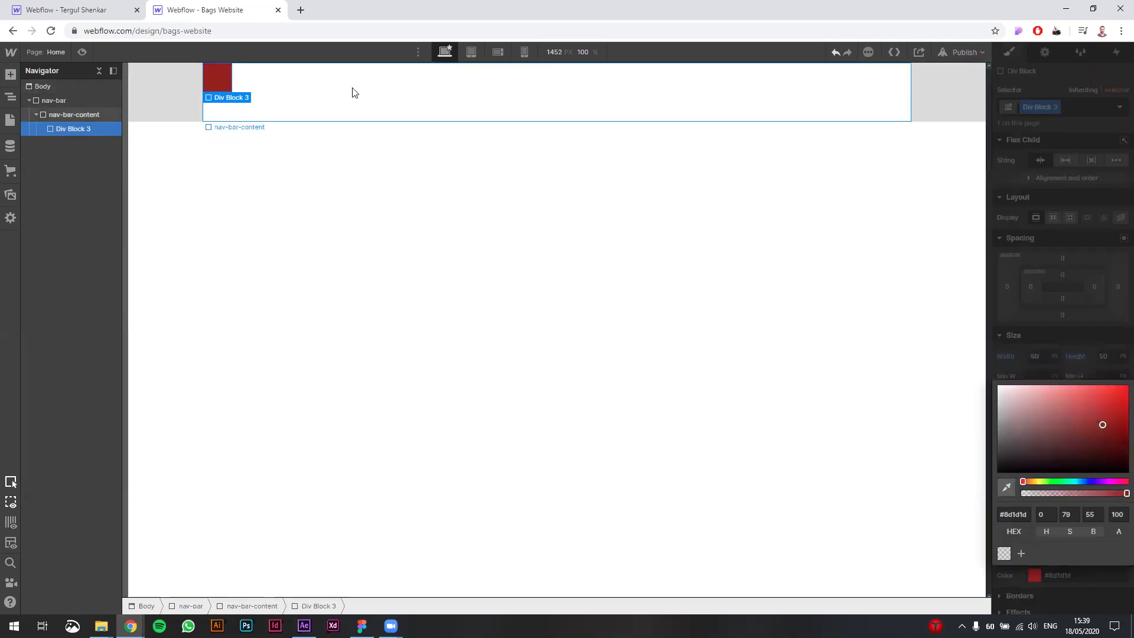
Step: Align the nav-bar-content block's children to the center and justify them to the start
left_click(353, 93)
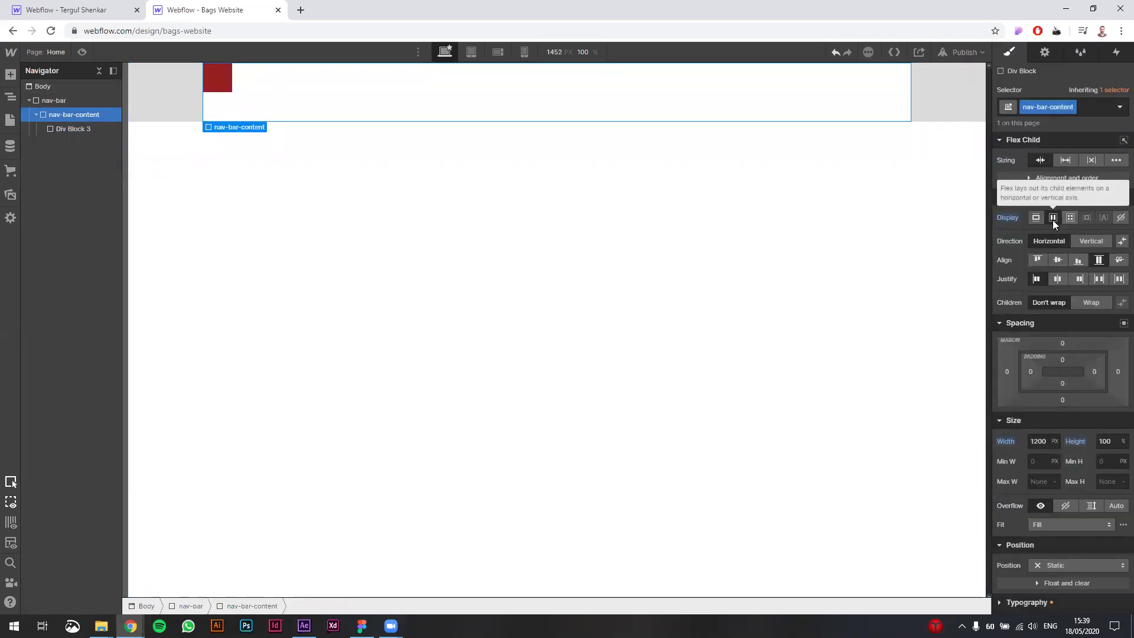
left_click(1057, 260)
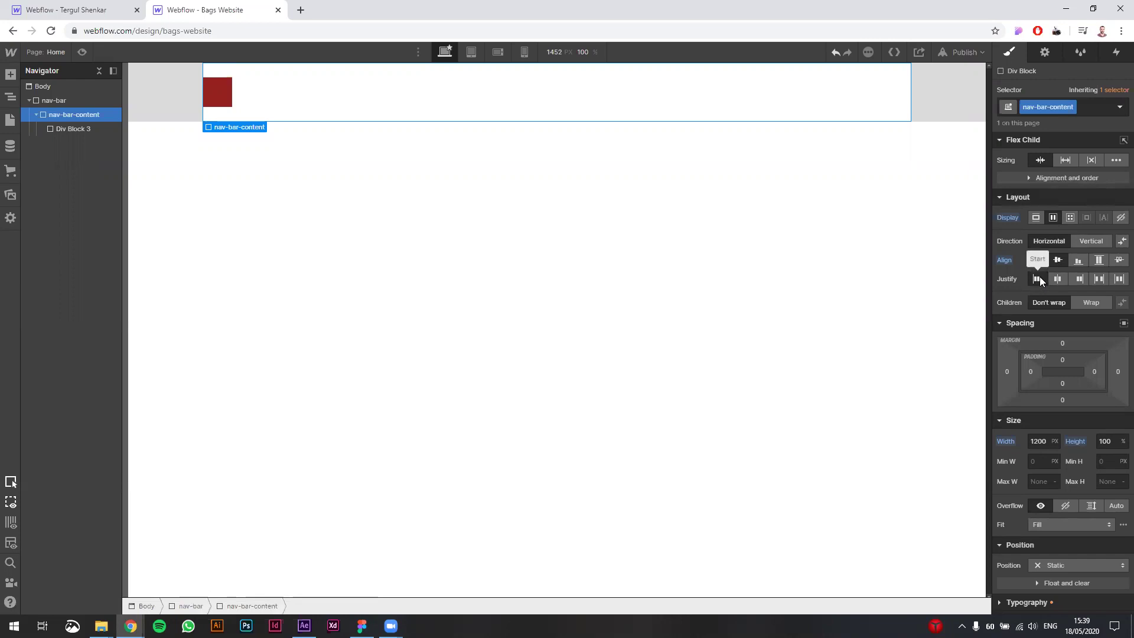
left_click(1052, 278)
left_click(1035, 279)
Step: Place the Logo.svg asset inside the red div block, dismiss its image settings and select the nested image
left_click(220, 91)
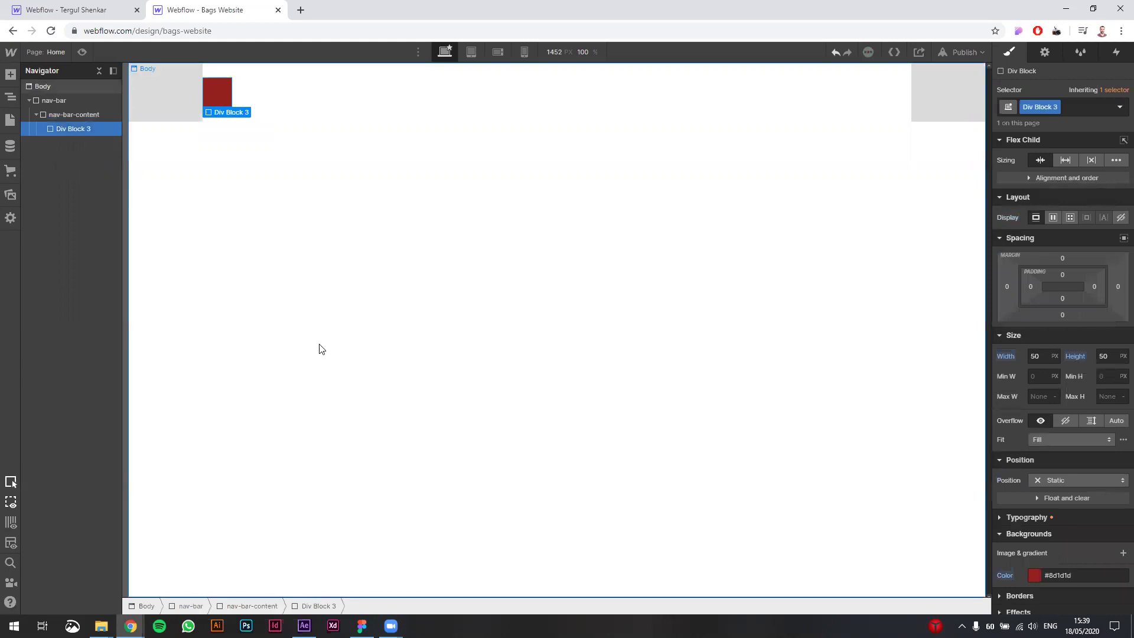
left_click(14, 197)
left_click_drag(96, 180, 223, 91)
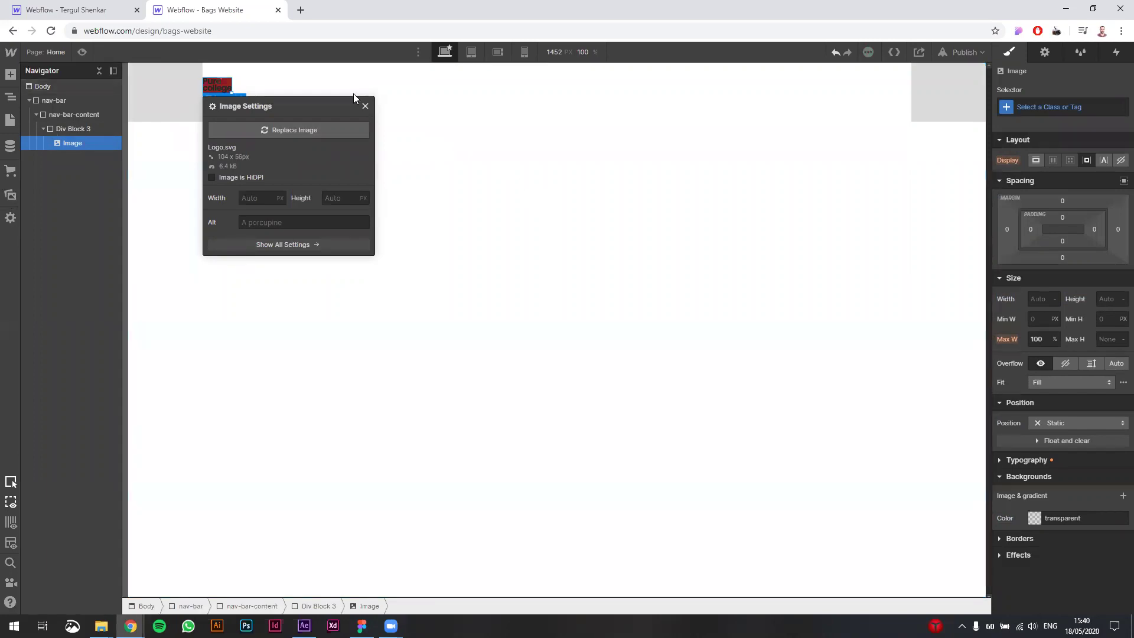
left_click_drag(255, 106, 308, 125)
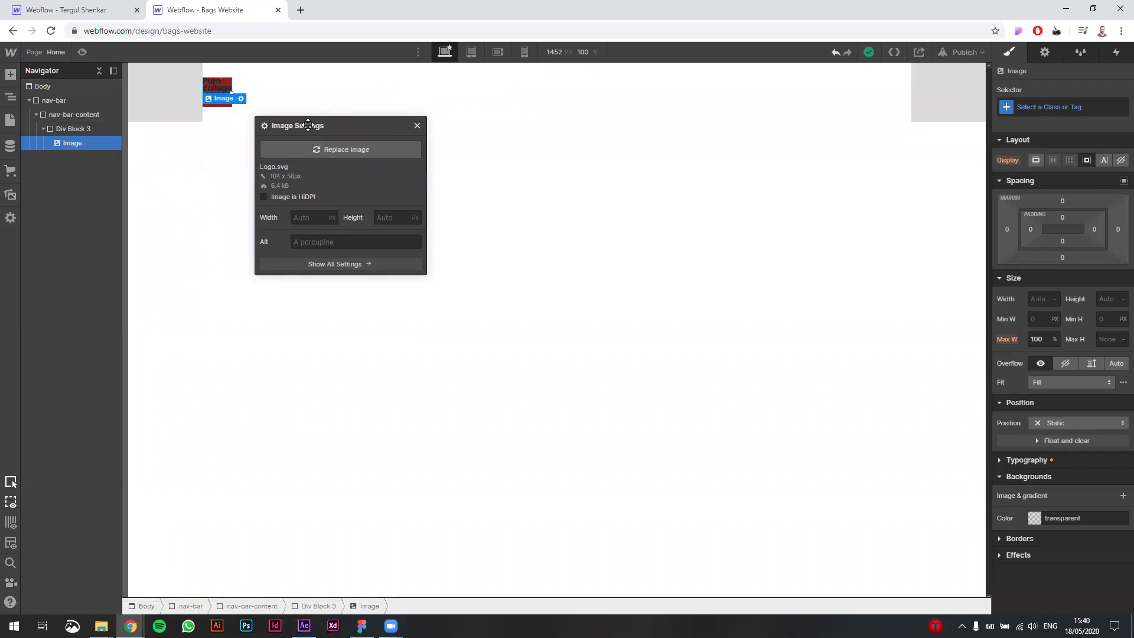
left_click_drag(308, 125, 347, 124)
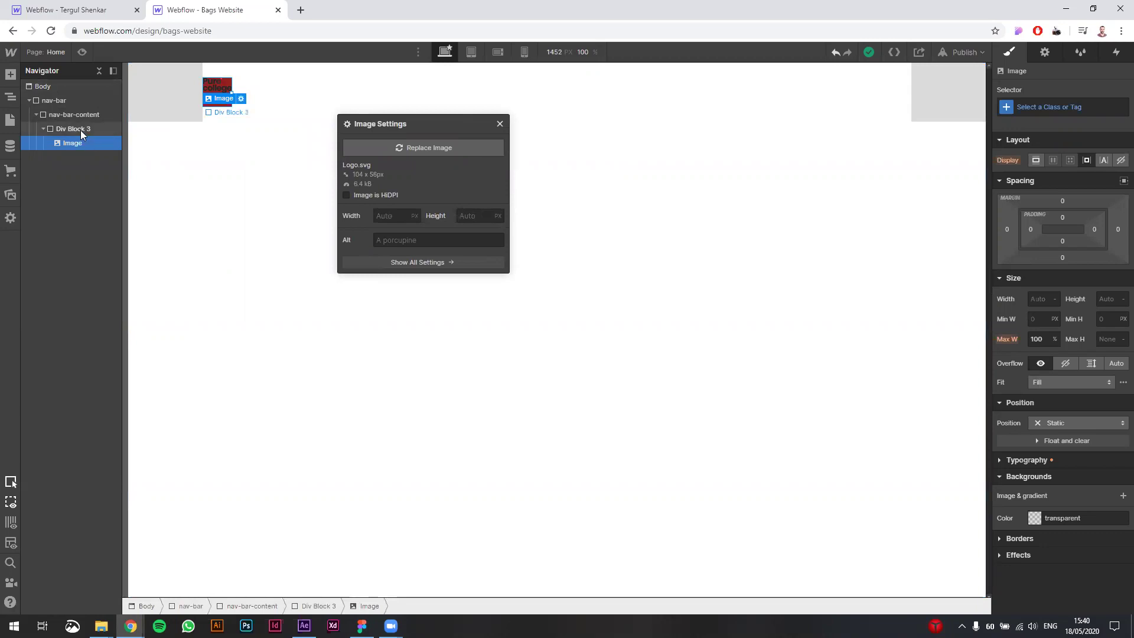
left_click(81, 129)
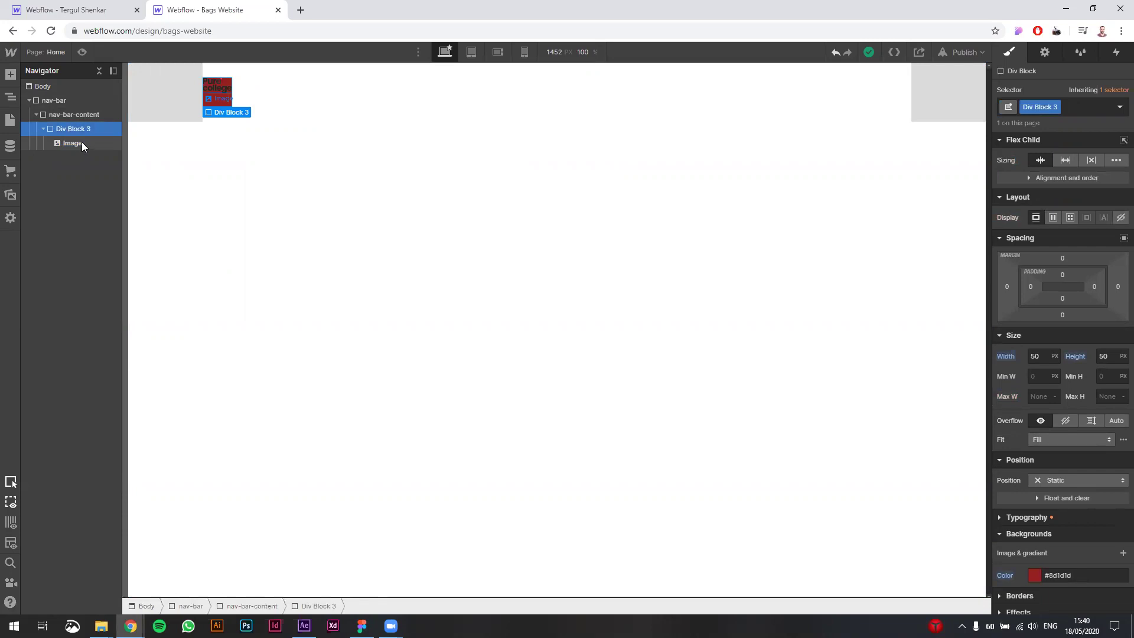
left_click(80, 139)
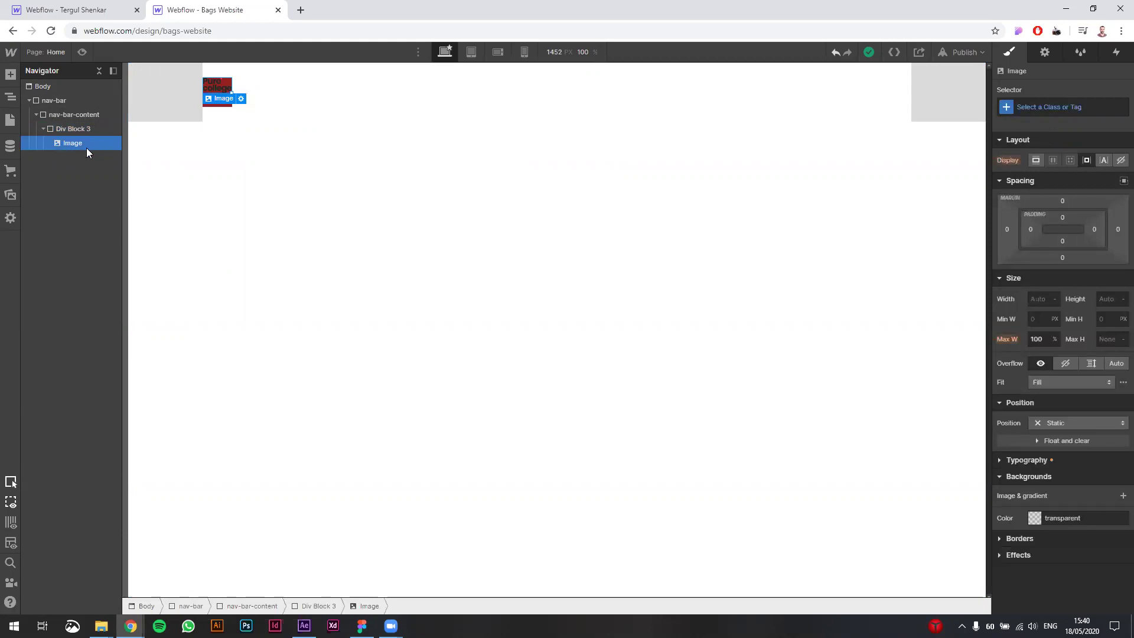
Step: Set the logo image's width to 100% of its parent block, leaving its height on auto
left_click(1107, 300)
key("BackSpace")
key("shift+Tab")
type("100%")
key("Return")
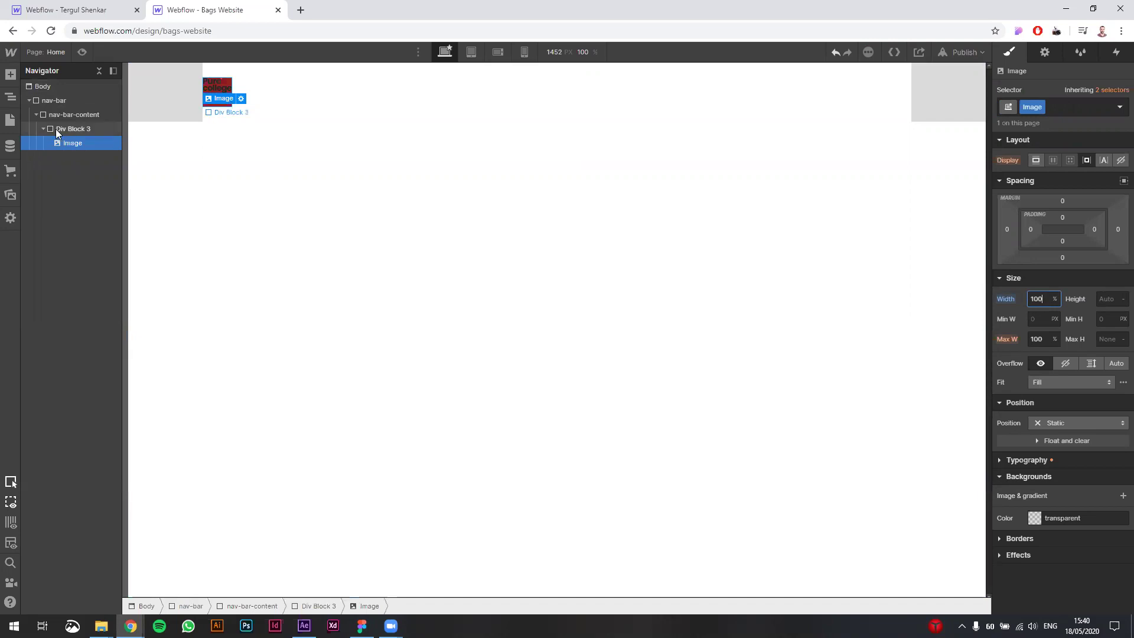
Step: Reset the red div block's height to auto and set its width to 80 px
left_click(94, 131)
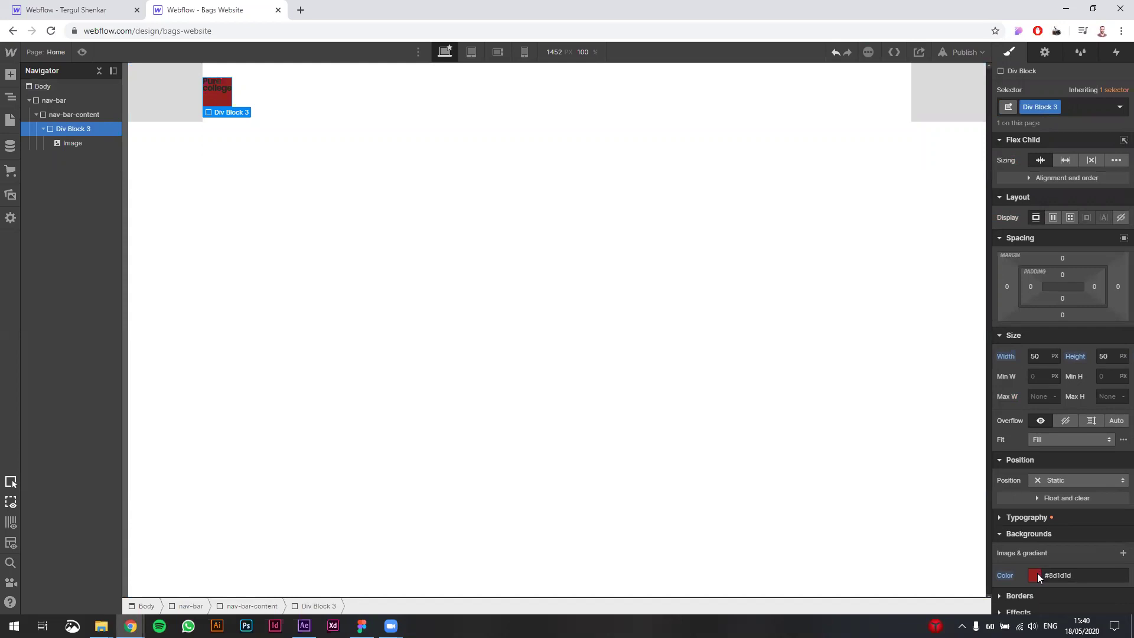
left_click(1032, 356)
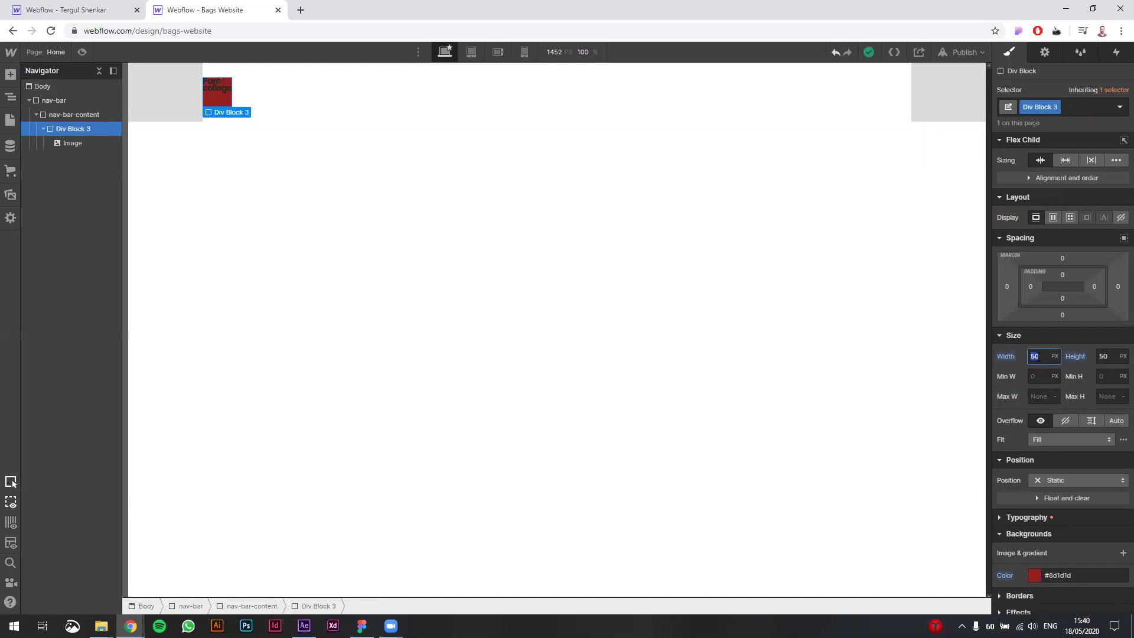
double_click(1034, 354)
type("50")
left_click(1091, 357)
left_click(1075, 357, "alt")
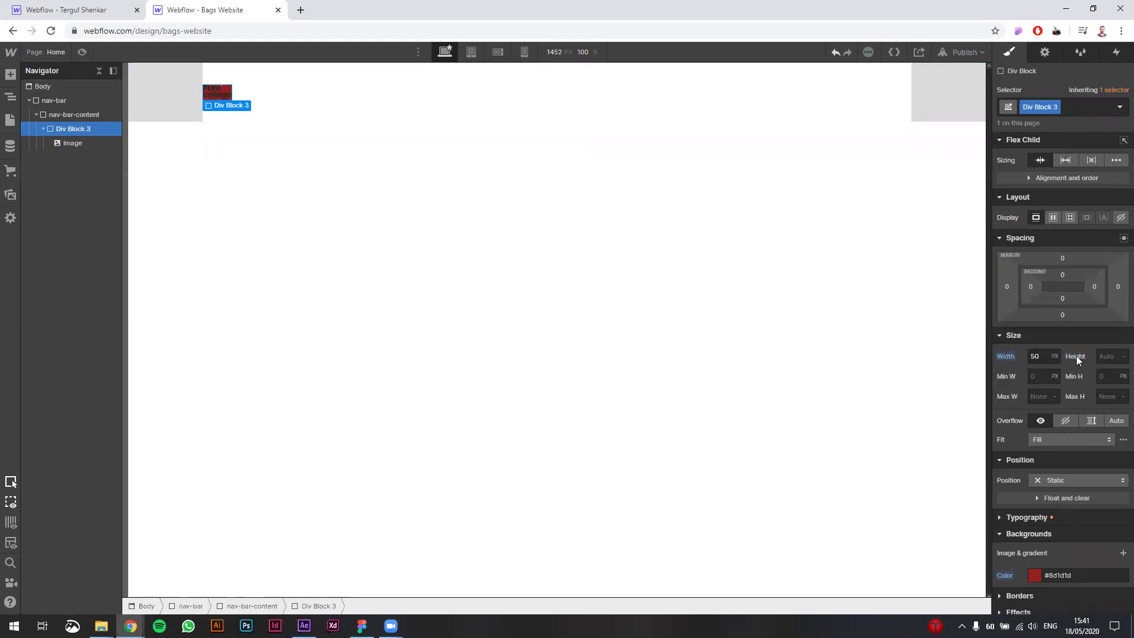
left_click(1054, 356)
type("80")
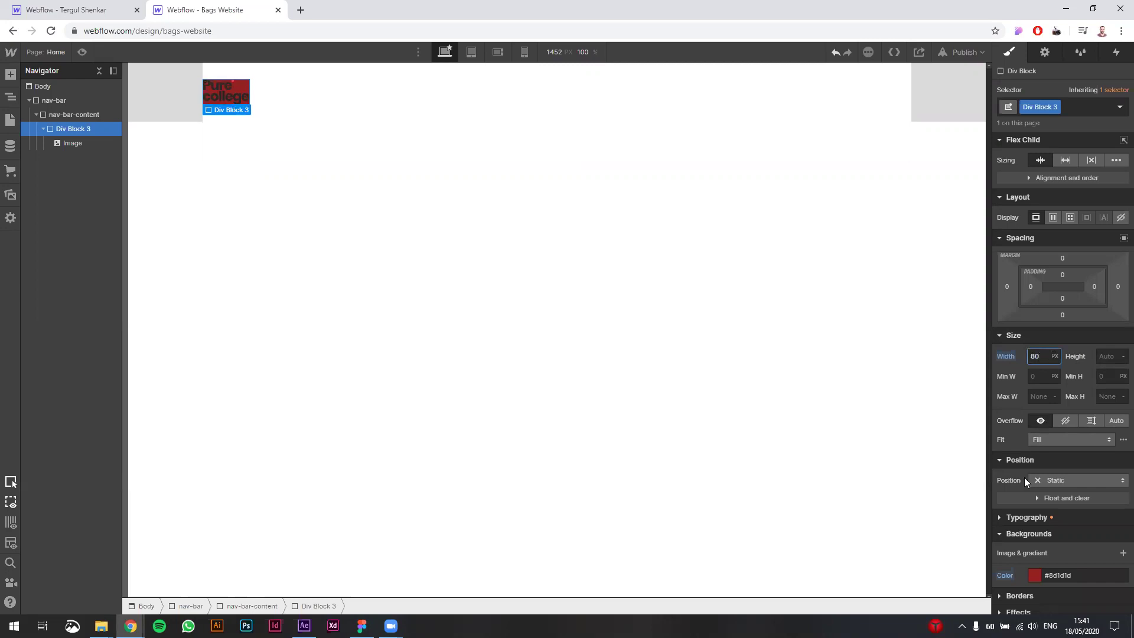
Step: Make the logo block's red background fully transparent by lowering its alpha to 0
left_click(1035, 575)
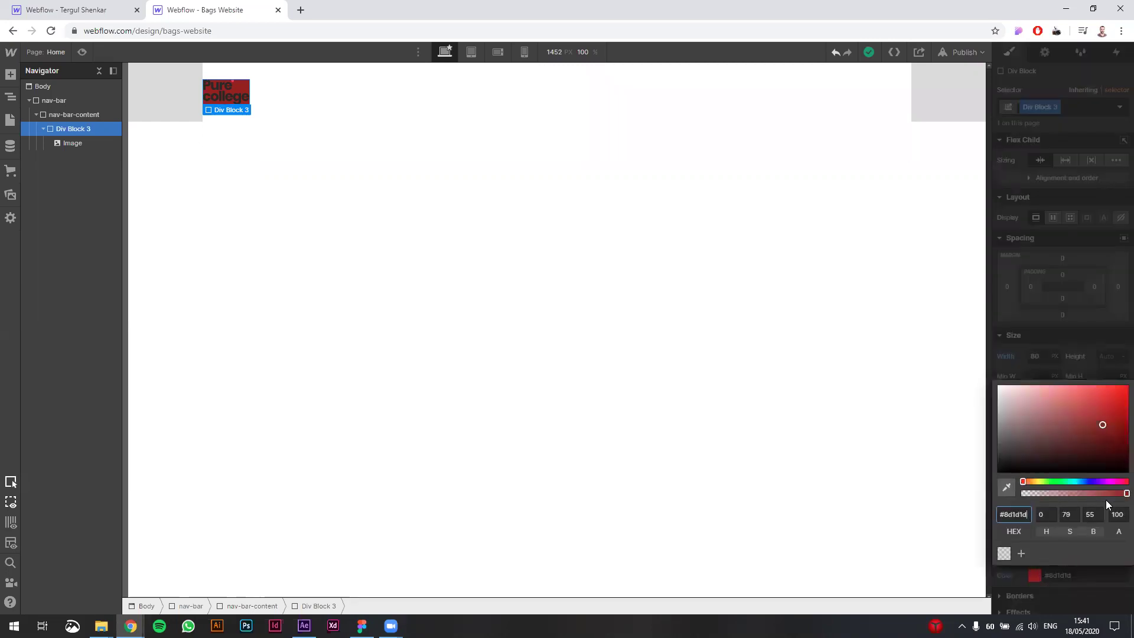
left_click_drag(1127, 494, 983, 493)
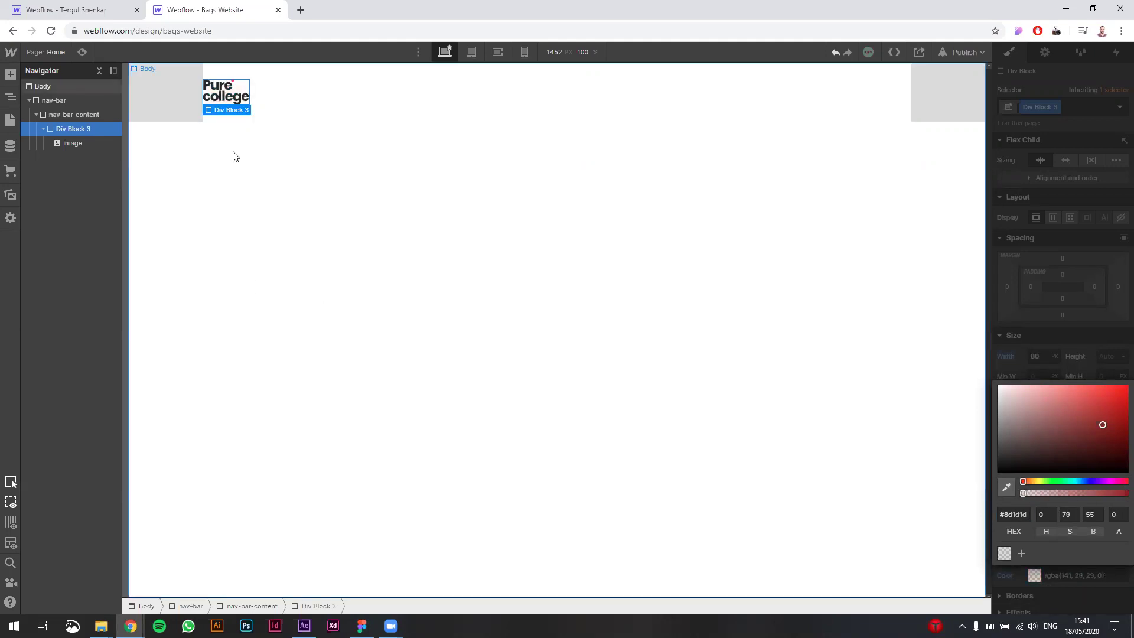
left_click(233, 155)
Step: Rename the class of the div block around the logo as logo-container
left_click(77, 130)
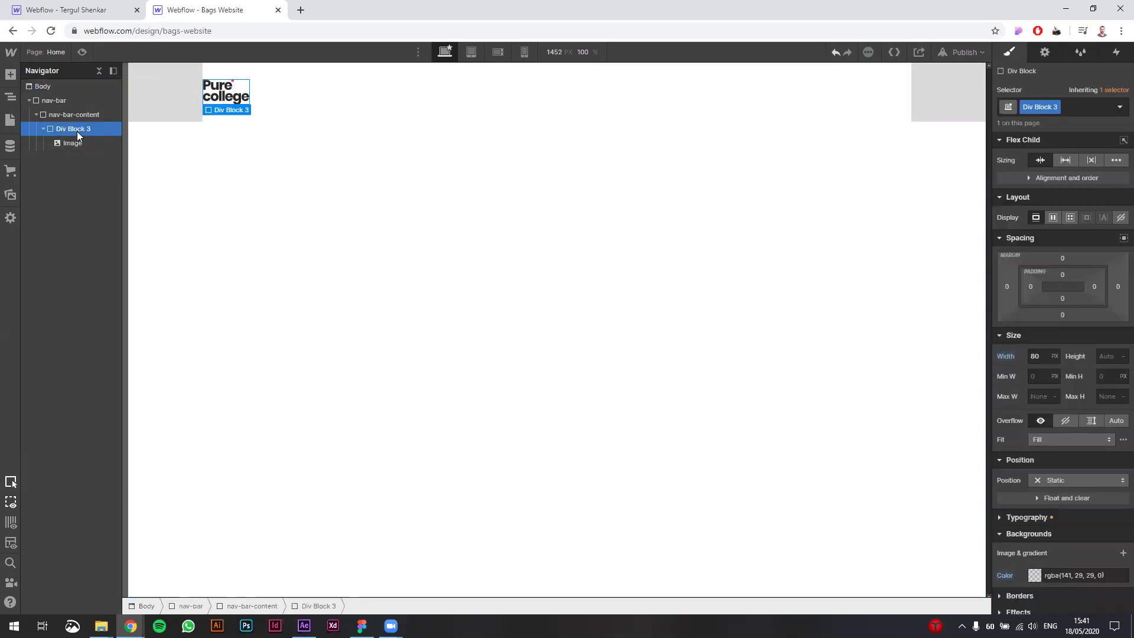
double_click(1043, 107)
type("logl-container")
key("Return")
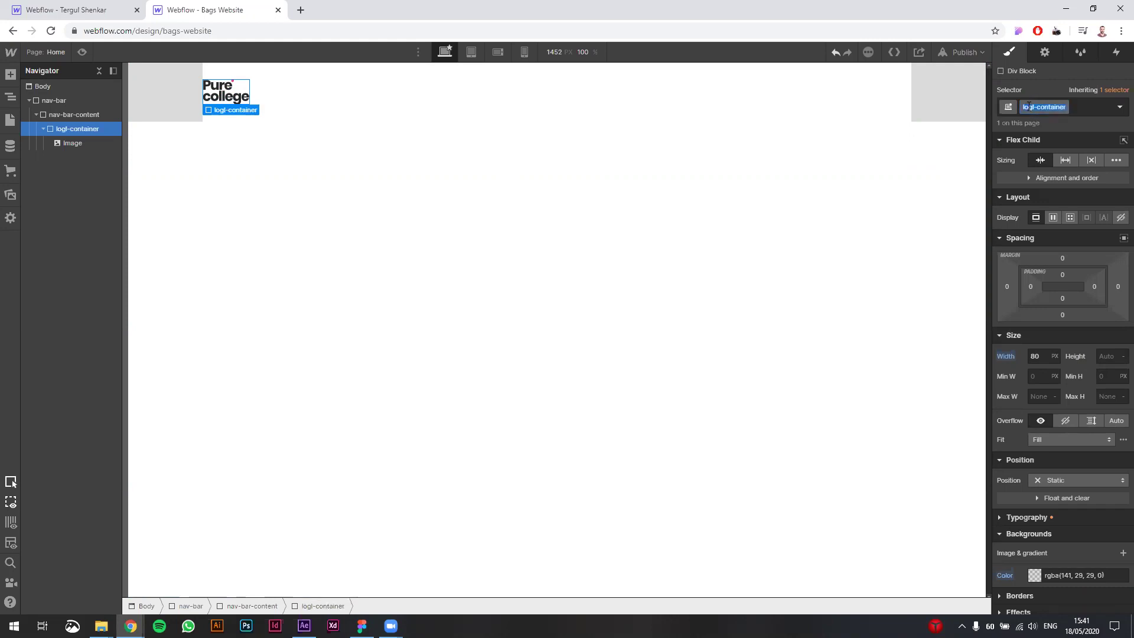
double_click(1028, 106)
type("logo")
left_click(282, 163)
left_click(84, 132)
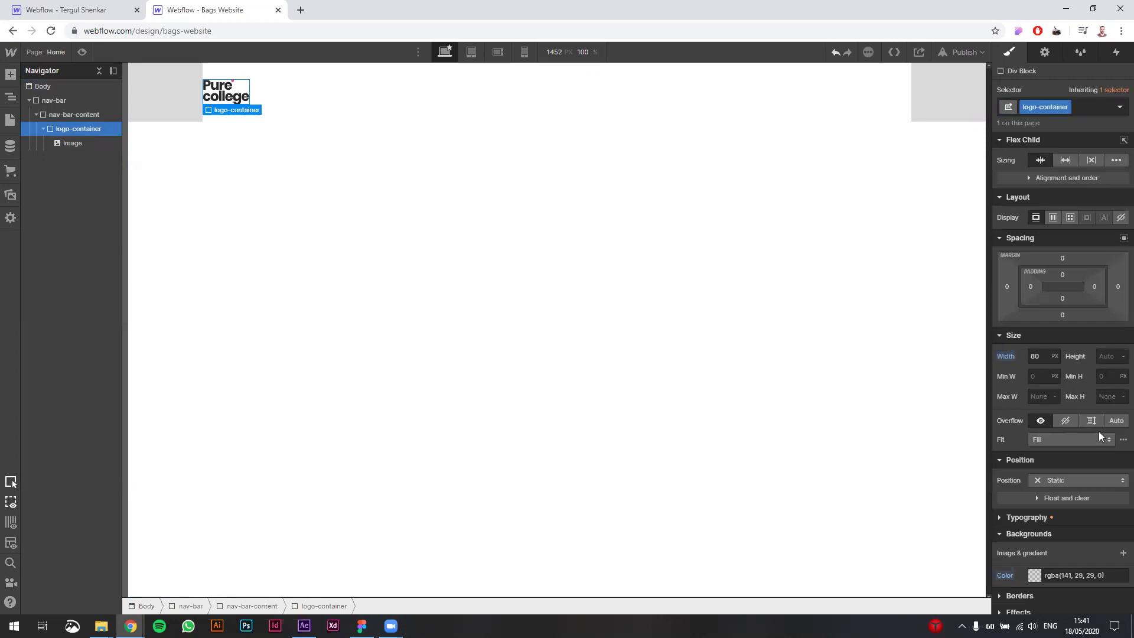
Step: Try a width of 200 px on logo-container and return it to 80 px
left_click(1042, 358)
type("200")
key("Return")
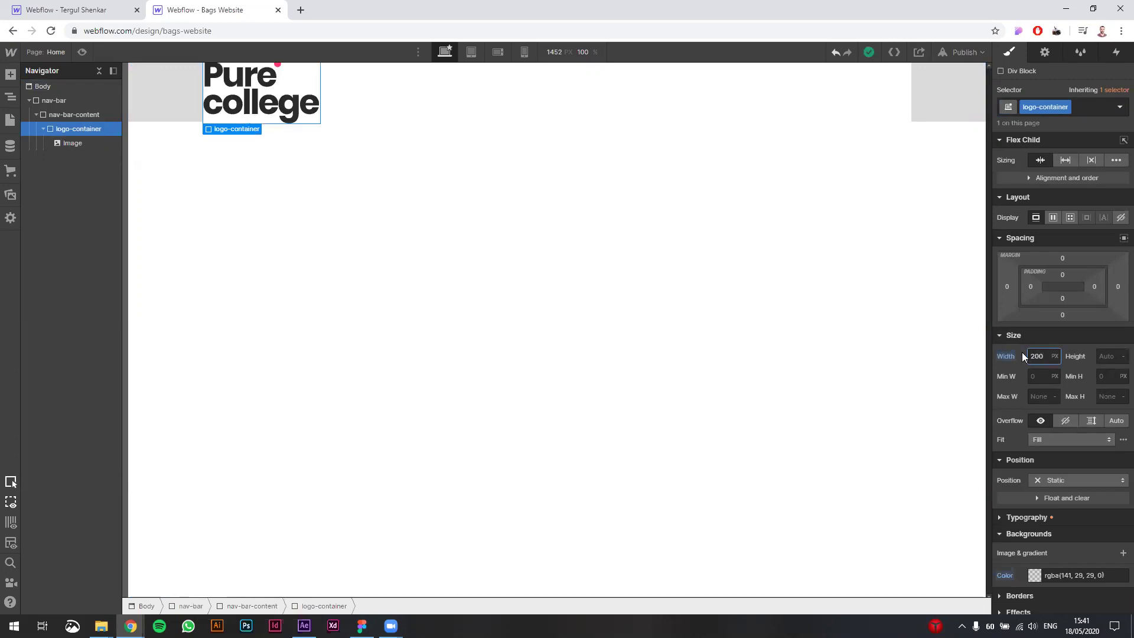
left_click(1030, 350)
type("80")
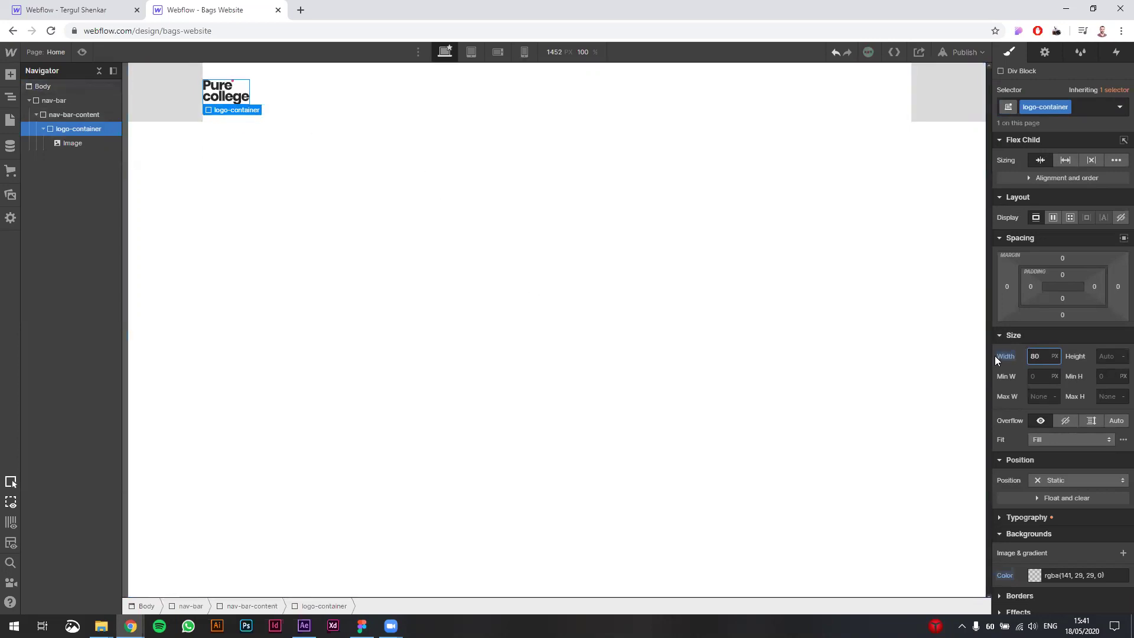
Step: Review the size and flex alignment settings of the logo image, logo-container, nav-bar and nav-bar-content
left_click(84, 145)
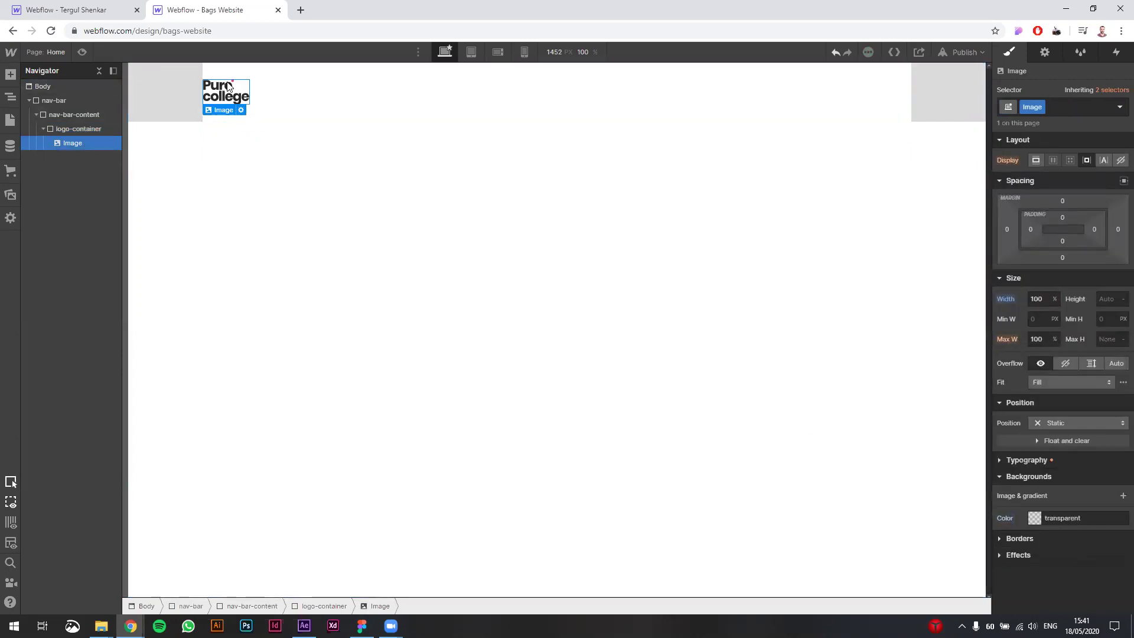
left_click(77, 131)
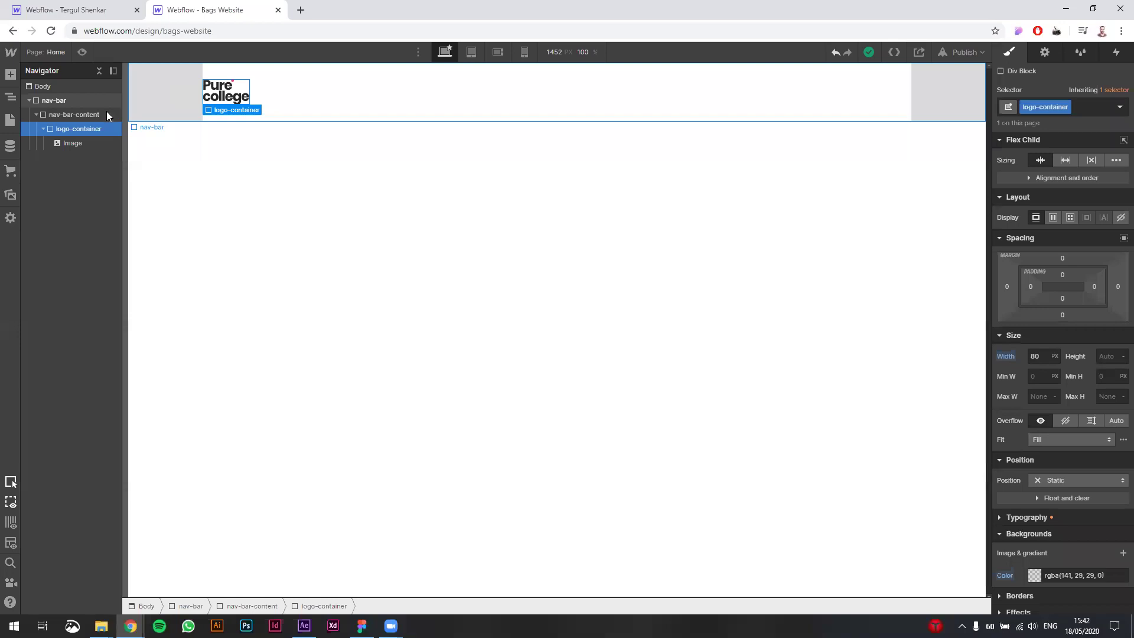
left_click(56, 99)
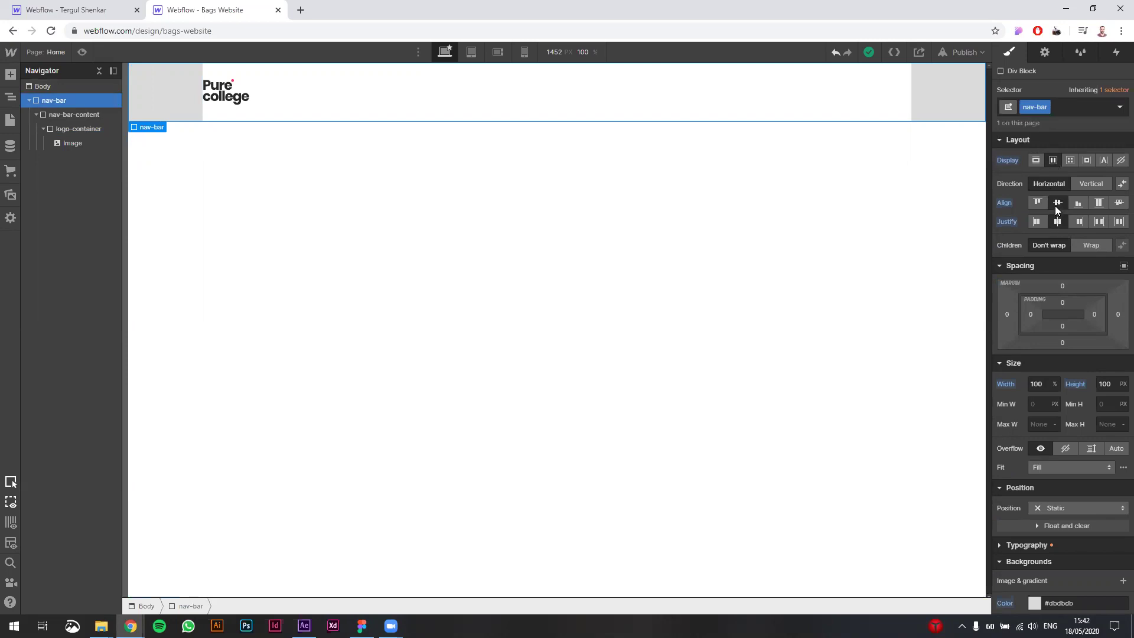
left_click(68, 114)
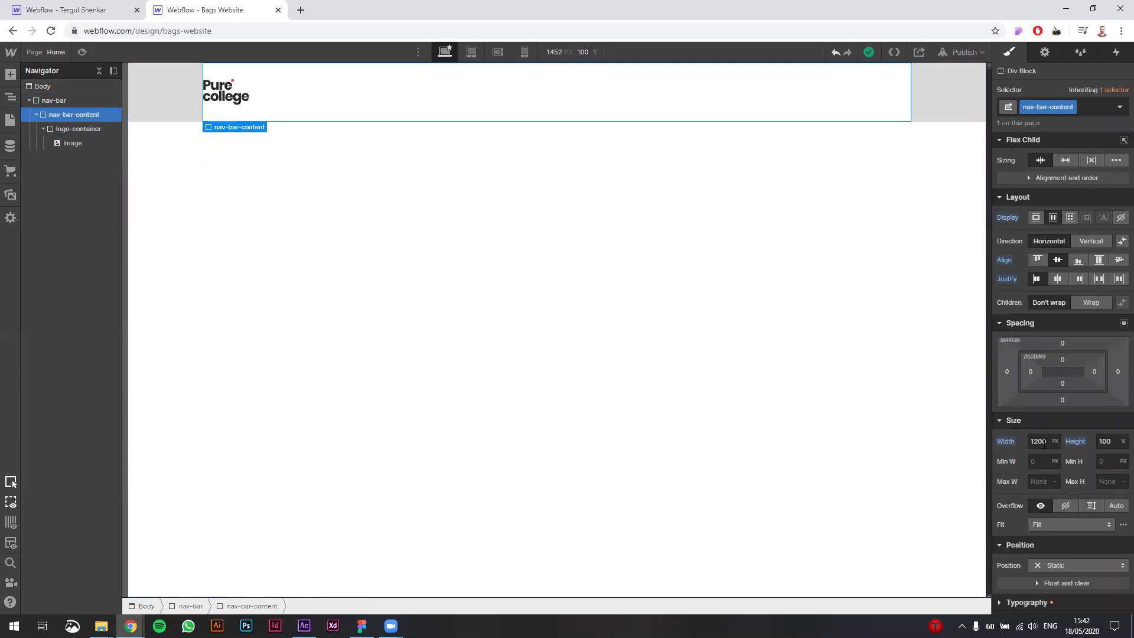
left_click(1058, 264)
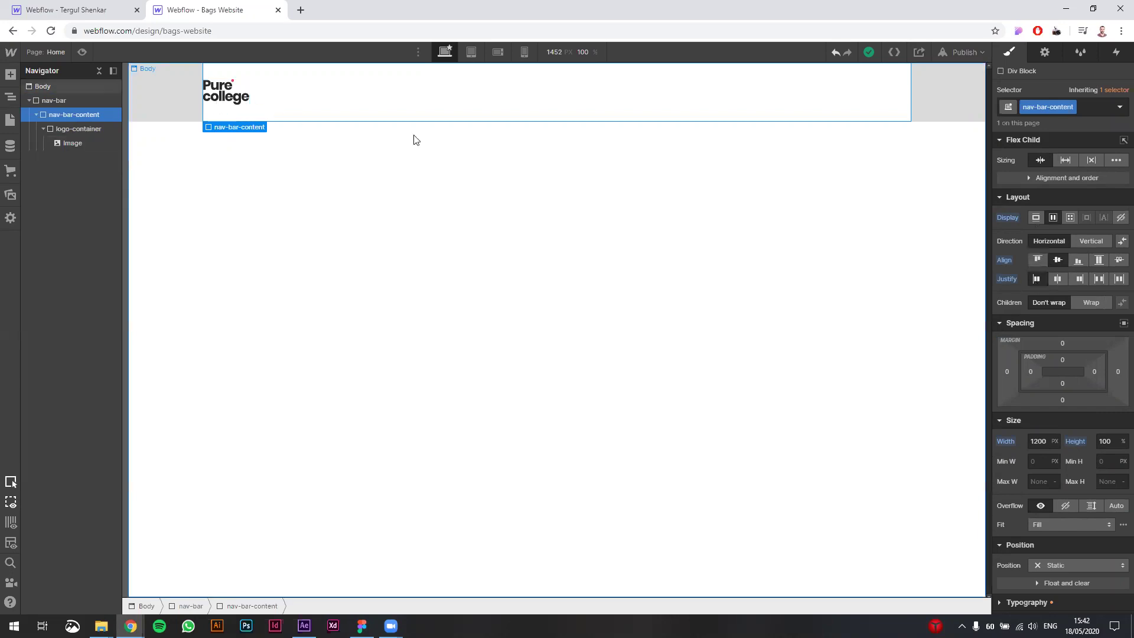
Step: Switch to Figma, inspect the header's logo and menu link group in the Home design, and return to Webflow
key("alt+Tab")
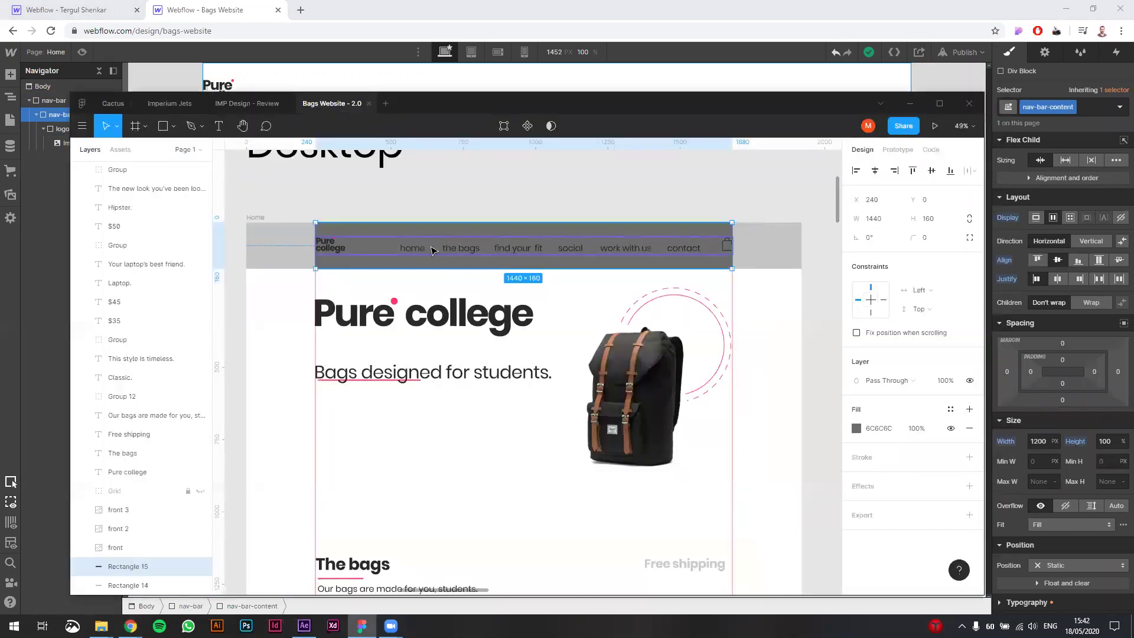
left_click(433, 251)
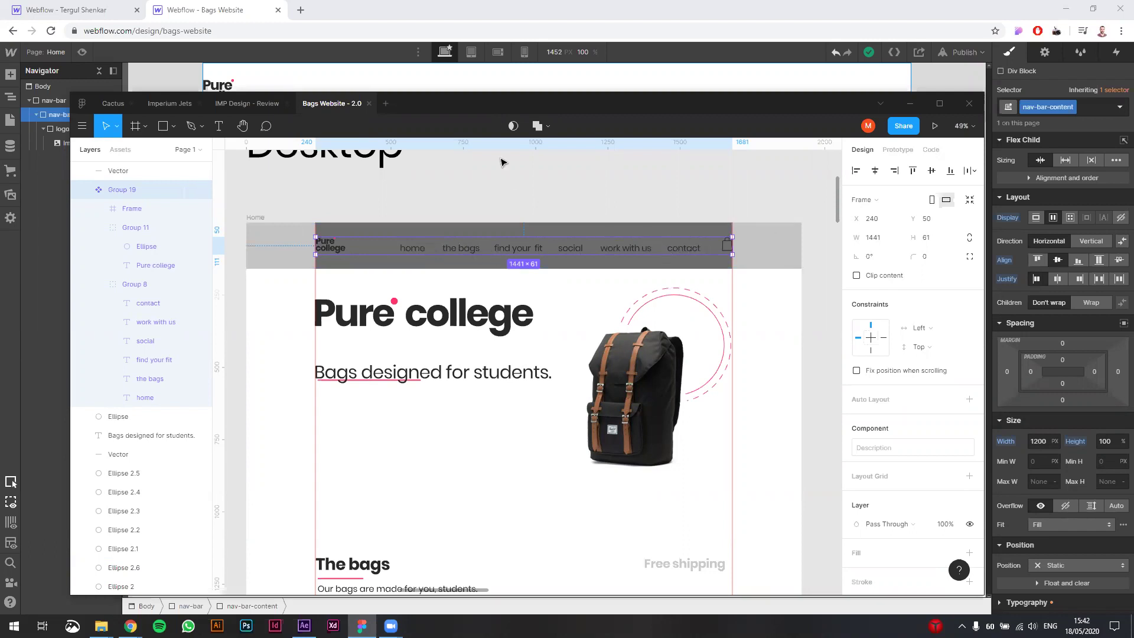
left_click(244, 7)
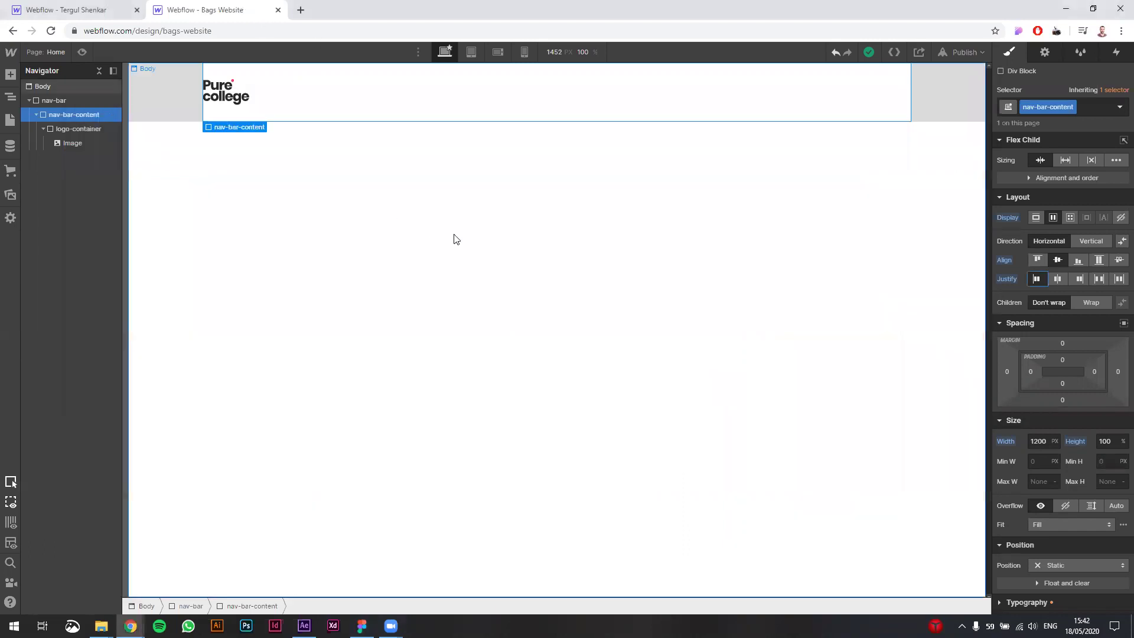
Step: Select the outer nav-bar block for styling
left_click(347, 280)
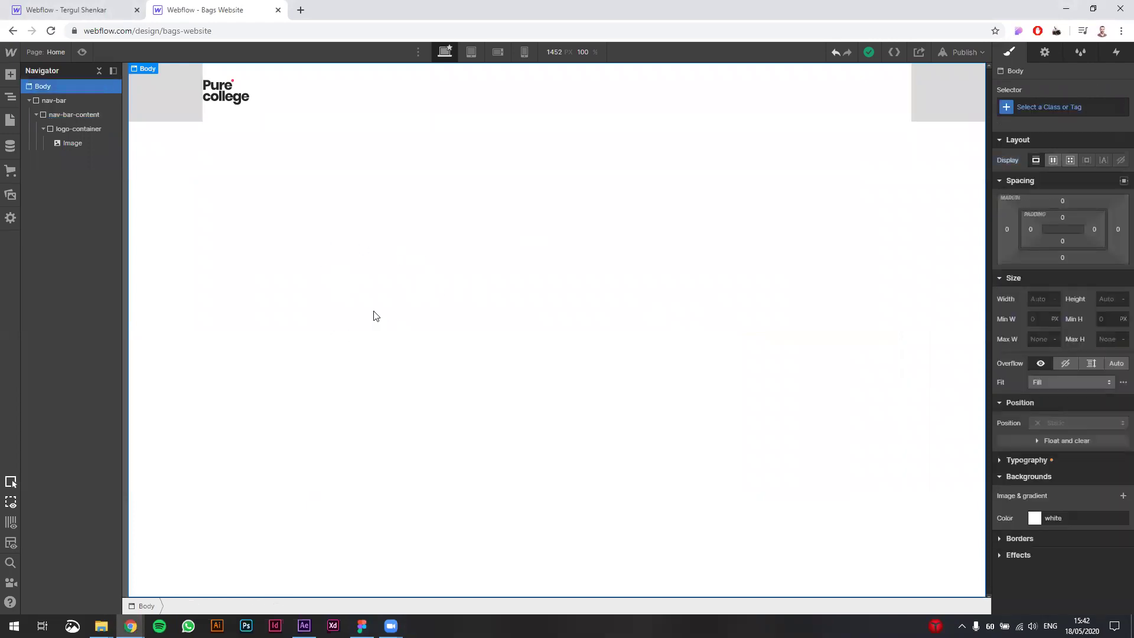
left_click(159, 88)
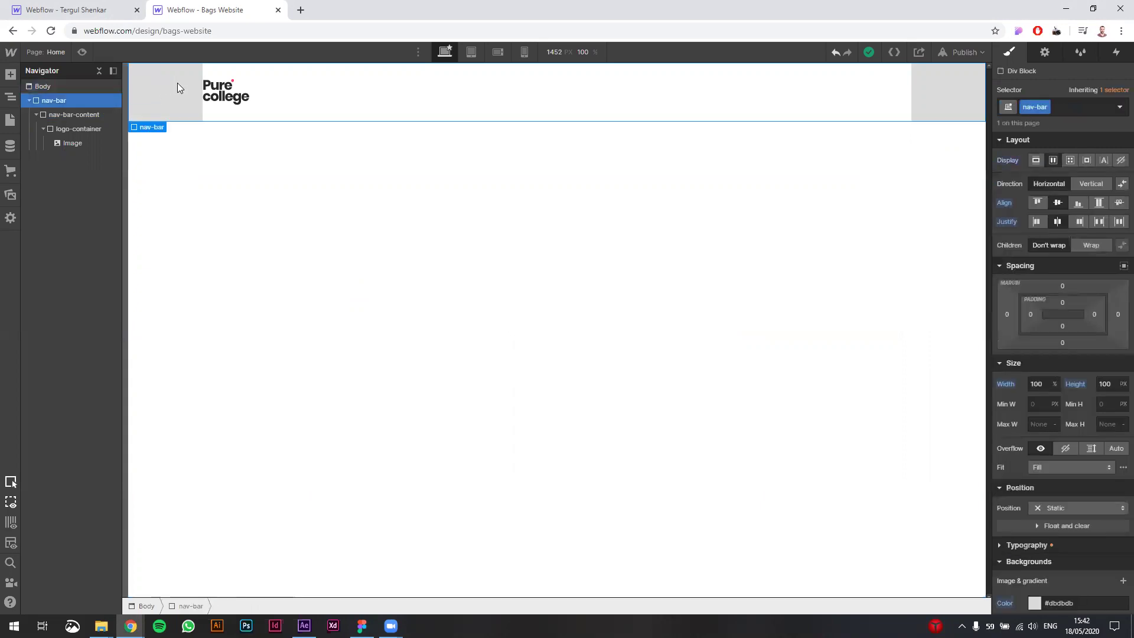